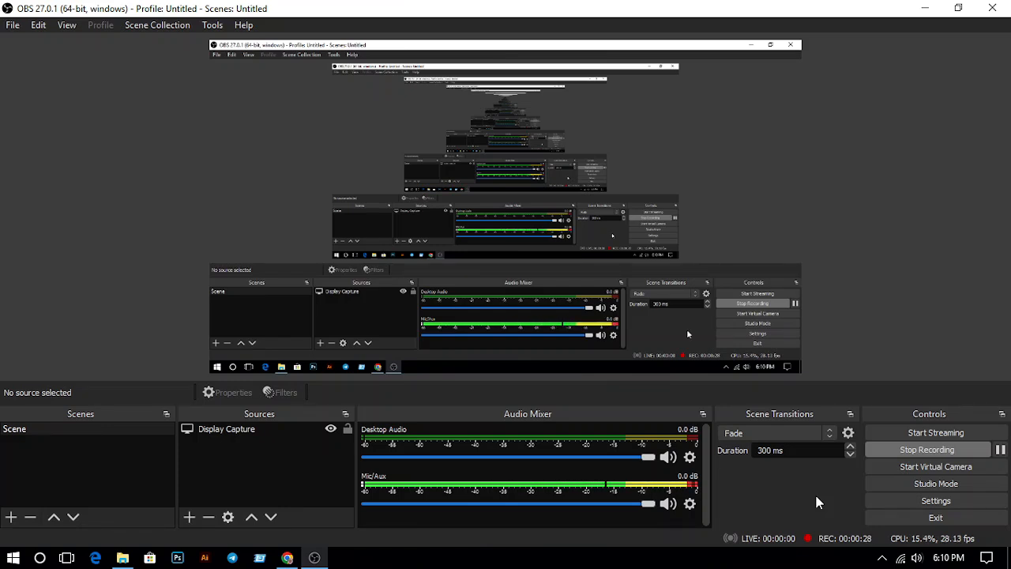
Minimize the OBS window to bring up the WordPress Campaigns page in Chrome
left_click(926, 9)
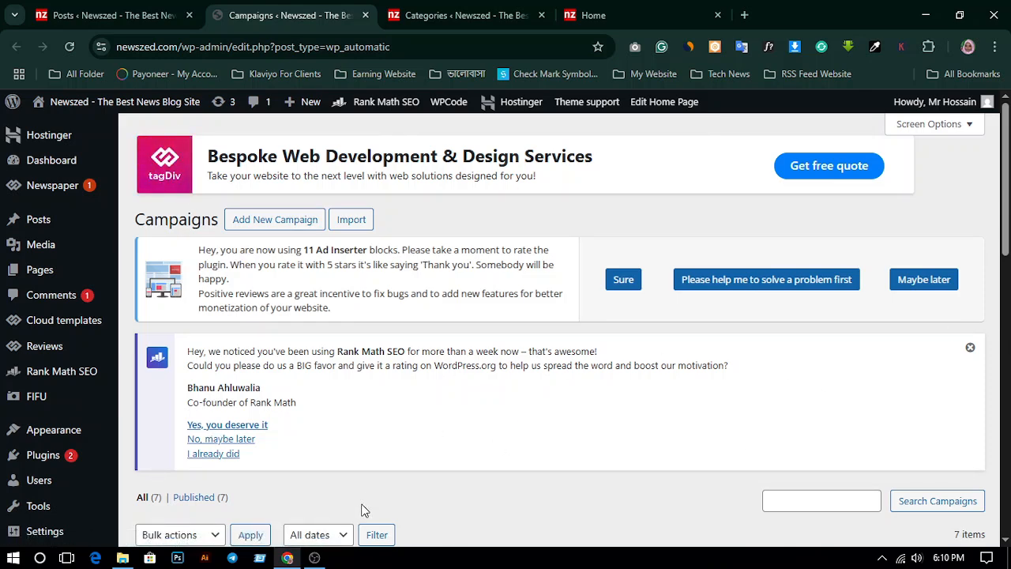
left_click(315, 557)
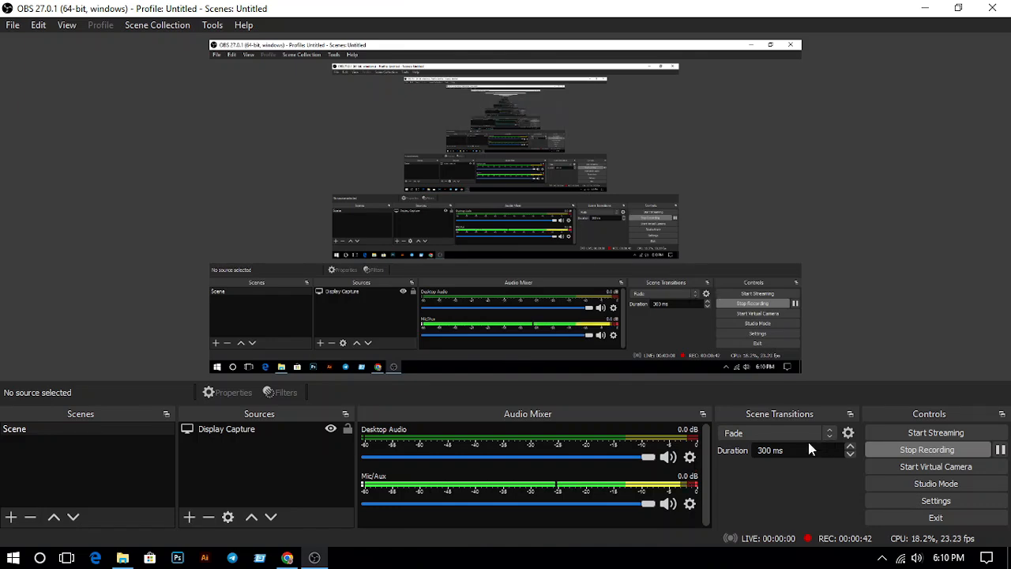
left_click(916, 11)
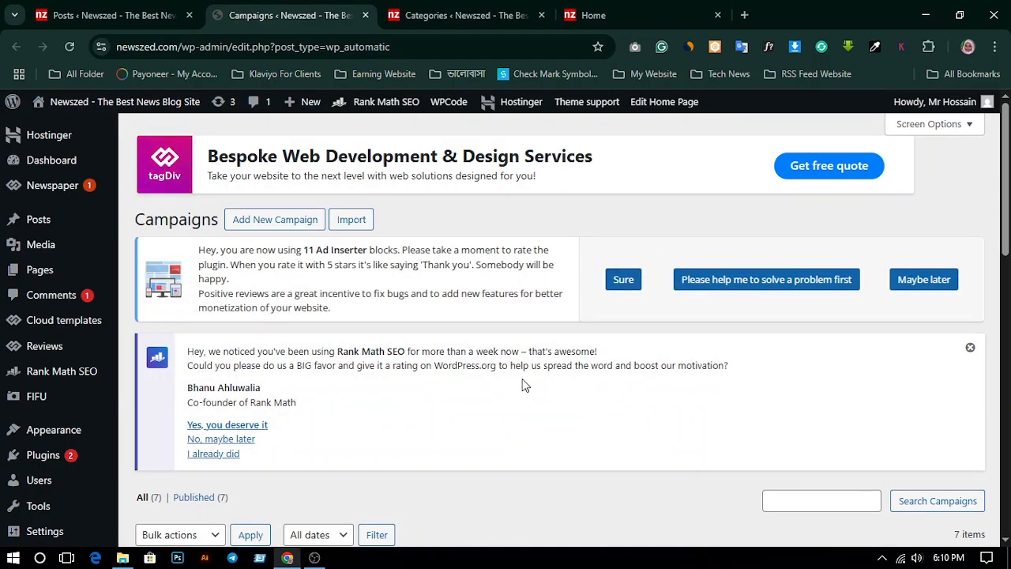
Start a new campaign and title it "Global News"
left_click(281, 223)
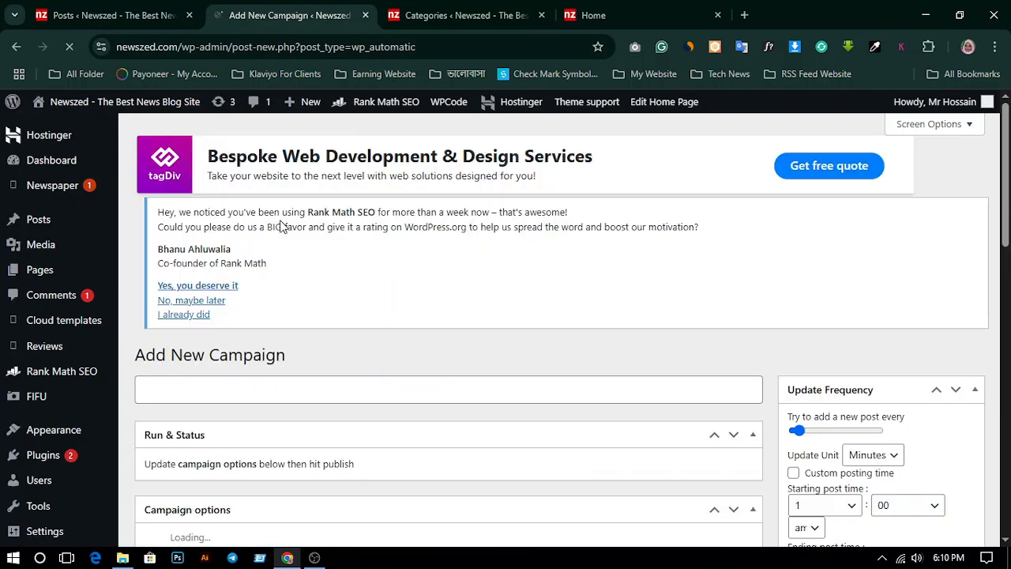
left_click(223, 394)
scroll(460, 320, "down", 1)
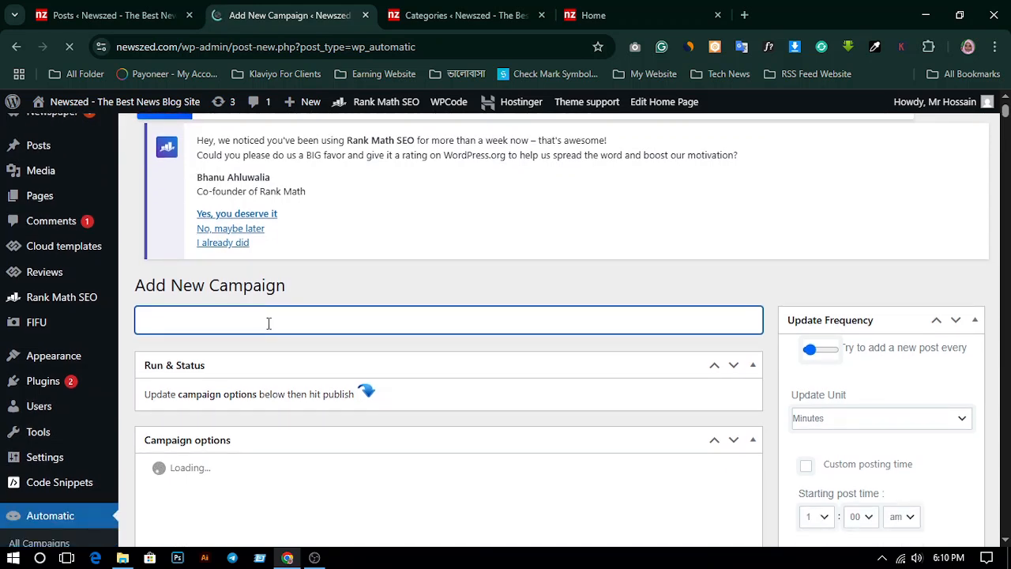
right_click(267, 323)
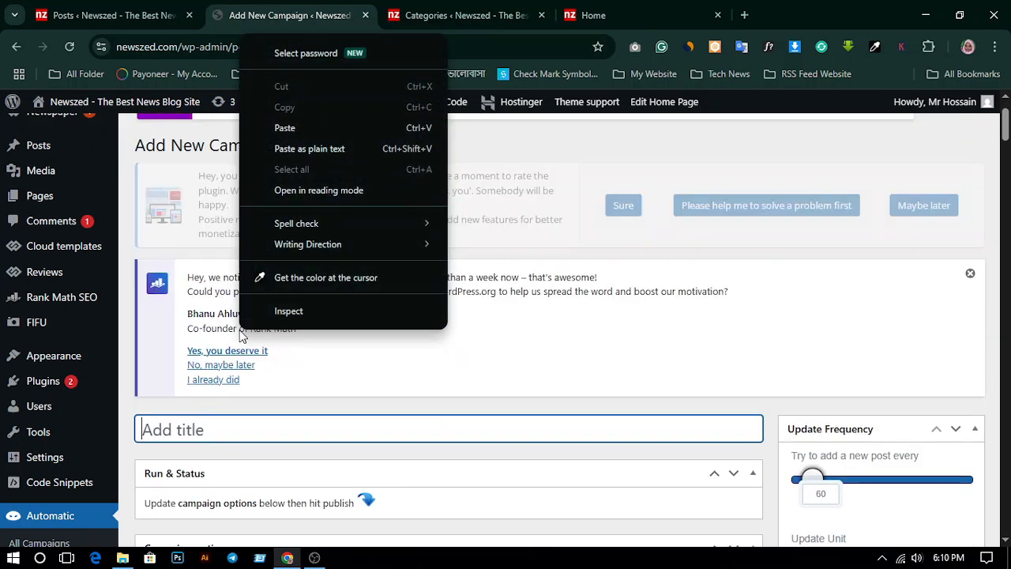
left_click(335, 115)
Set the campaign type to Feeds and the maximum number of posts to 1000000
scroll(440, 384, "down", 3)
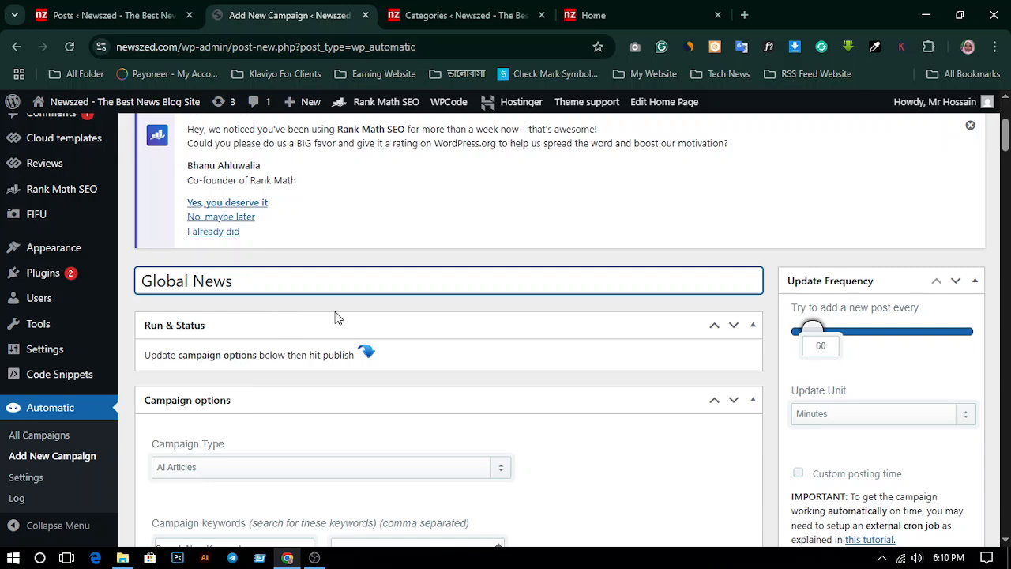
scroll(336, 318, "down", 3)
left_click(246, 247)
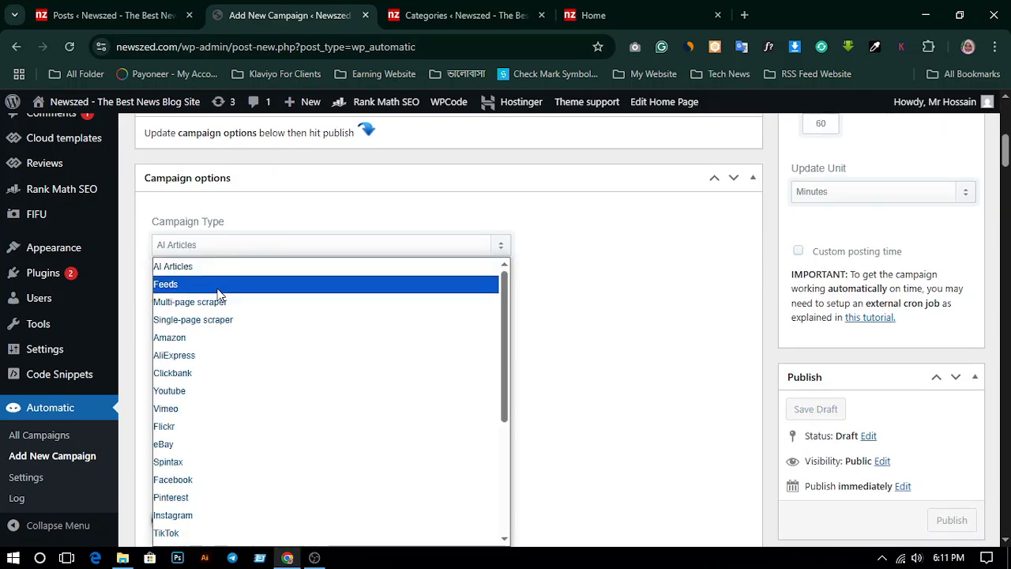
left_click(215, 290)
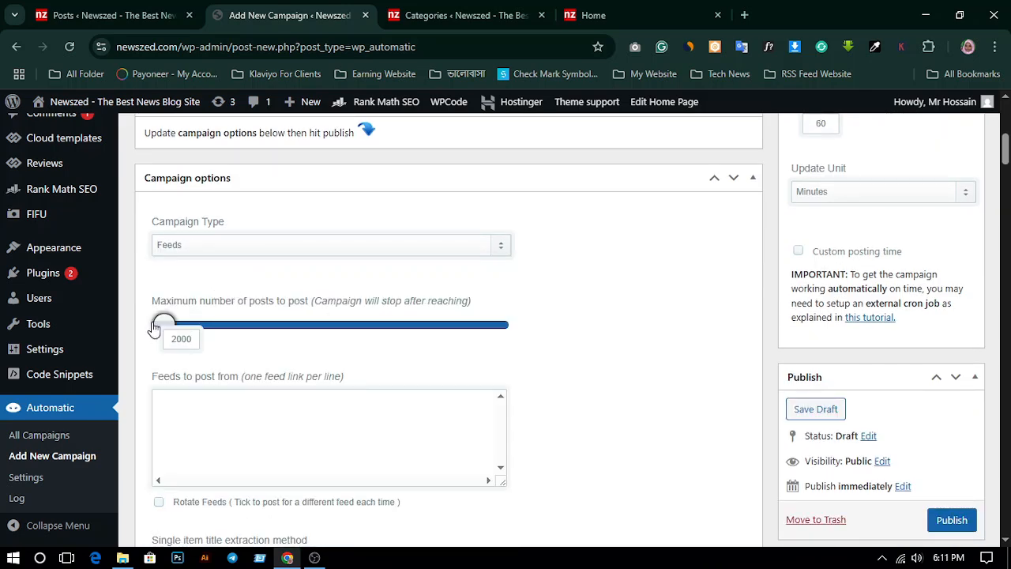
left_click_drag(163, 324, 532, 345)
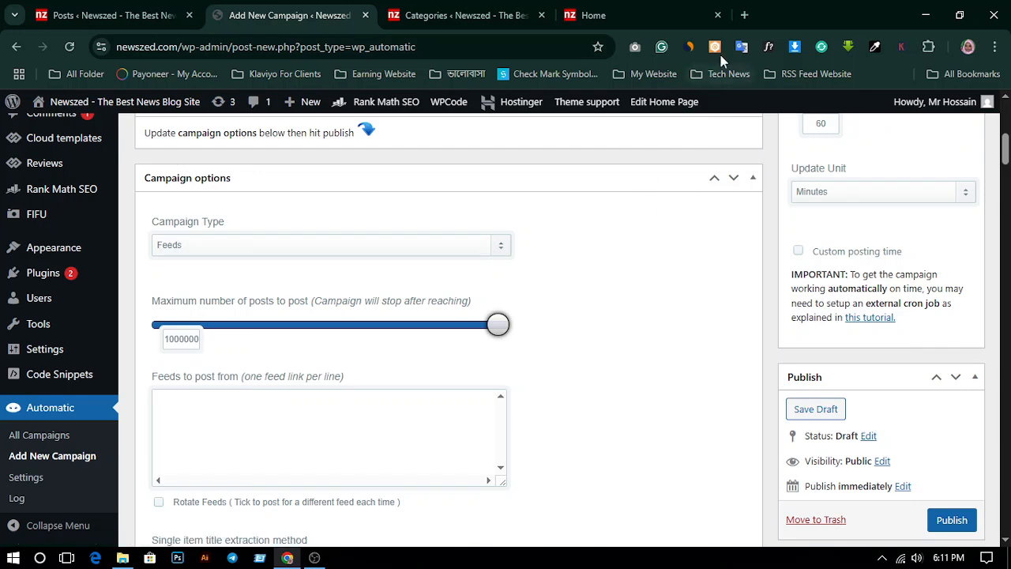
Close the Home and Categories pages and load google.com in a new browser tab
left_click(717, 15)
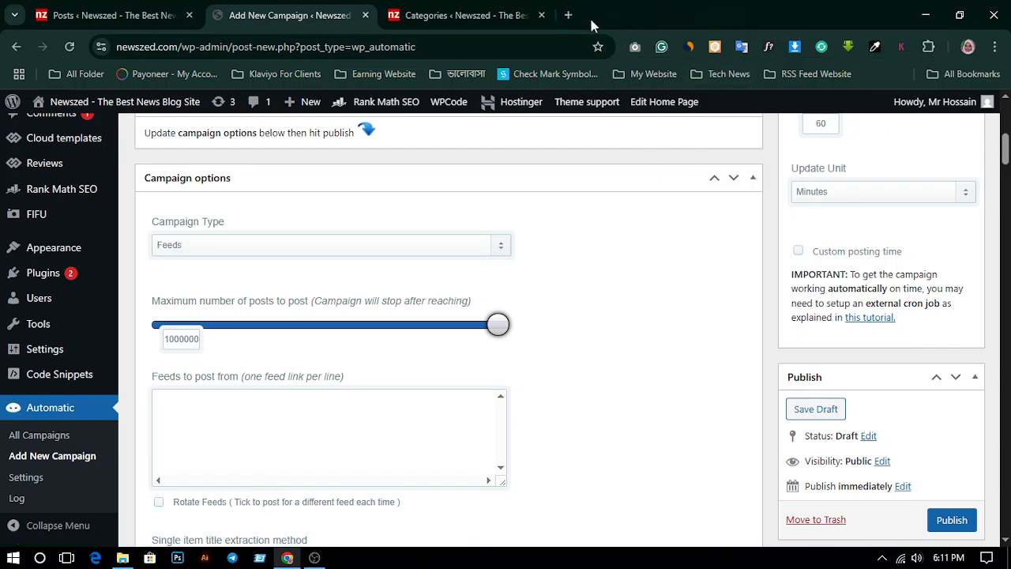
left_click(541, 15)
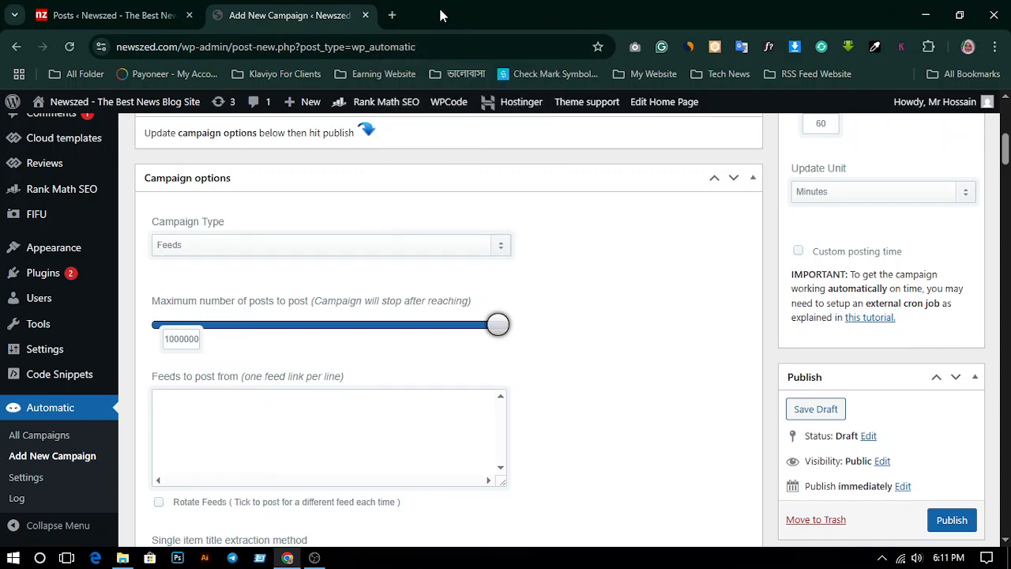
left_click(392, 15)
type("g")
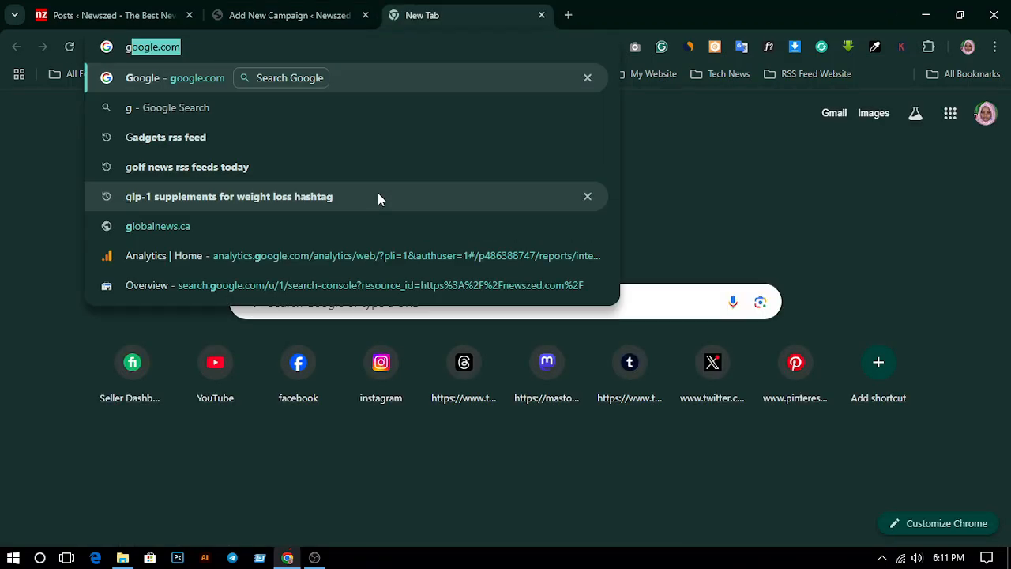
key("Return")
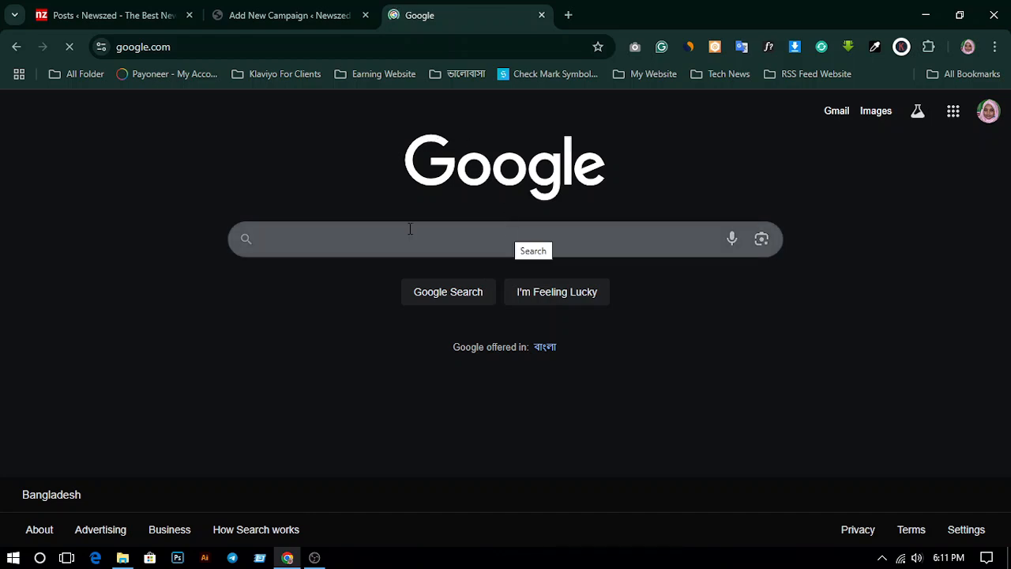
Search Google for "world news rss feed", using the suggestion offered for "global news rss feed"
right_click(318, 227)
left_click(301, 234)
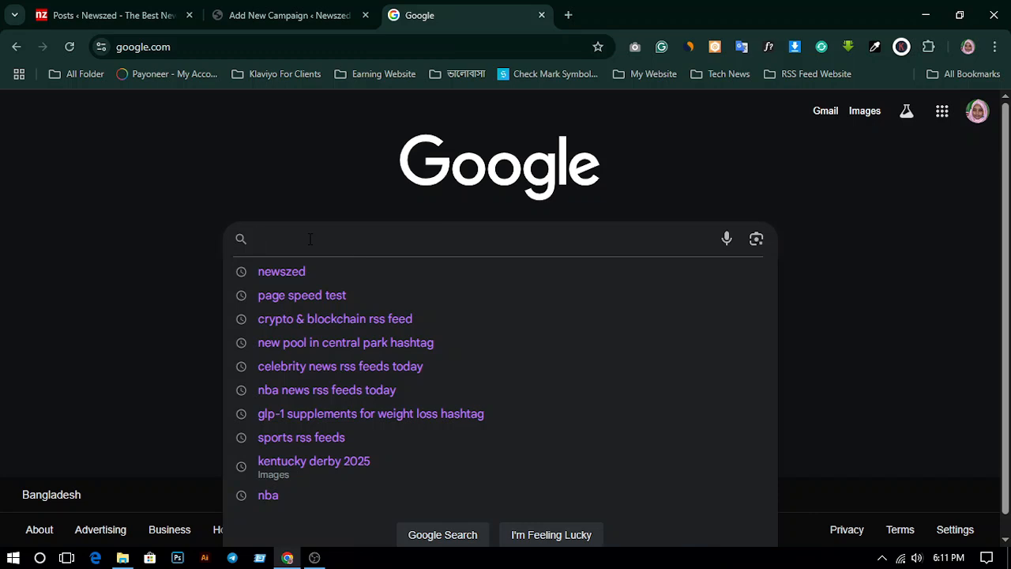
type("gl")
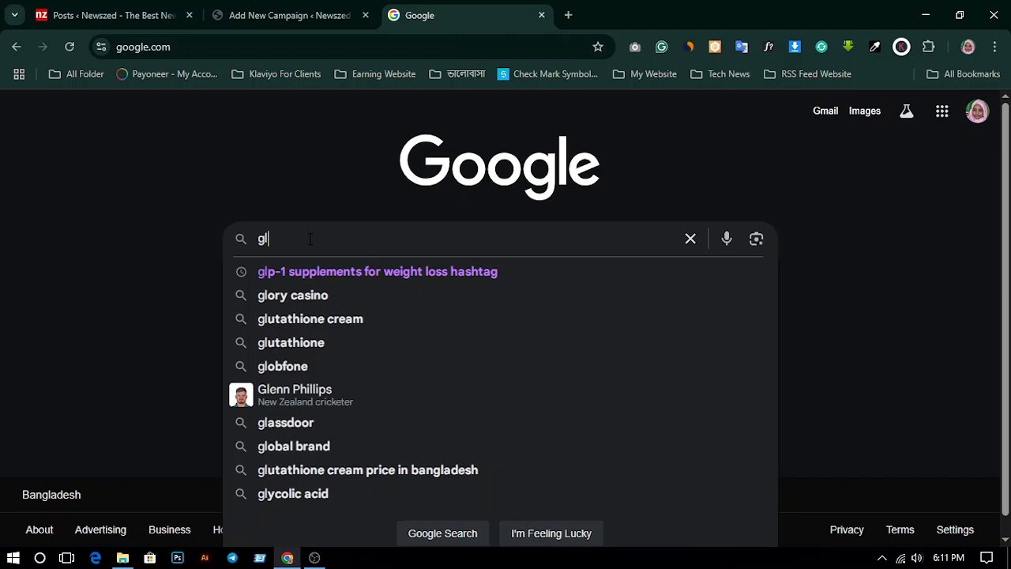
type("obal b")
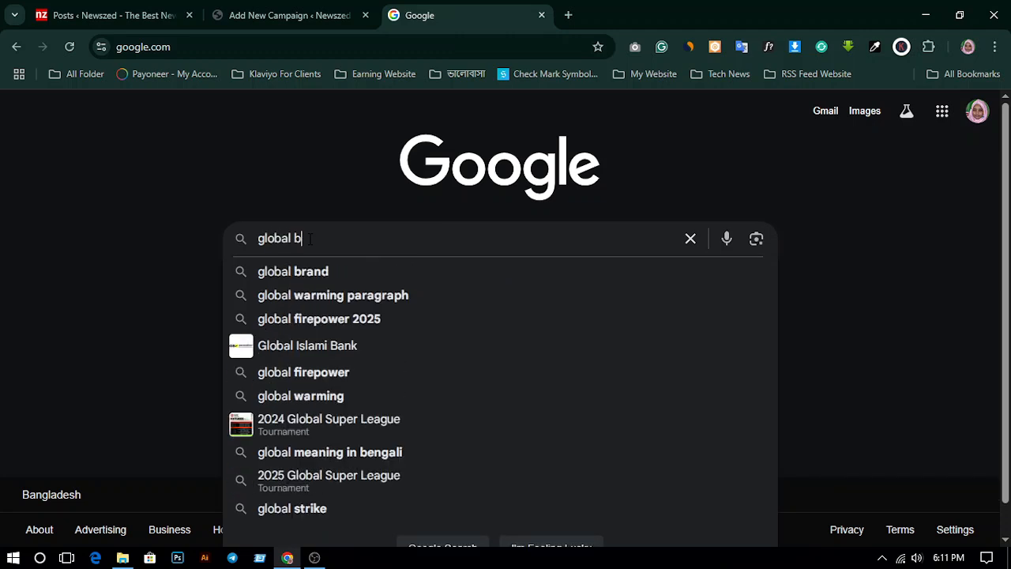
key("BackSpace")
type("news")
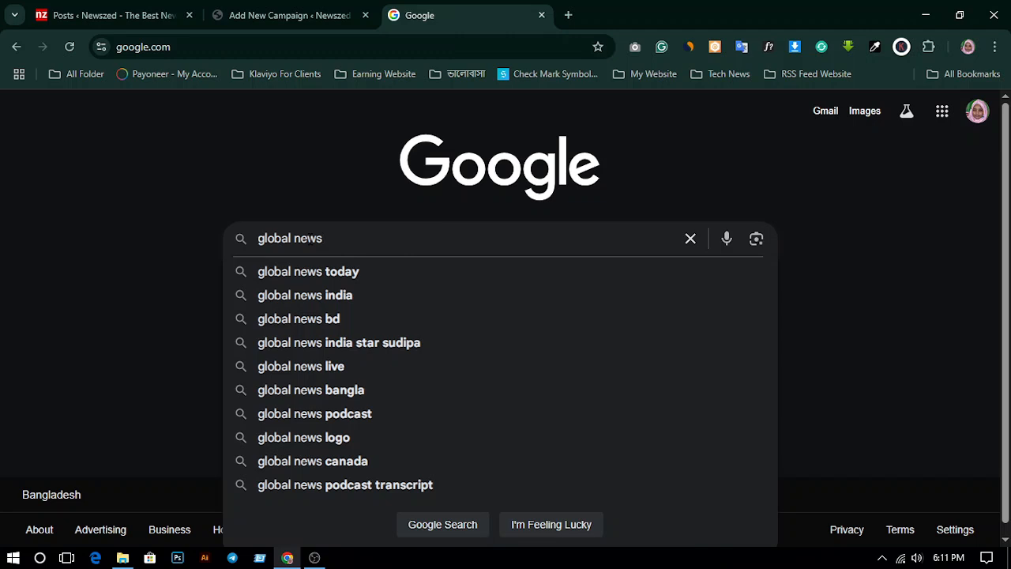
type(" rss ")
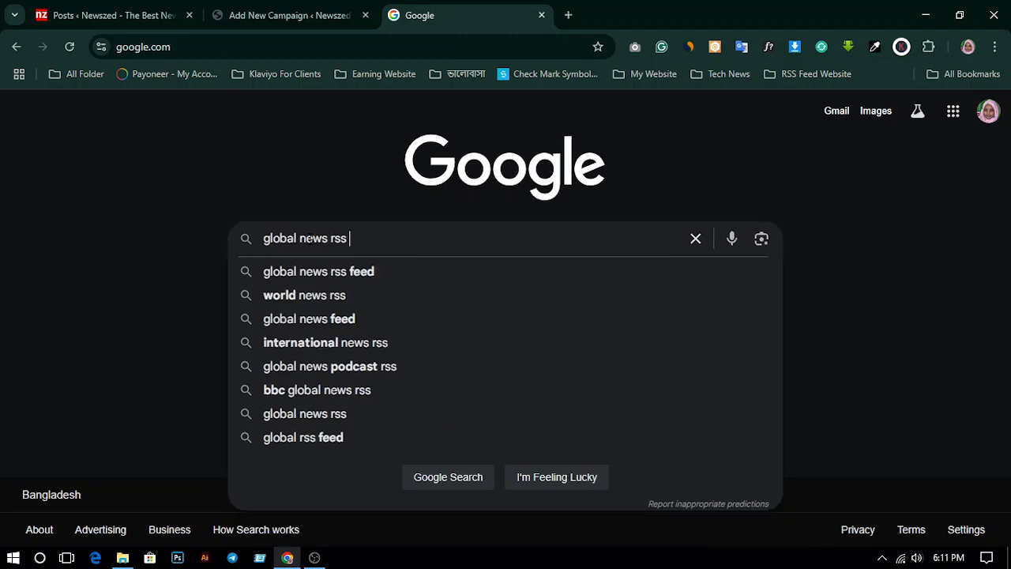
type("feed")
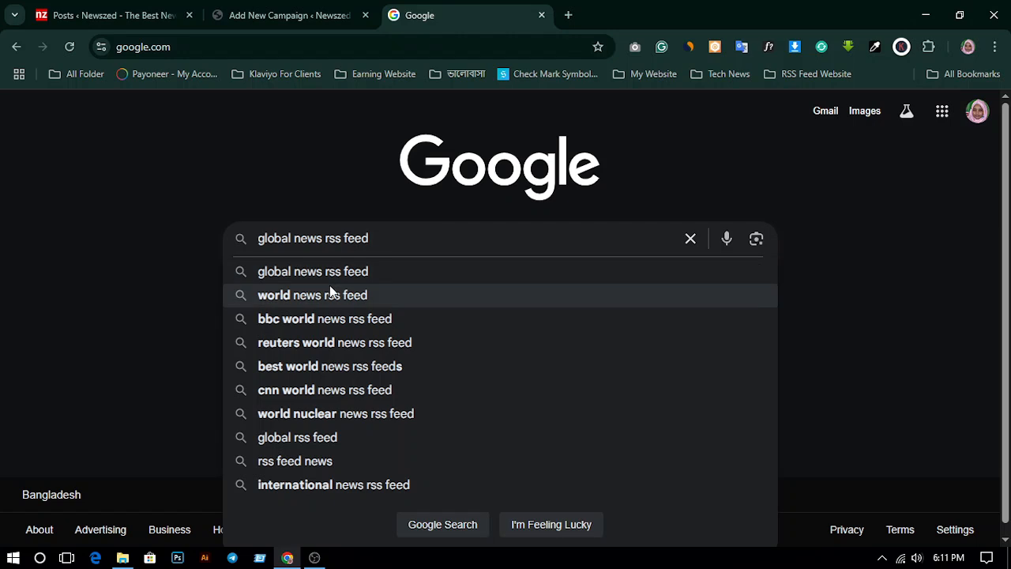
left_click(404, 299)
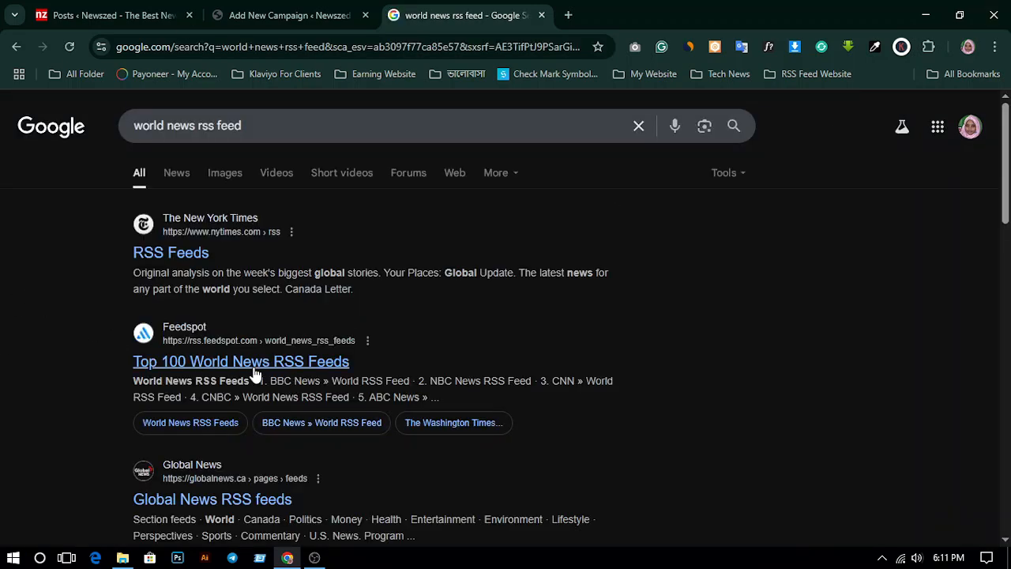
Open Feedspot's "Top 100 World News RSS Feeds" result in a separate tab and dismiss its sign-up popup
right_click(199, 364)
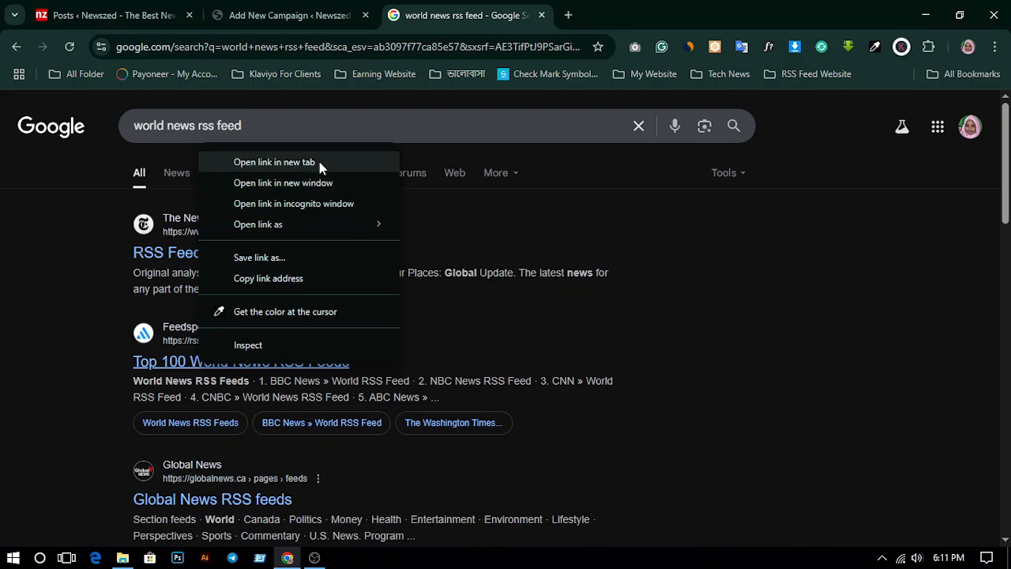
left_click(319, 162)
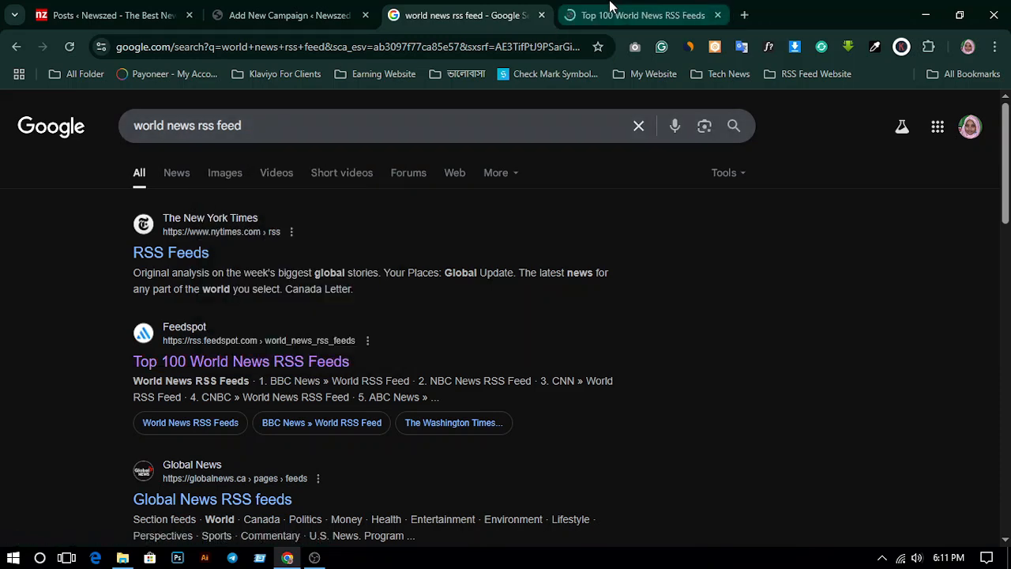
left_click(612, 14)
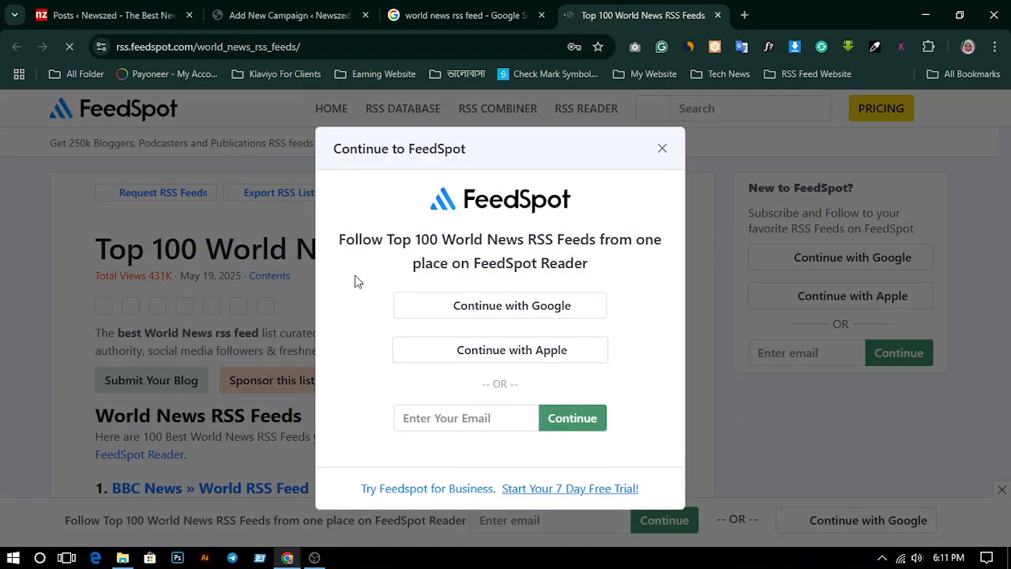
left_click(663, 150)
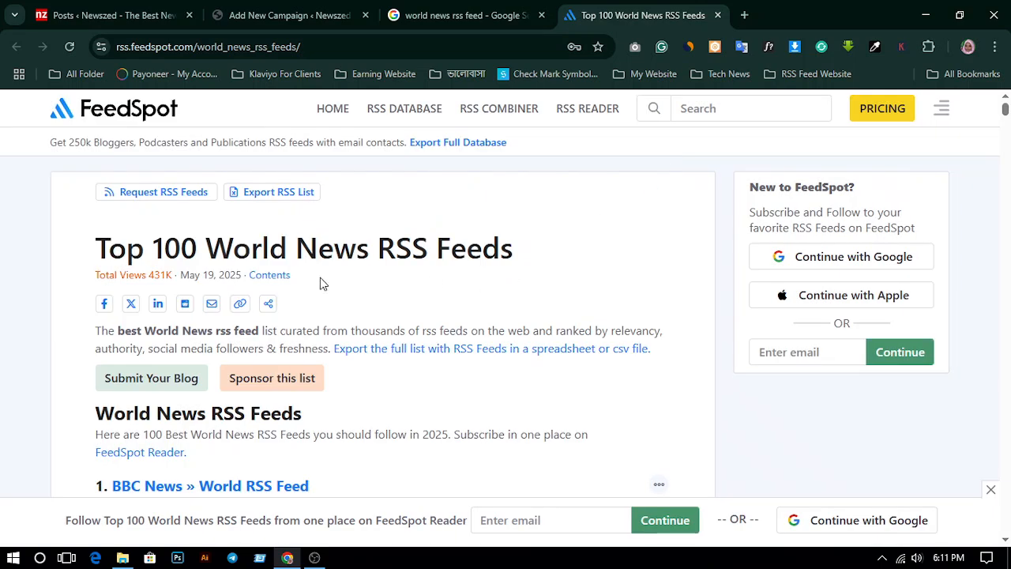
Copy the BBC News world RSS link from the Feedspot list into the campaign's feeds to post from
scroll(295, 290, "down", 2)
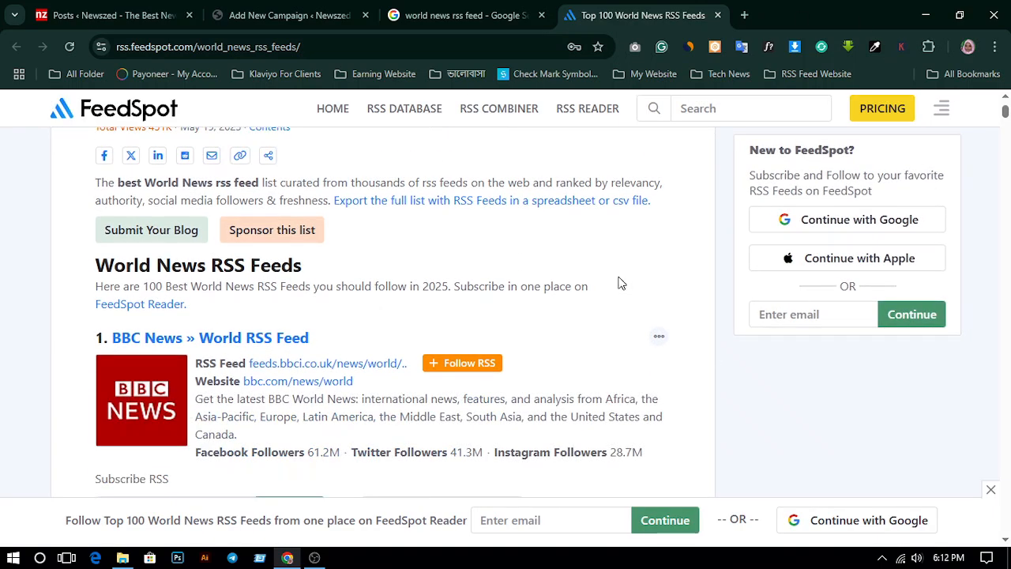
scroll(489, 368, "up", 2)
scroll(169, 318, "down", 3)
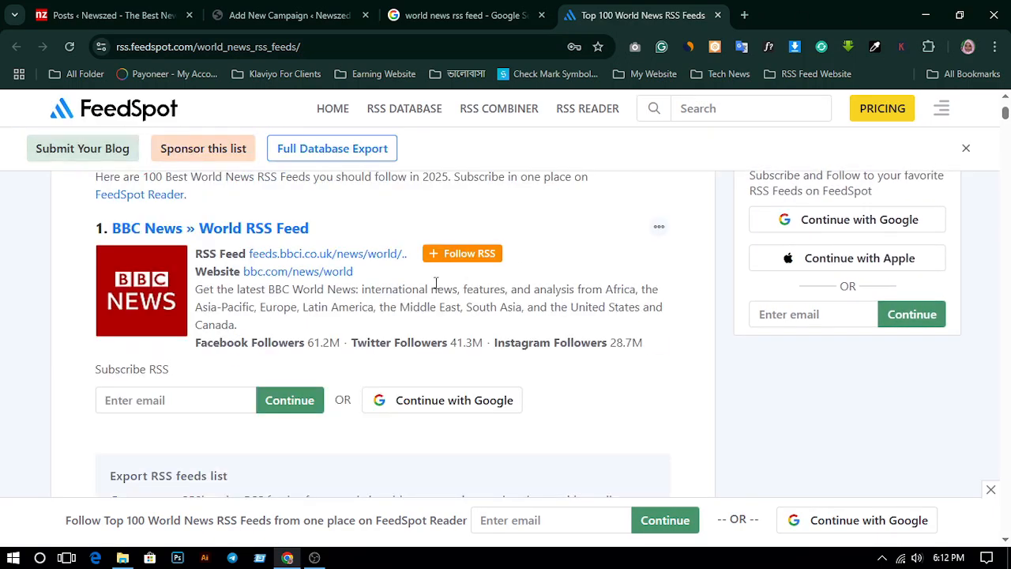
right_click(354, 256)
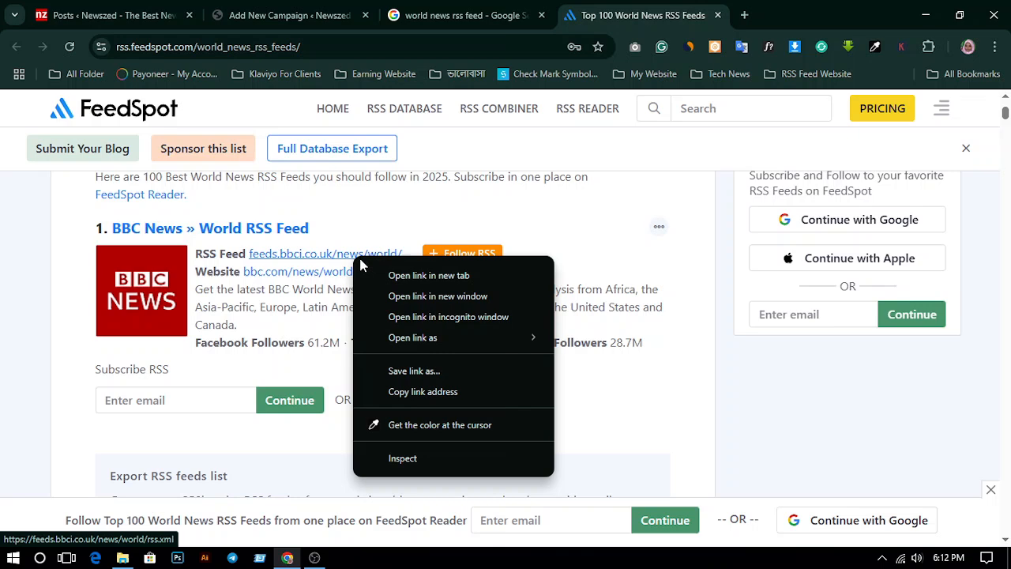
left_click(448, 391)
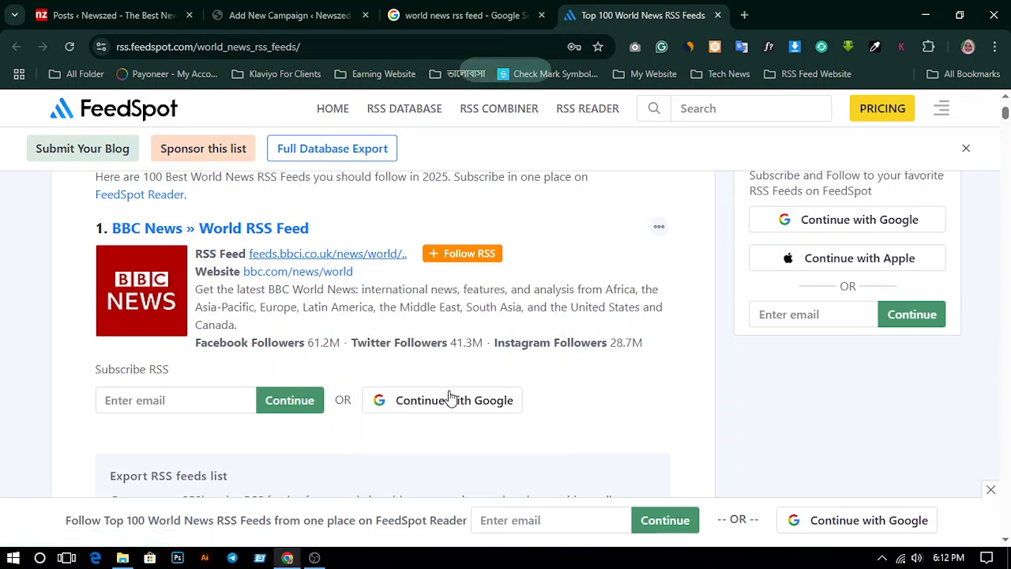
left_click(322, 8)
scroll(315, 322, "down", 2)
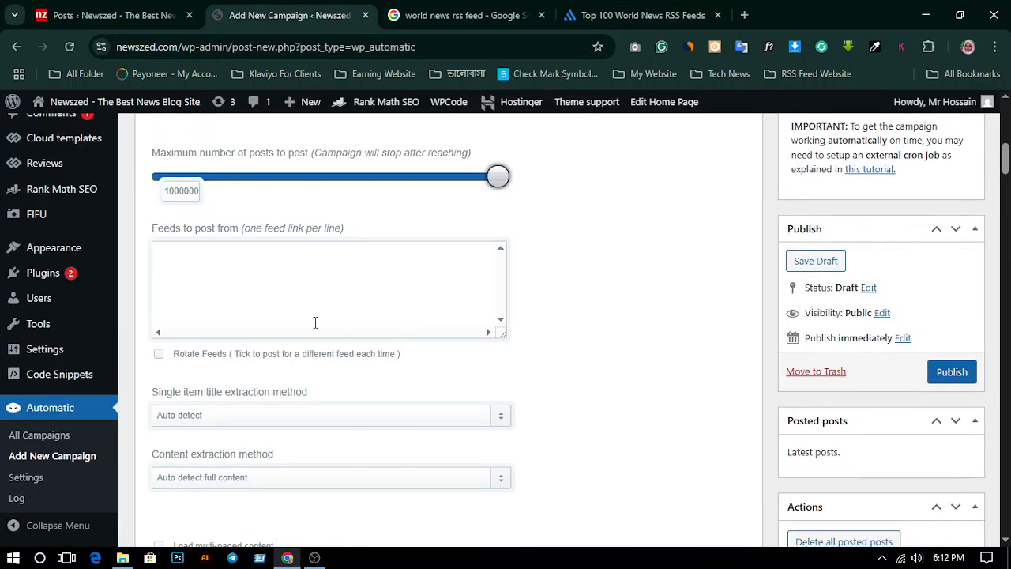
right_click(196, 263)
left_click(270, 347)
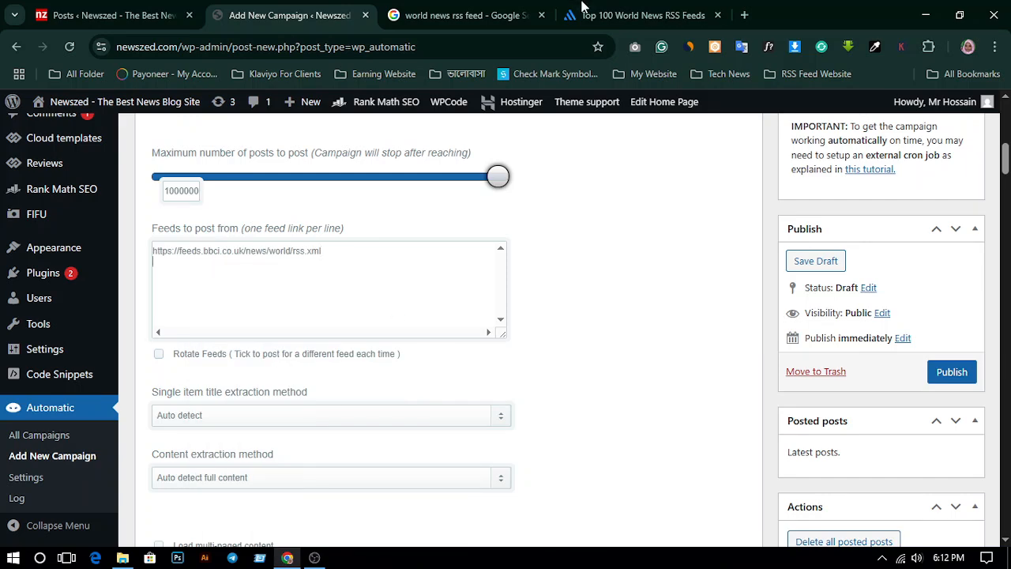
Add the NBC News RSS link from the Feedspot list as the second line of the campaign's feeds
left_click(624, 15)
scroll(444, 298, "down", 7)
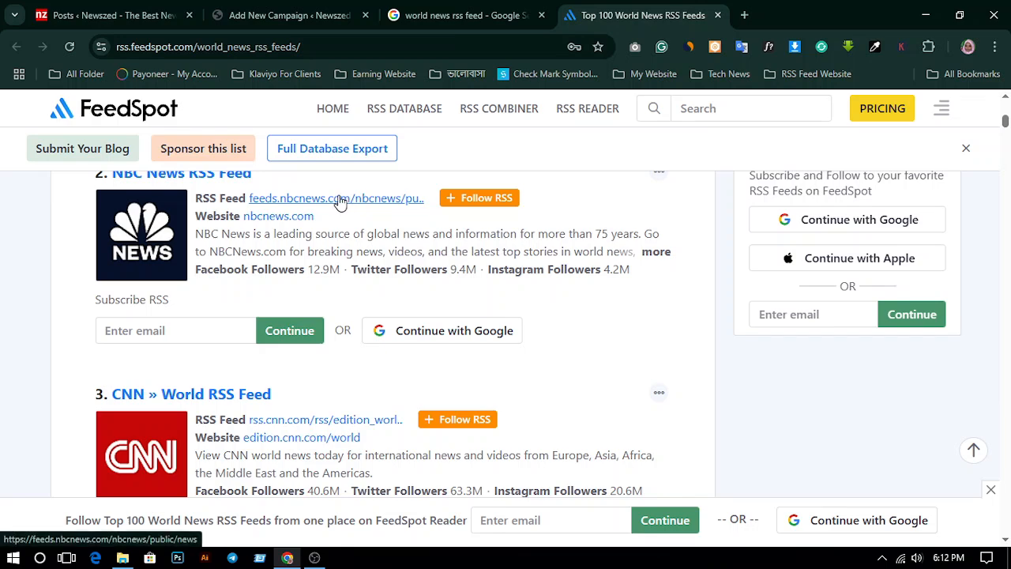
right_click(339, 197)
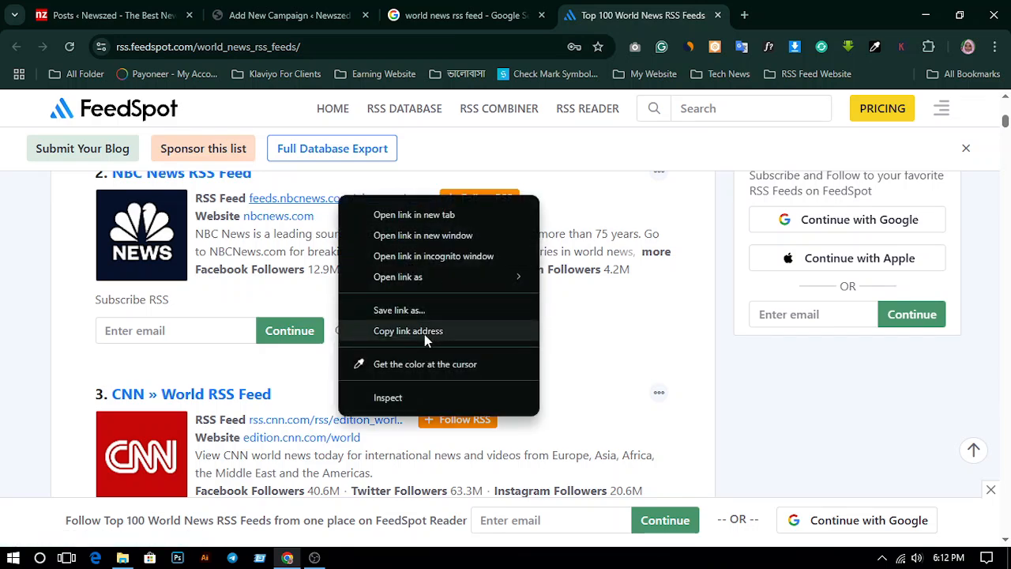
left_click(425, 334)
left_click(289, 15)
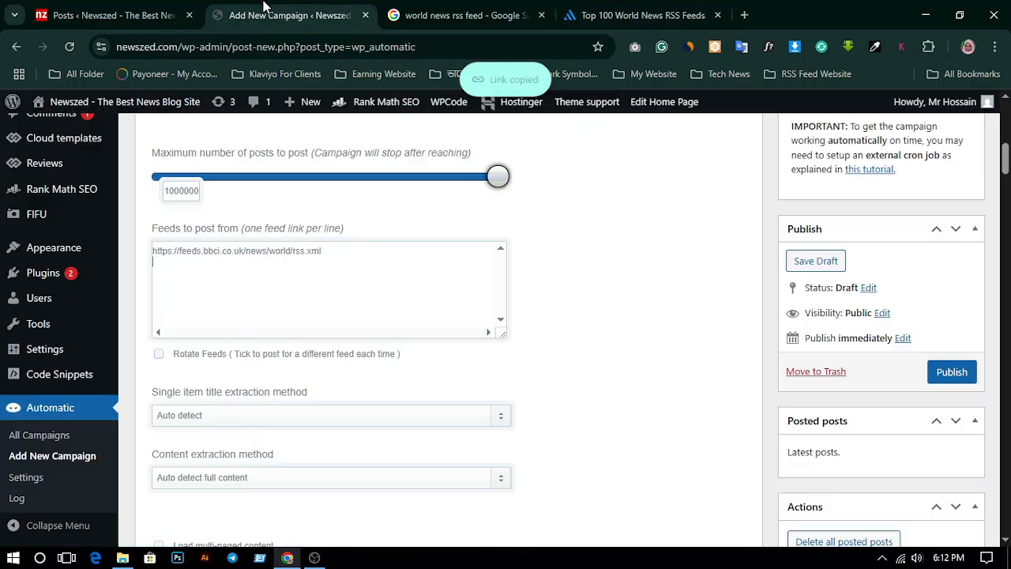
right_click(236, 282)
left_click(311, 350)
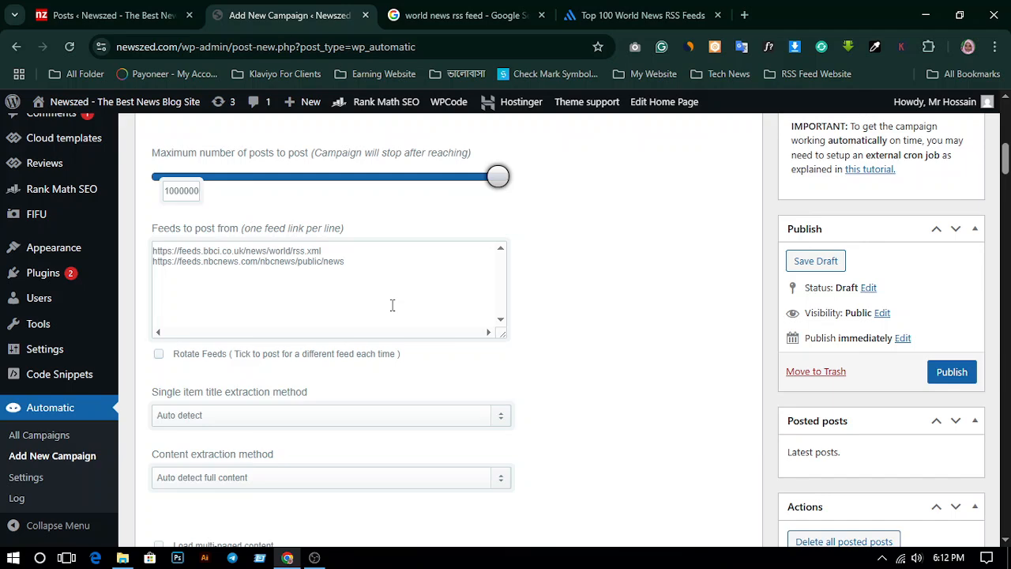
Copy the CNN World RSS link from the Feedspot list into the third line of the campaign's feeds to post from
left_click(625, 6)
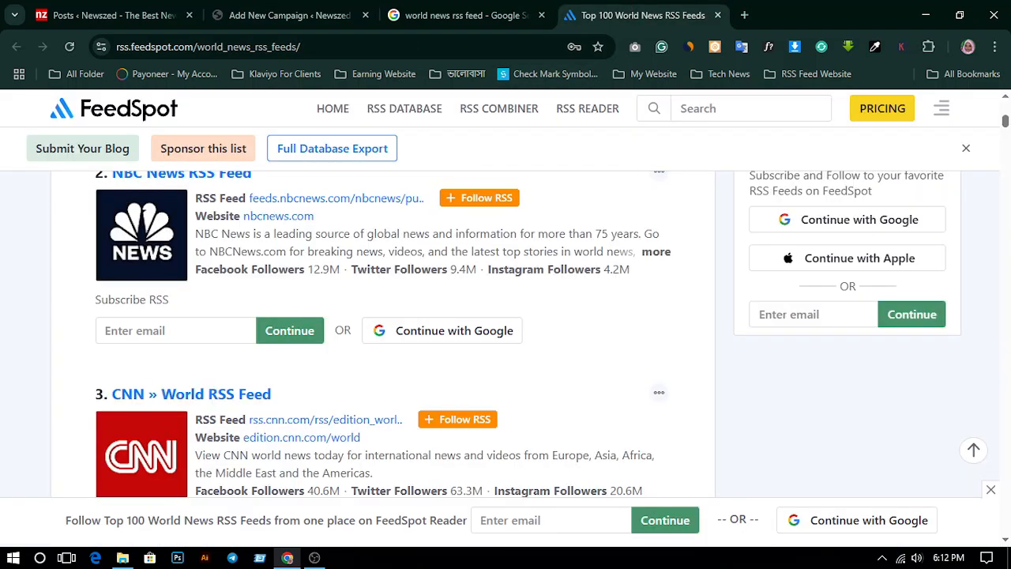
scroll(505, 327, "down", 2)
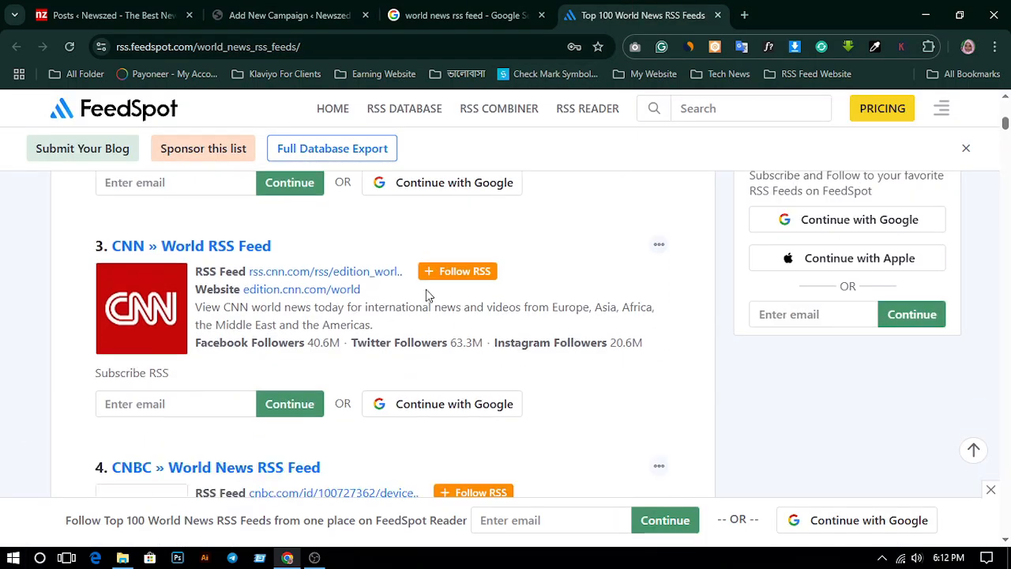
right_click(350, 278)
left_click(418, 409)
left_click(284, 15)
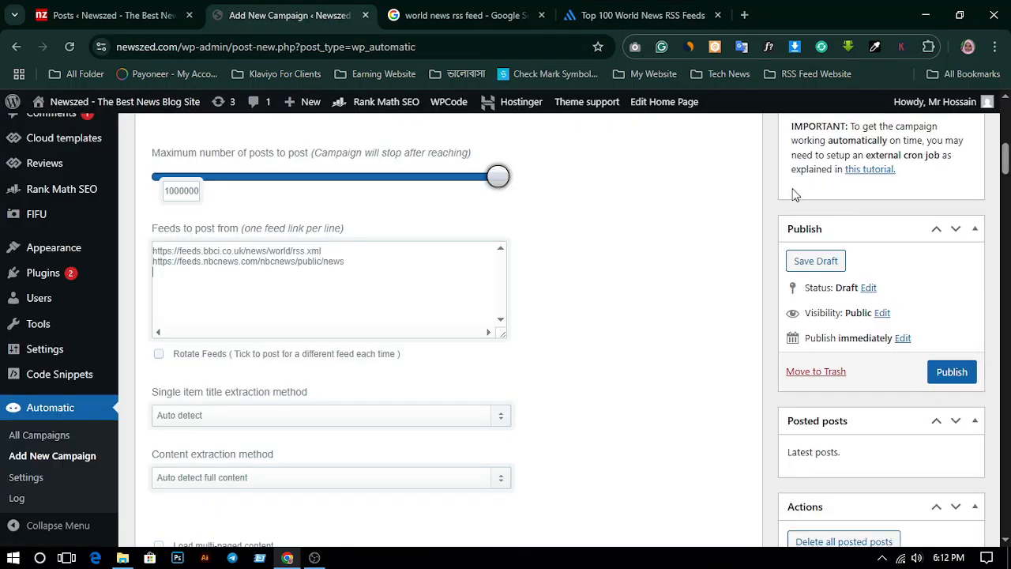
right_click(195, 303)
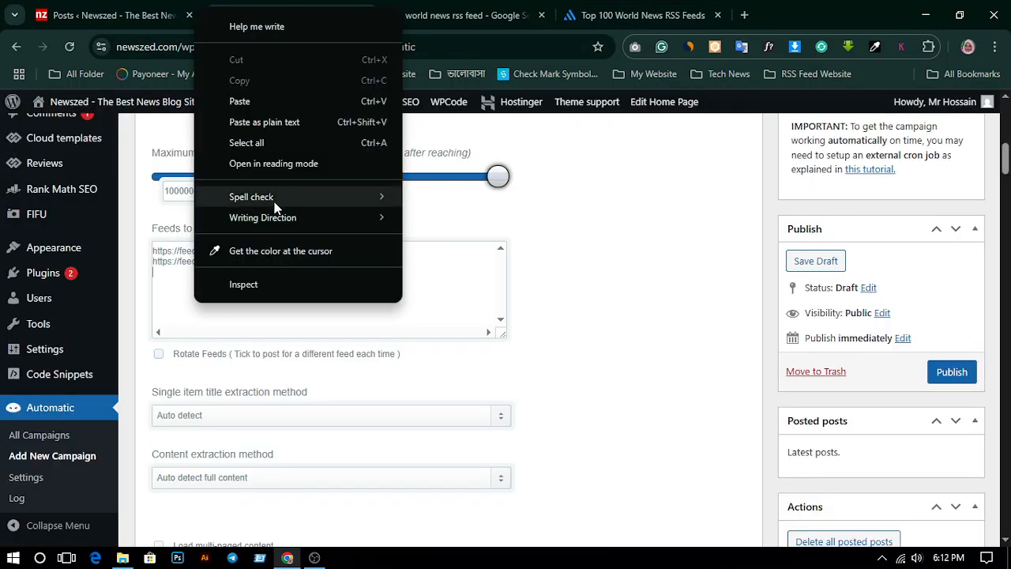
left_click(287, 104)
Add the CNBC World News RSS link from the Feedspot list as the fourth line of the campaign's feeds
left_click(632, 15)
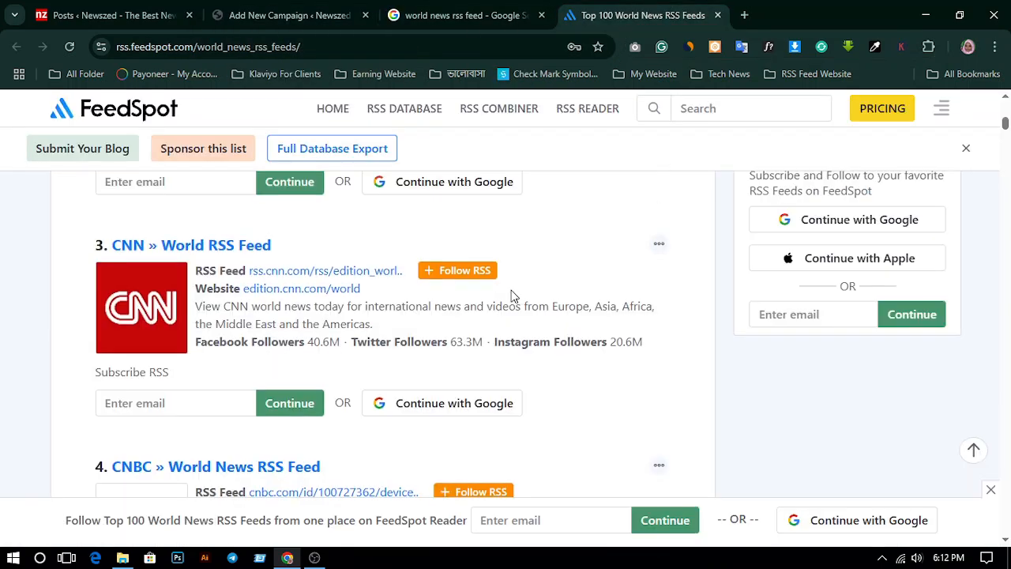
scroll(505, 291, "down", 4)
right_click(377, 197)
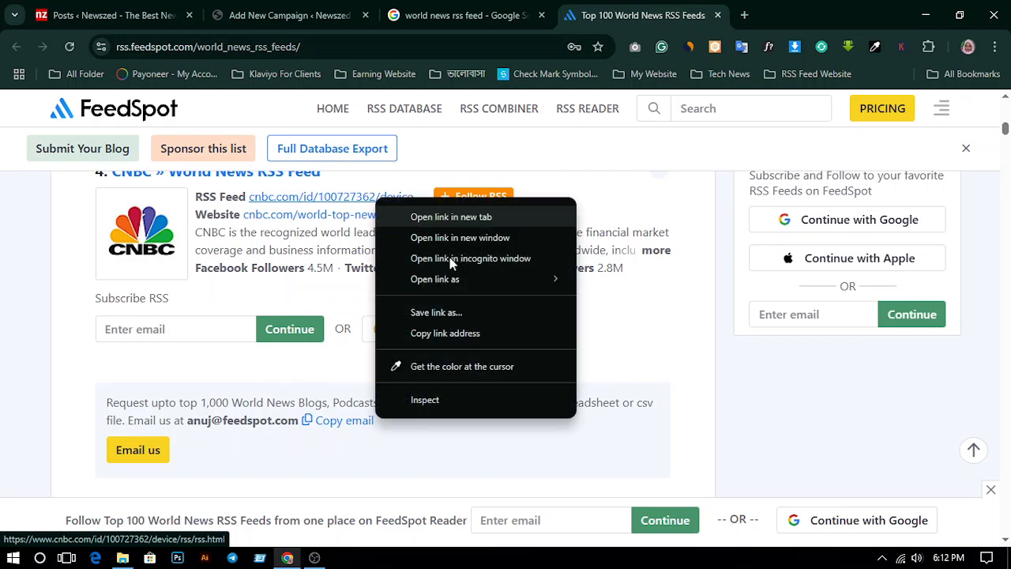
left_click(443, 339)
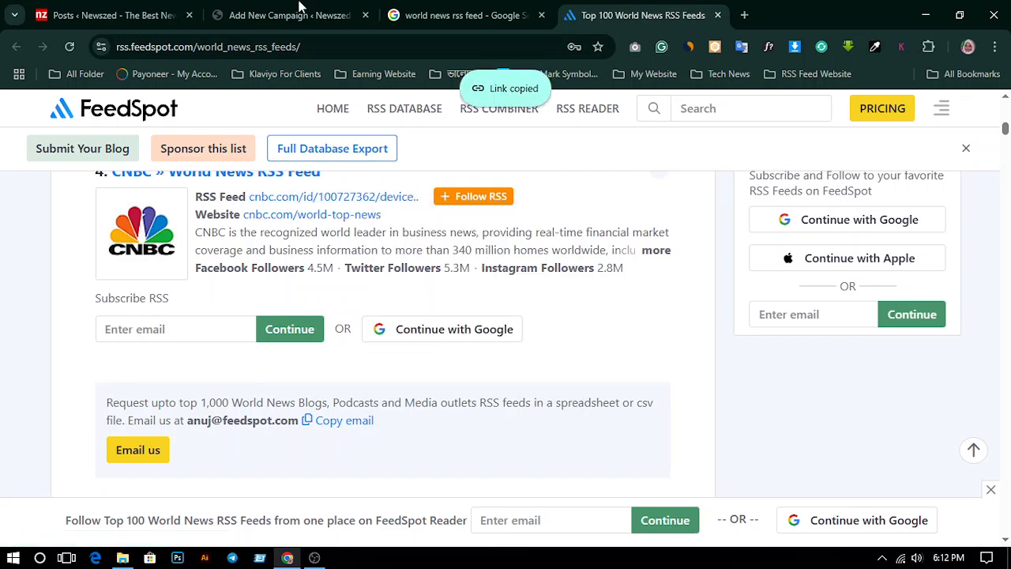
key("ctrl+2")
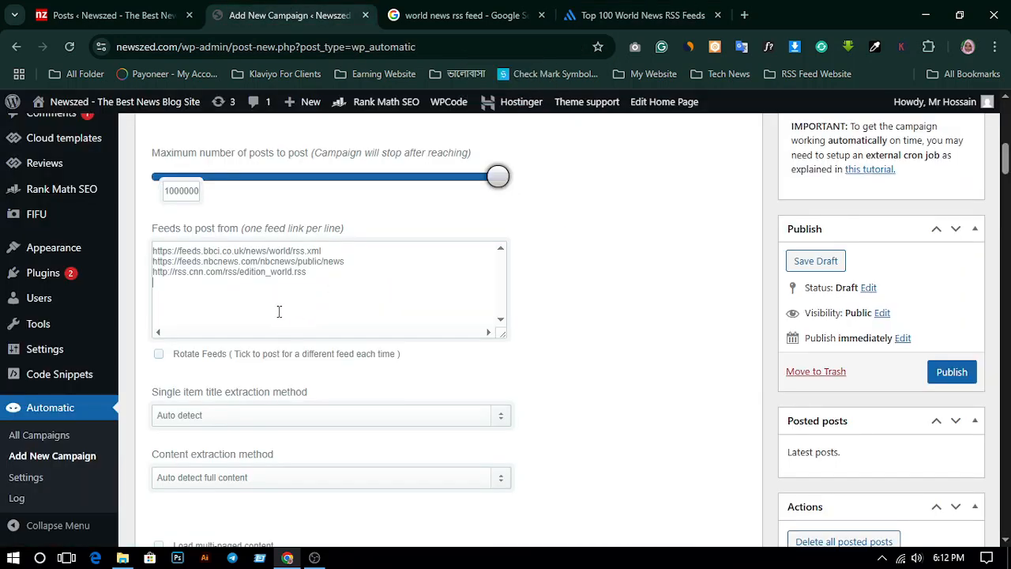
right_click(241, 312)
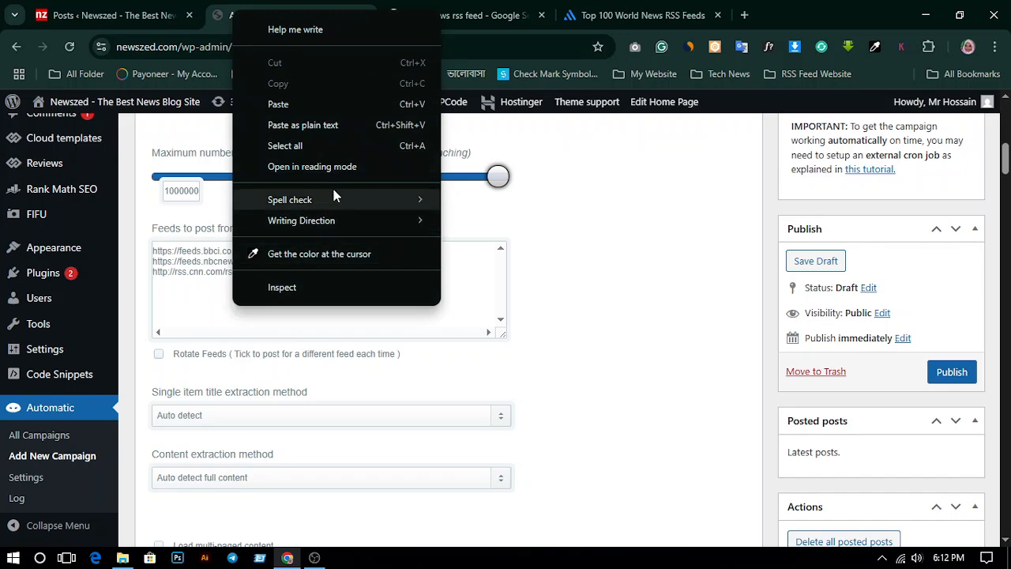
left_click(331, 102)
Add the ABC News International RSS link from the Feedspot list as the fifth line of the campaign's feeds
left_click(644, 15)
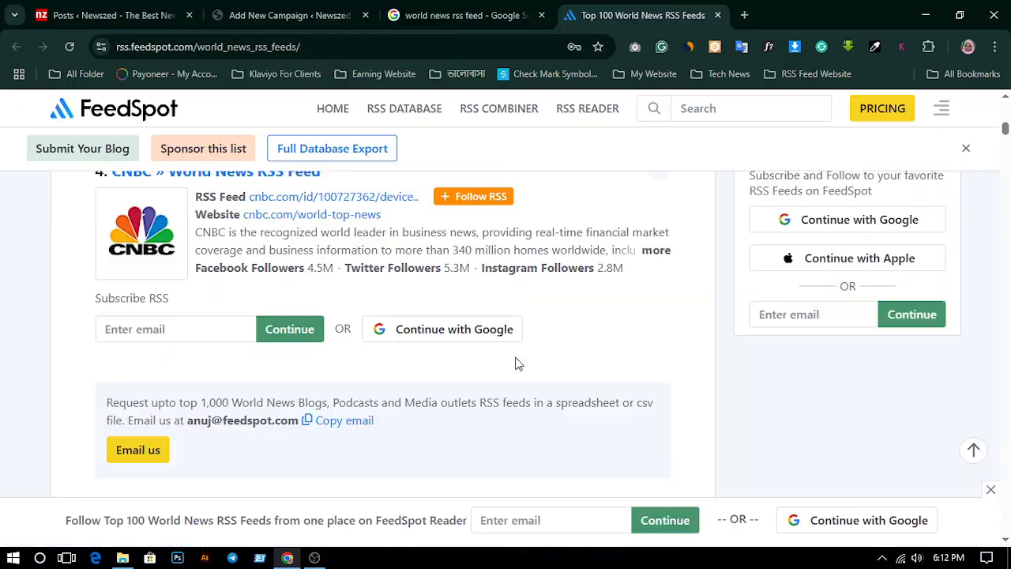
scroll(424, 328, "down", 3)
scroll(424, 328, "down", 2)
scroll(424, 329, "up", 1)
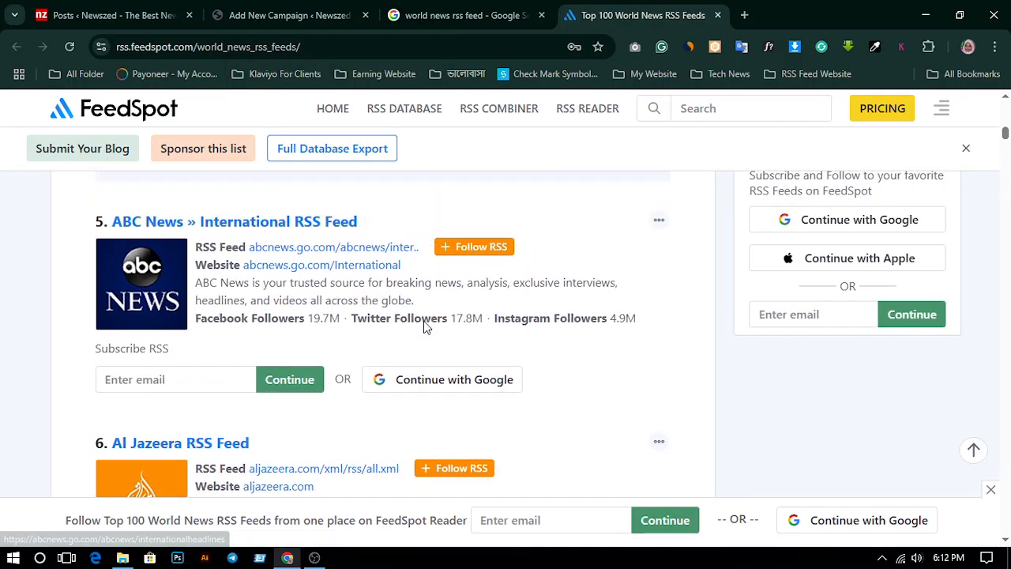
right_click(330, 252)
left_click(426, 388)
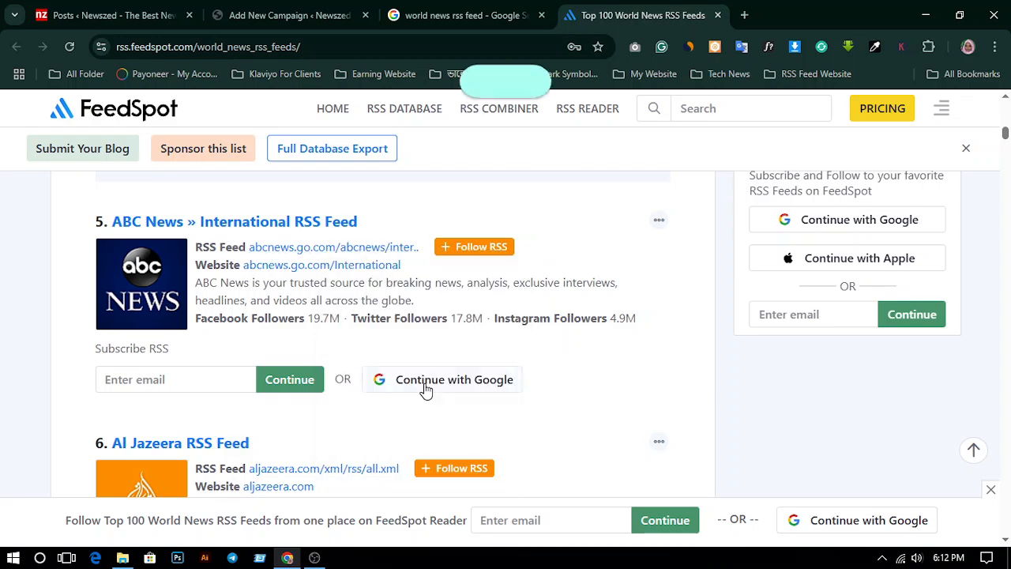
left_click(266, 8)
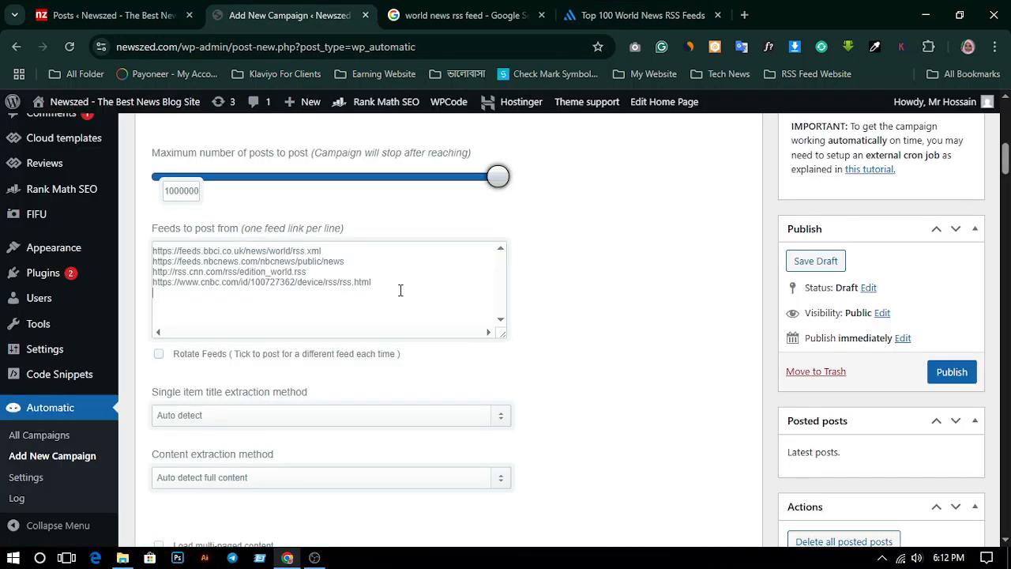
right_click(245, 307)
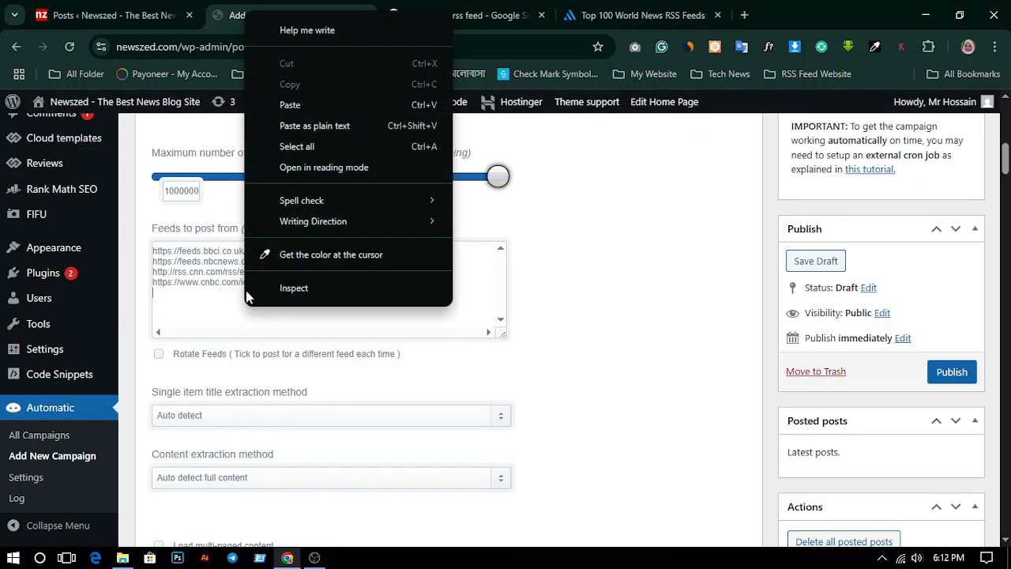
left_click(305, 105)
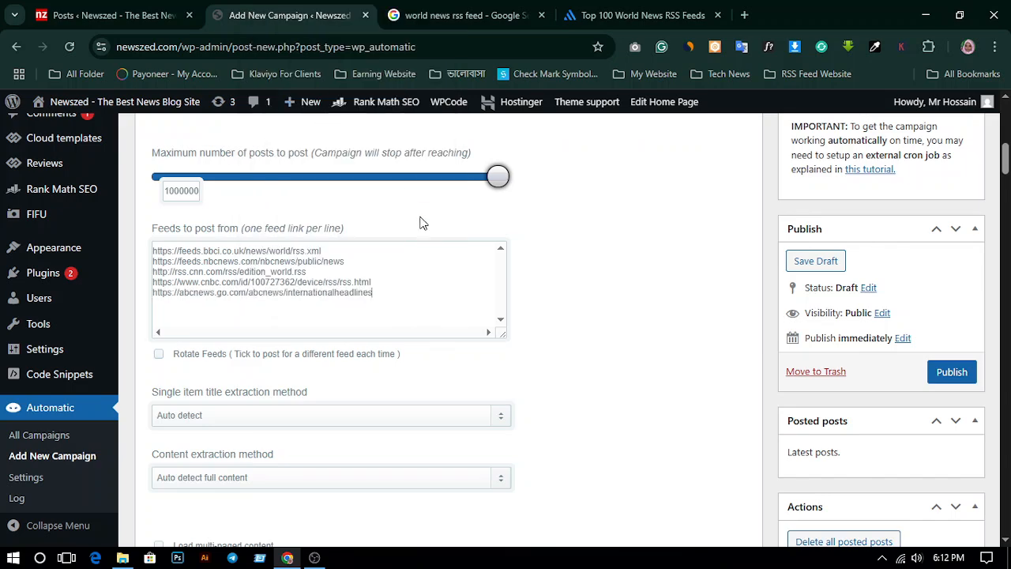
Add the Al Jazeera RSS link from the Feedspot list as the sixth line of the campaign's feeds
left_click(695, 12)
scroll(371, 315, "down", 2)
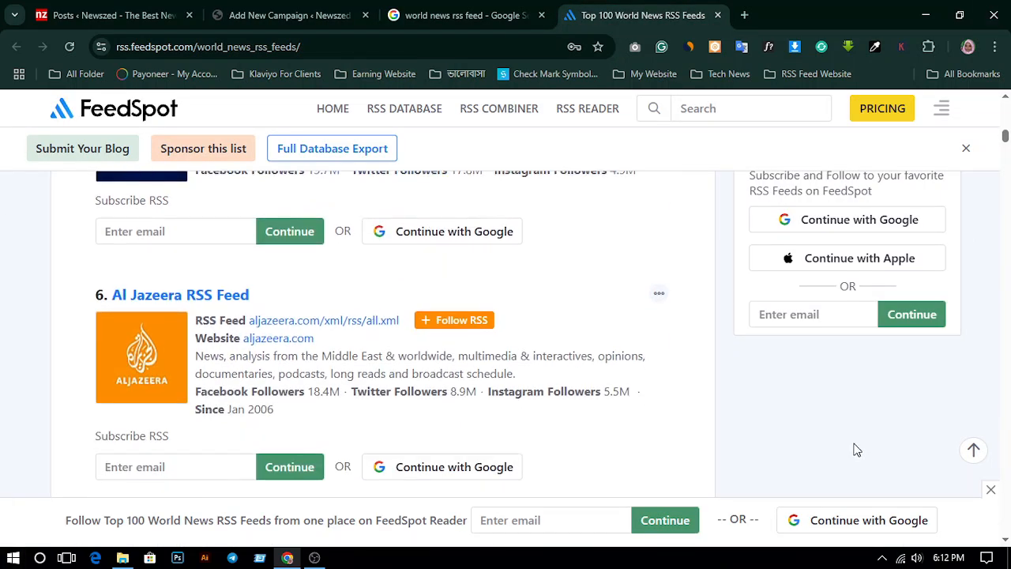
right_click(331, 317)
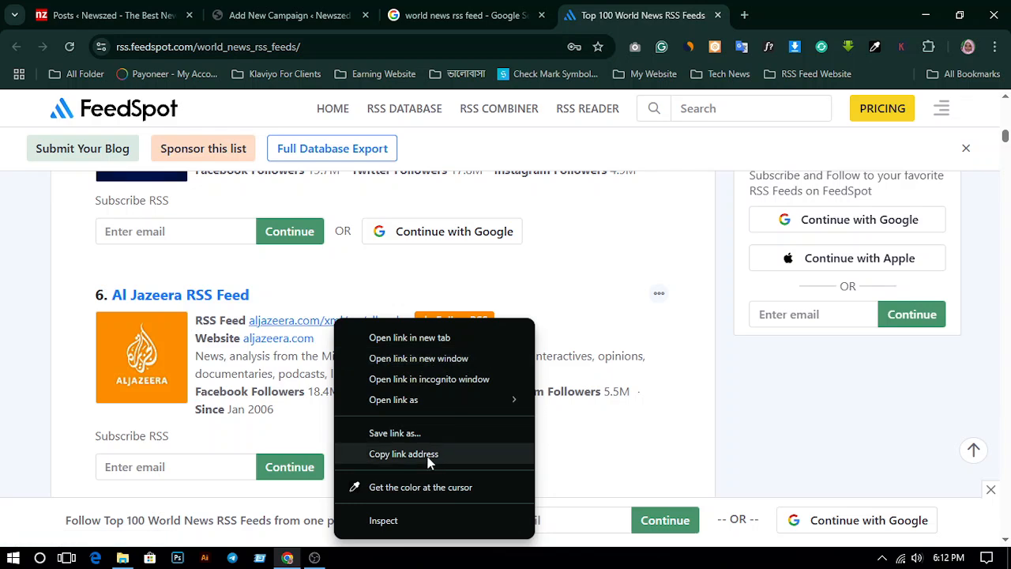
left_click(403, 452)
left_click(374, 9)
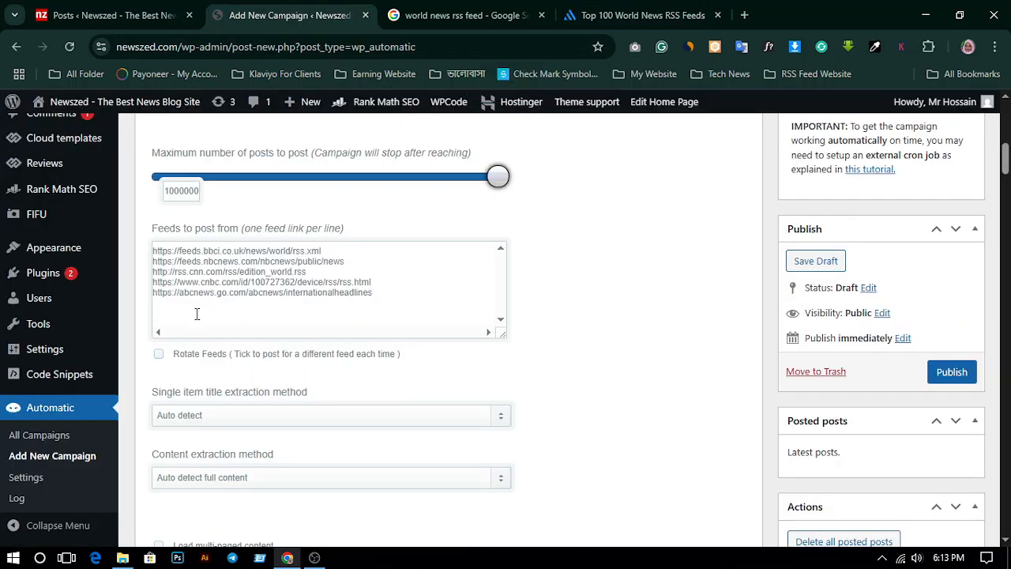
right_click(218, 316)
left_click(284, 106)
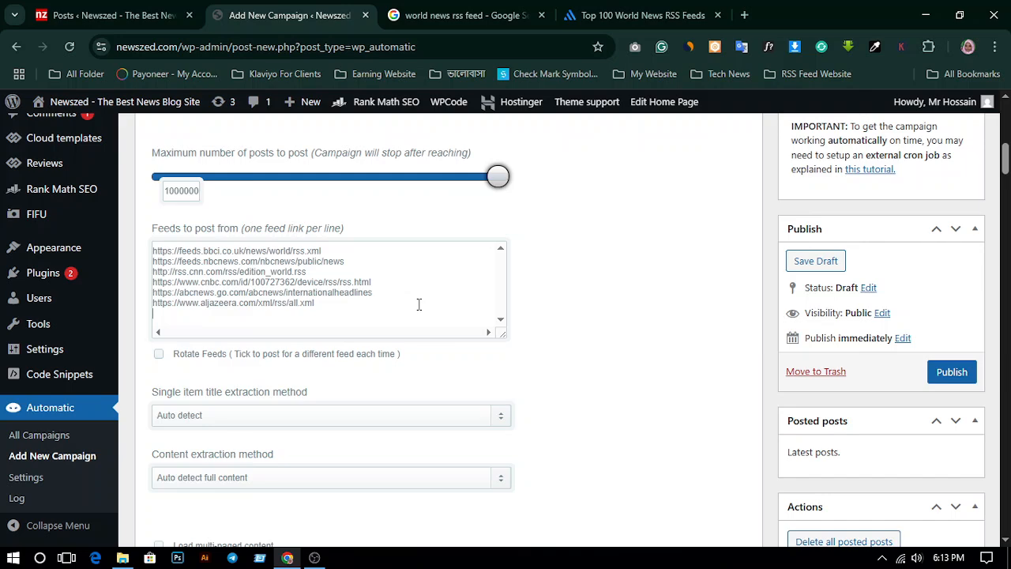
Add the CBS News World RSS link from the Feedspot list as the seventh line of the campaign's feeds
left_click(641, 15)
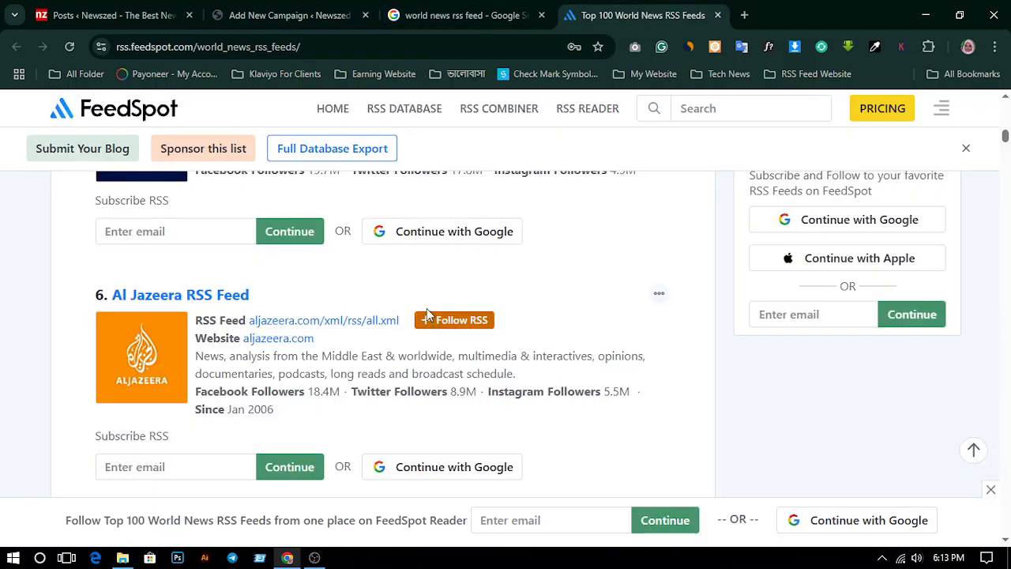
scroll(427, 308, "down", 3)
right_click(338, 340)
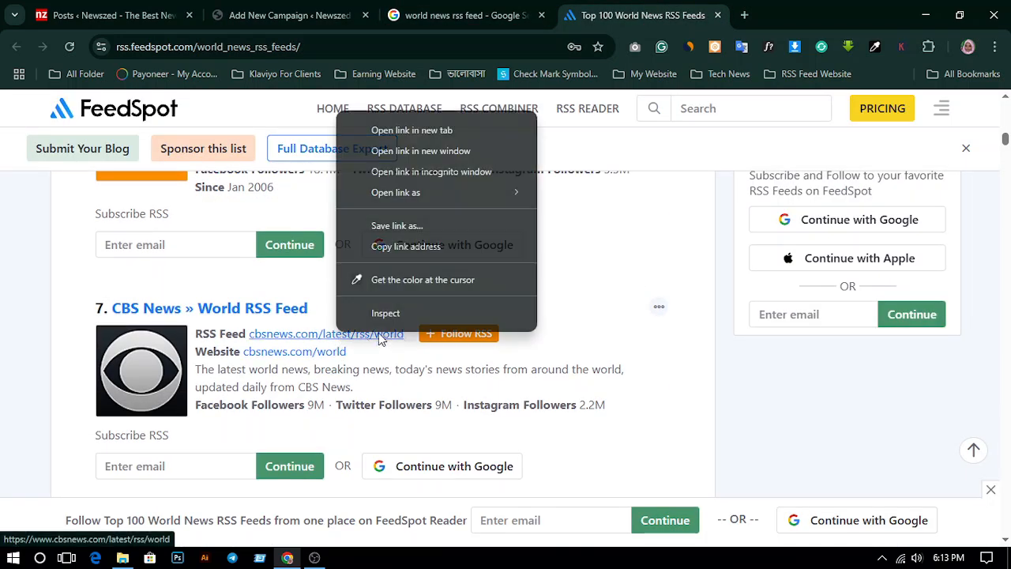
left_click(406, 247)
left_click(300, 13)
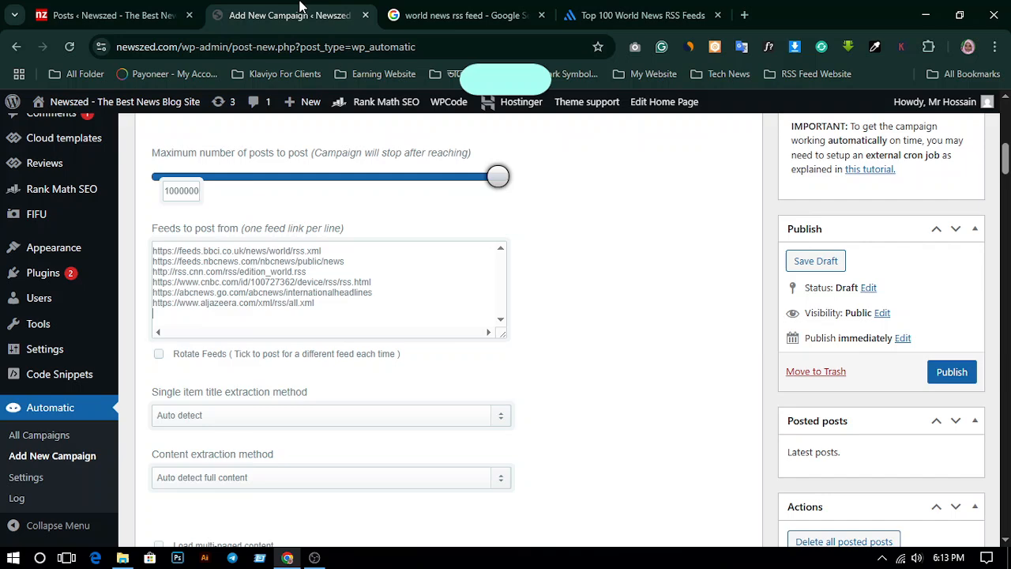
right_click(256, 326)
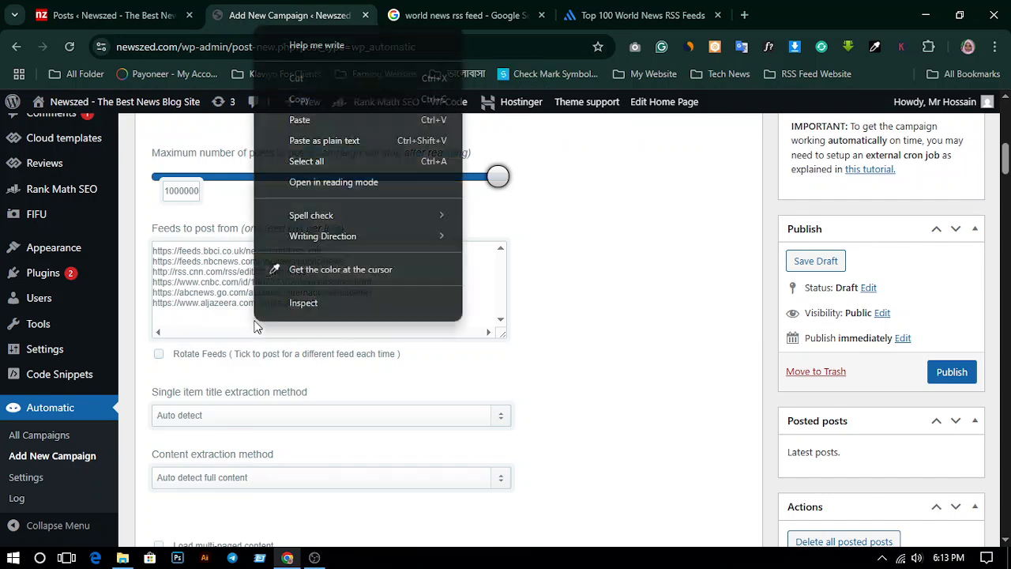
left_click(341, 124)
key("Return")
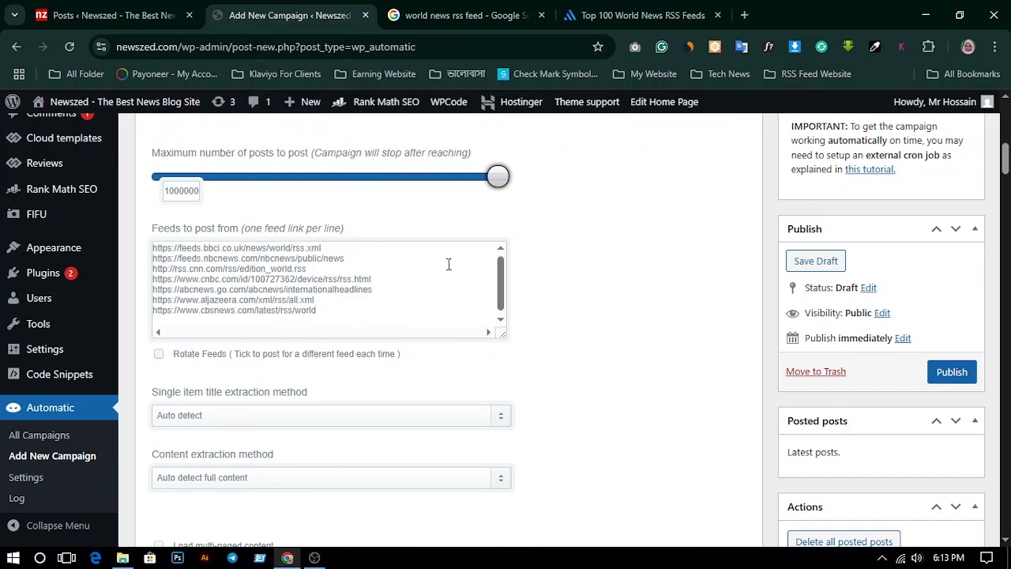
Add the France 24 RSS link from the Feedspot list as the eighth line of the campaign's feeds
left_click(643, 15)
scroll(438, 255, "down", 3)
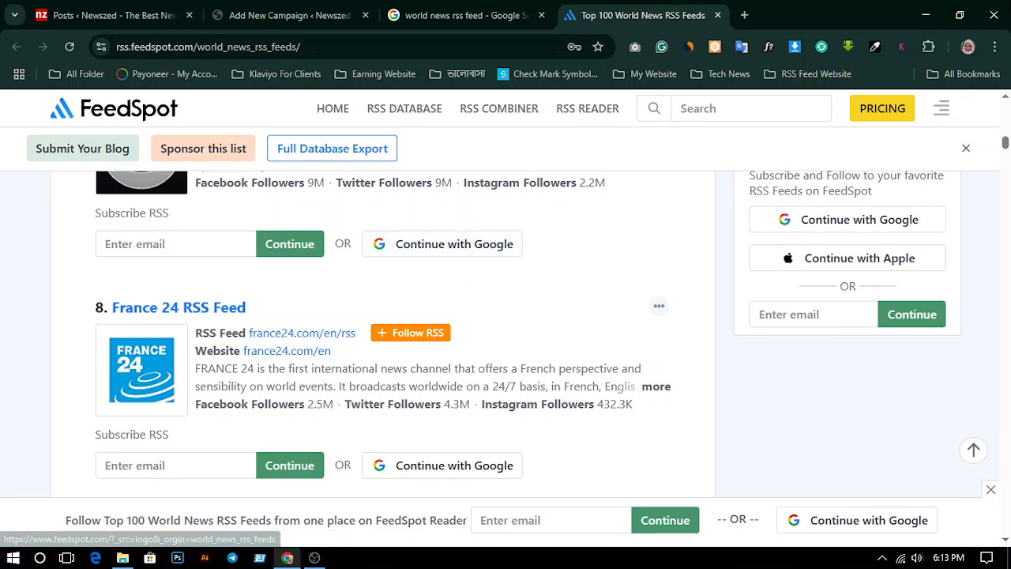
right_click(323, 336)
left_click(424, 251)
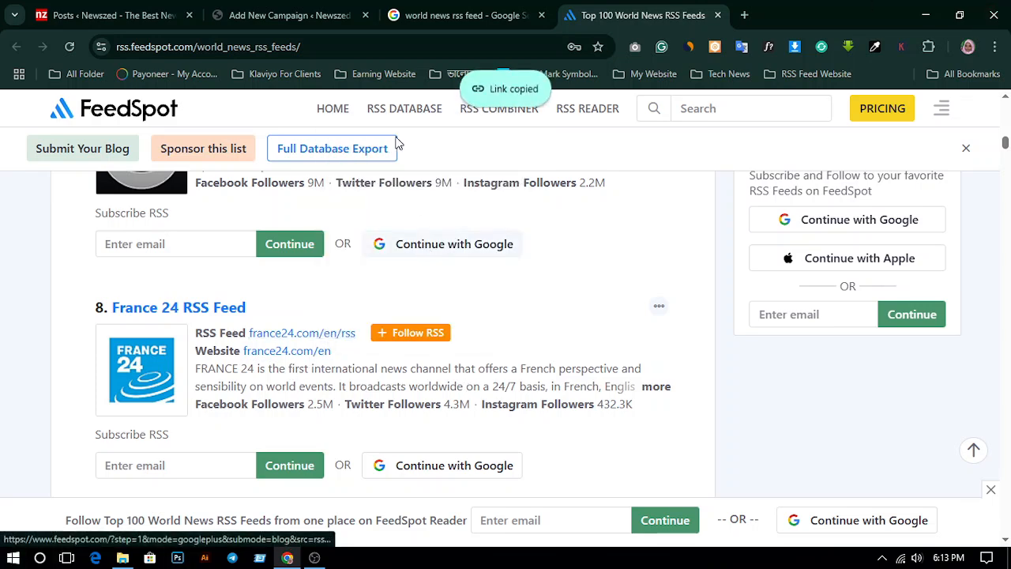
left_click(289, 15)
right_click(229, 326)
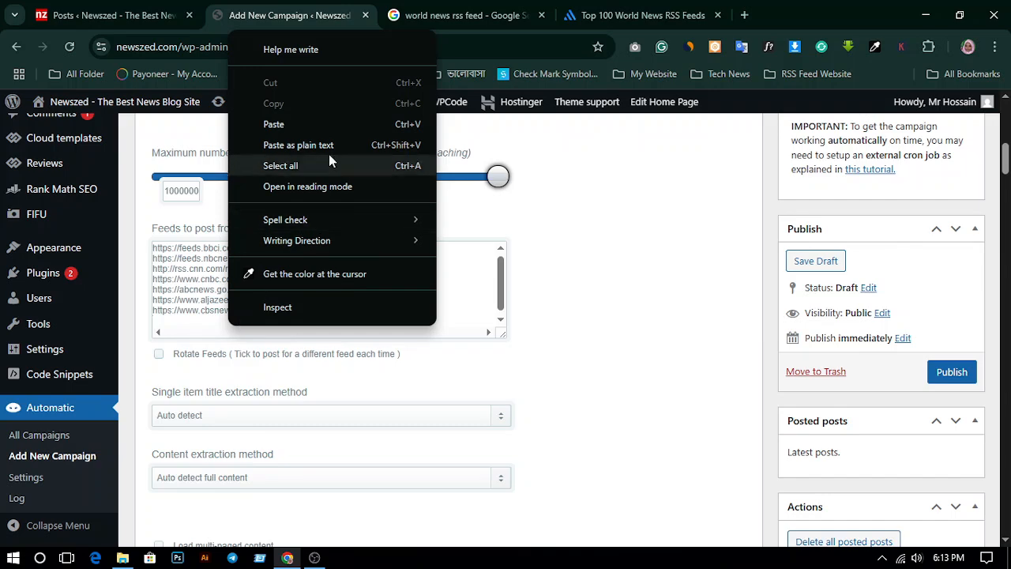
left_click(326, 123)
key("Return")
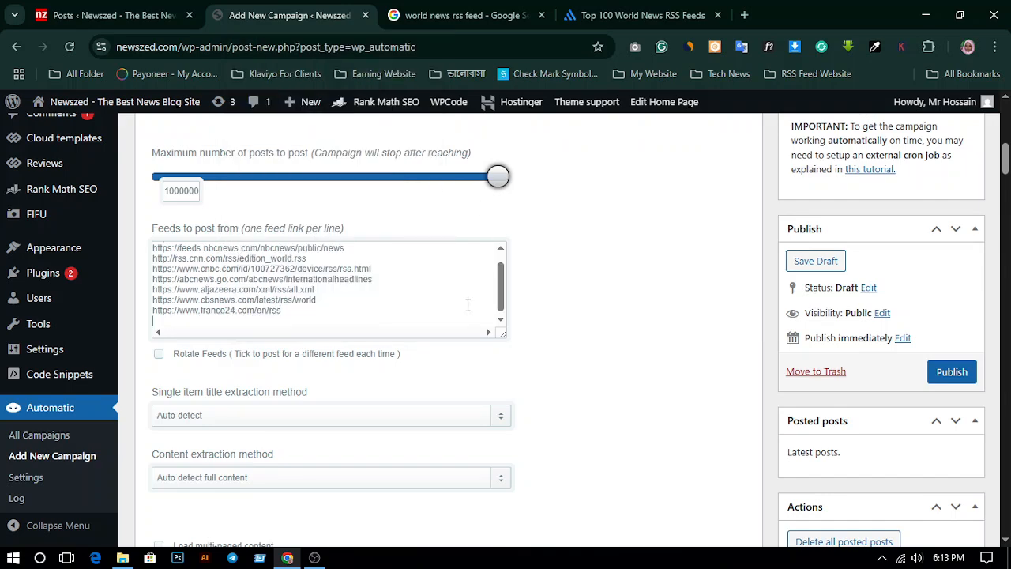
Add the BuzzFeed World RSS link from the Feedspot list as the ninth line of the campaign's feeds
left_click(632, 15)
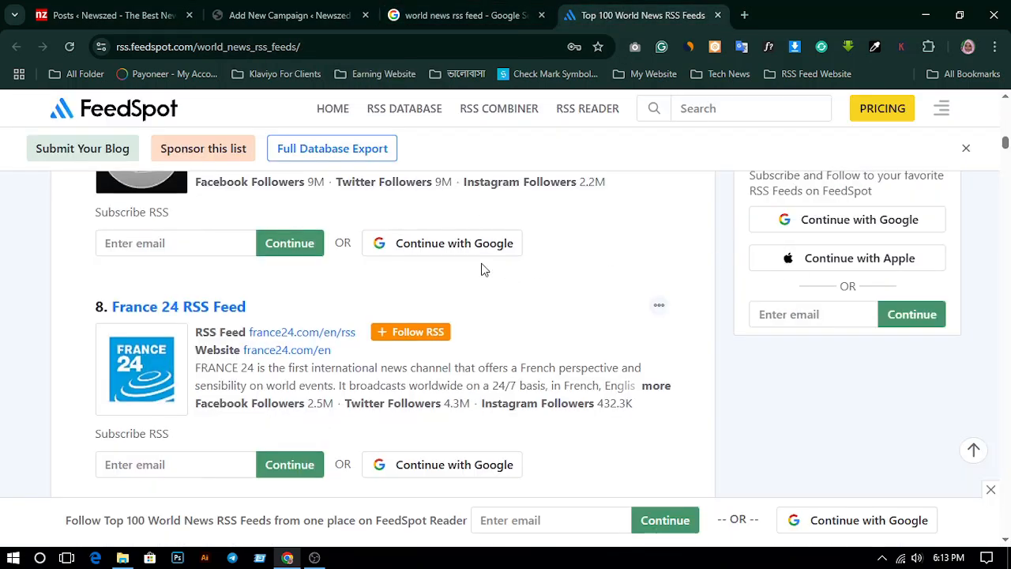
scroll(443, 246, "down", 3)
scroll(443, 246, "down", 1)
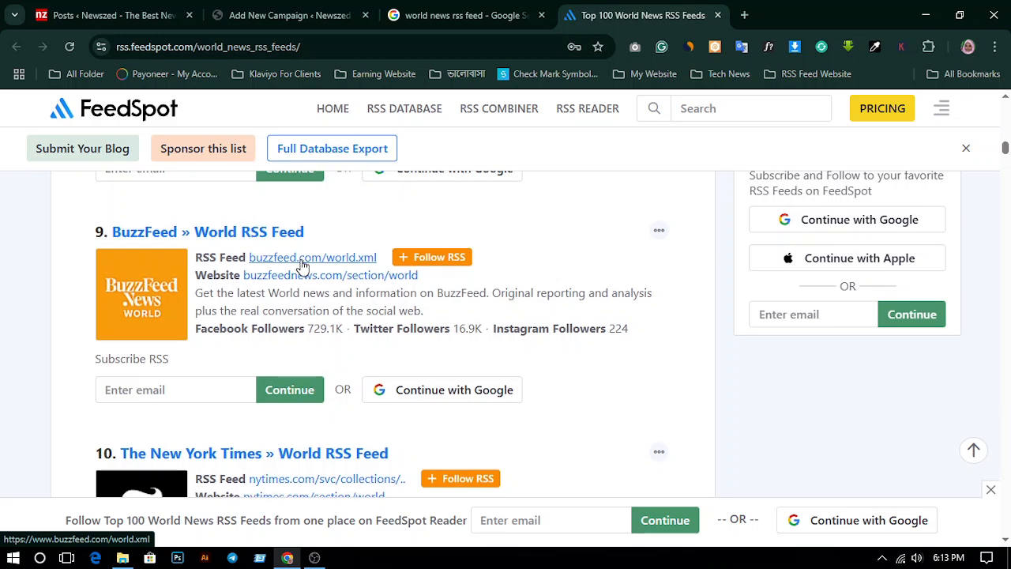
scroll(300, 266, "down", 2)
scroll(302, 266, "up", 1)
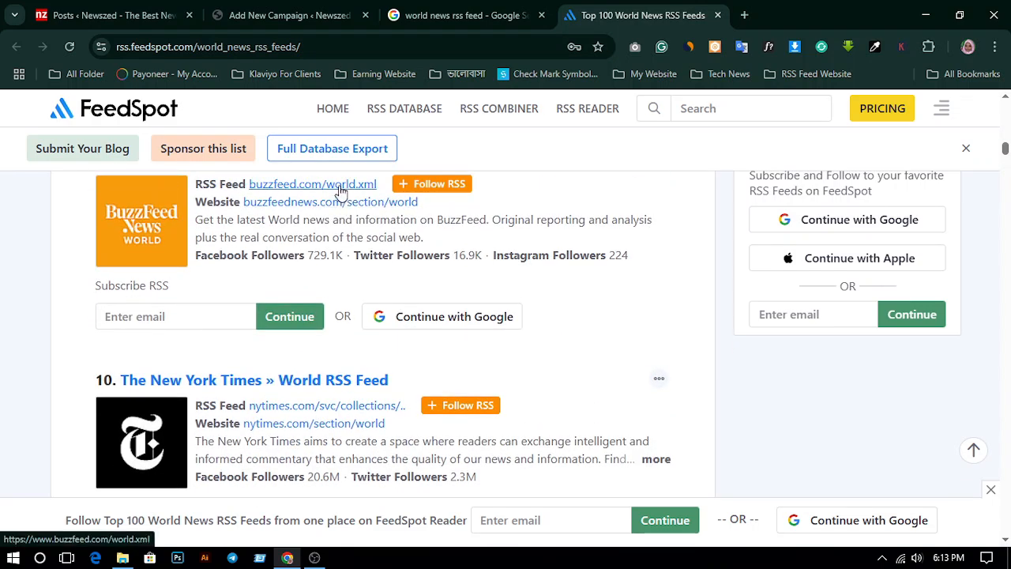
right_click(340, 185)
left_click(436, 321)
left_click(305, 16)
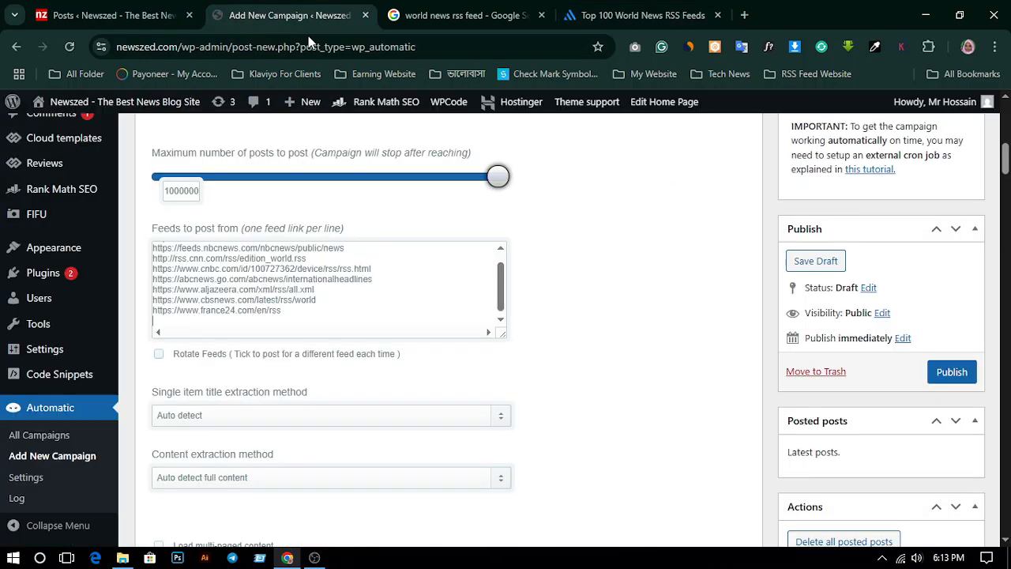
right_click(240, 322)
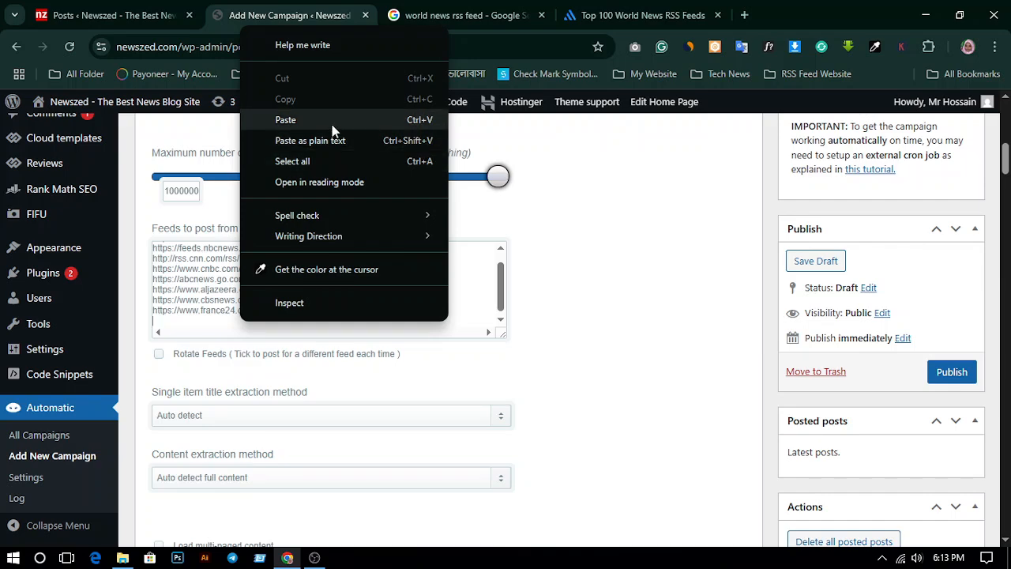
left_click(334, 120)
key("Return")
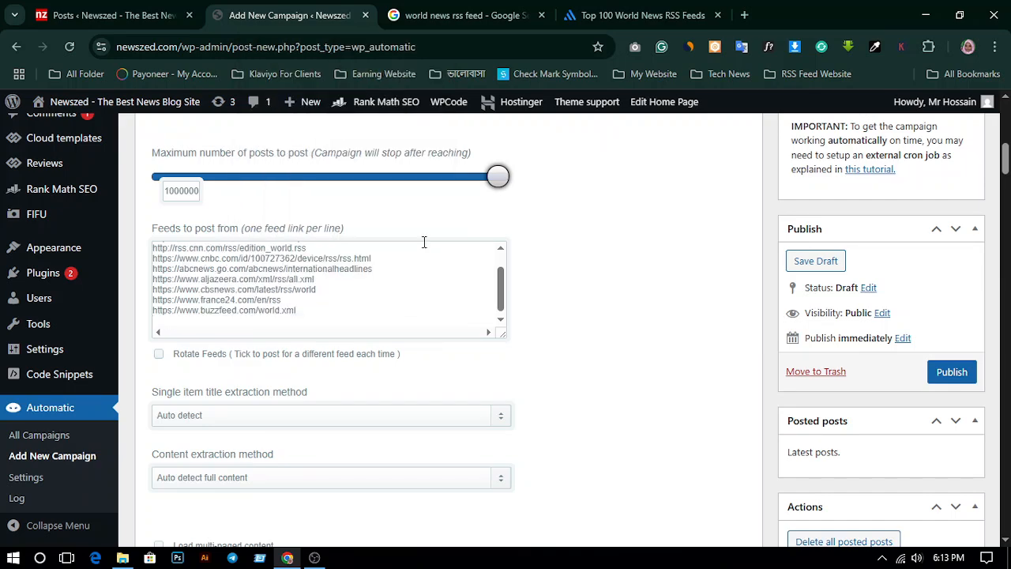
Add The New York Times World RSS link from the Feedspot list as the tenth line of the campaign's feeds
left_click(632, 15)
scroll(397, 298, "down", 2)
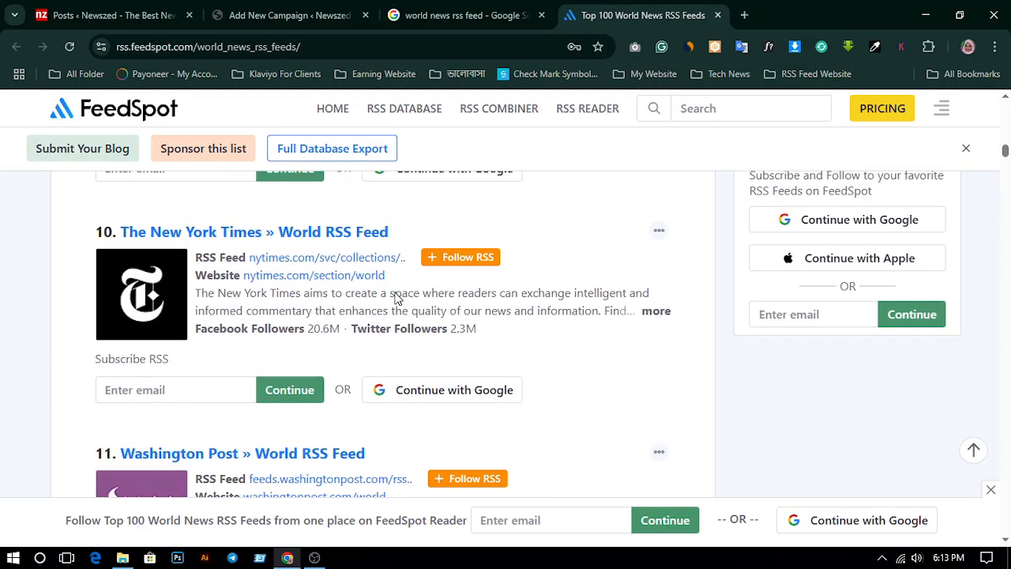
right_click(316, 258)
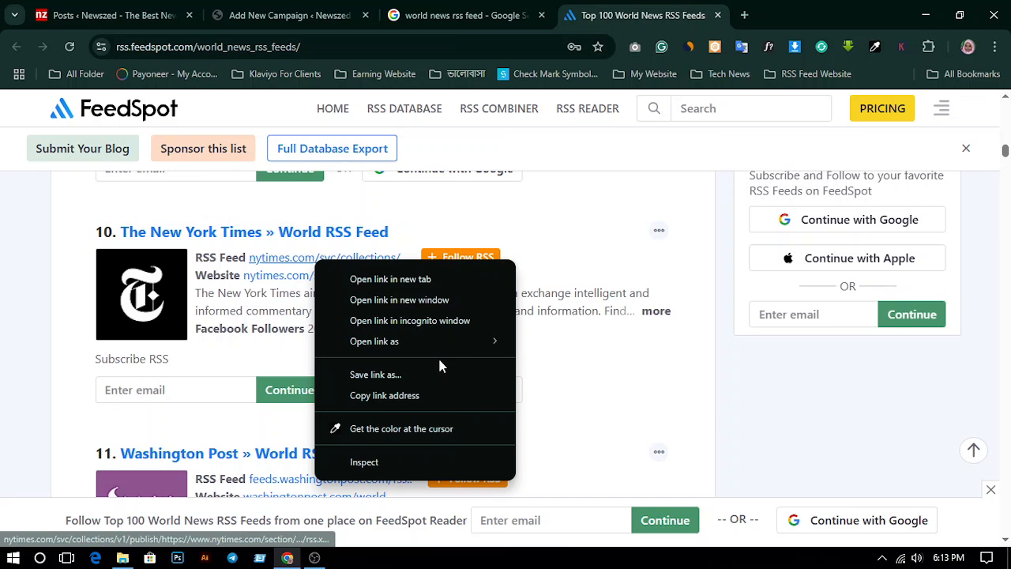
left_click(417, 396)
left_click(289, 15)
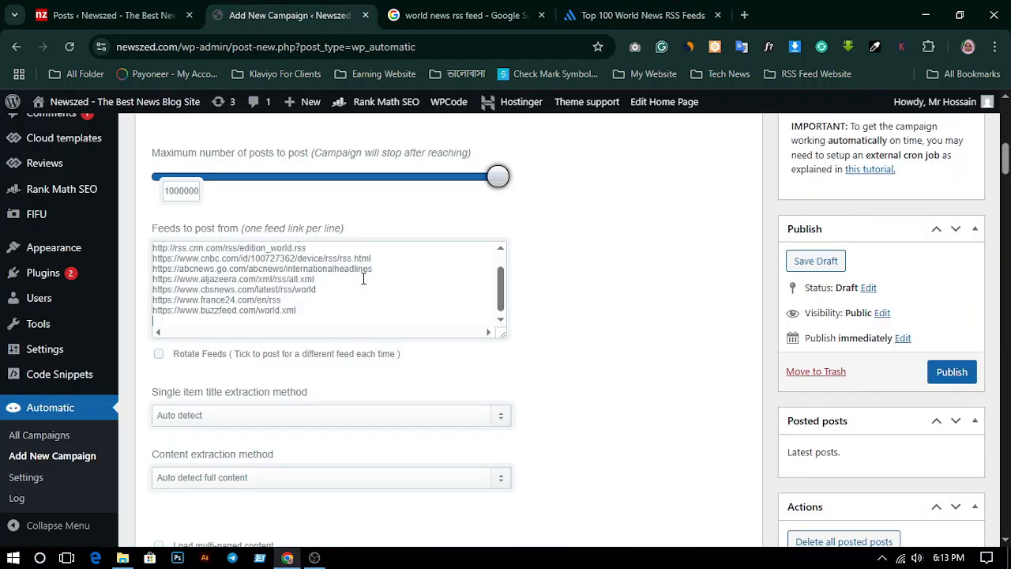
right_click(267, 327)
left_click(347, 129)
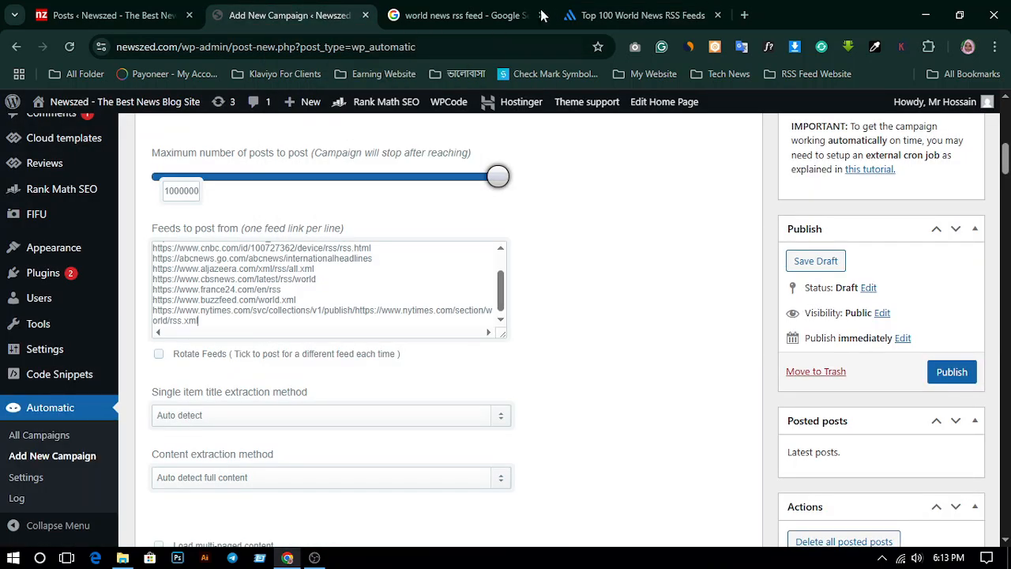
Add the Washington Post World RSS link from the Feedspot list as the eleventh line of the campaign's feeds
left_click(624, 15)
scroll(415, 306, "down", 3)
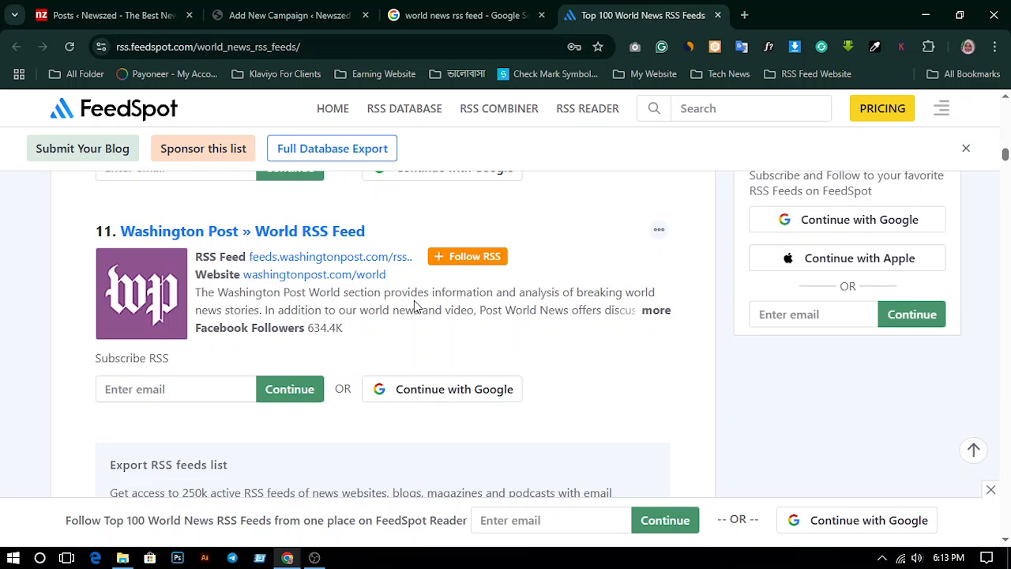
right_click(322, 263)
left_click(414, 394)
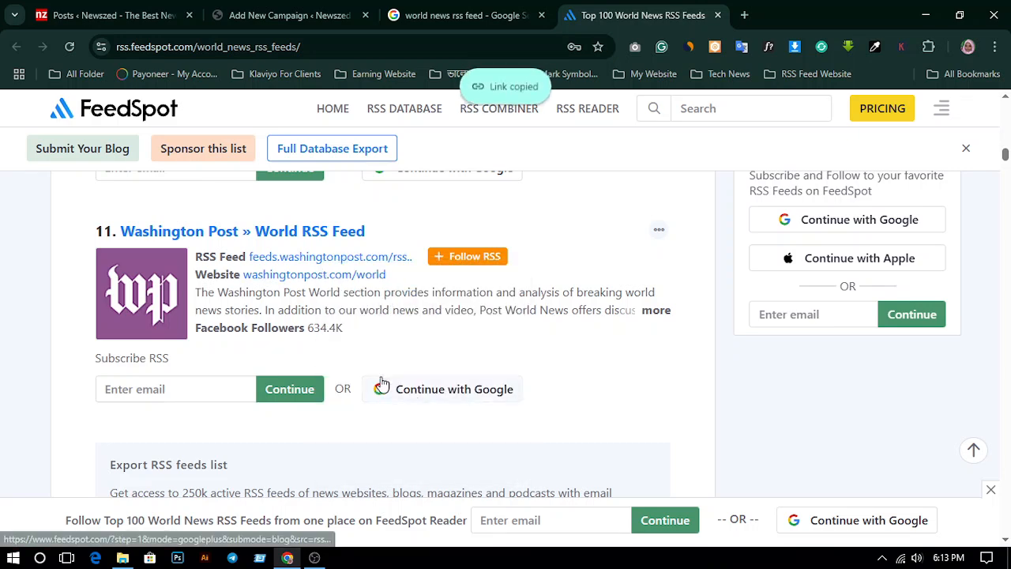
left_click(300, 15)
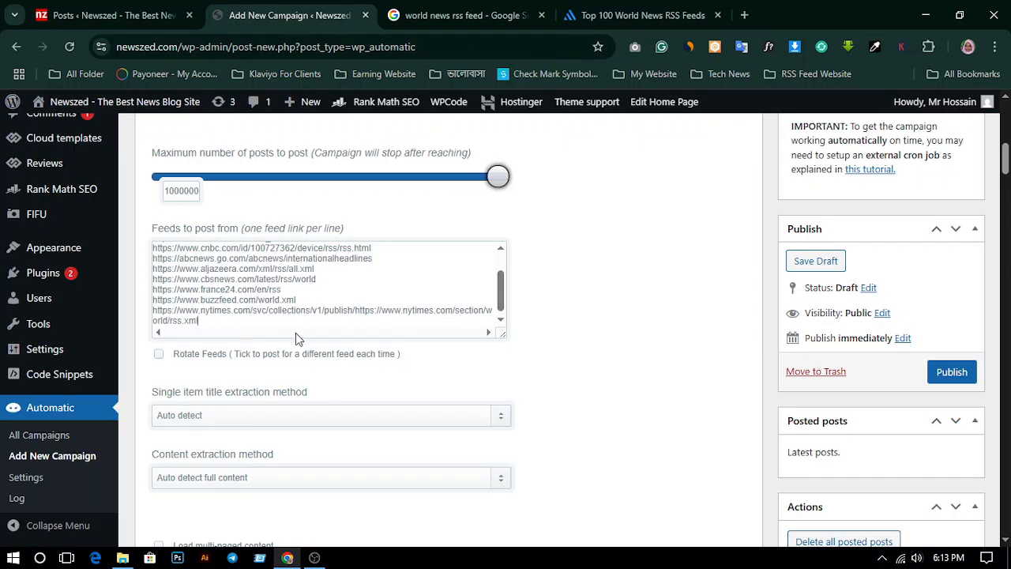
key("Return")
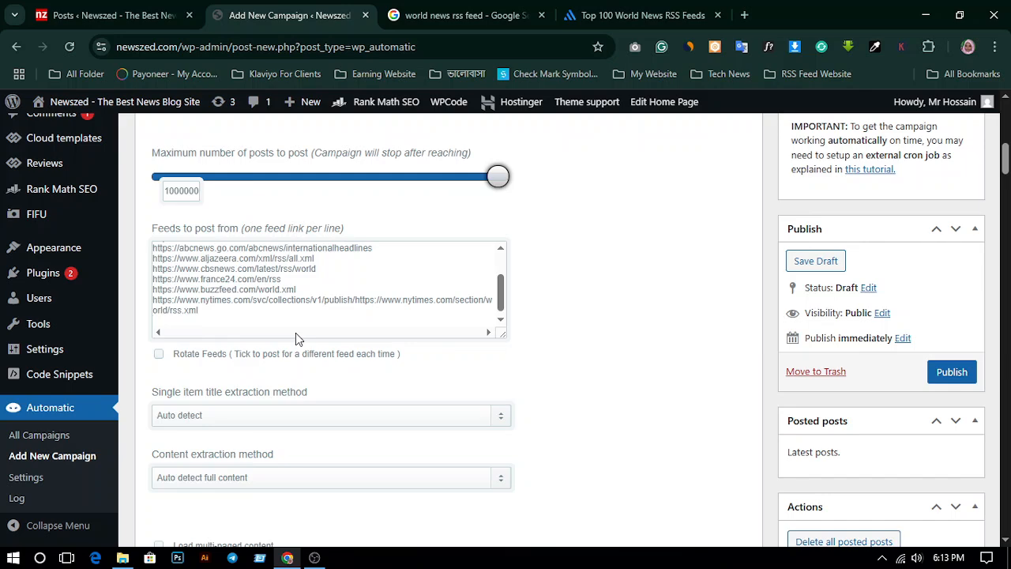
key("ctrl+v")
key("Return")
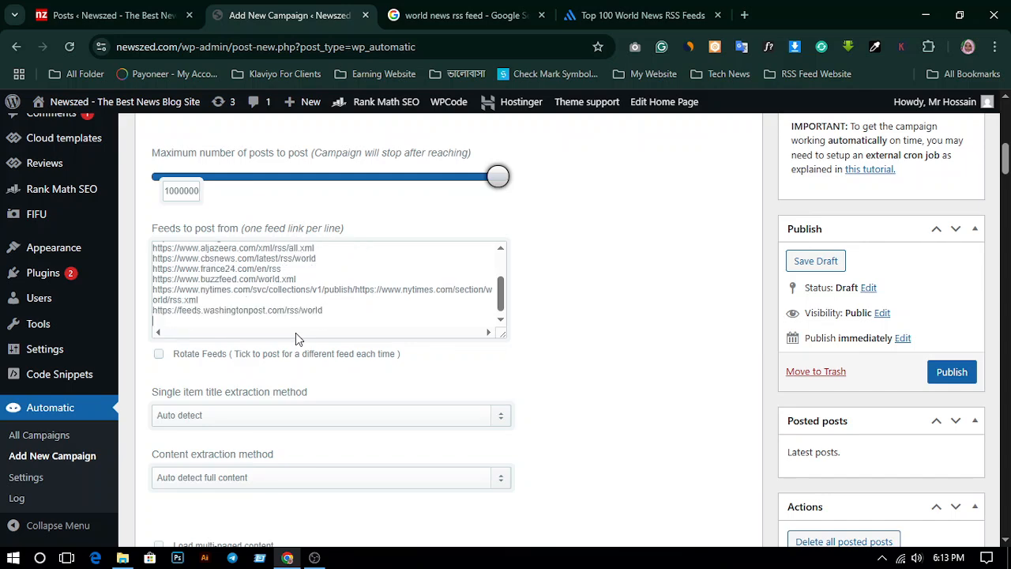
Add the Global News World RSS link from the Feedspot list as the twelfth line of the campaign's feeds
left_click(631, 15)
scroll(343, 289, "down", 3)
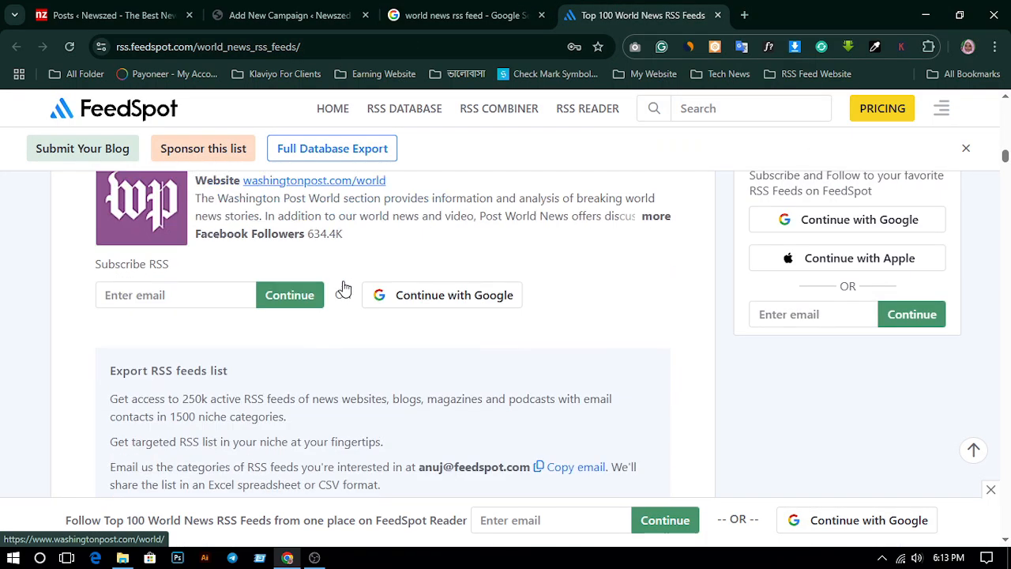
scroll(474, 304, "up", 1)
scroll(365, 281, "down", 4)
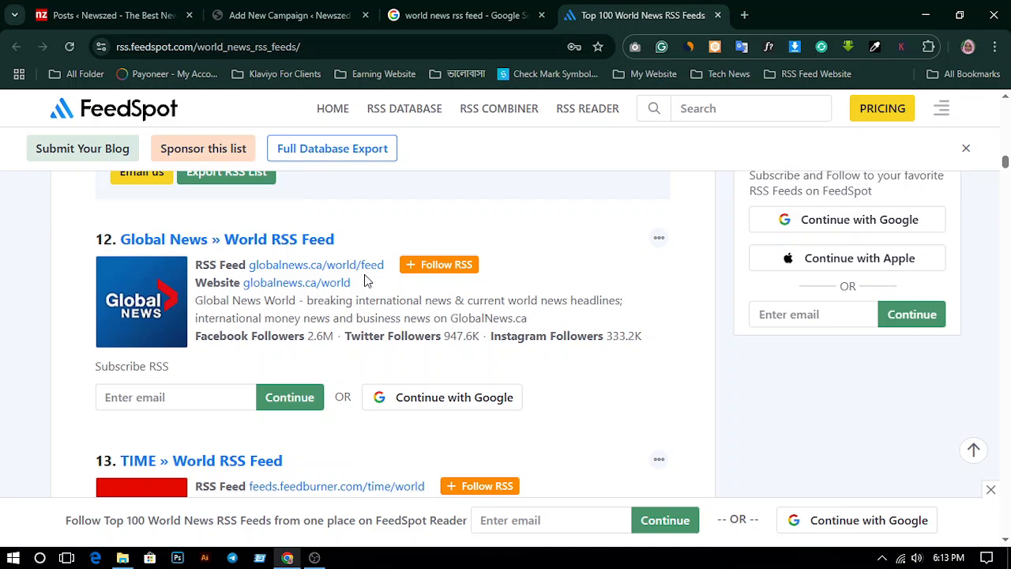
right_click(309, 265)
left_click(418, 402)
left_click(319, 15)
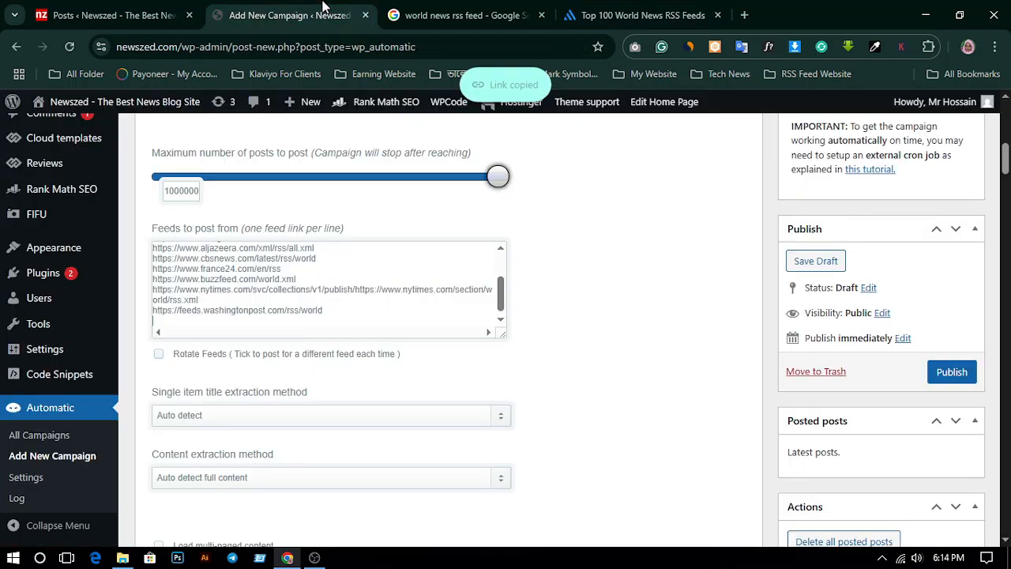
right_click(203, 322)
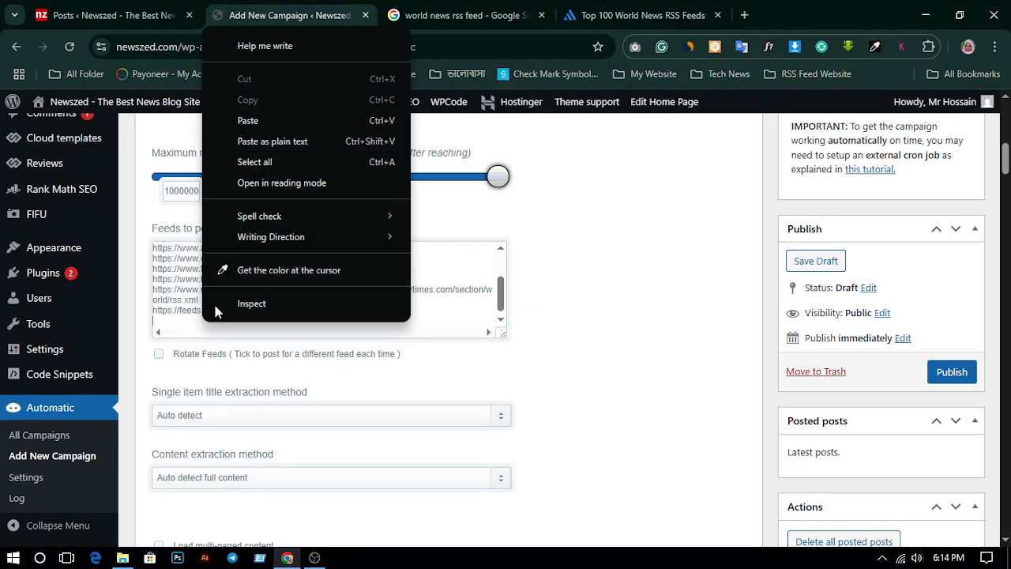
left_click(311, 117)
key("Return")
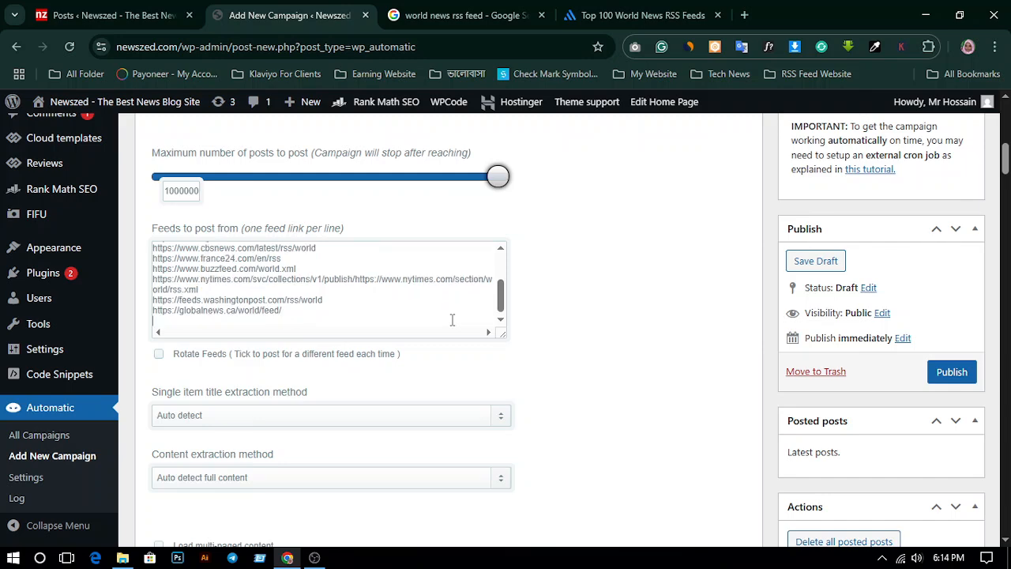
Add the TIME World RSS link from the Feedspot list as the thirteenth line of the campaign's feeds
left_click(636, 15)
scroll(545, 287, "down", 3)
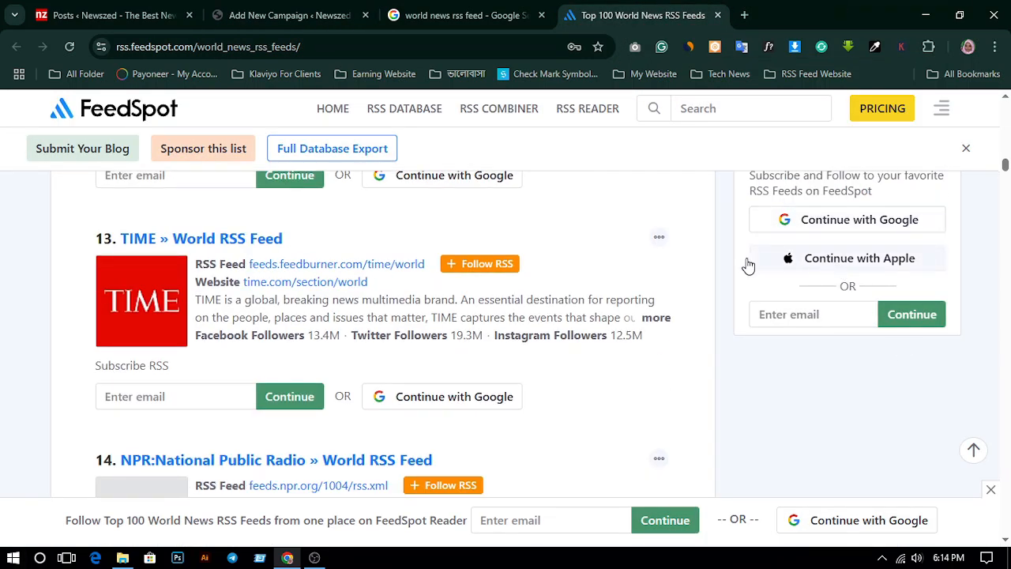
right_click(358, 272)
left_click(443, 400)
left_click(290, 15)
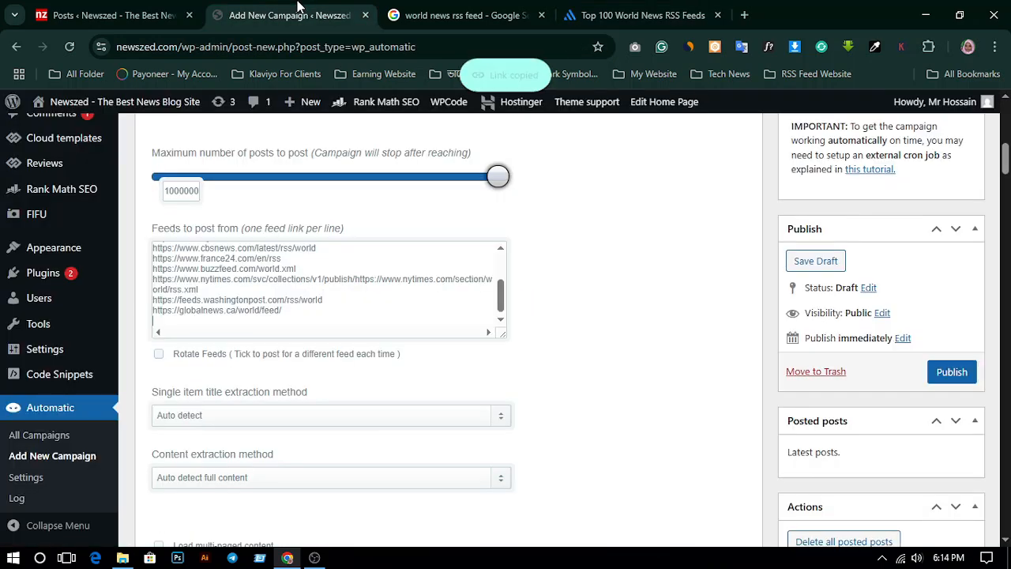
right_click(260, 324)
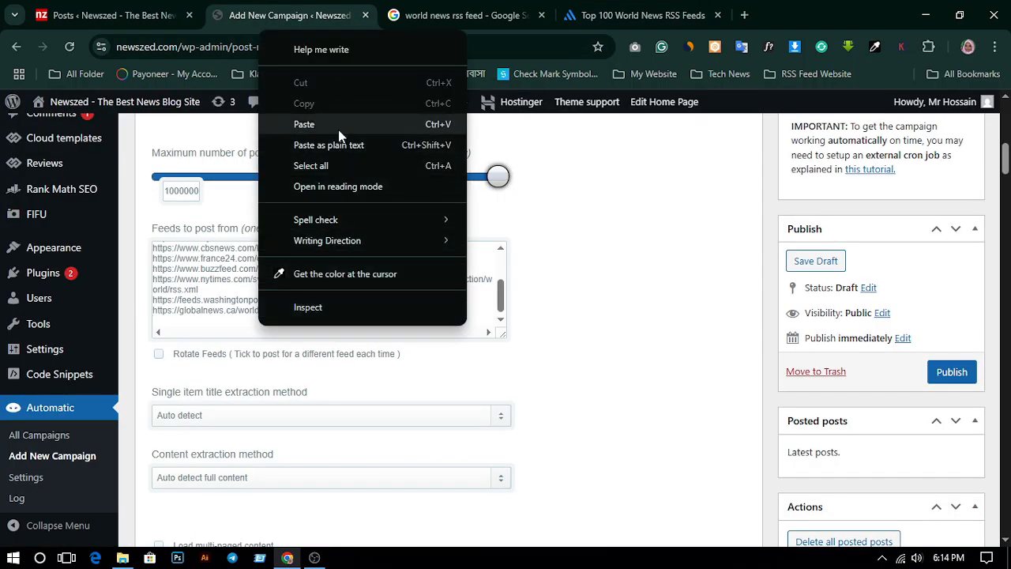
left_click(339, 127)
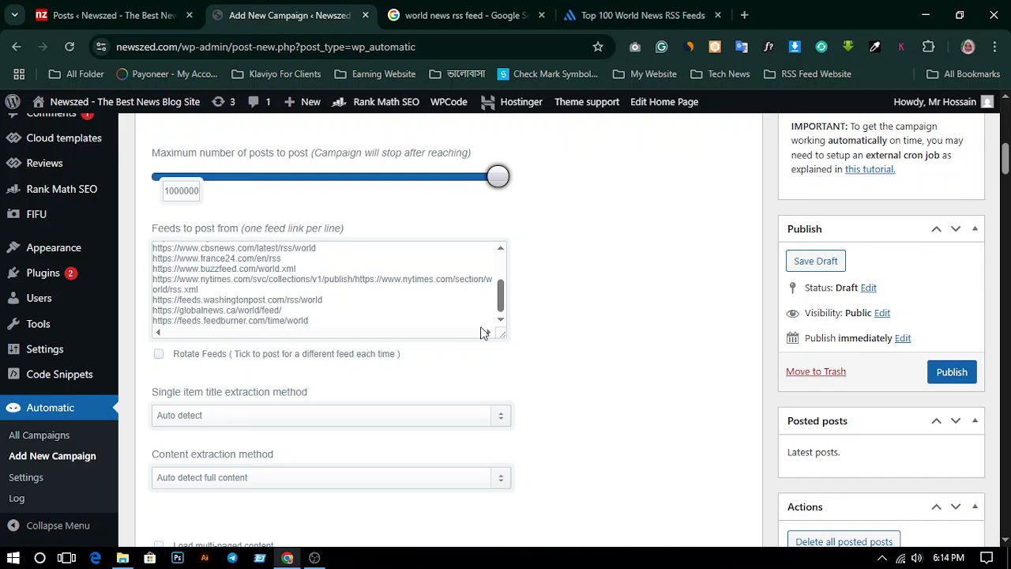
key("Return")
Add the NPR World RSS link from the Feedspot list as the fourteenth line of the campaign's feeds
left_click(641, 15)
scroll(506, 316, "down", 4)
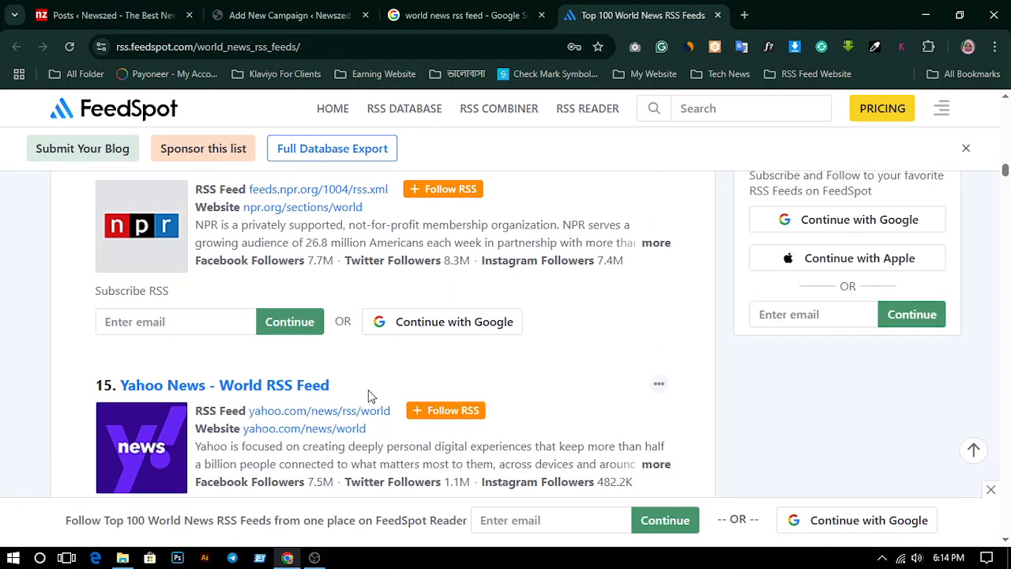
right_click(332, 194)
left_click(422, 328)
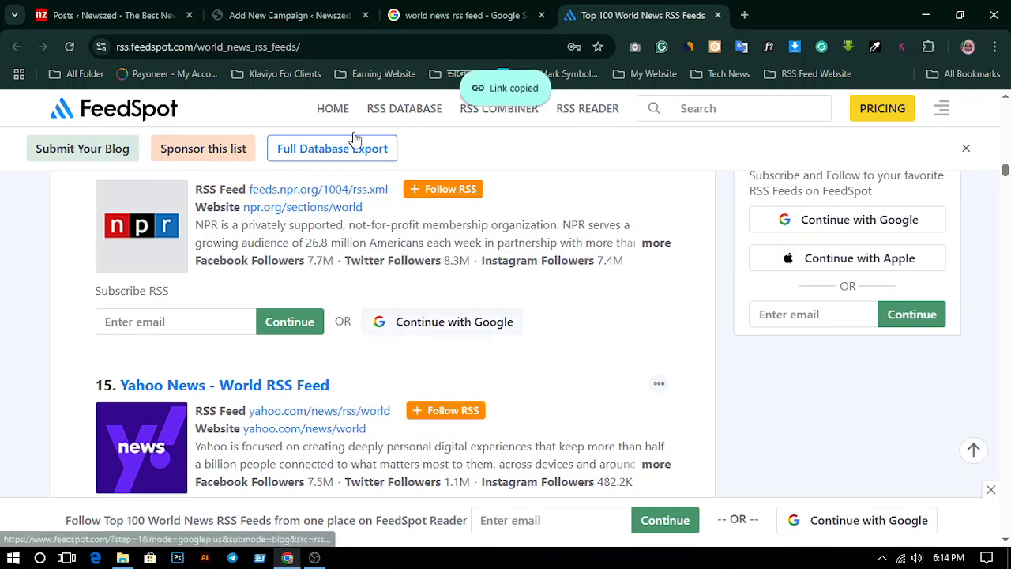
left_click(288, 15)
right_click(195, 323)
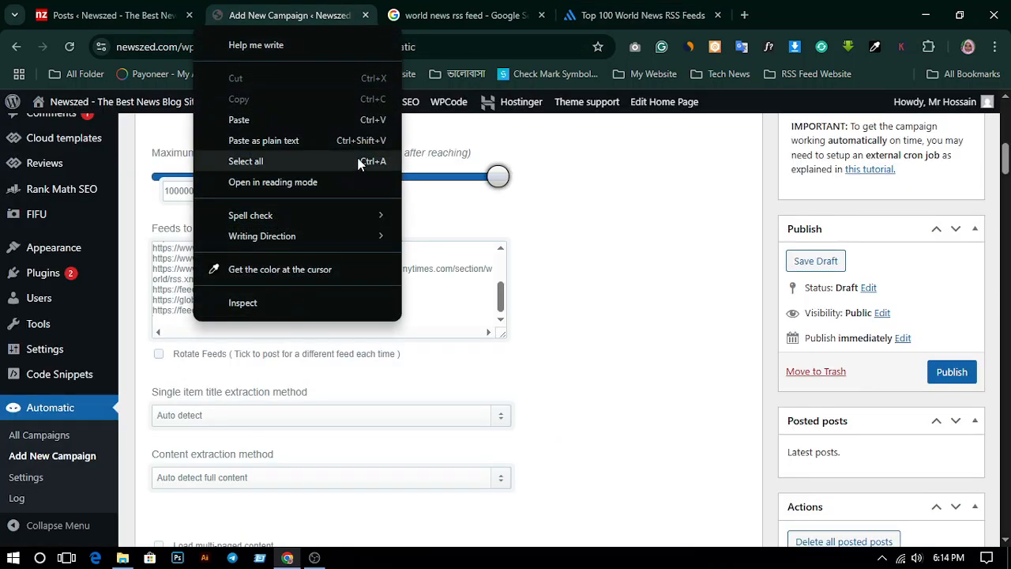
left_click(295, 119)
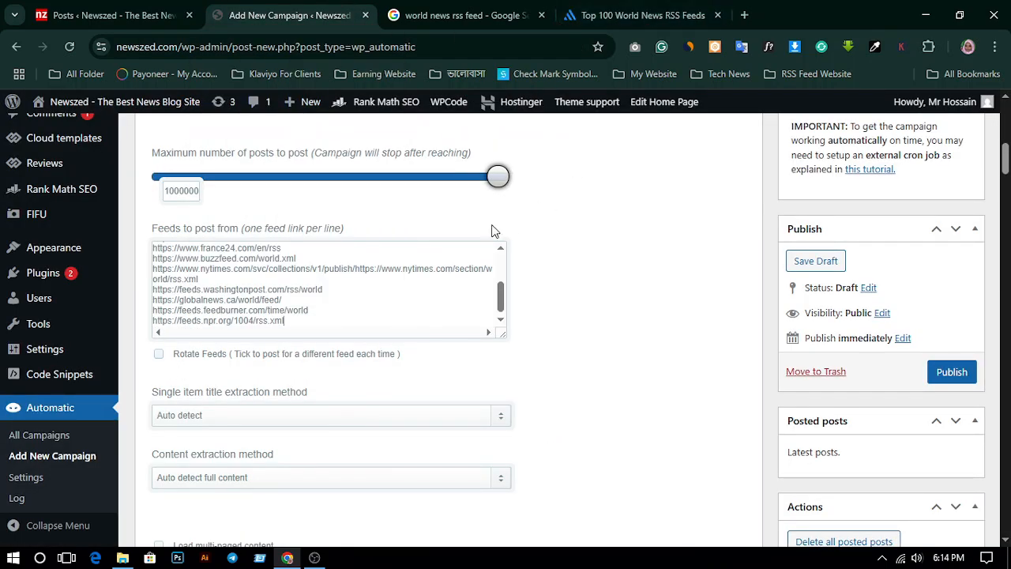
key("Return")
Add the Yahoo News World RSS link from the Feedspot list as the fifteenth line of the campaign's feeds
left_click(636, 15)
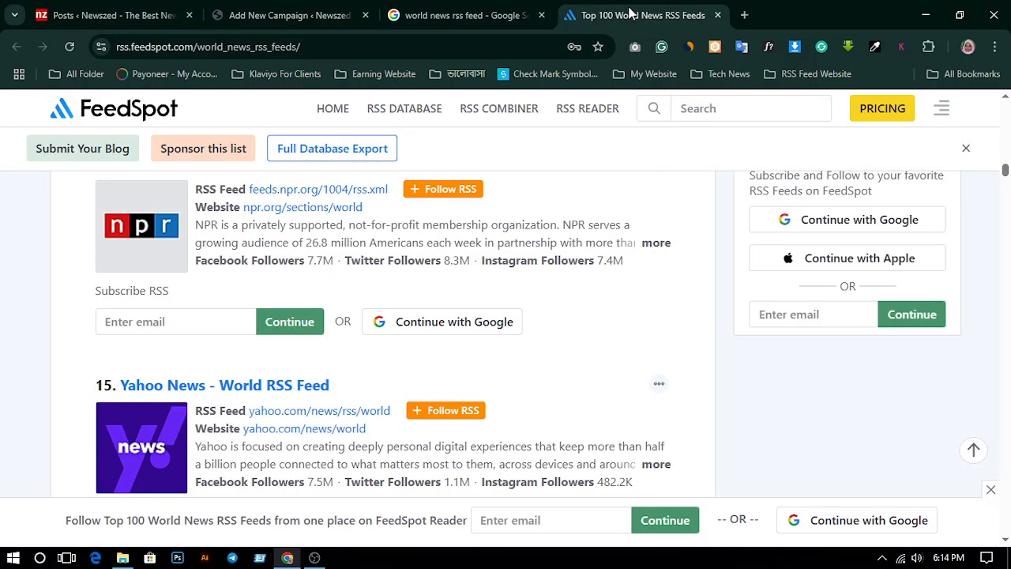
scroll(442, 315, "down", 3)
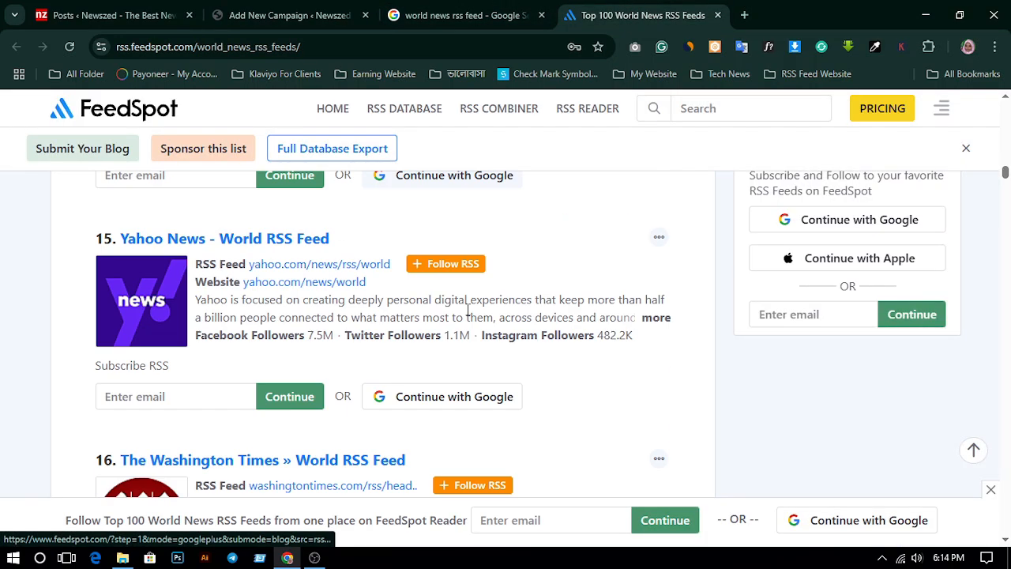
right_click(337, 266)
left_click(462, 394)
left_click(303, 12)
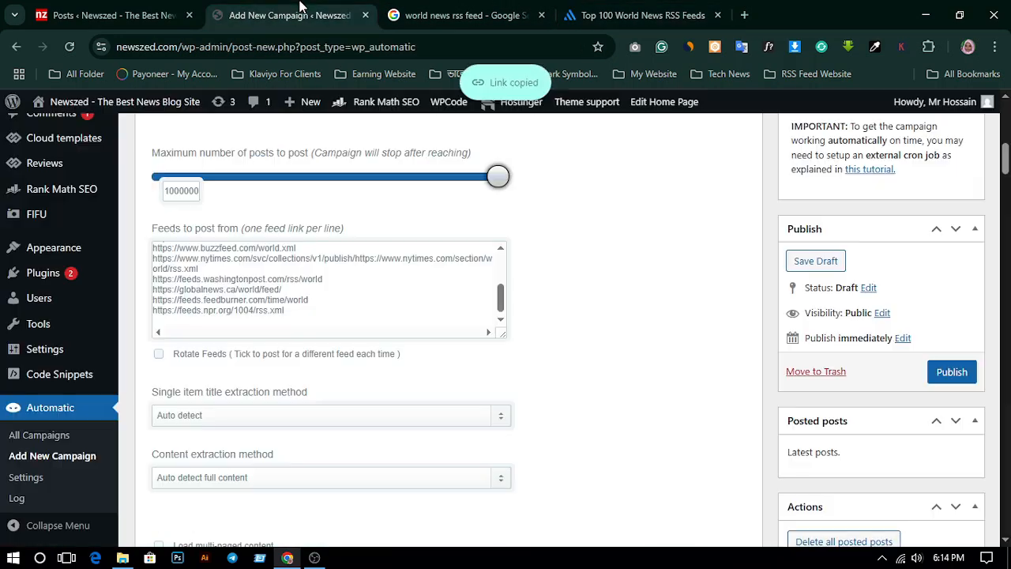
right_click(286, 319)
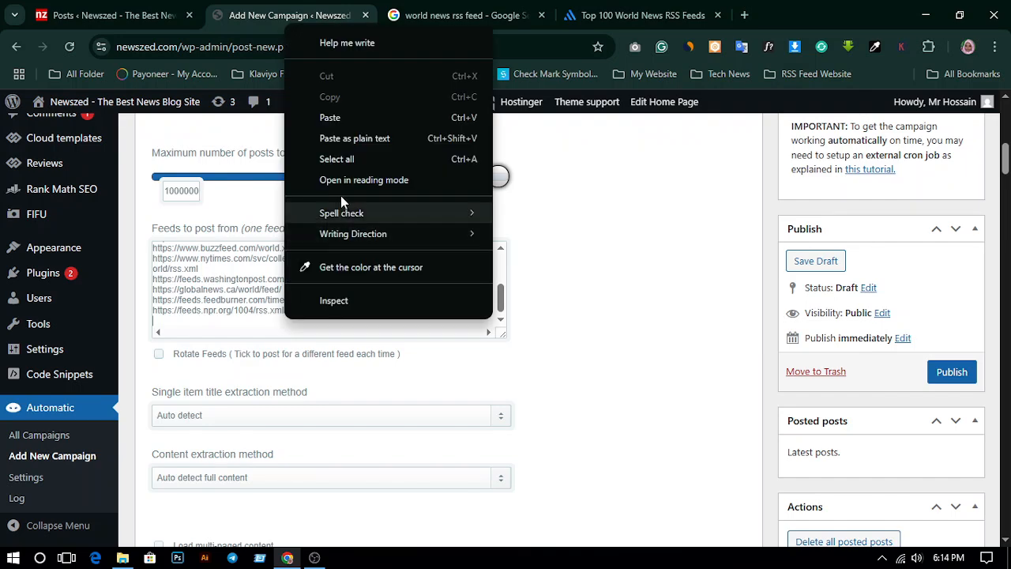
left_click(352, 116)
key("Return")
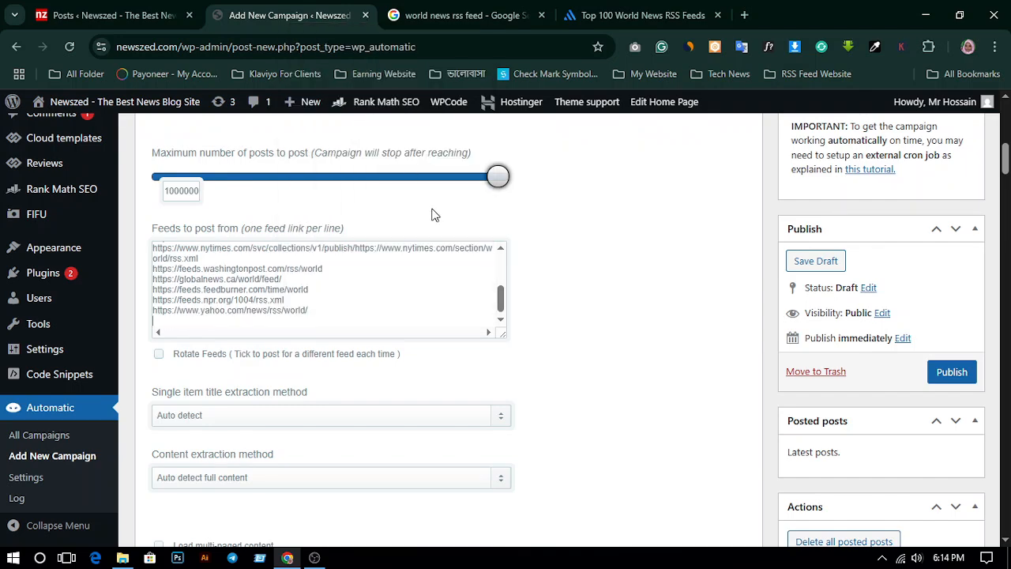
Add The Washington Times World RSS link from the Feedspot list as the sixteenth line of the campaign's feeds
left_click(640, 15)
scroll(312, 267, "down", 3)
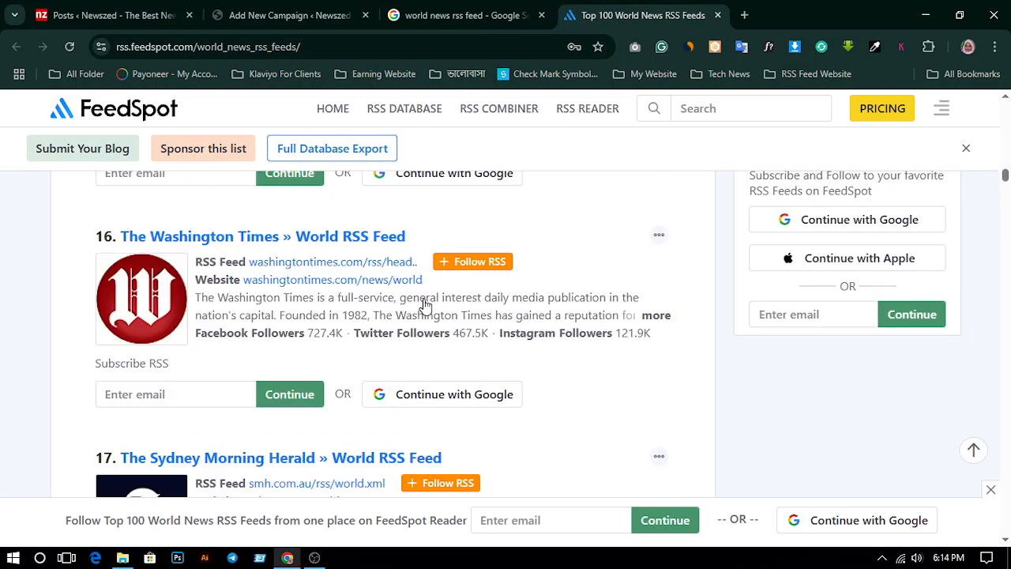
right_click(314, 271)
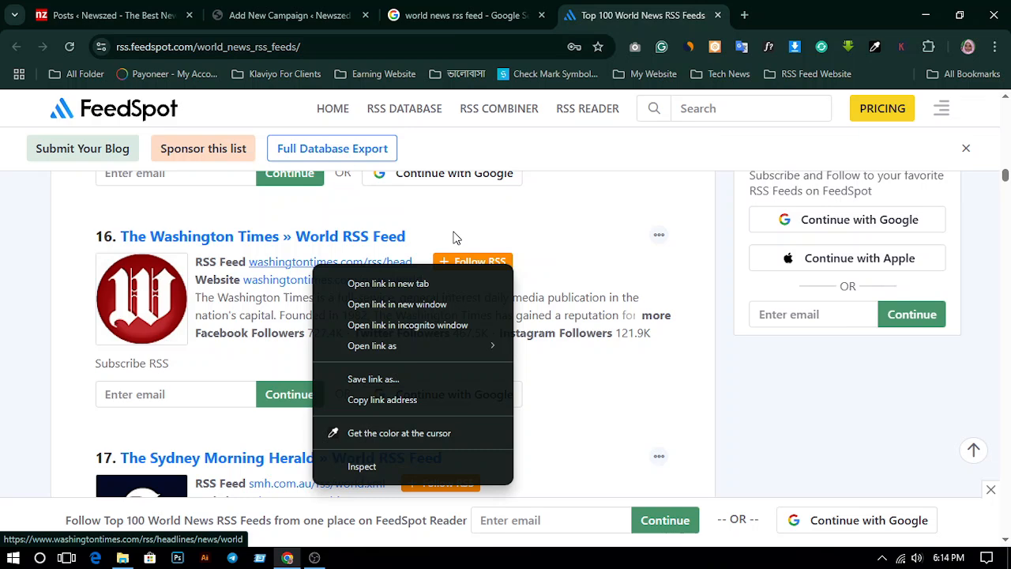
left_click(445, 399)
left_click(300, 15)
right_click(223, 324)
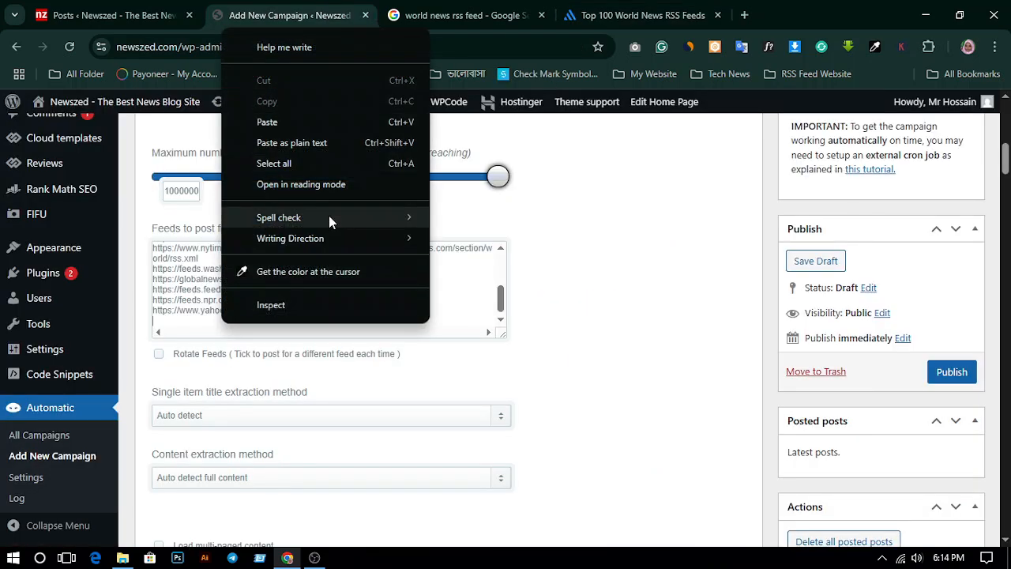
left_click(302, 129)
key("Return")
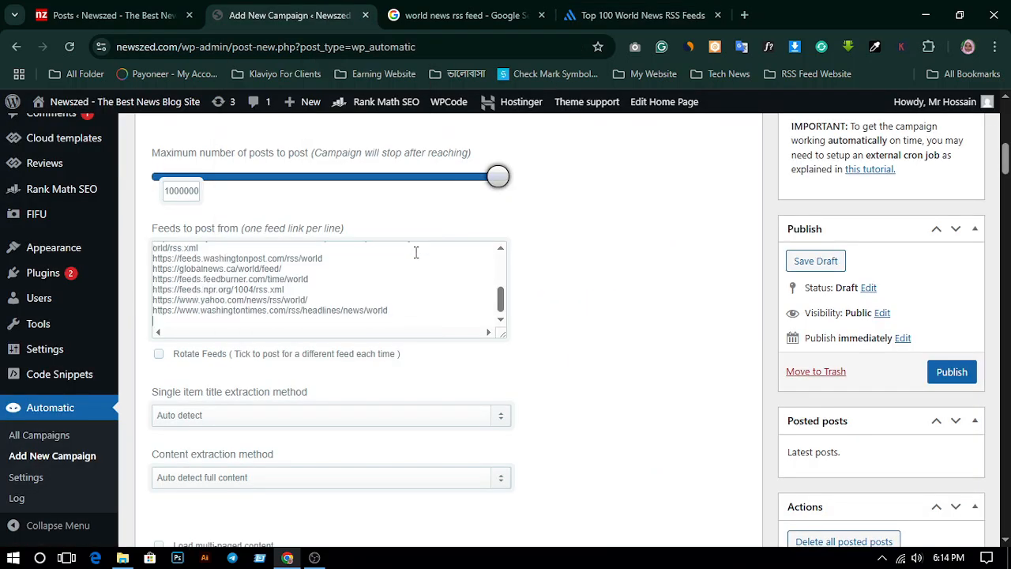
Add The Sydney Morning Herald World RSS link from the Feedspot list as the seventeenth line of the campaign's feeds
left_click(640, 15)
scroll(344, 298, "down", 3)
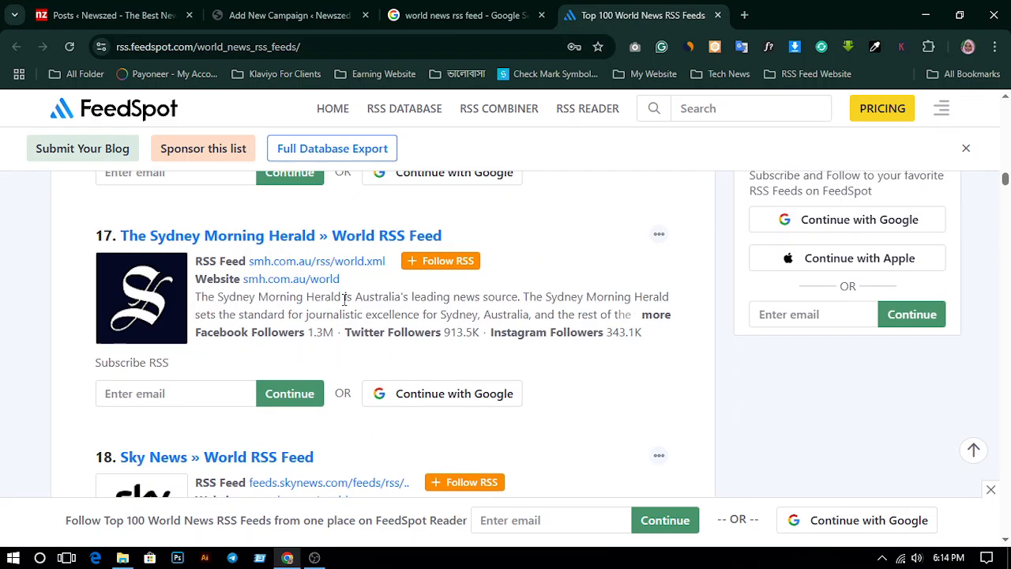
right_click(337, 271)
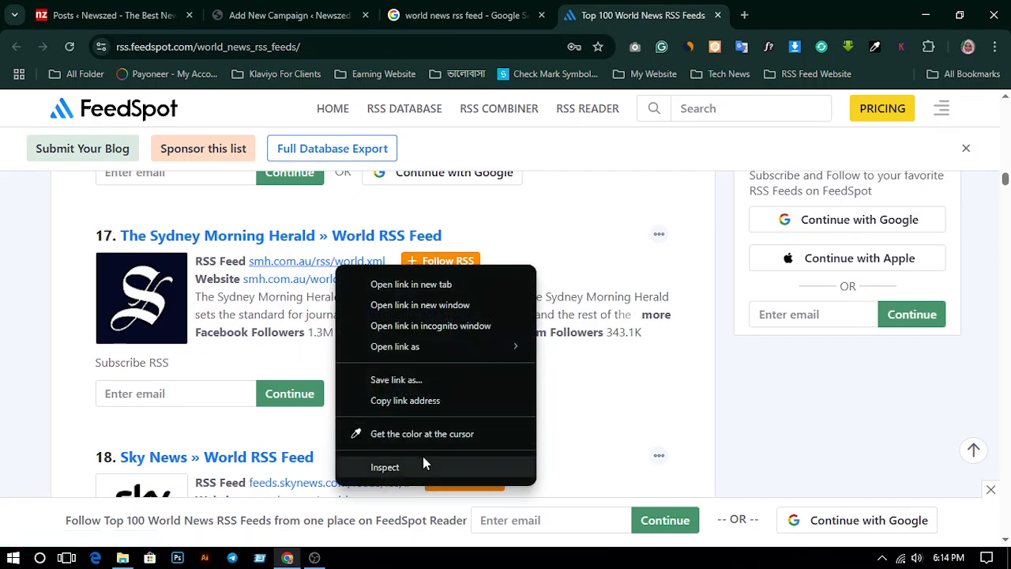
left_click(408, 397)
left_click(328, 11)
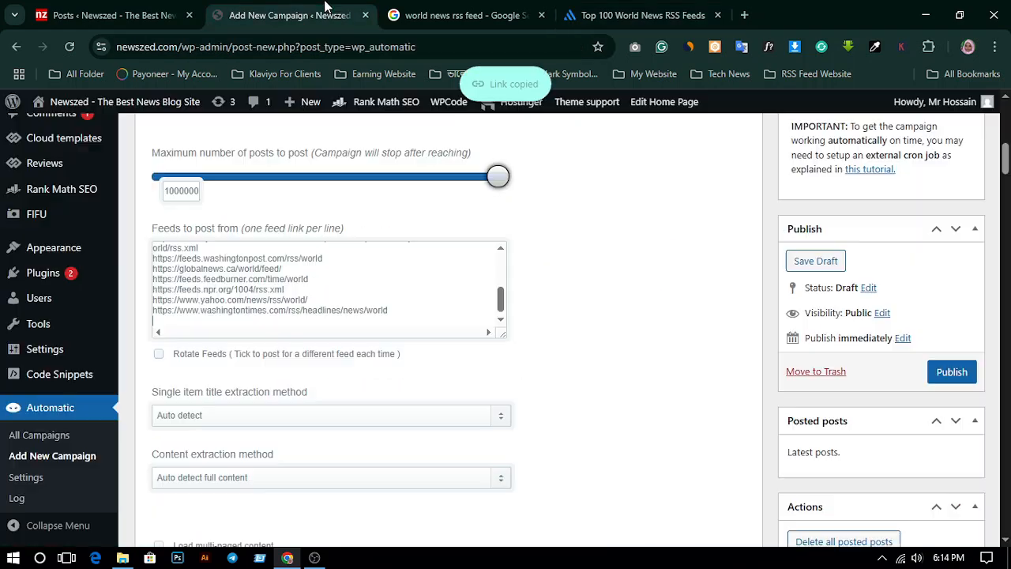
right_click(241, 319)
left_click(325, 125)
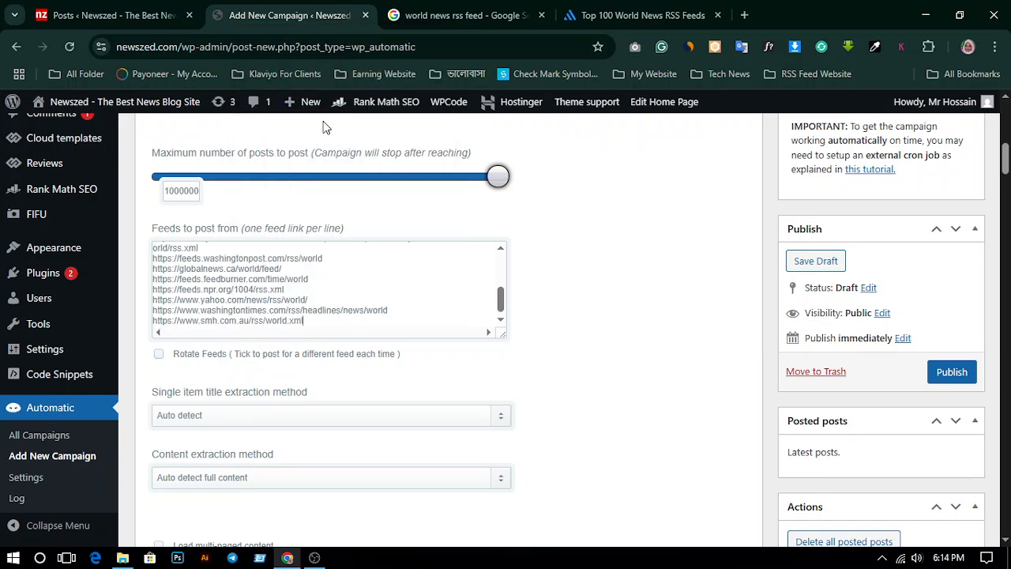
Add the Sky News World RSS link from the Feedspot list as the eighteenth line of the campaign's feeds
key("Return")
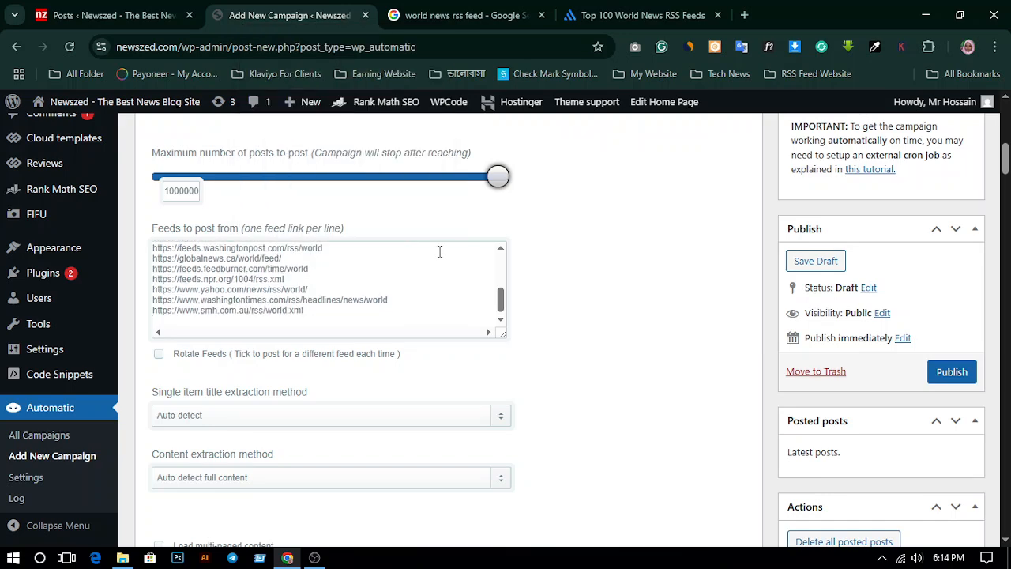
left_click(556, 11)
scroll(419, 456, "down", 2)
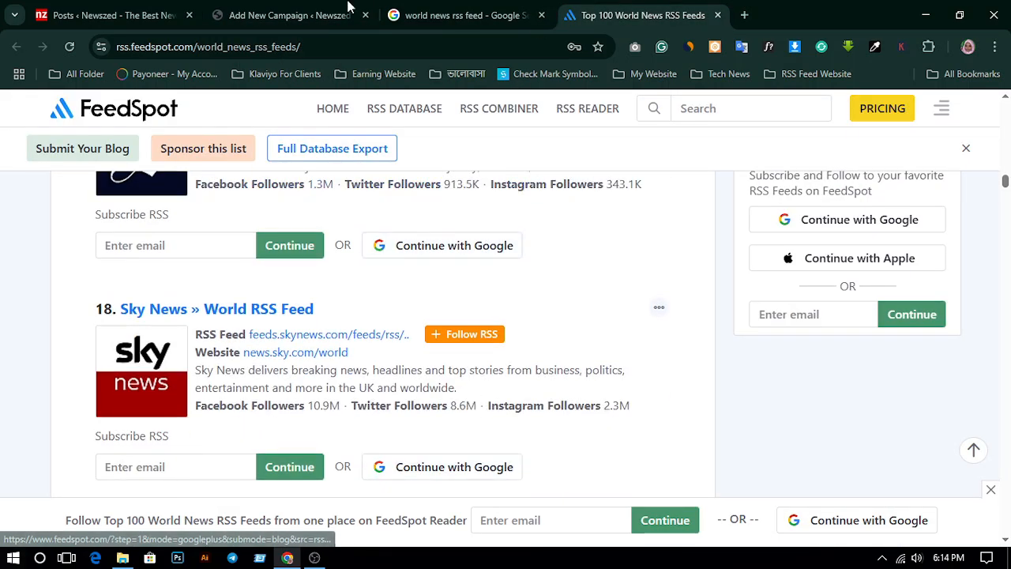
scroll(330, 382, "down", 1)
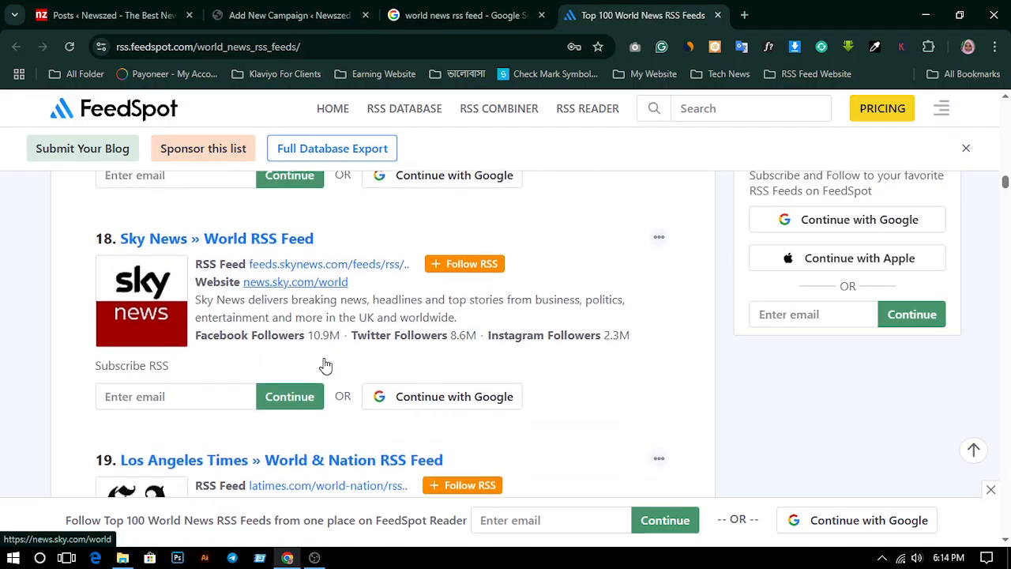
right_click(322, 262)
left_click(398, 399)
left_click(288, 15)
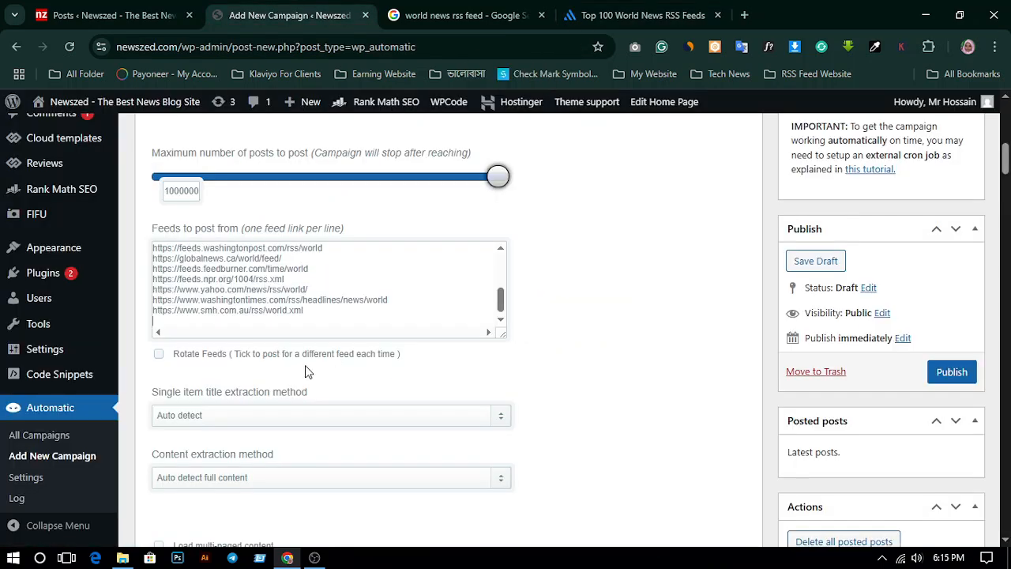
right_click(241, 328)
left_click(330, 121)
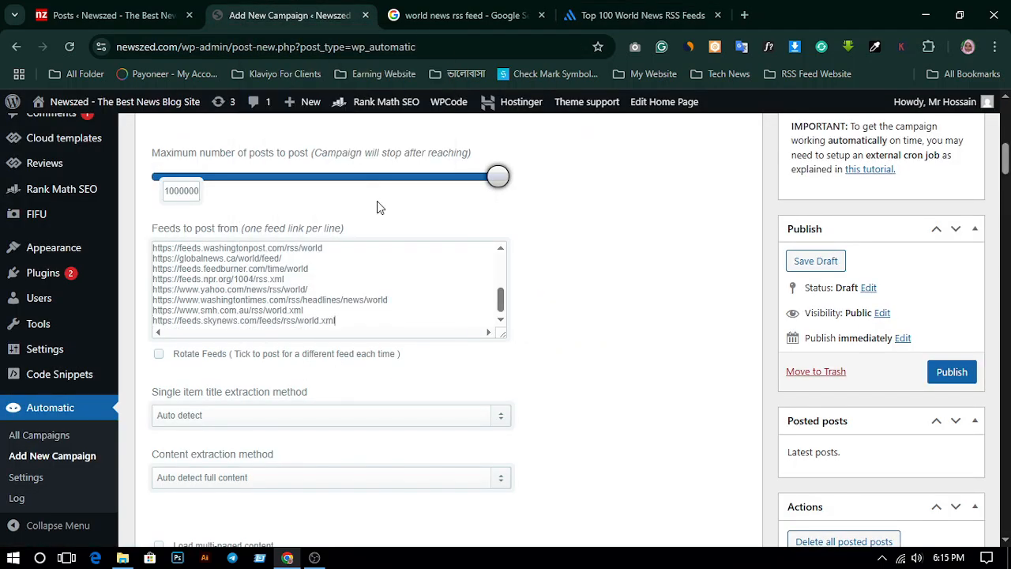
key("Return")
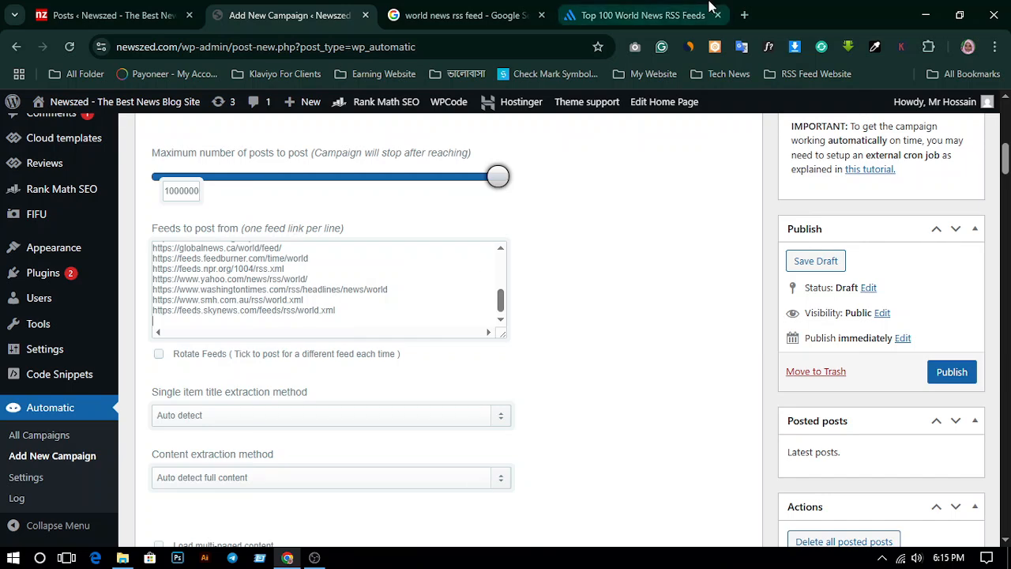
Add the Los Angeles Times World & Nation RSS link from the Feedspot list as the nineteenth line of the campaign's feeds
left_click(690, 24)
scroll(359, 254, "down", 3)
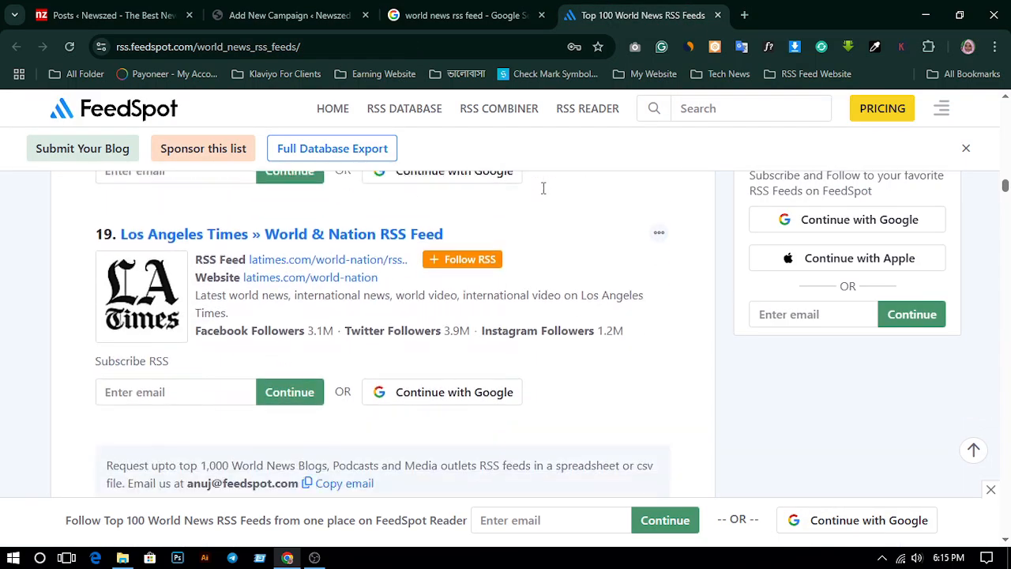
right_click(355, 263)
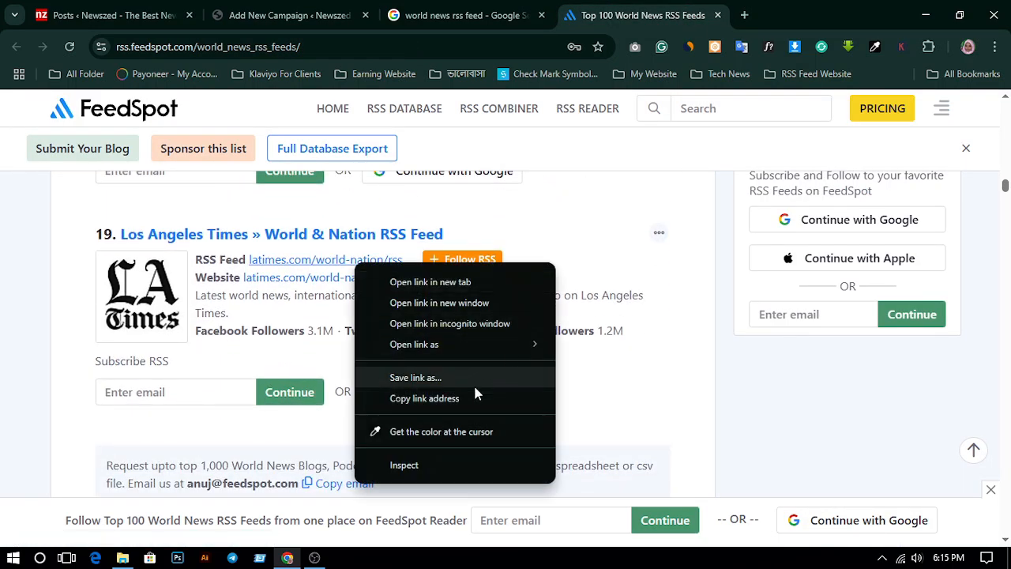
left_click(460, 400)
left_click(293, 15)
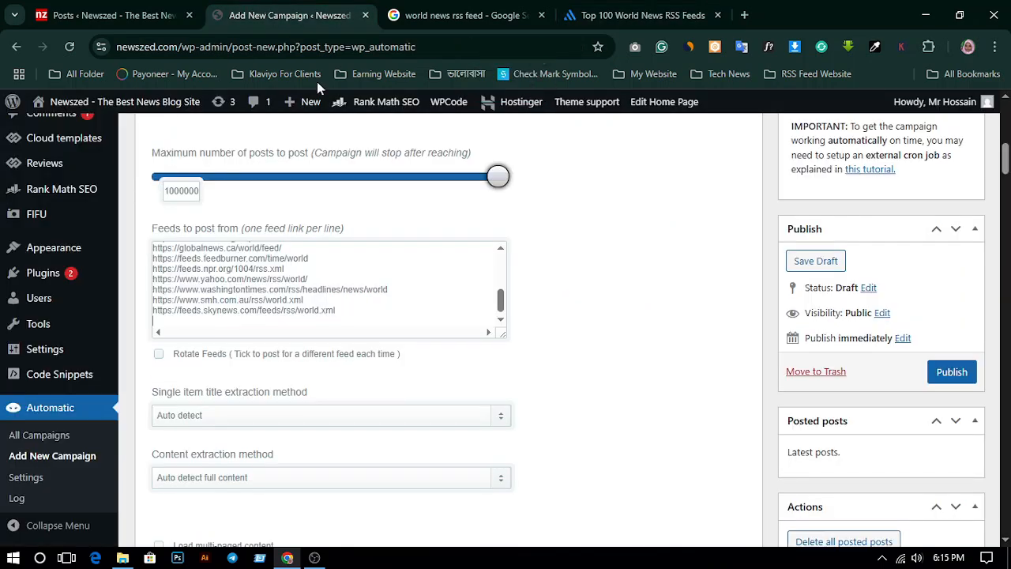
right_click(245, 333)
left_click(319, 134)
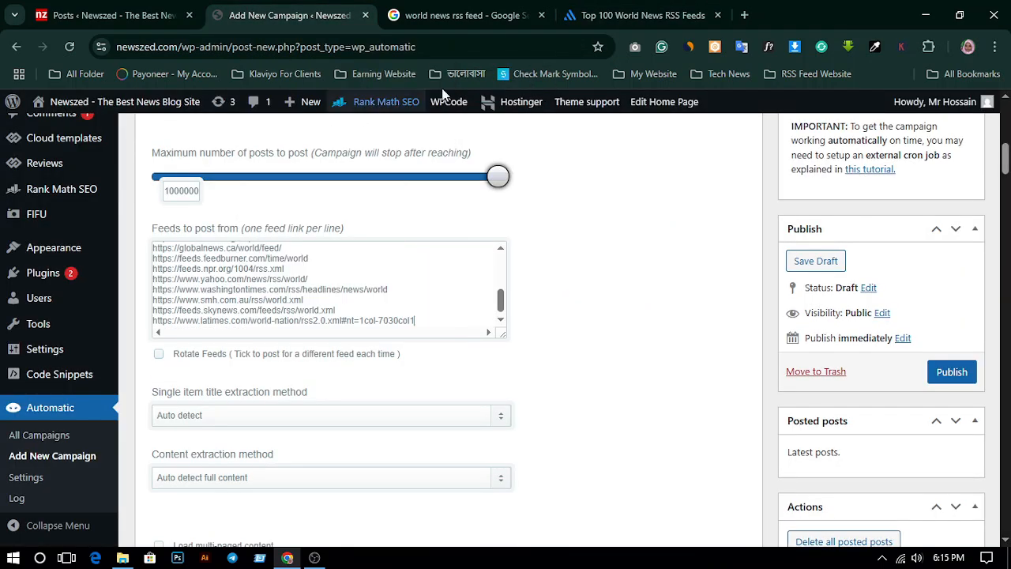
Add the Times of India World News RSS link from the Feedspot list as the twentieth line of the campaign's feeds
left_click(629, 8)
scroll(451, 298, "down", 3)
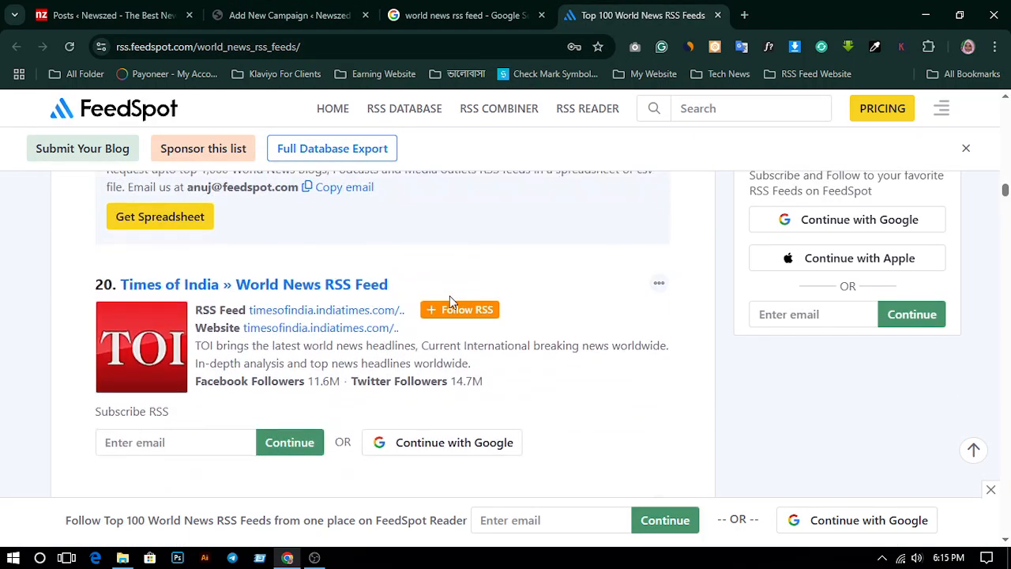
right_click(337, 316)
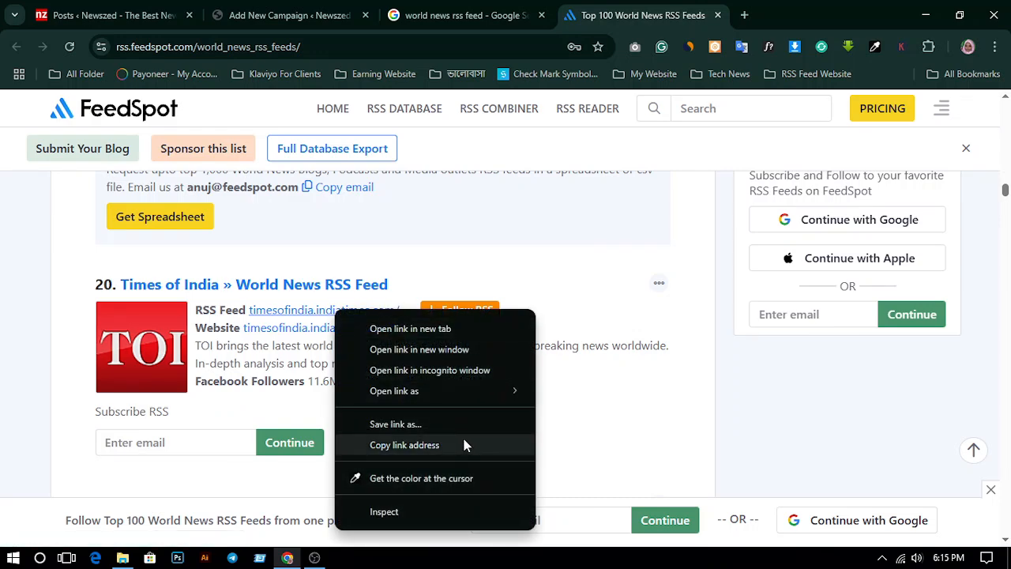
left_click(462, 436)
left_click(326, 16)
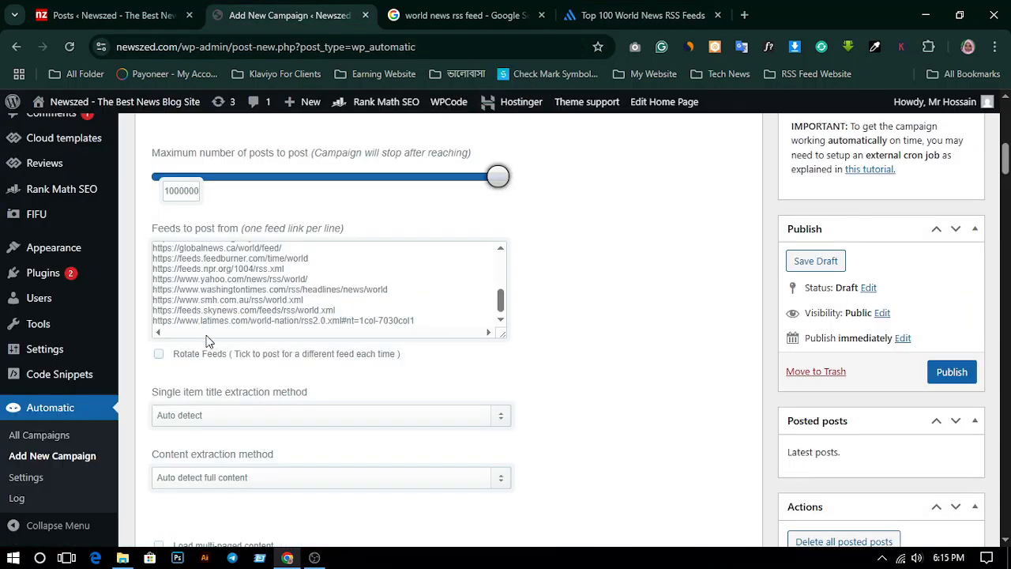
key("Return")
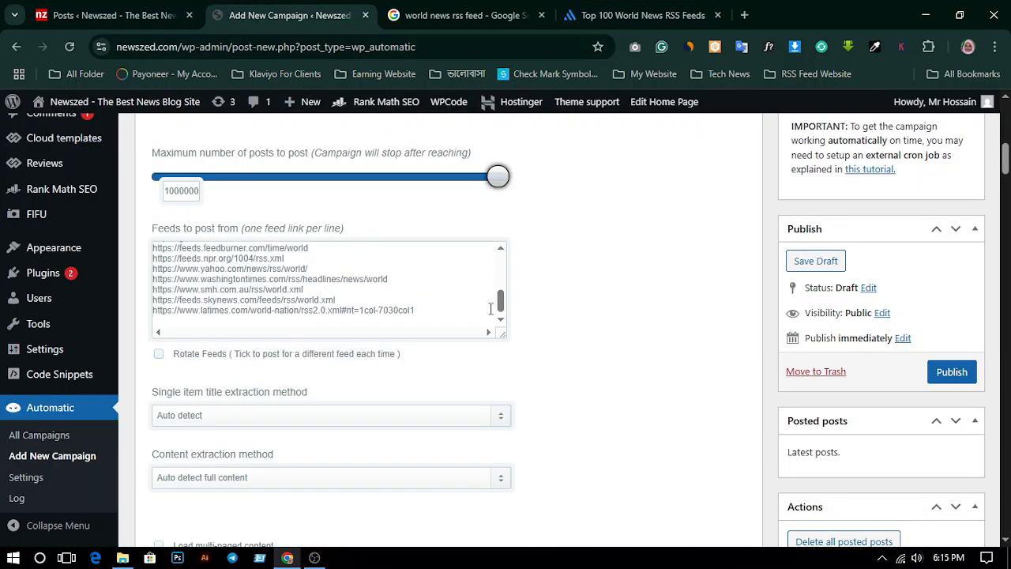
right_click(271, 337)
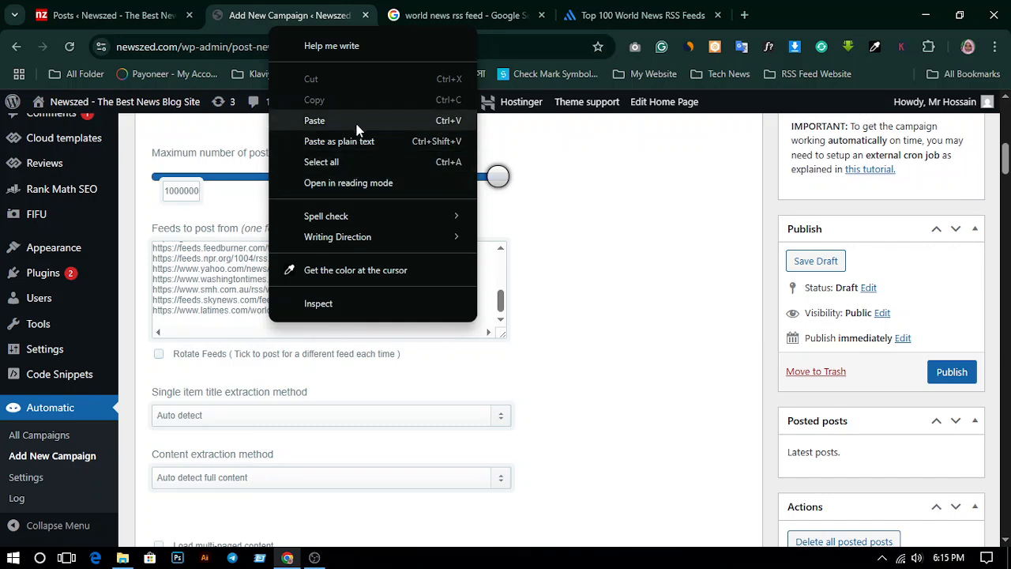
left_click(357, 123)
key("Return")
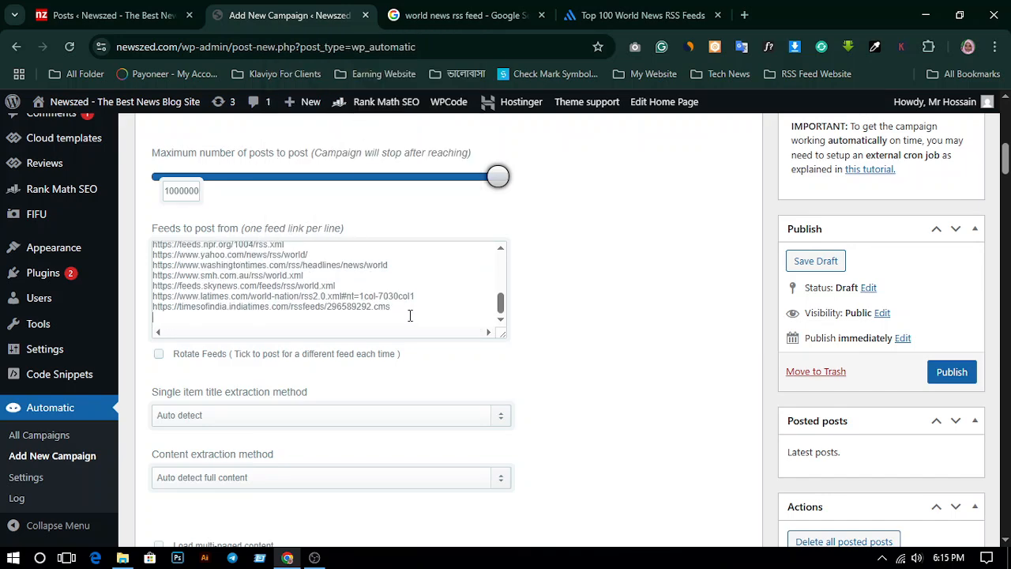
Add the Russia Today World News RSS link from the Feedspot list as the twenty-first line of the campaign's feeds
left_click(626, 15)
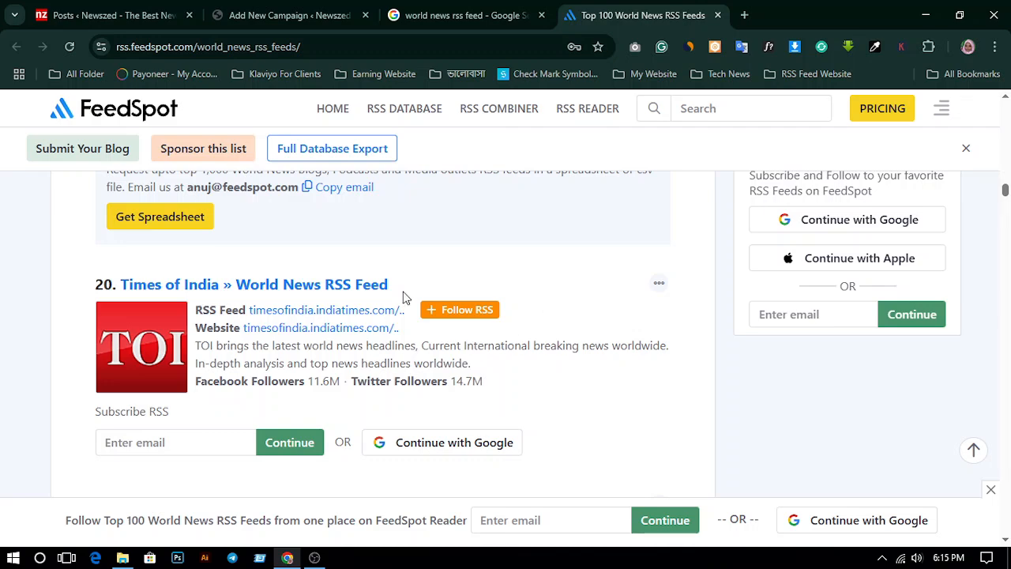
scroll(403, 296, "down", 4)
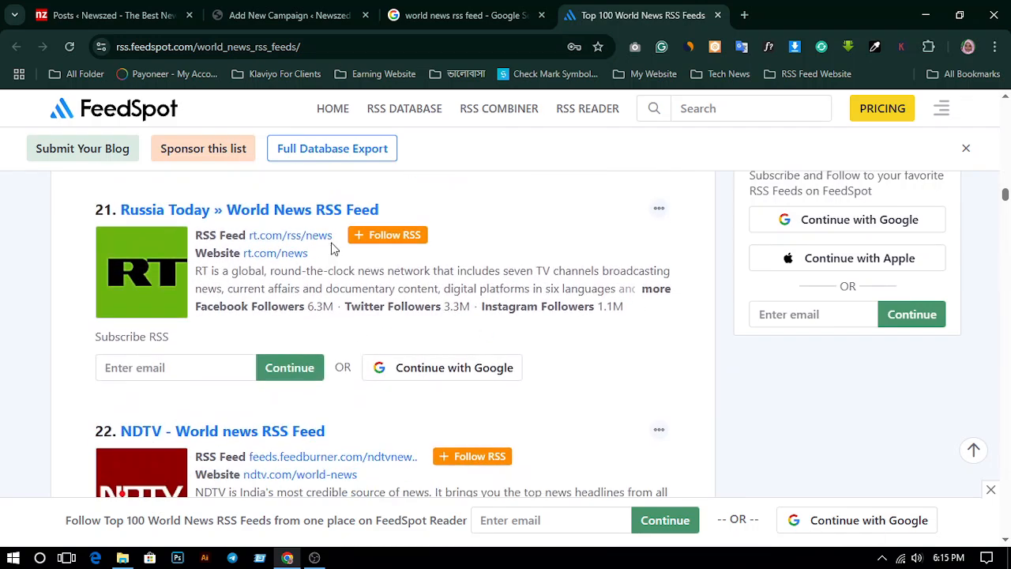
right_click(313, 235)
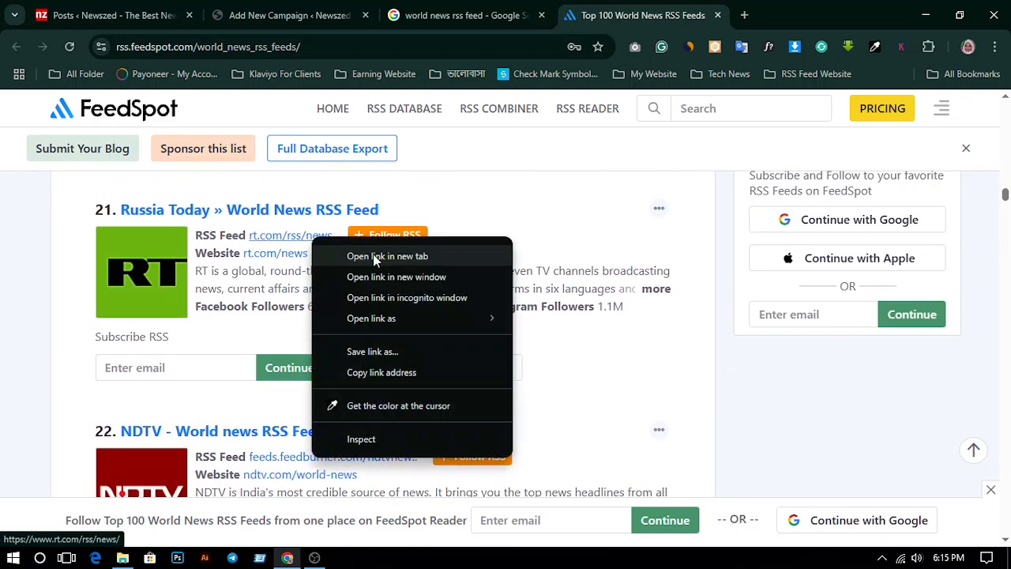
left_click(381, 372)
left_click(288, 15)
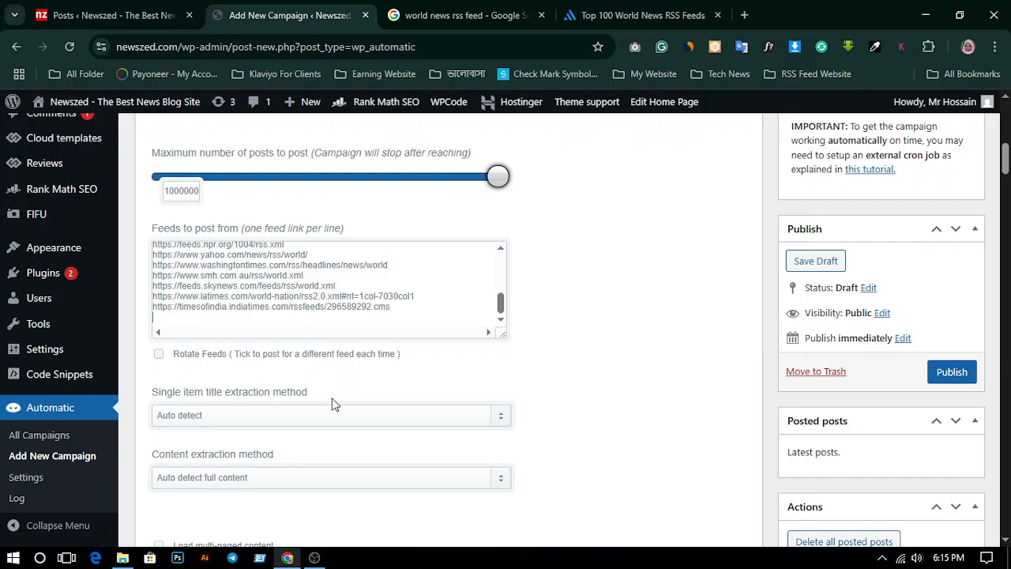
right_click(239, 322)
left_click(313, 125)
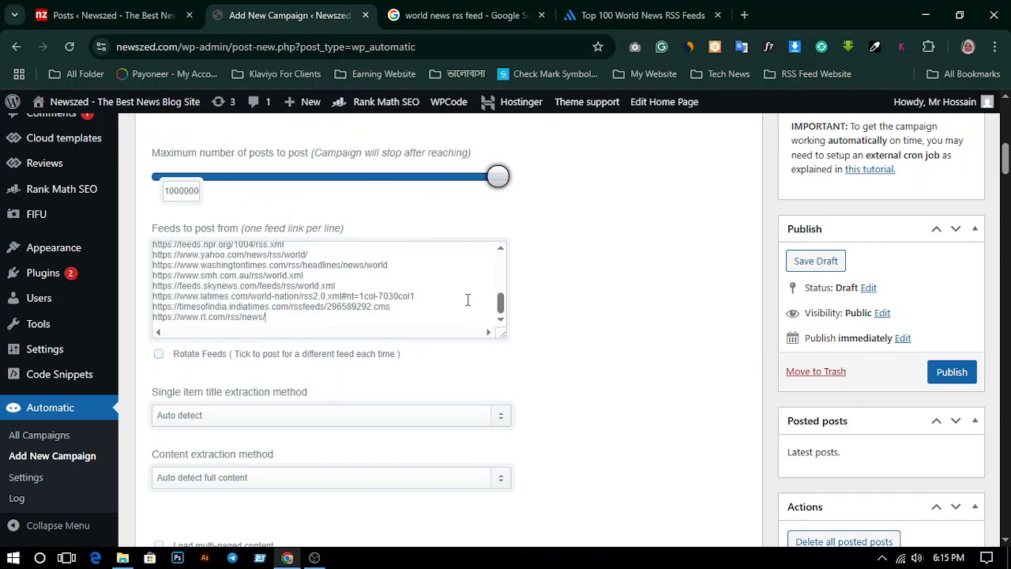
key("Return")
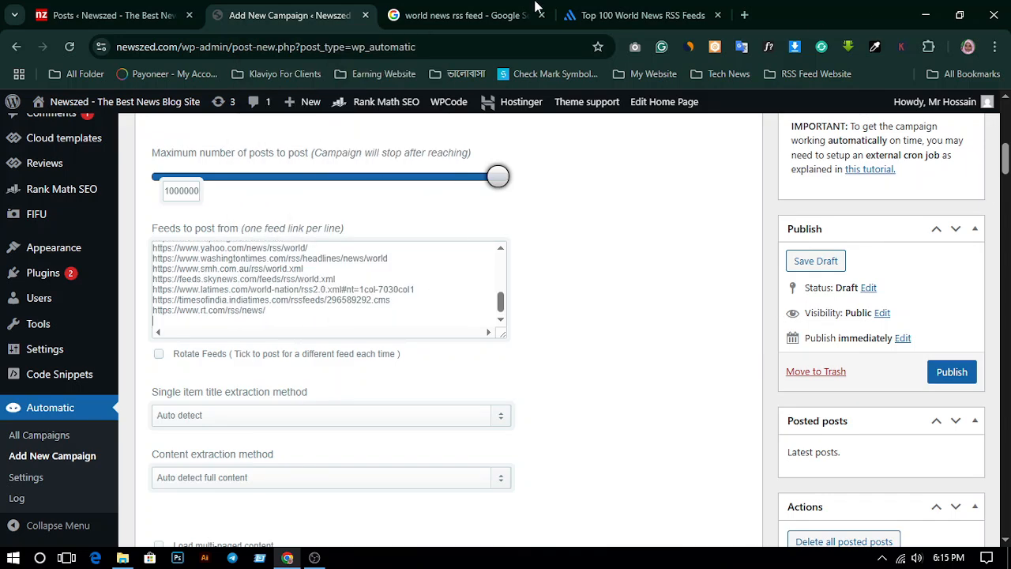
Add the NDTV World news RSS link from the Feedspot list as the twenty-second line of the campaign's feeds
left_click(632, 15)
scroll(522, 350, "down", 4)
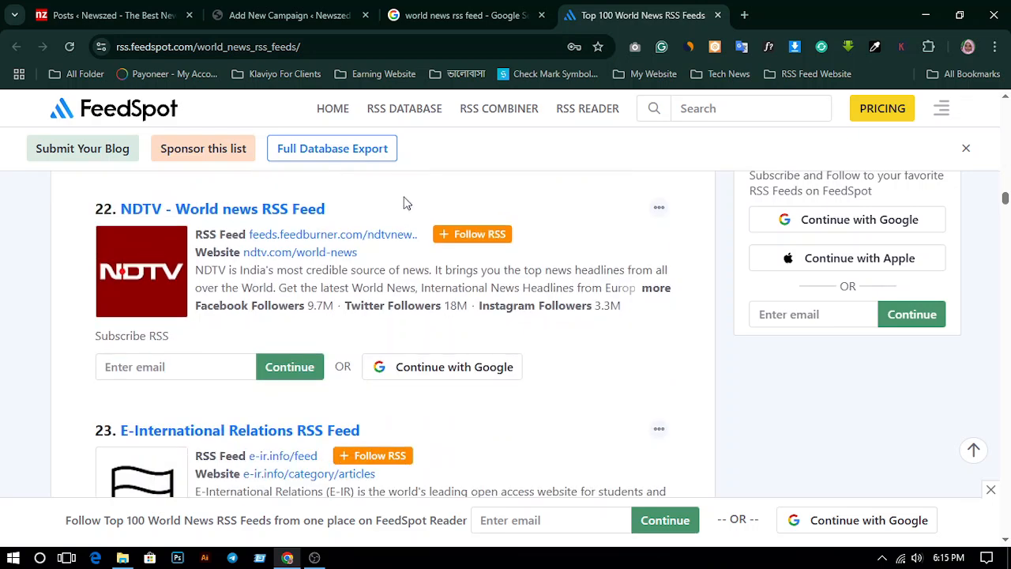
right_click(342, 236)
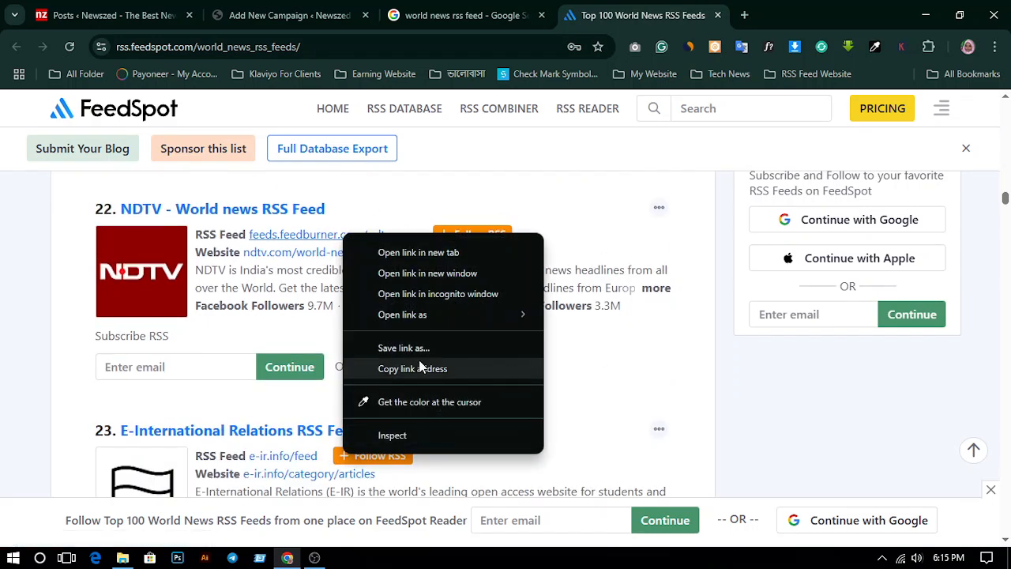
left_click(406, 368)
left_click(284, 15)
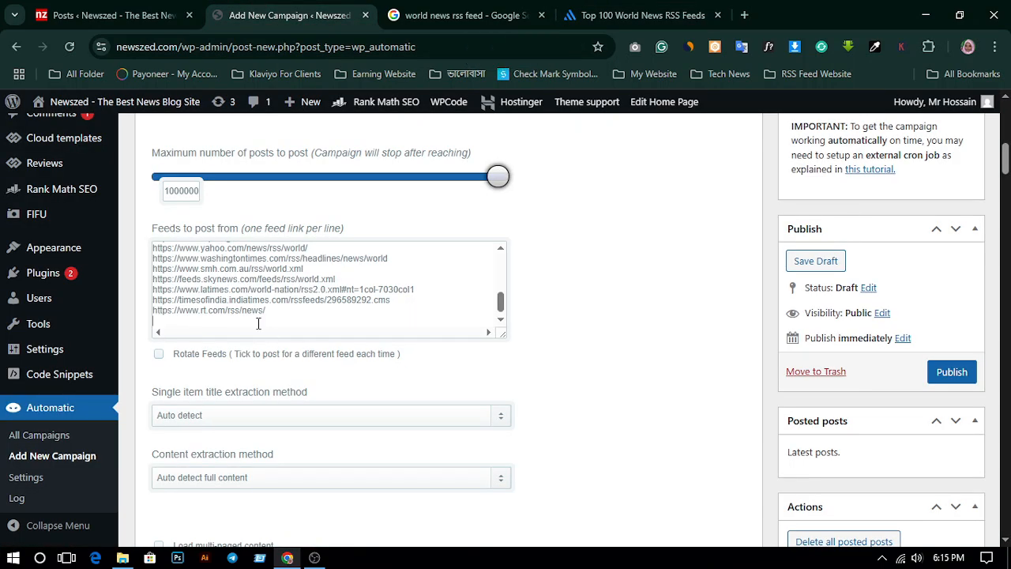
right_click(258, 323)
left_click(347, 120)
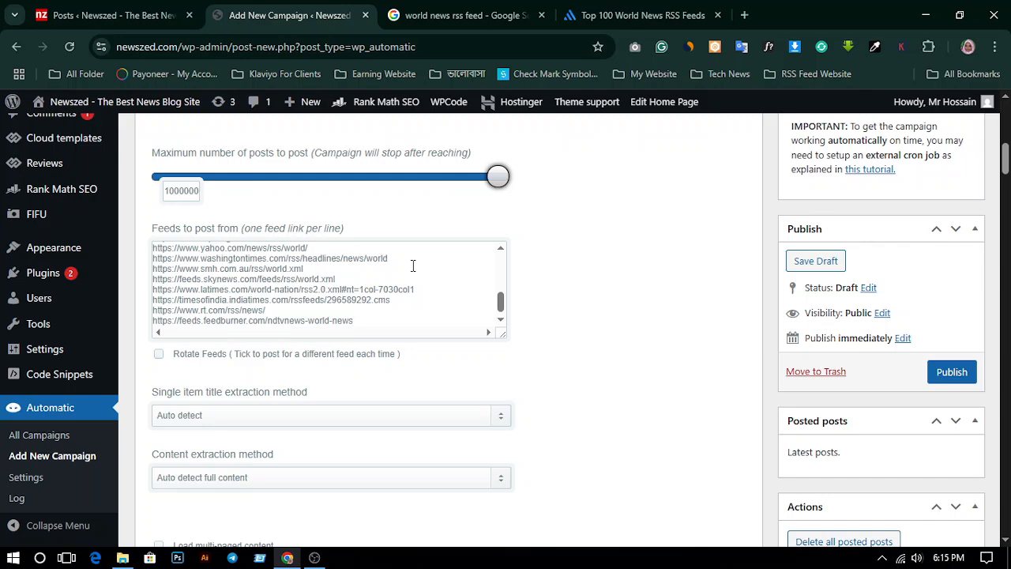
key("Return")
Skip E-International Relations and add The Sun World News RSS link from the Feedspot list as the twenty-third line of the campaign's feeds
left_click(670, 15)
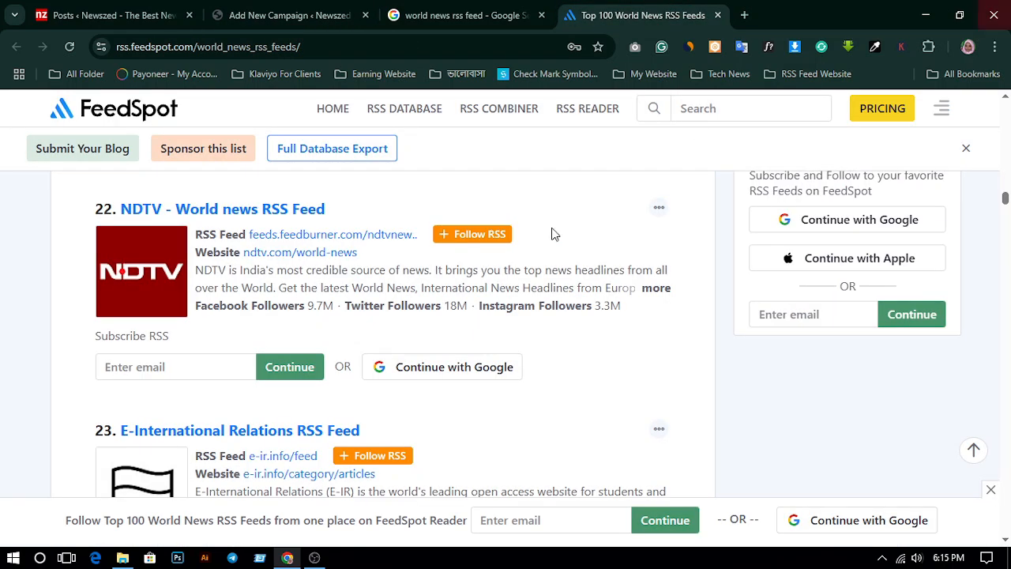
scroll(429, 229, "down", 2)
scroll(428, 222, "down", 3)
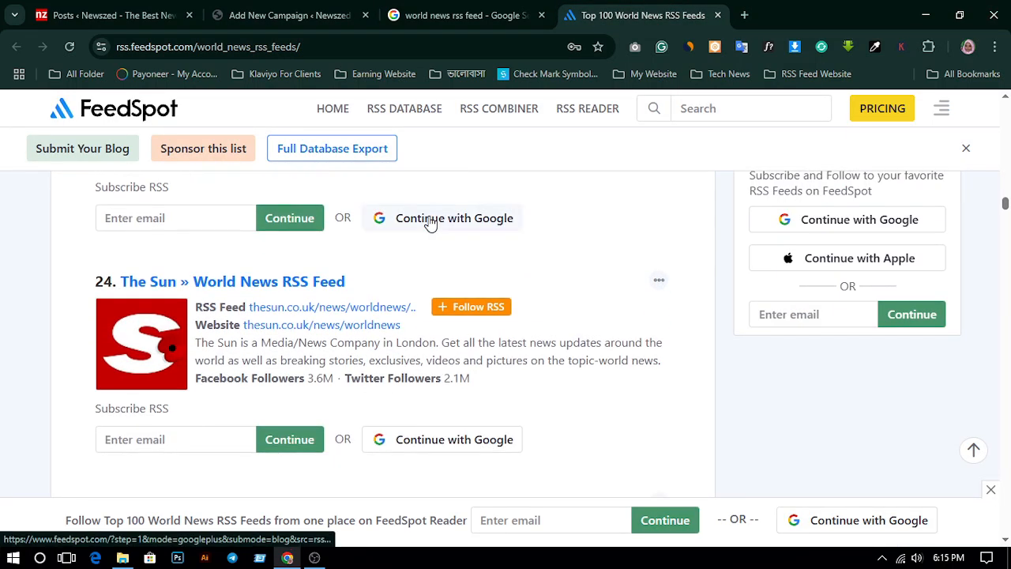
right_click(312, 237)
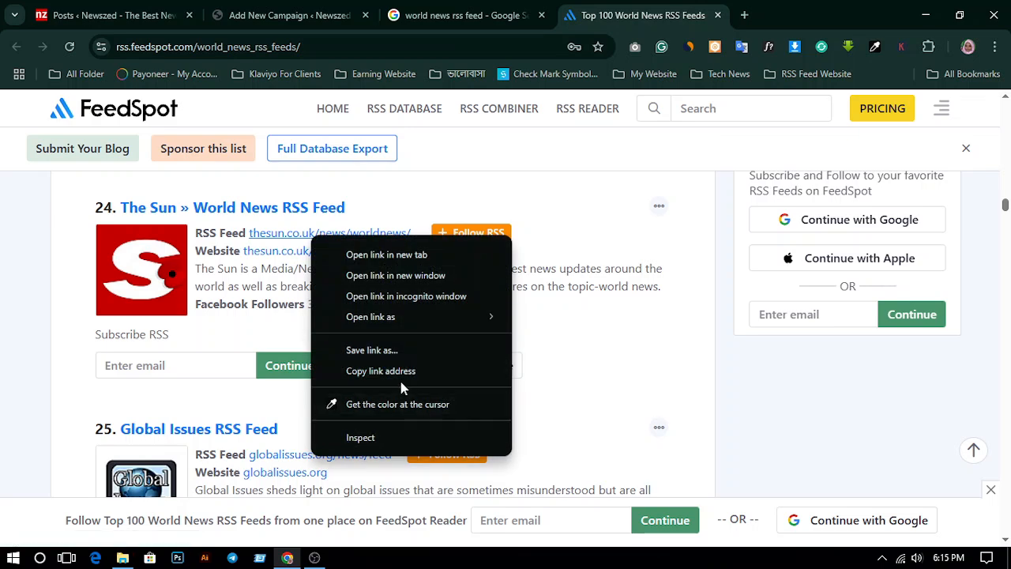
left_click(400, 376)
left_click(322, 8)
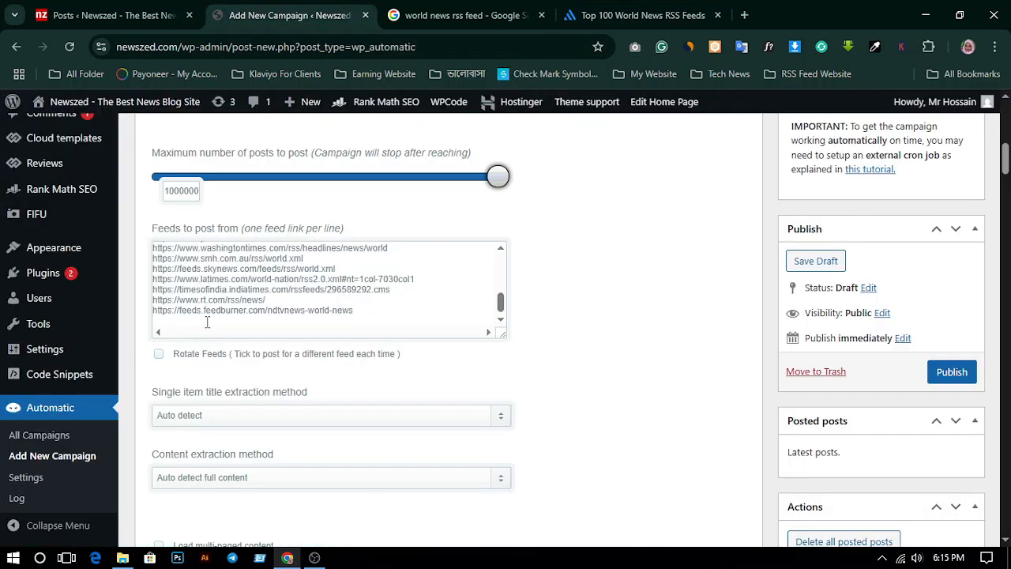
right_click(207, 322)
left_click(251, 119)
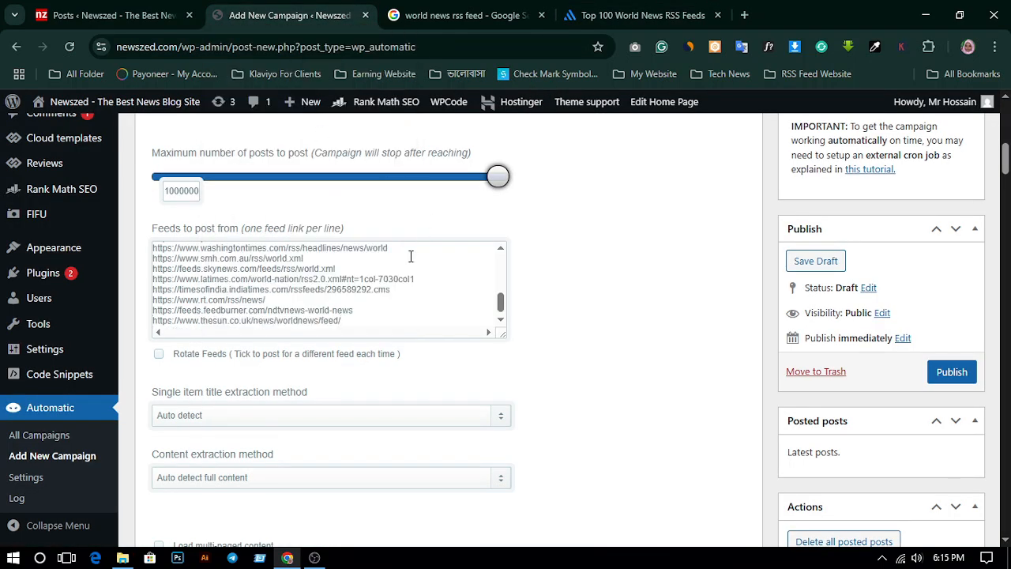
key("Return")
Add the Global Issues RSS link from the Feedspot list as the twenty-fourth line of the campaign's feeds
left_click(644, 15)
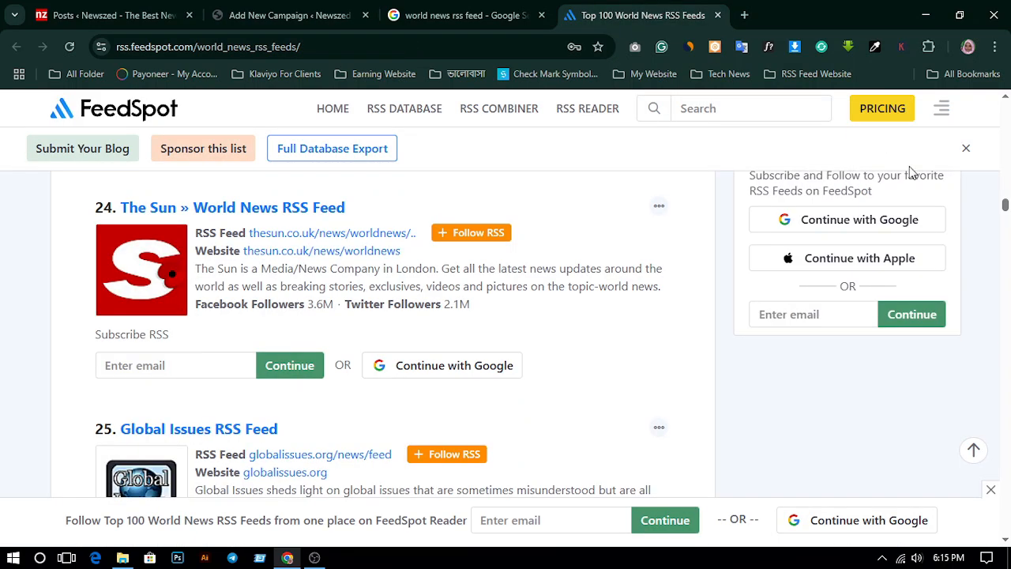
scroll(388, 282, "down", 3)
right_click(312, 233)
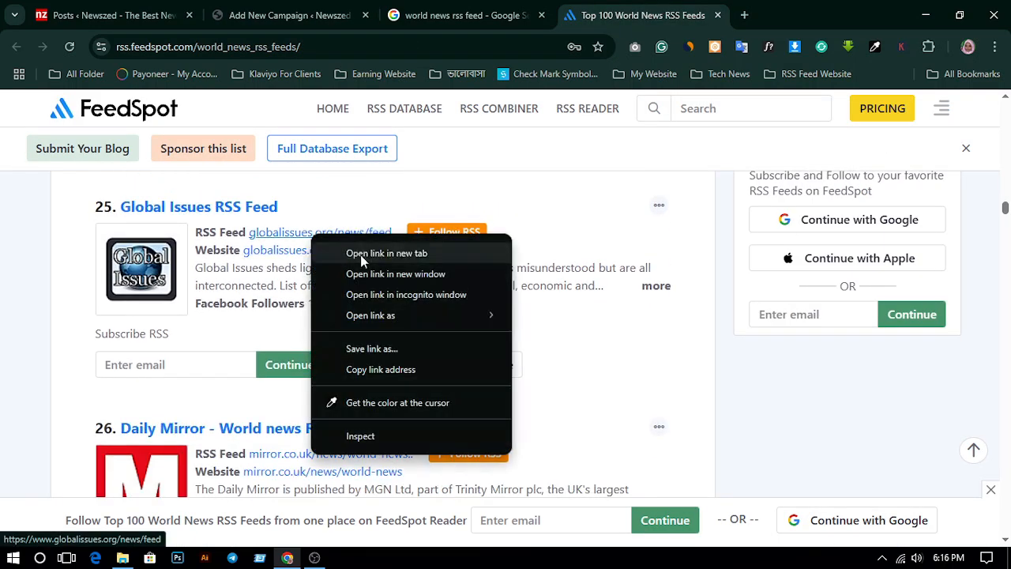
left_click(368, 370)
left_click(290, 15)
right_click(265, 323)
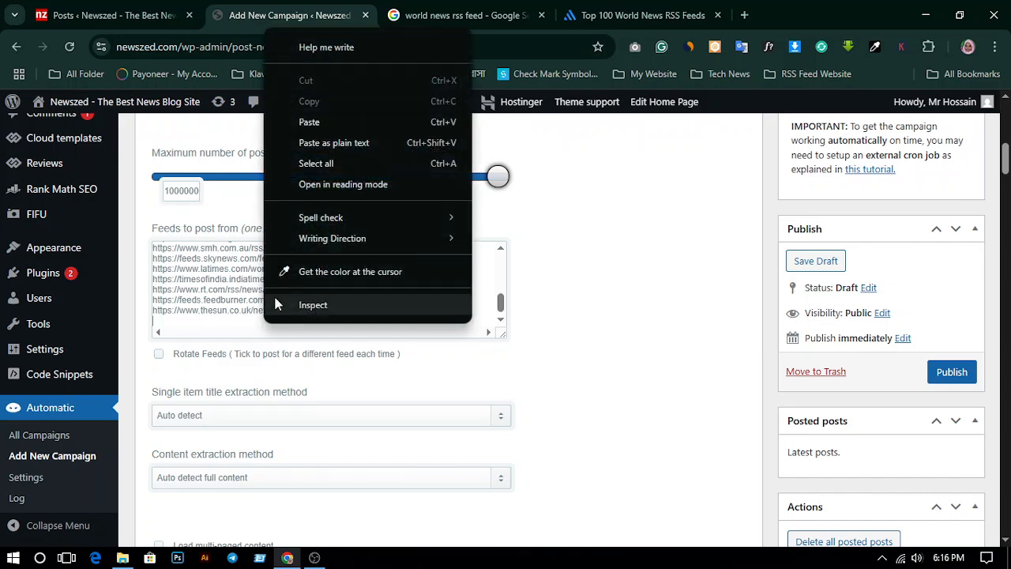
left_click(309, 119)
key("Return")
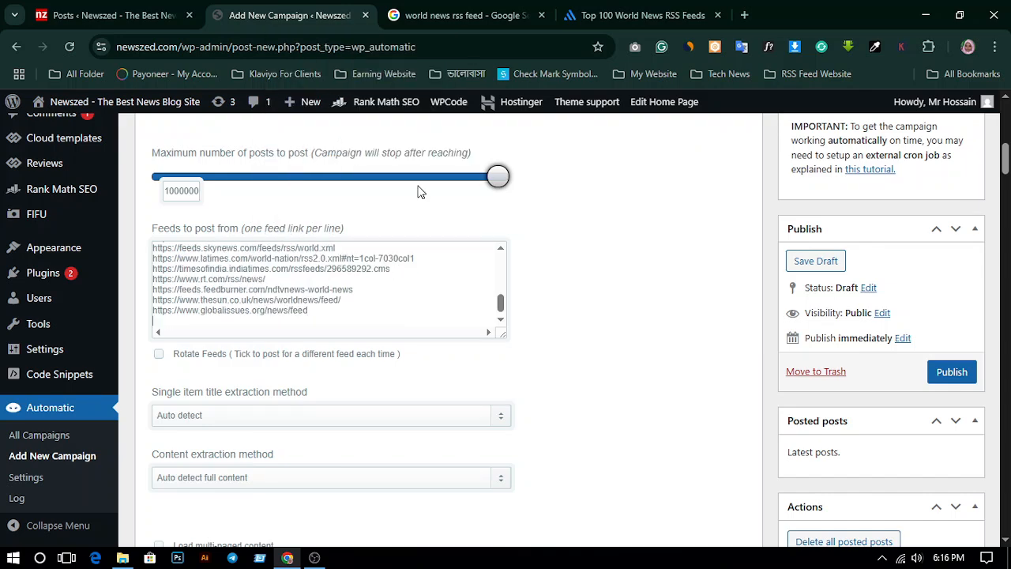
Add the Daily Mirror World news RSS link from the Feedspot list as the twenty-fifth line of the campaign's feeds
left_click(582, 8)
scroll(384, 237, "down", 3)
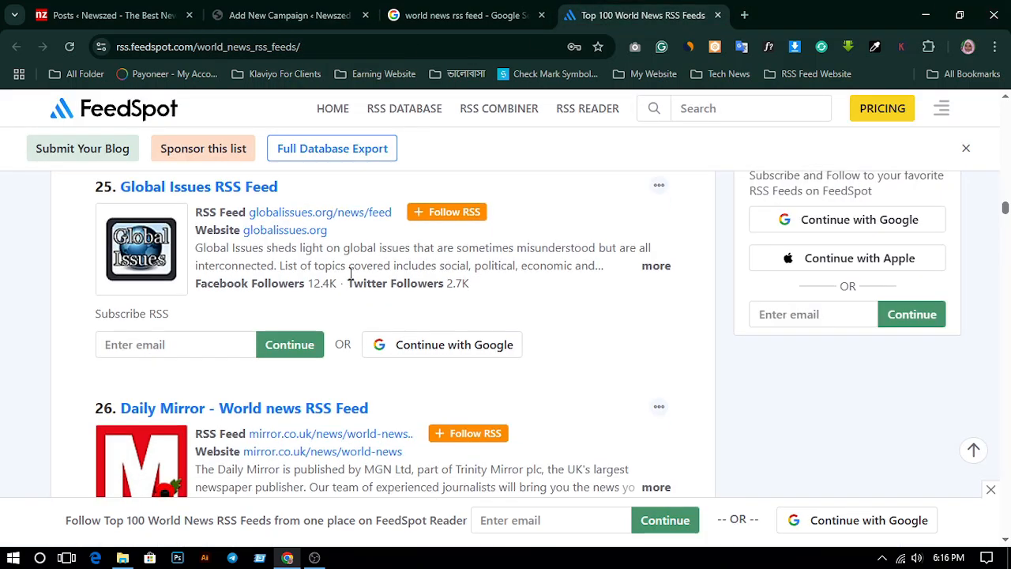
right_click(308, 239)
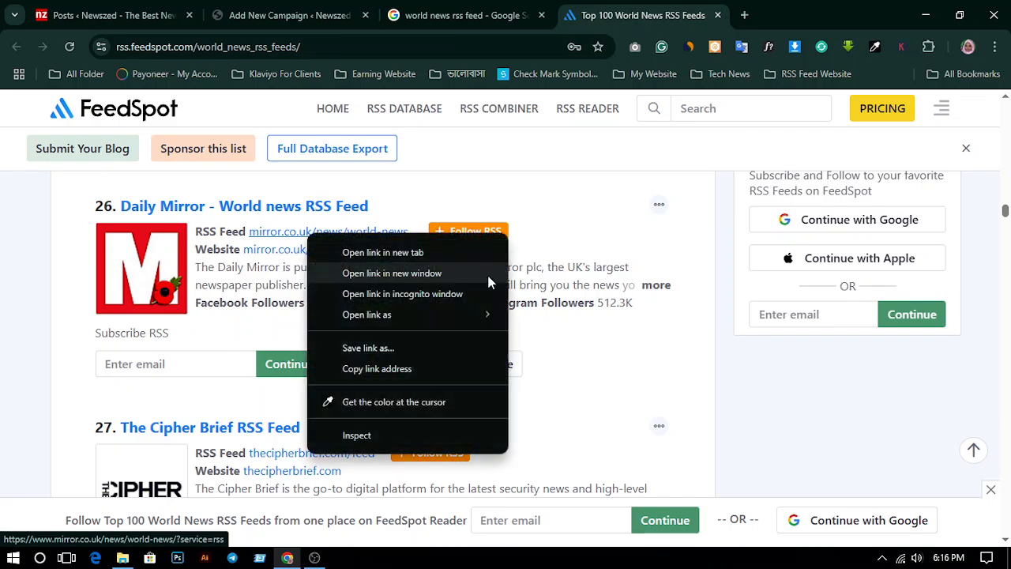
left_click(372, 368)
left_click(288, 15)
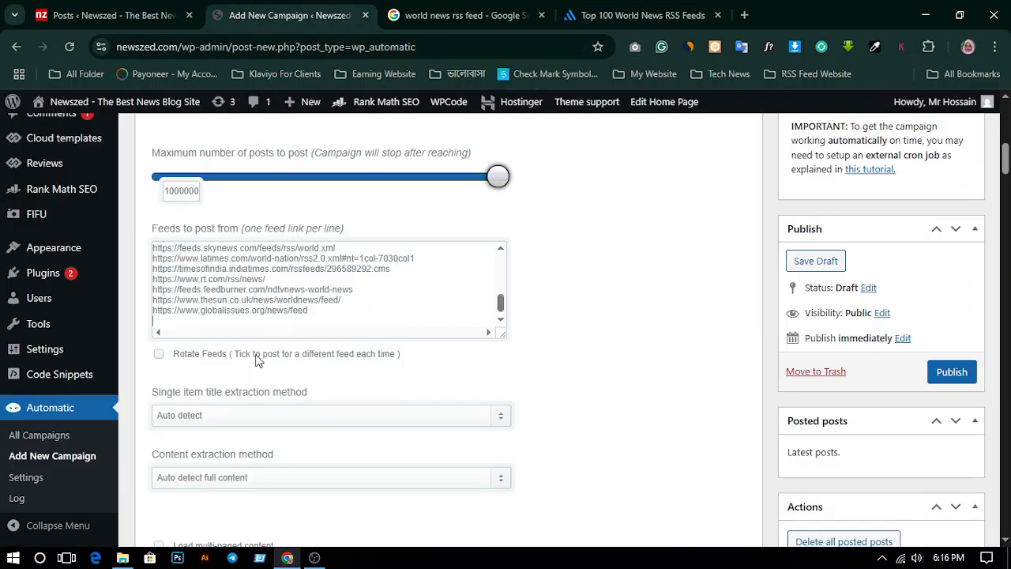
right_click(191, 318)
left_click(285, 122)
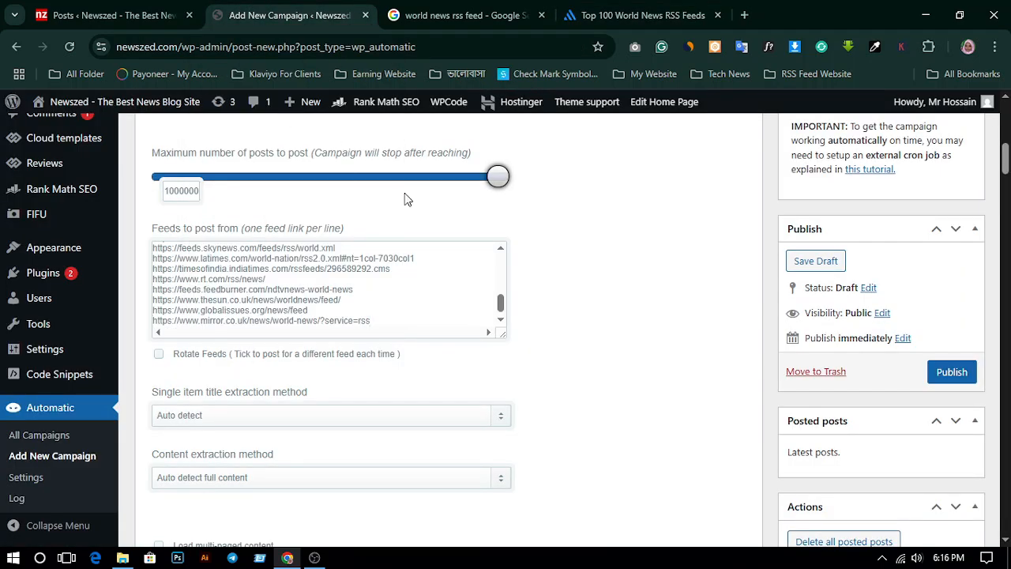
key("Return")
Add The Cipher Brief RSS link from the Feedspot list as the twenty-sixth line of the campaign's feeds
left_click(641, 15)
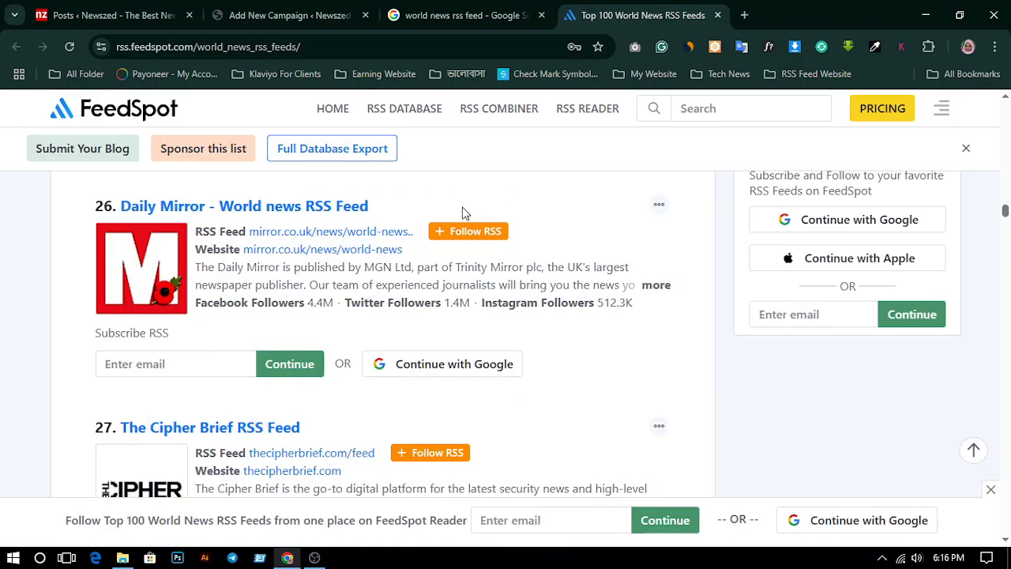
scroll(462, 207, "down", 3)
right_click(320, 231)
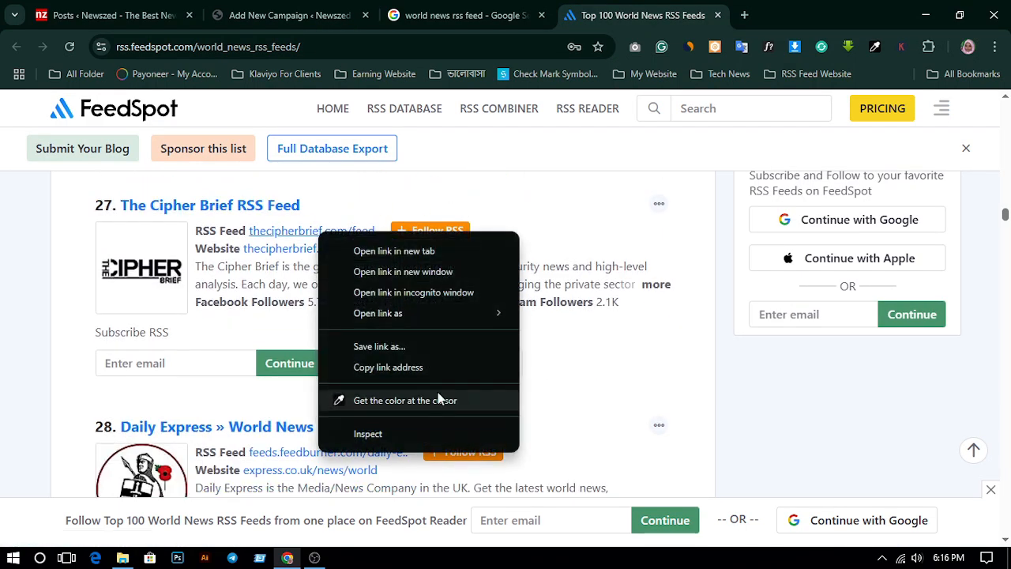
left_click(418, 367)
left_click(327, 8)
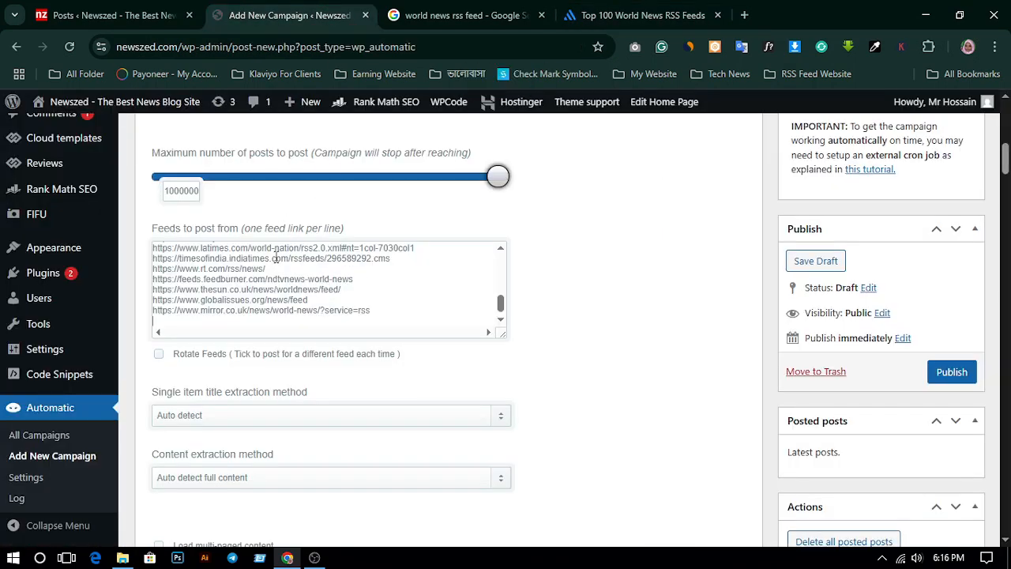
right_click(291, 307)
left_click(354, 139)
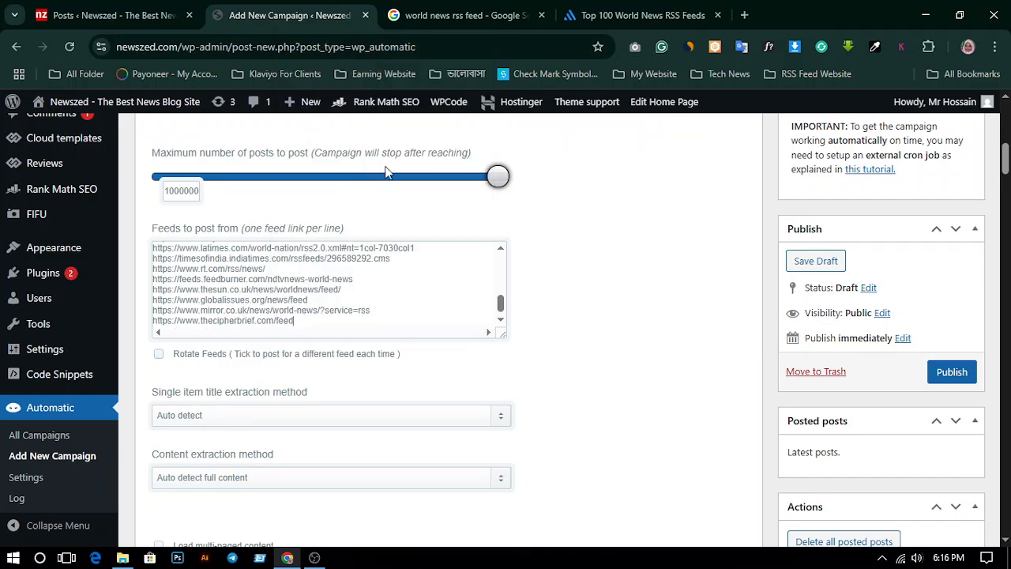
key("Return")
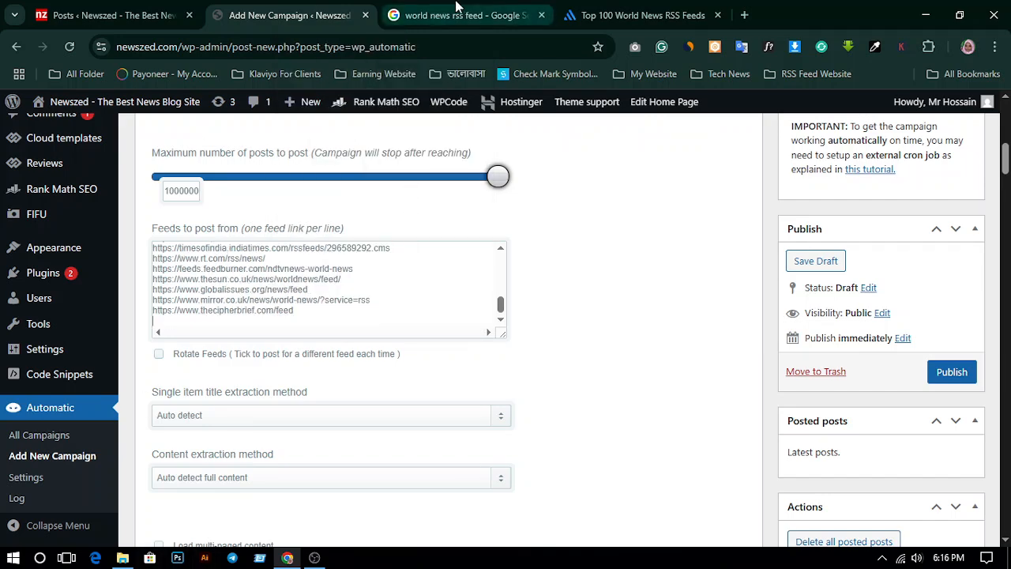
Add the Daily Express World News RSS link from the Feedspot list as the twenty-seventh line of the campaign's feeds
left_click(631, 15)
scroll(460, 273, "down", 3)
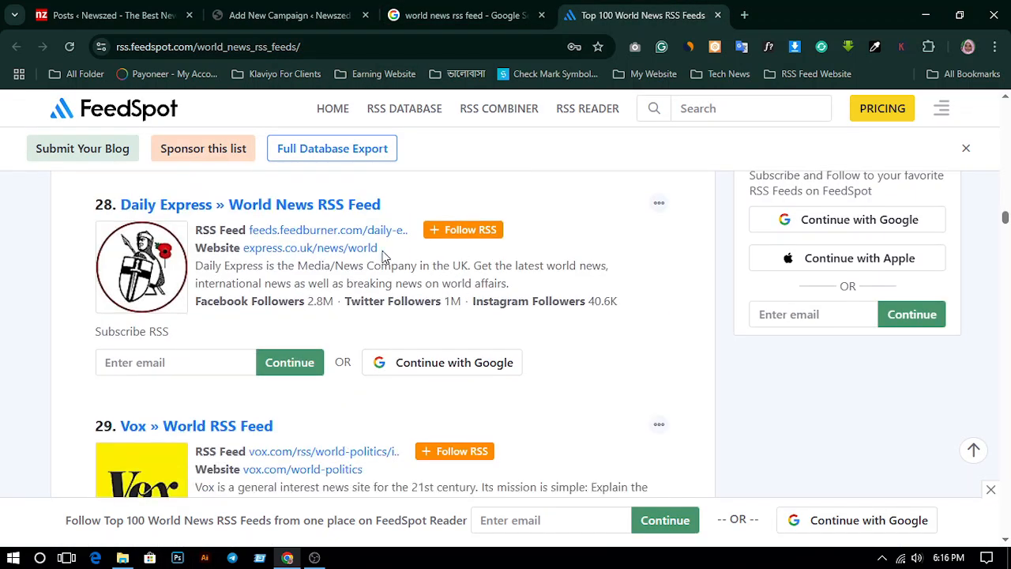
right_click(306, 230)
left_click(466, 363)
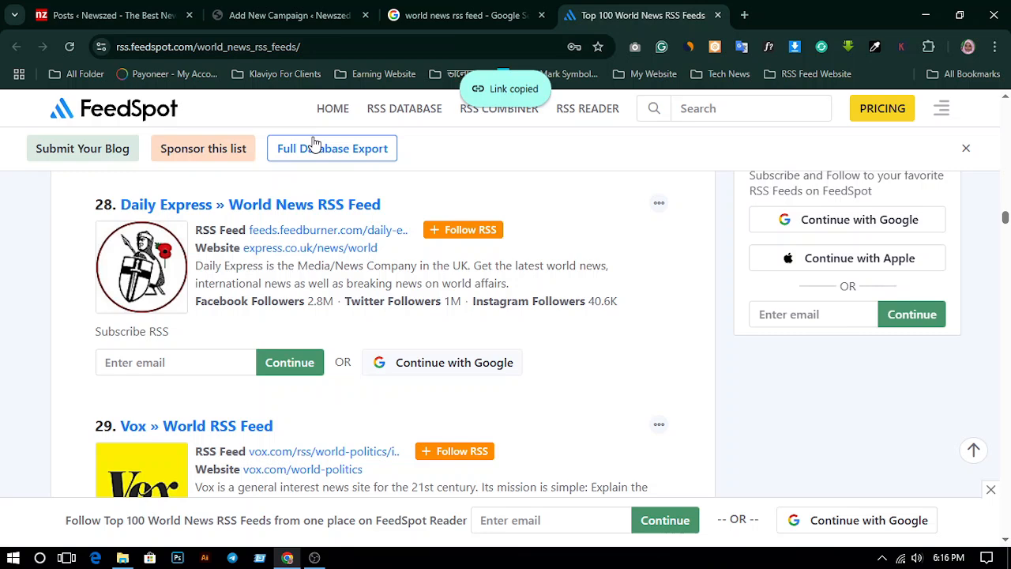
left_click(288, 15)
right_click(246, 318)
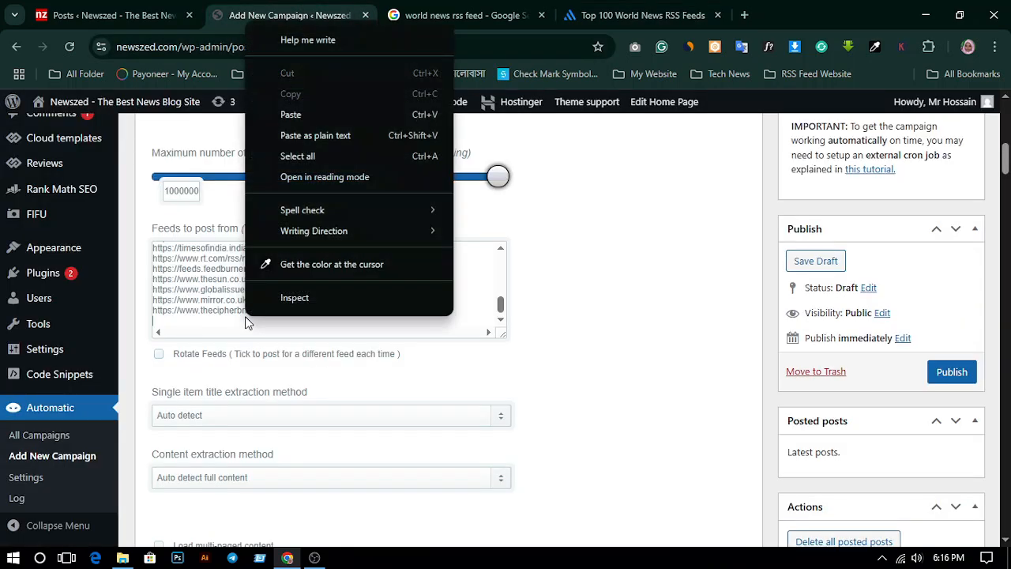
left_click(322, 116)
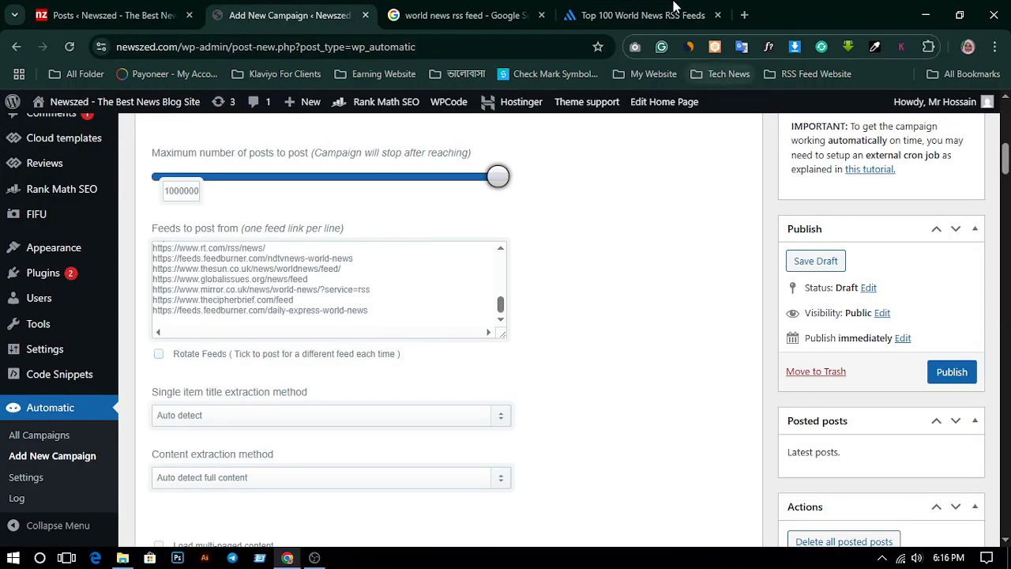
Skip Vox and CBN and add the War on the Rocks RSS link from the Feedspot list as the twenty-eighth line of the campaign's feeds
left_click(640, 15)
scroll(446, 229, "down", 5)
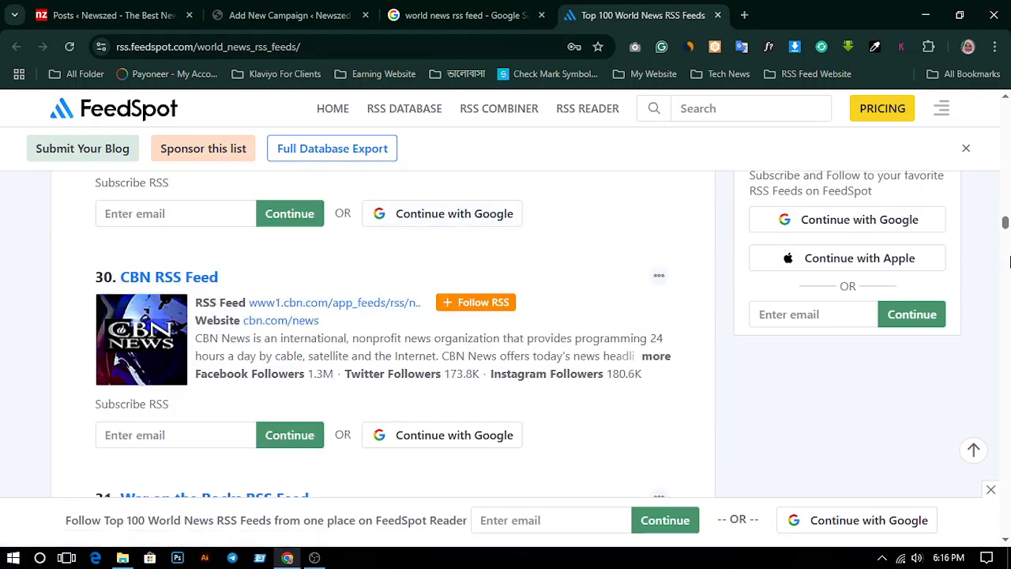
scroll(366, 295, "down", 3)
scroll(292, 259, "down", 1)
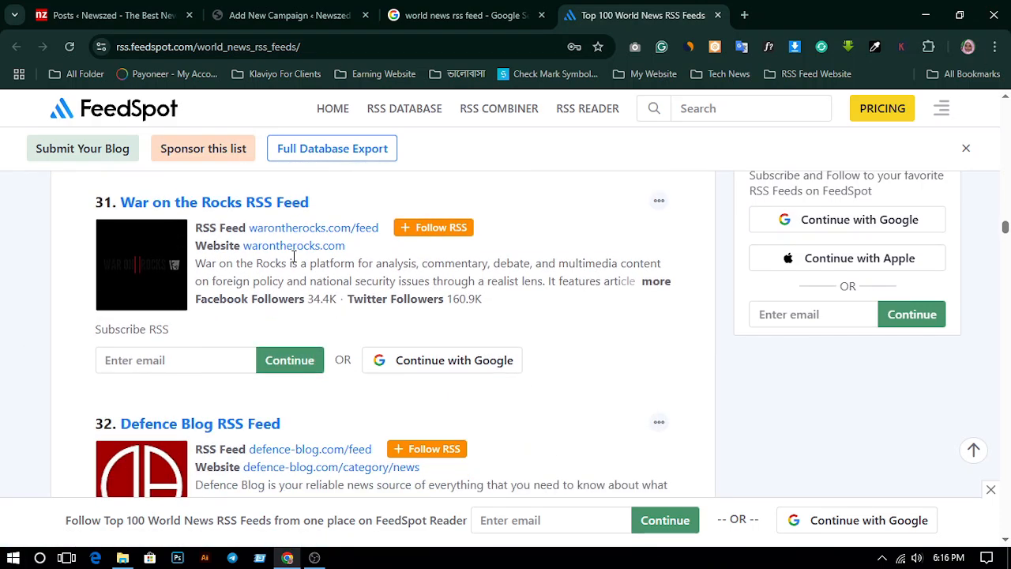
right_click(327, 228)
left_click(417, 364)
left_click(320, 17)
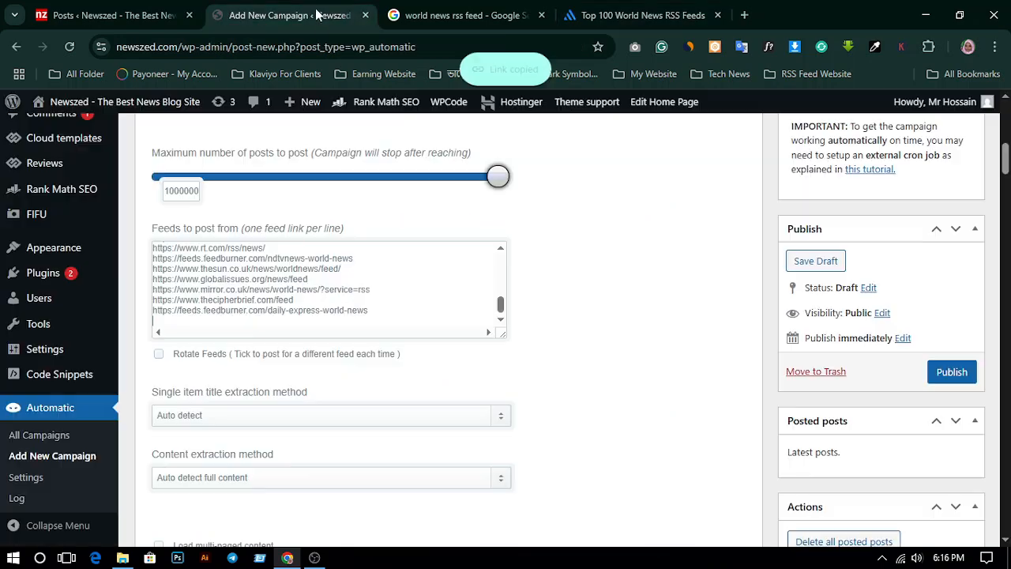
right_click(234, 322)
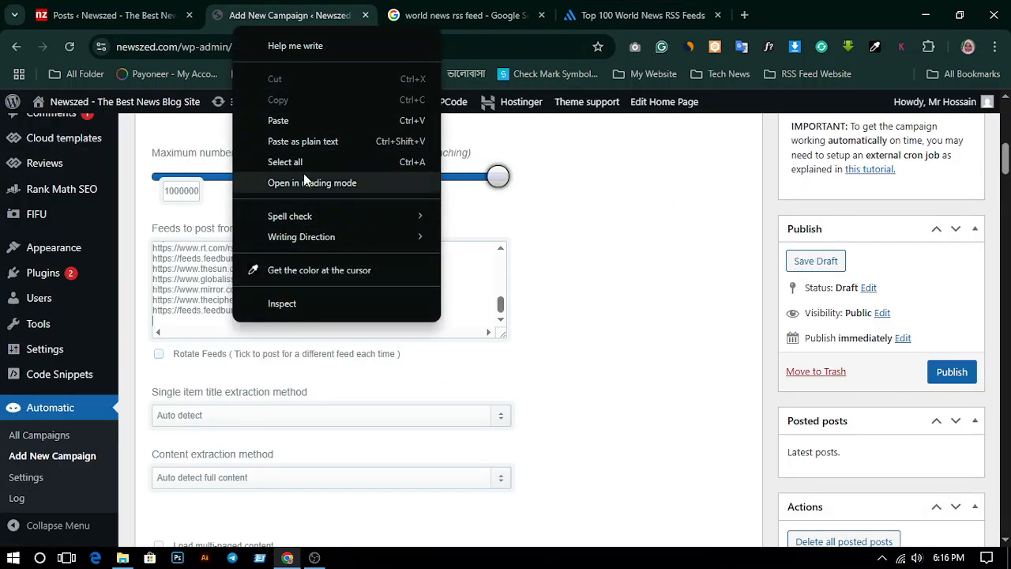
left_click(306, 114)
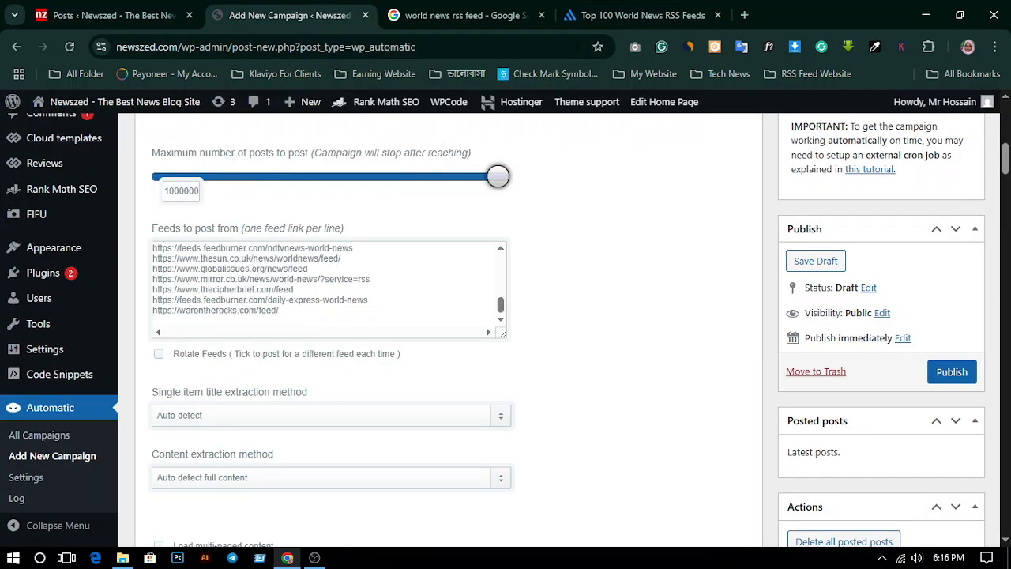
Skip Defence Blog and add the IFP News RSS link from the Feedspot list as the twenty-ninth line of the campaign's feeds
left_click(643, 15)
scroll(381, 312, "down", 3)
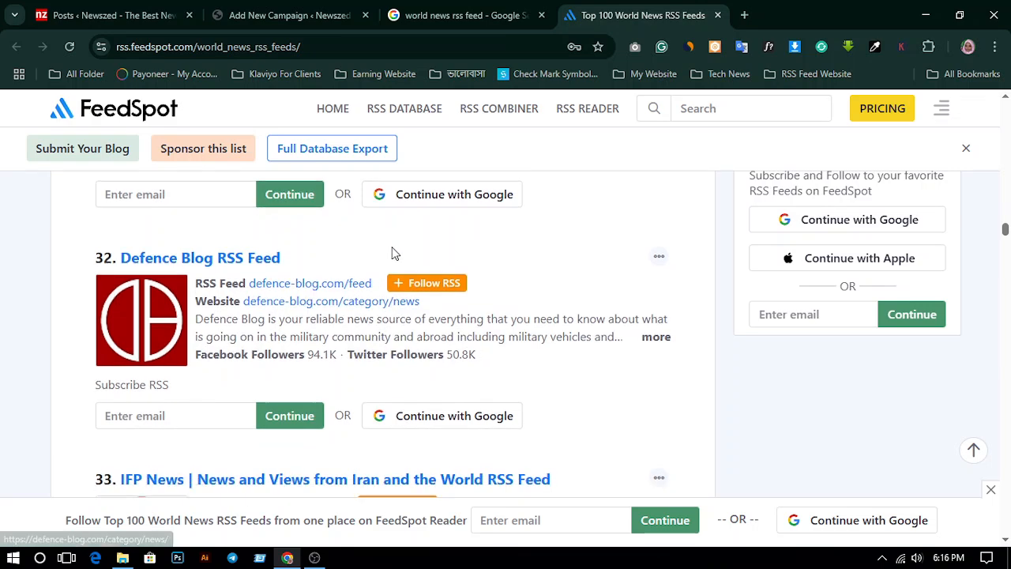
scroll(395, 253, "down", 1)
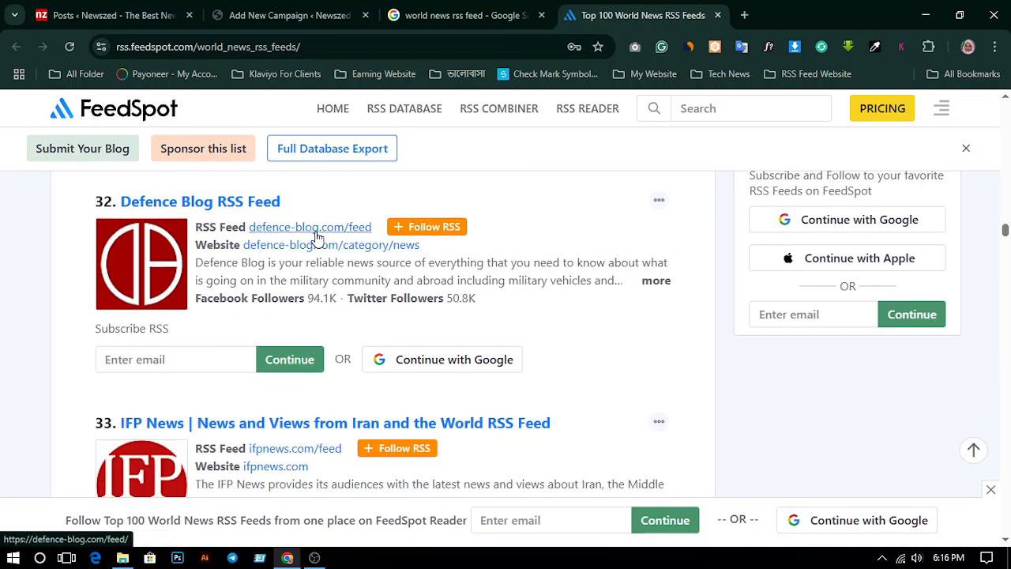
scroll(315, 237, "down", 3)
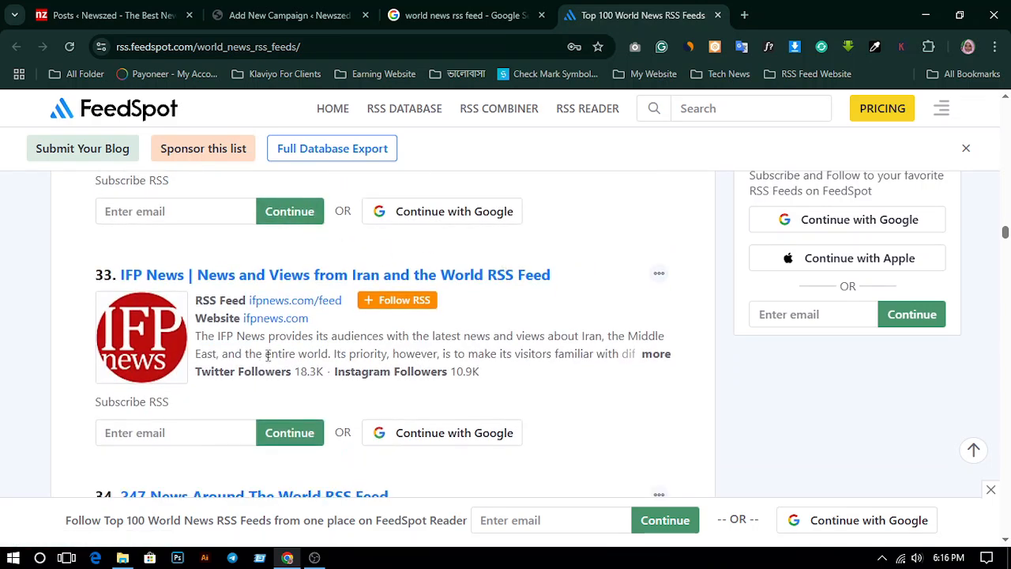
right_click(307, 308)
left_click(400, 431)
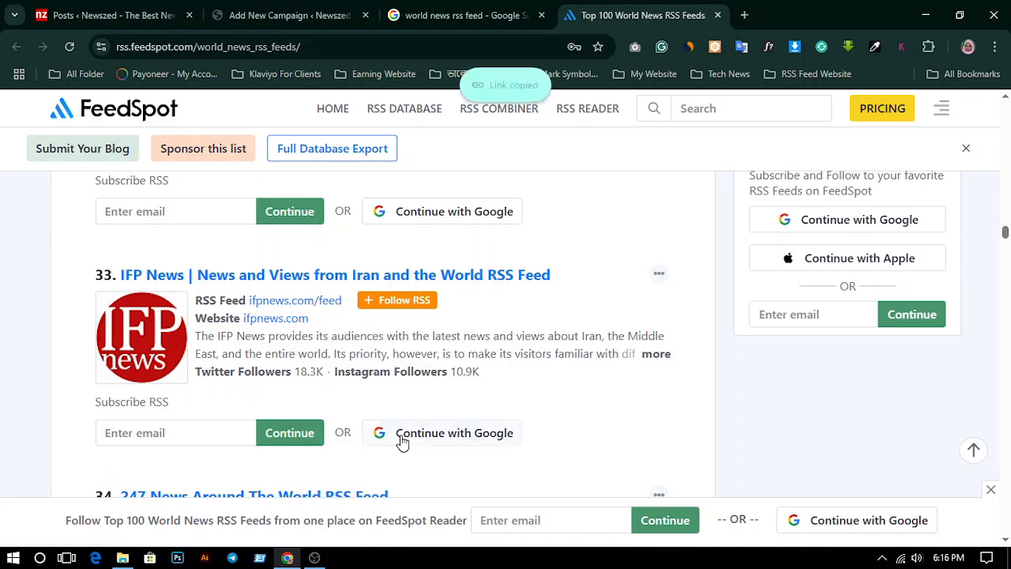
left_click(346, 10)
right_click(262, 323)
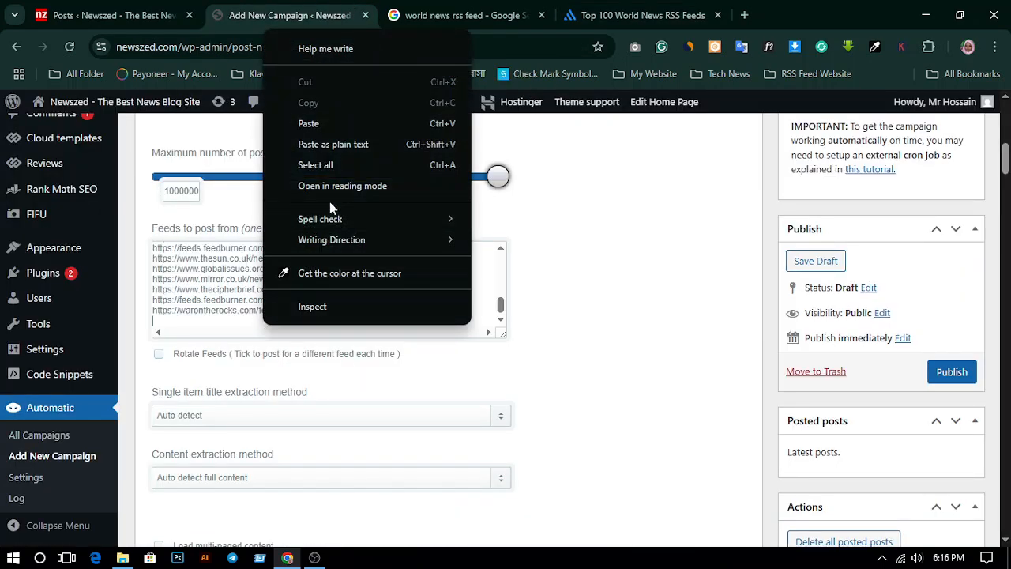
left_click(330, 126)
key("Return")
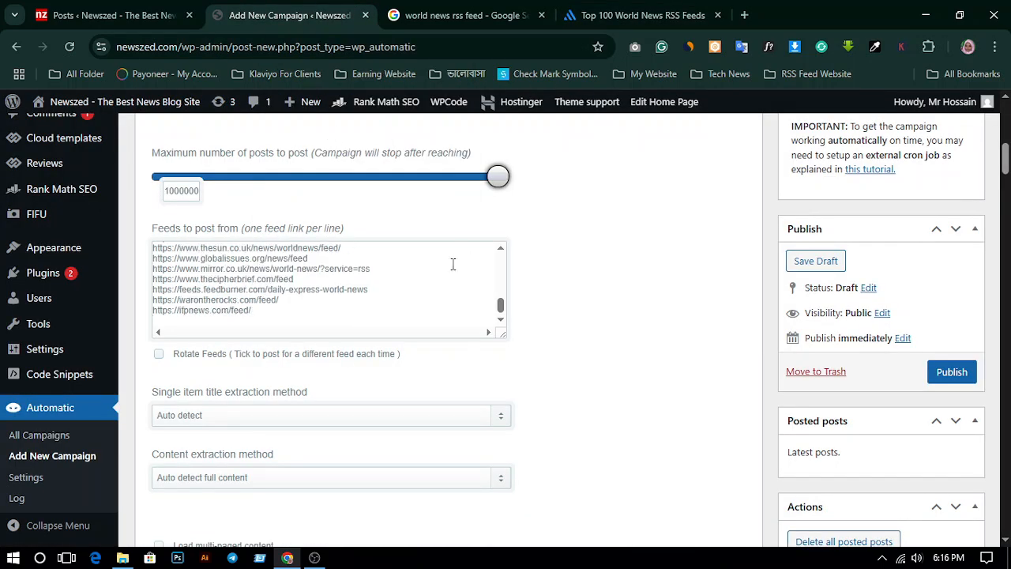
Add the 247 News Around The World RSS link from the Feedspot list as the thirtieth line of the campaign's feeds
left_click(612, 16)
scroll(440, 305, "down", 3)
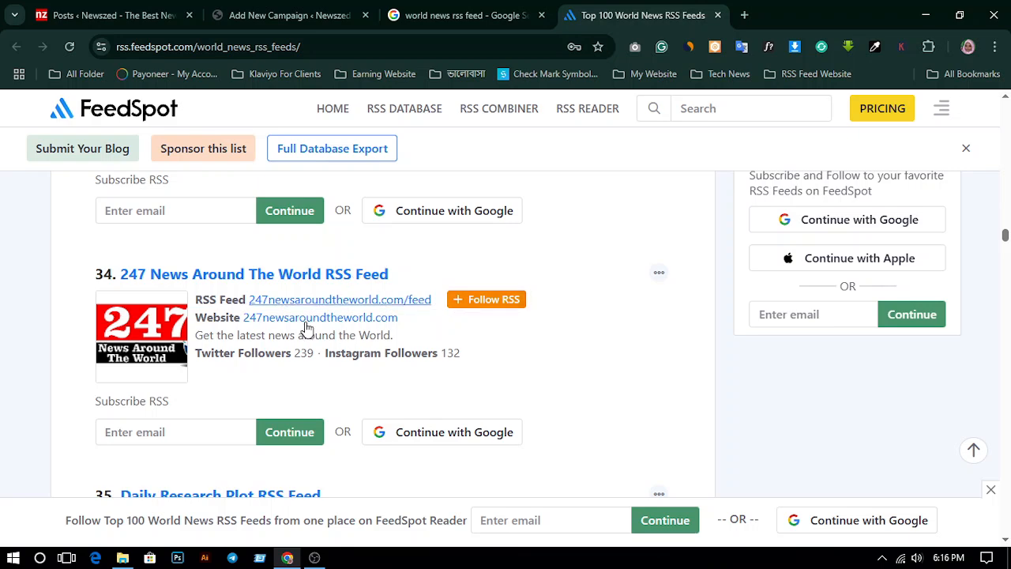
right_click(279, 307)
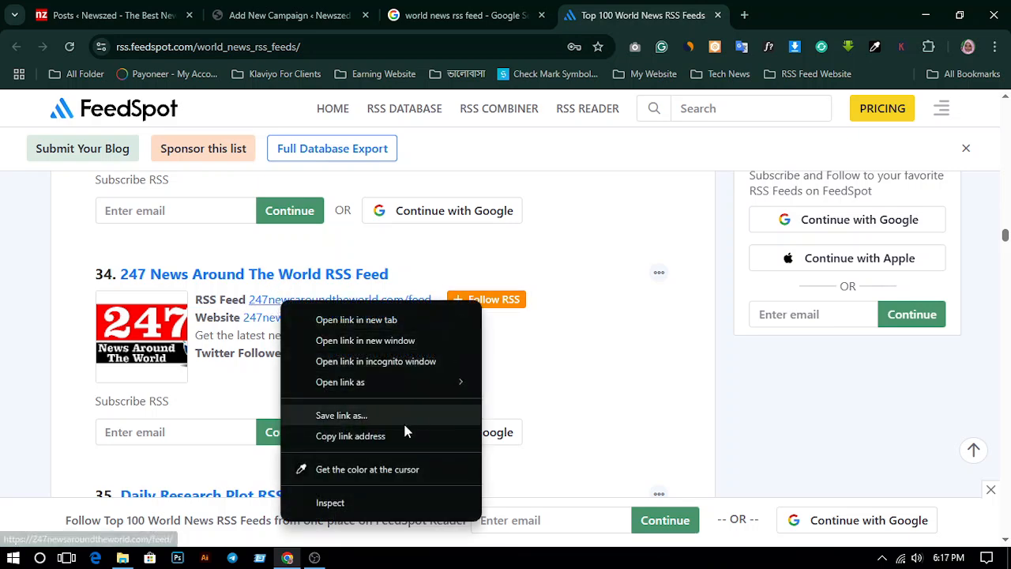
left_click(365, 436)
left_click(286, 15)
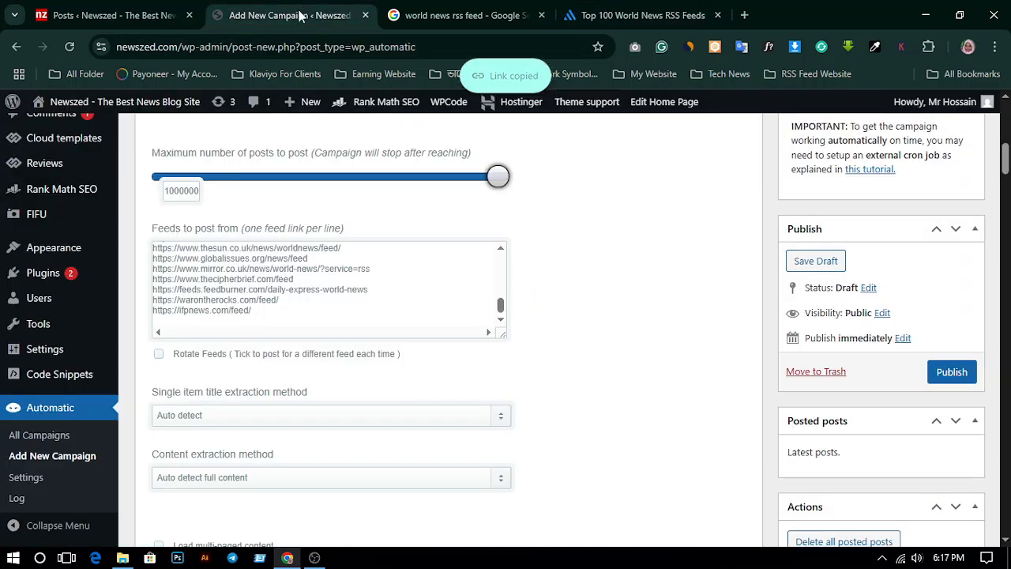
right_click(220, 332)
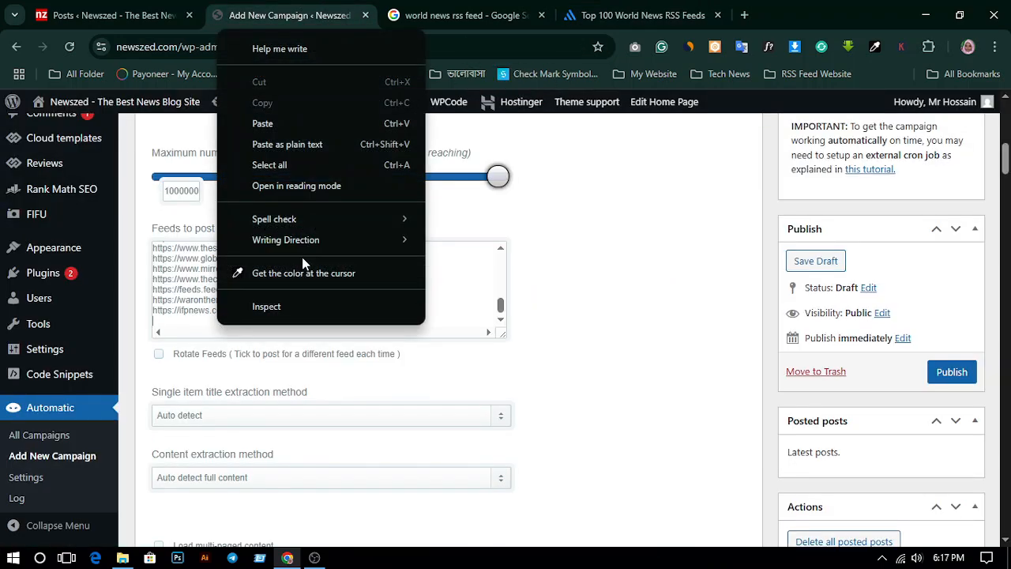
left_click(323, 132)
key("Return")
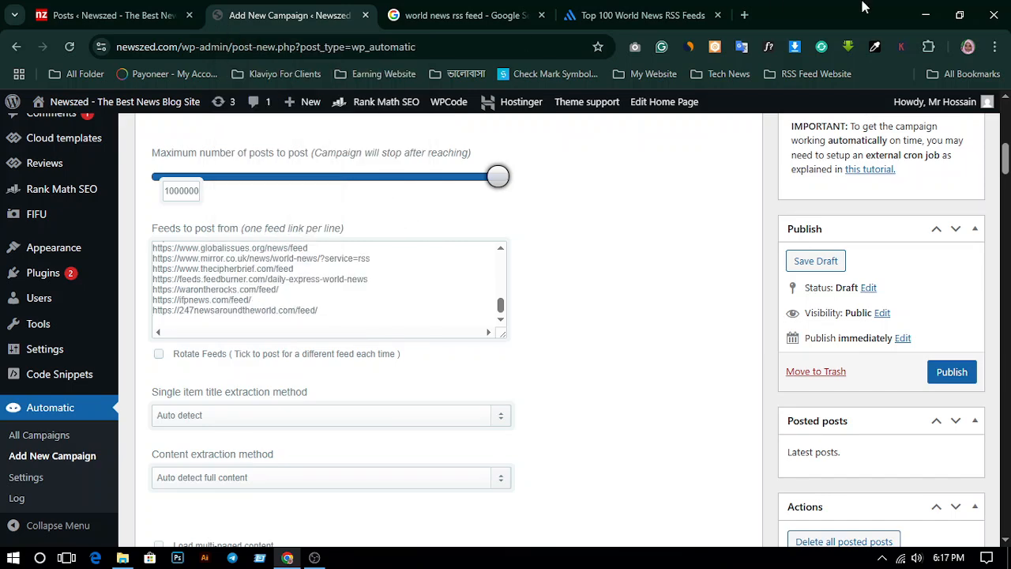
Skip feeds 35 to 37 and add The Eastern Herald RSS link from the Feedspot list as the thirty-first line of the campaign's feeds
left_click(643, 15)
scroll(390, 426, "down", 4)
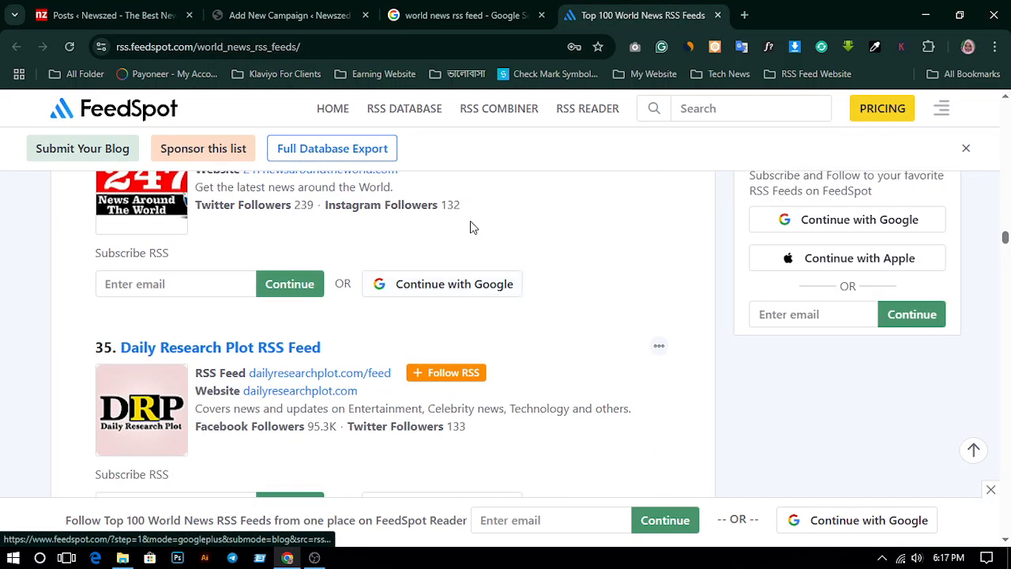
scroll(472, 235, "down", 2)
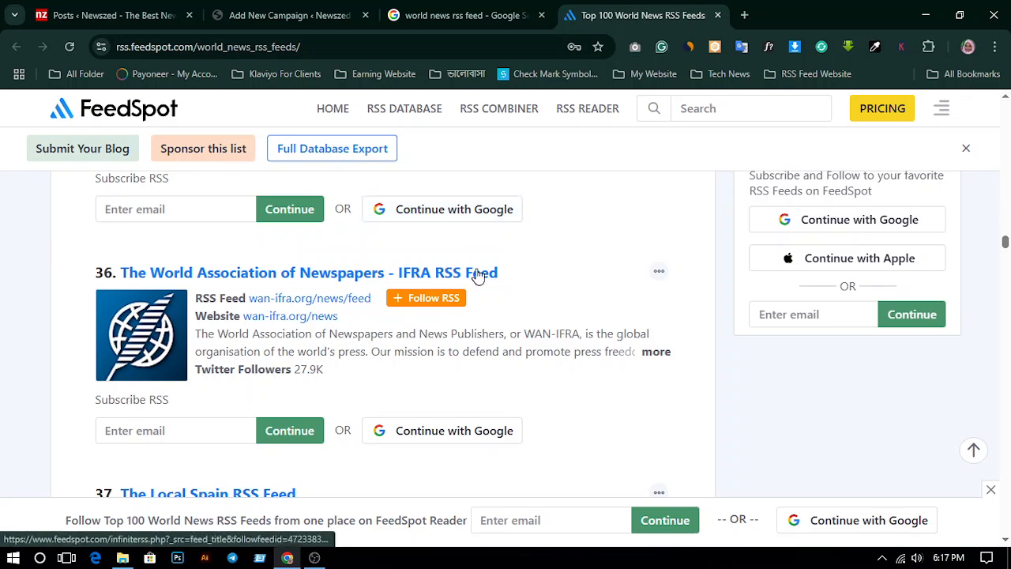
scroll(435, 246, "down", 2)
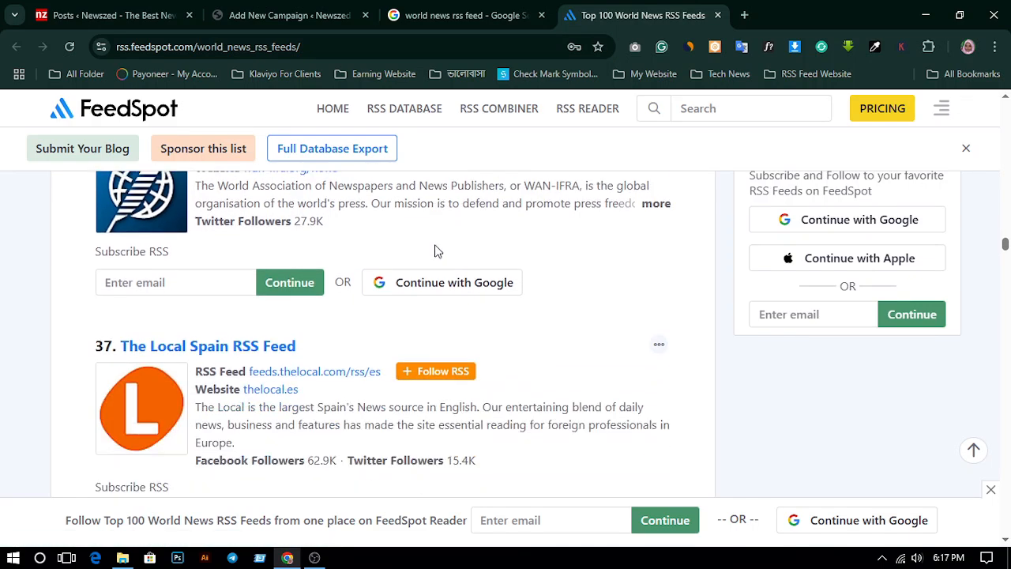
scroll(435, 251, "down", 1)
scroll(435, 250, "down", 4)
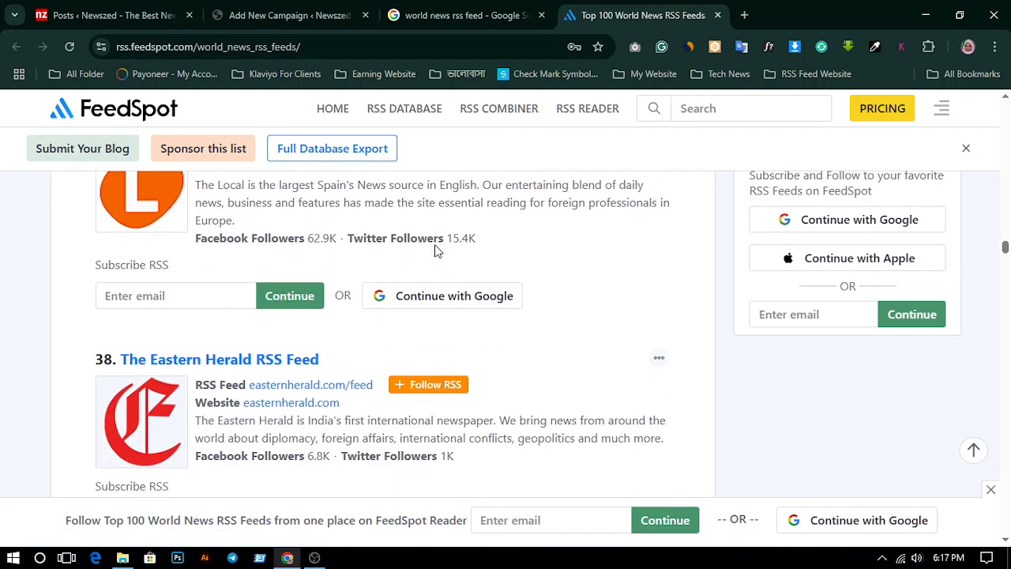
scroll(435, 249, "up", 1)
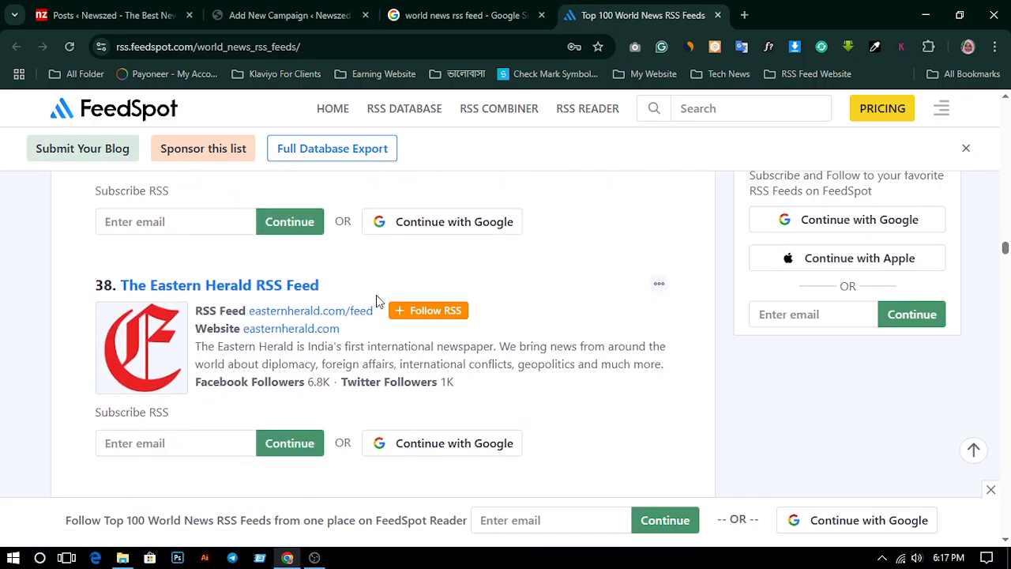
right_click(342, 315)
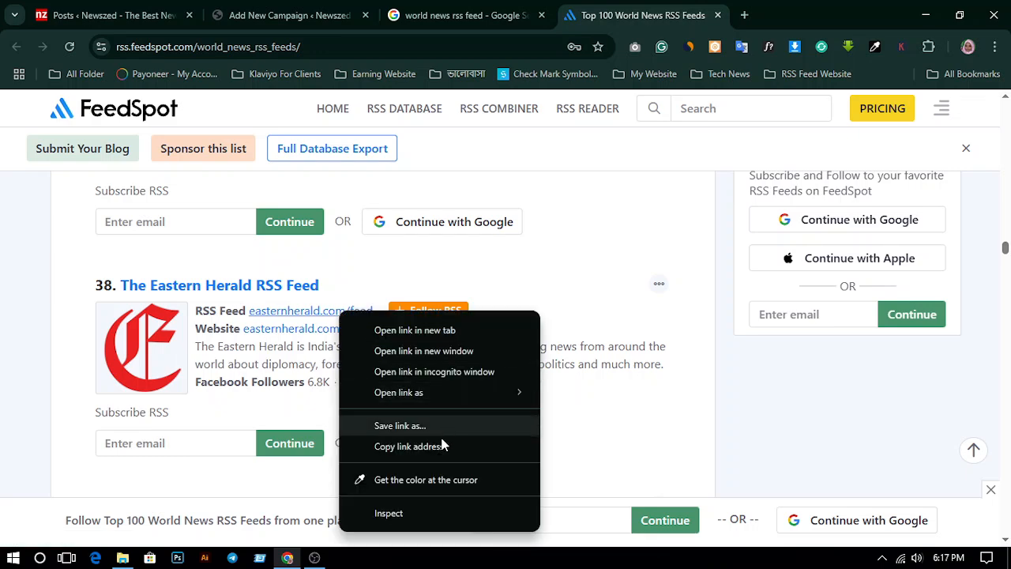
left_click(434, 453)
left_click(255, 8)
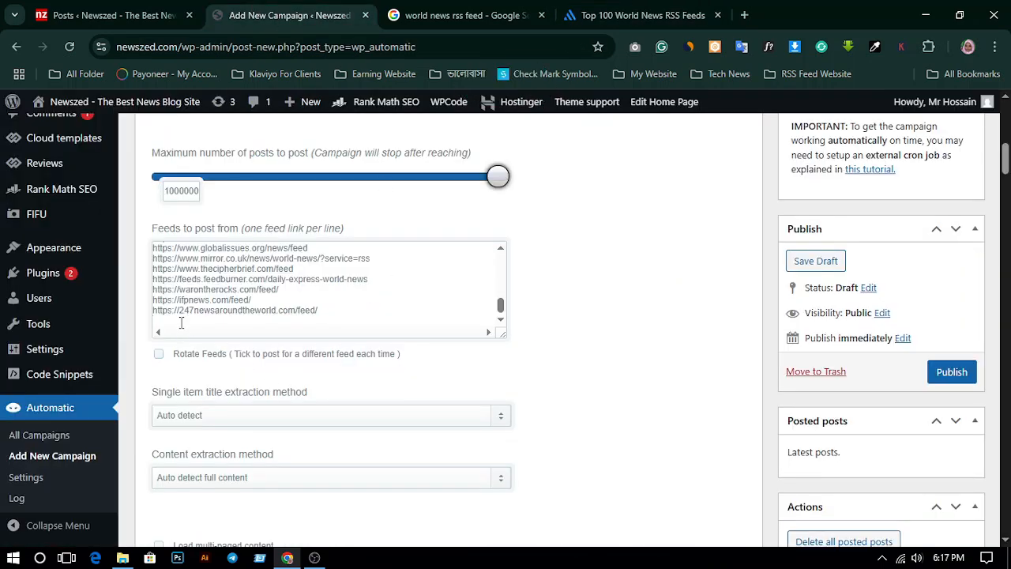
right_click(181, 323)
left_click(273, 122)
key("Return")
Skip feeds 39 to 42 and add the Internewscast RSS link from the Feedspot list as the thirty-second line of the campaign's feeds
left_click(613, 10)
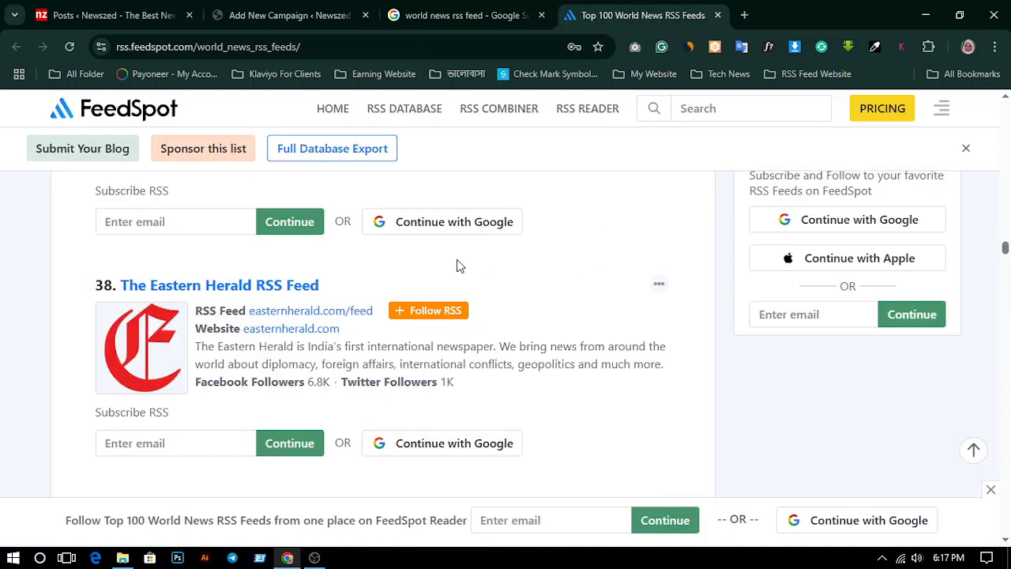
scroll(497, 264, "down", 3)
scroll(532, 261, "down", 2)
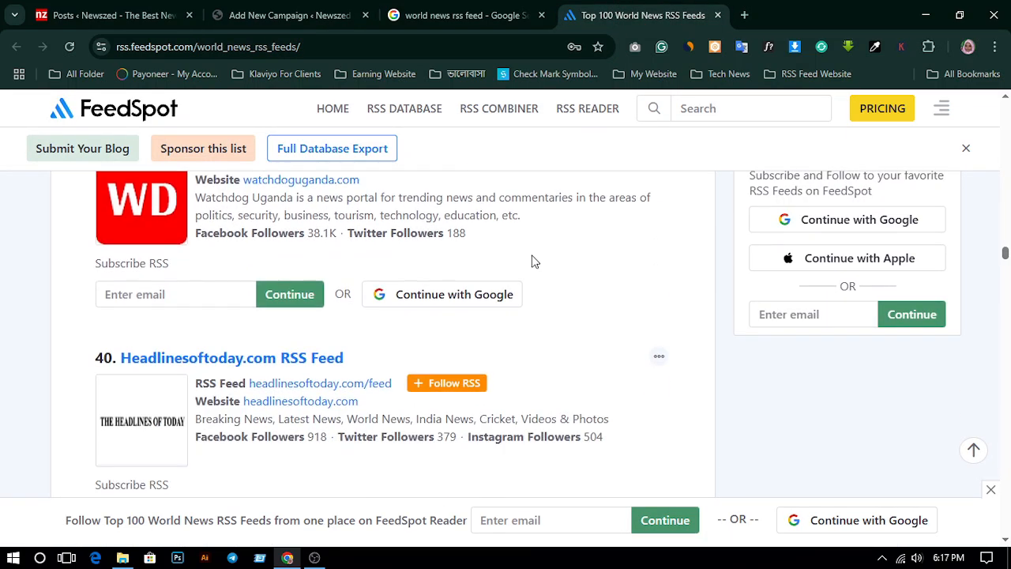
scroll(532, 261, "down", 2)
scroll(532, 262, "down", 2)
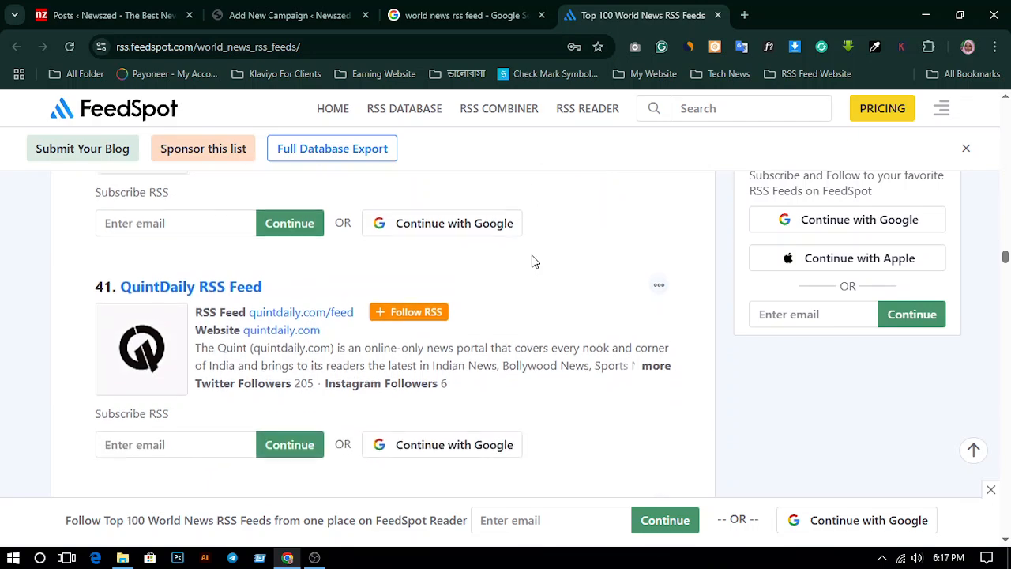
scroll(533, 261, "down", 2)
scroll(532, 261, "down", 1)
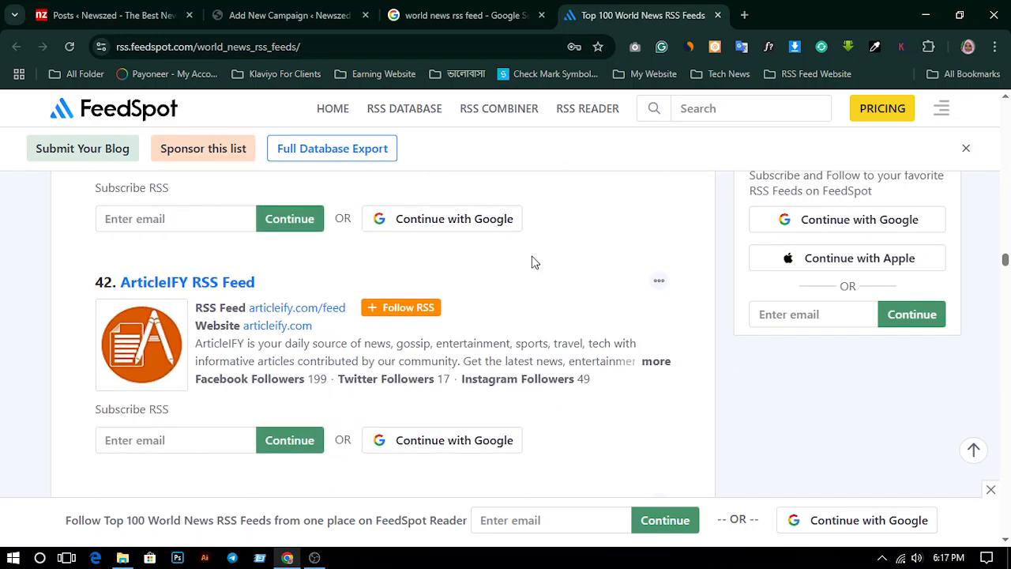
scroll(532, 262, "down", 3)
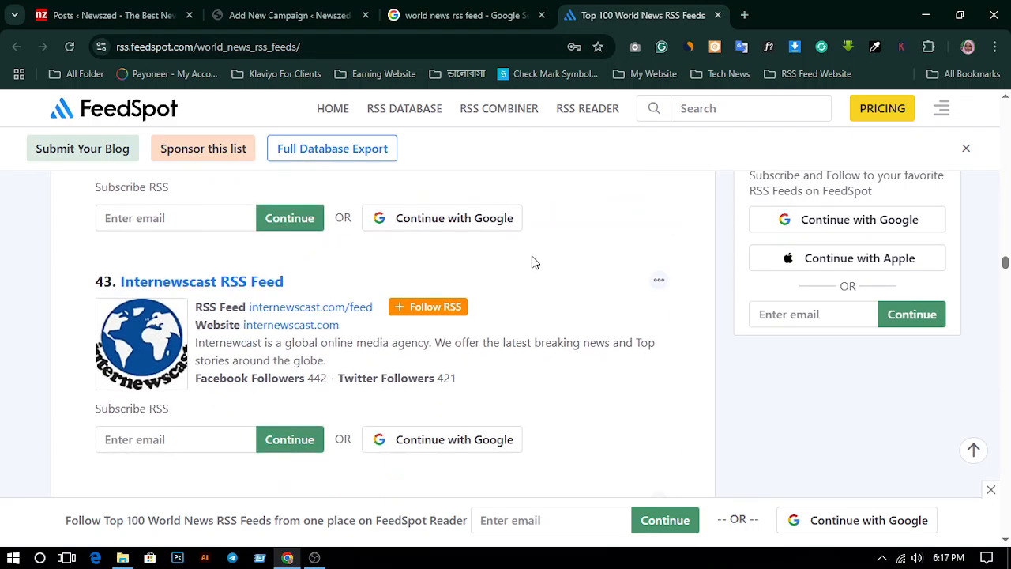
right_click(281, 309)
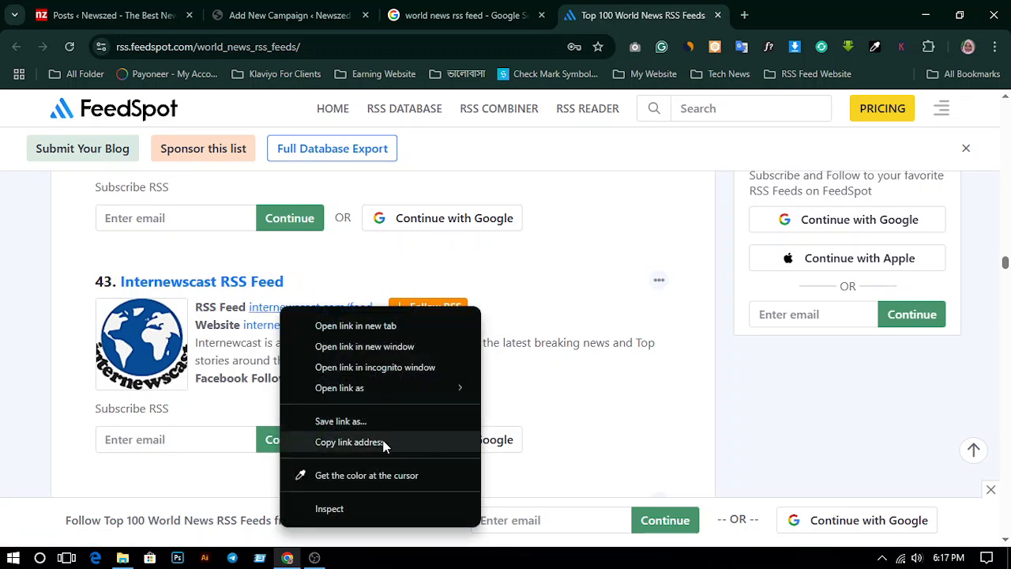
left_click(384, 442)
left_click(284, 15)
right_click(214, 321)
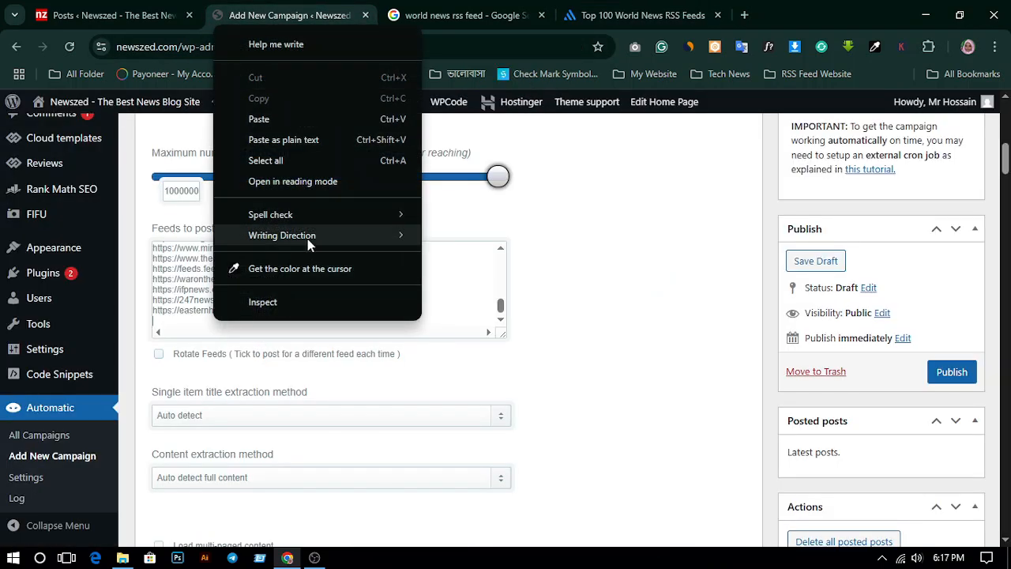
left_click(309, 137)
key("Return")
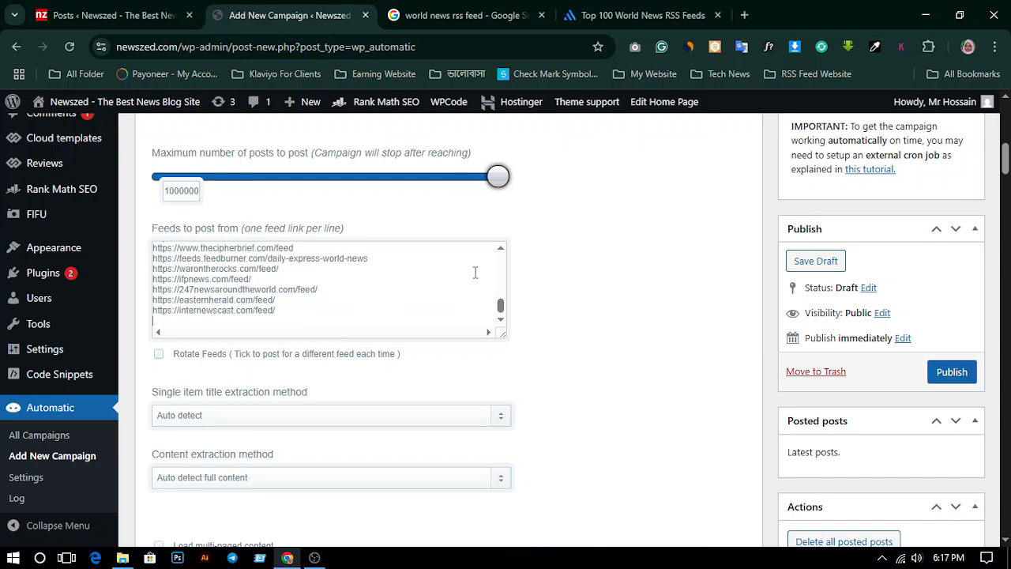
Add the NewsBlaze News RSS link from the Feedspot list as the thirty-third line of the campaign's feeds
left_click(631, 15)
scroll(486, 292, "down", 3)
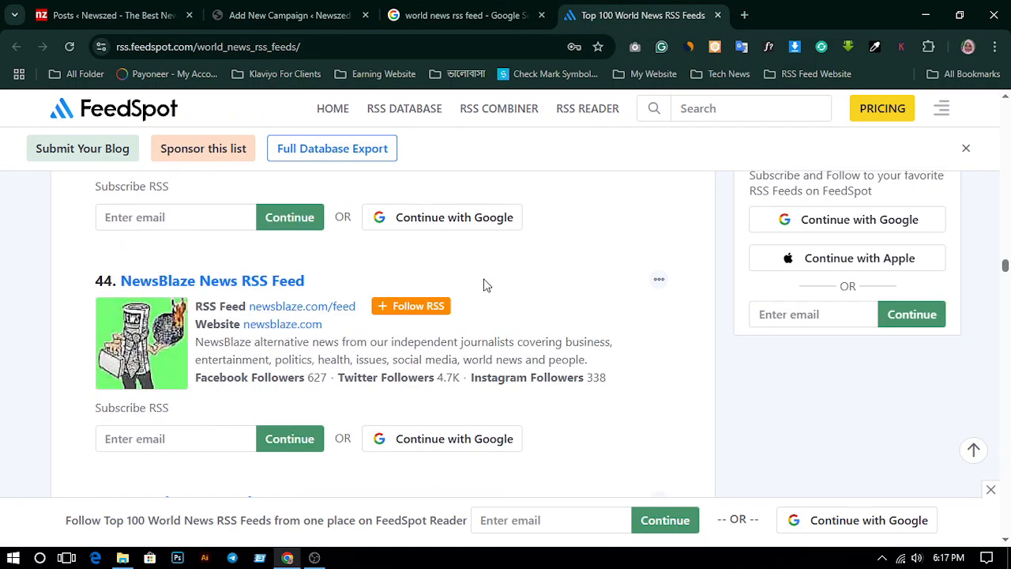
right_click(297, 307)
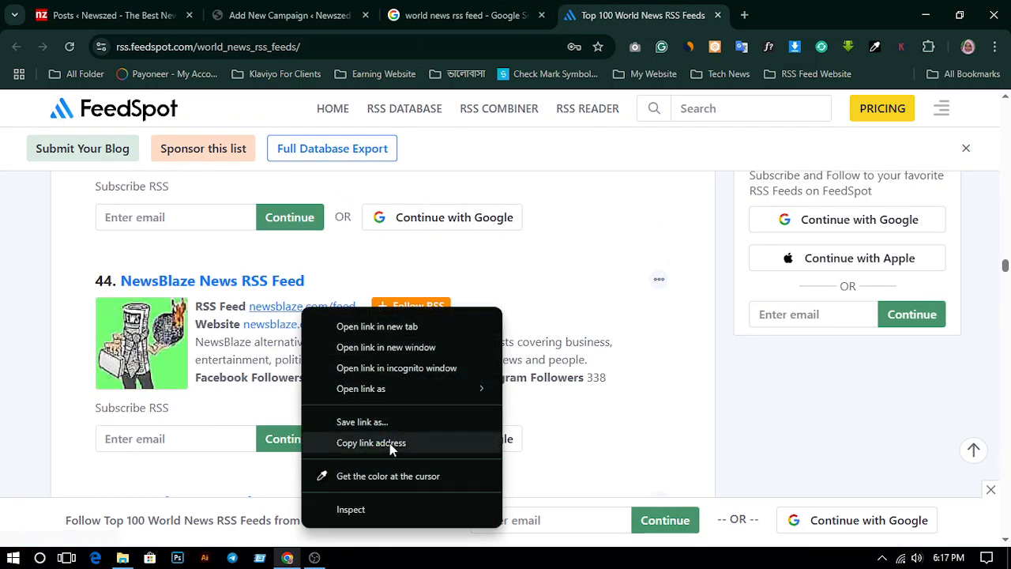
left_click(390, 445)
left_click(261, 16)
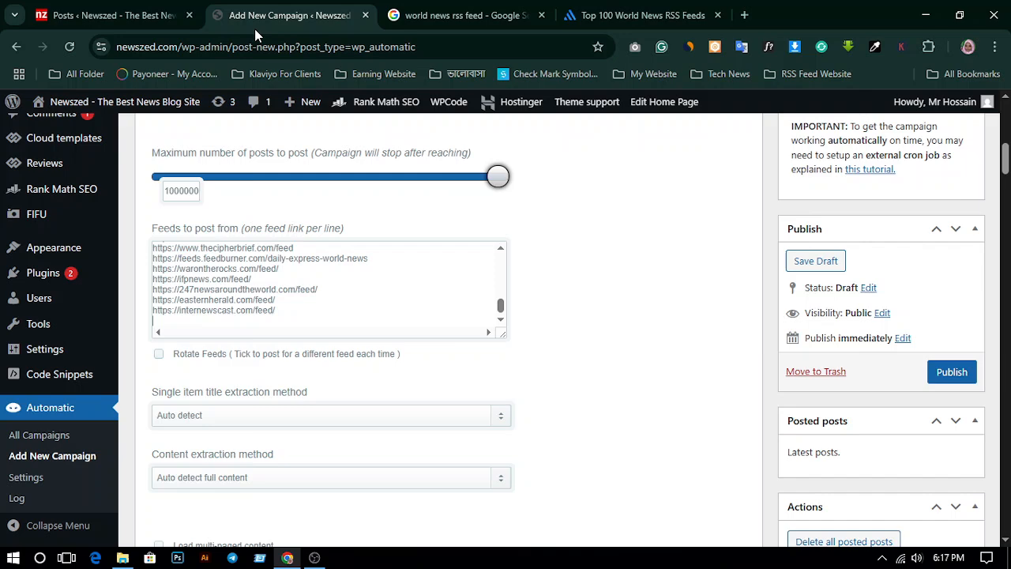
right_click(220, 320)
left_click(304, 113)
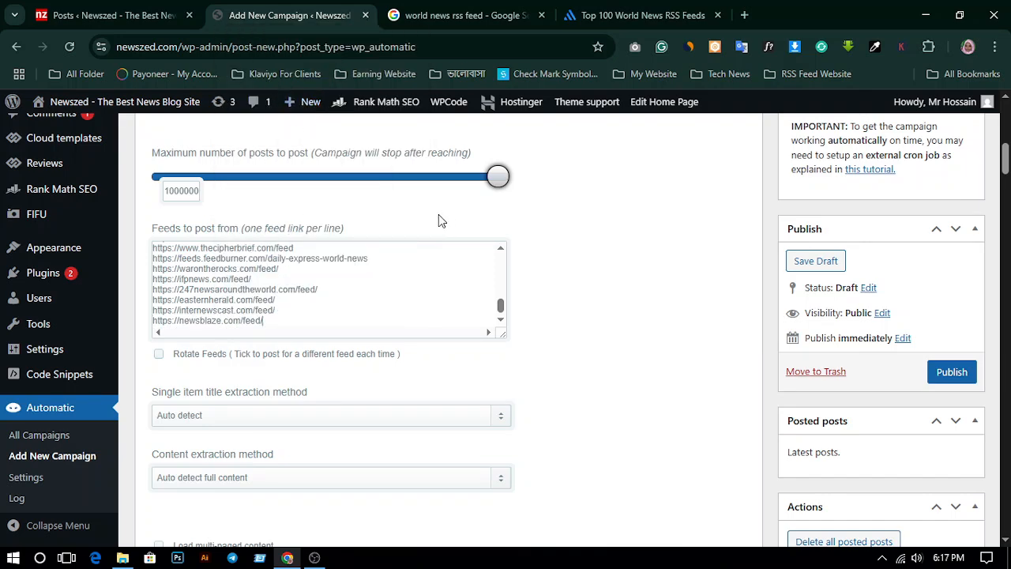
Skip feeds 45 and 46 and add the Global Press Journal RSS link from the Feedspot list as the thirty-fourth line of the campaign's feeds
left_click(632, 15)
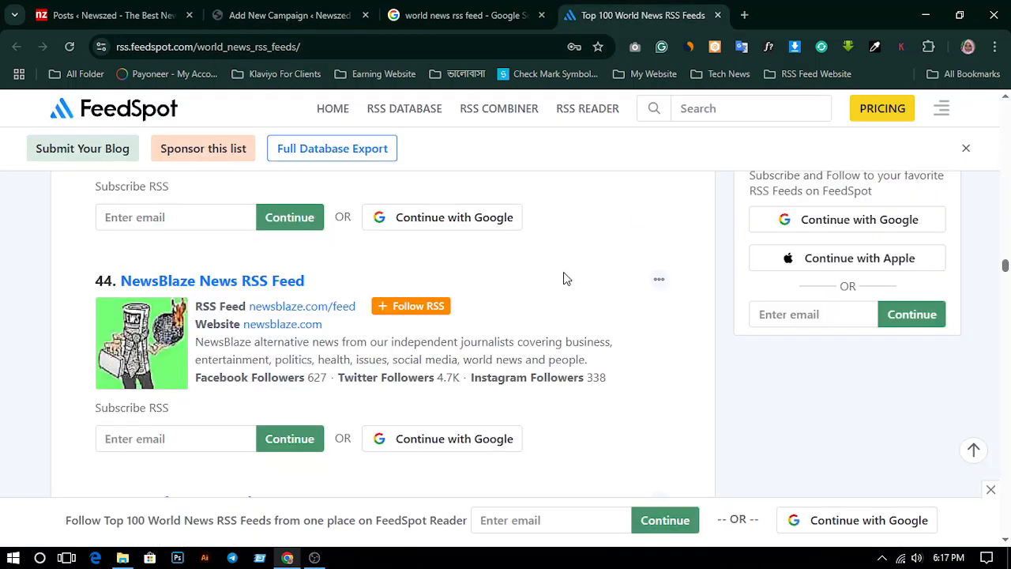
scroll(553, 277, "down", 3)
scroll(387, 367, "down", 5)
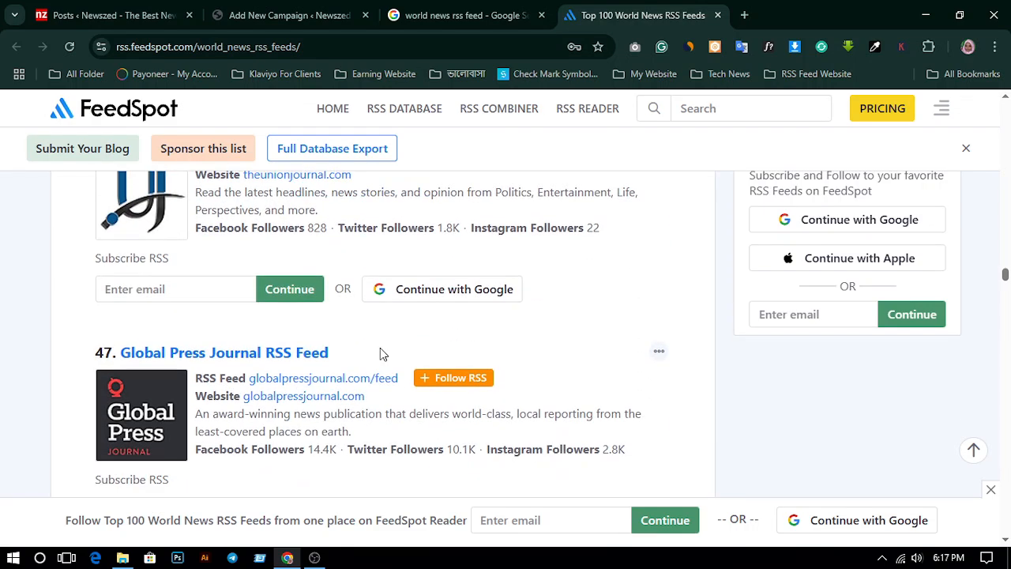
scroll(380, 353, "down", 1)
right_click(340, 307)
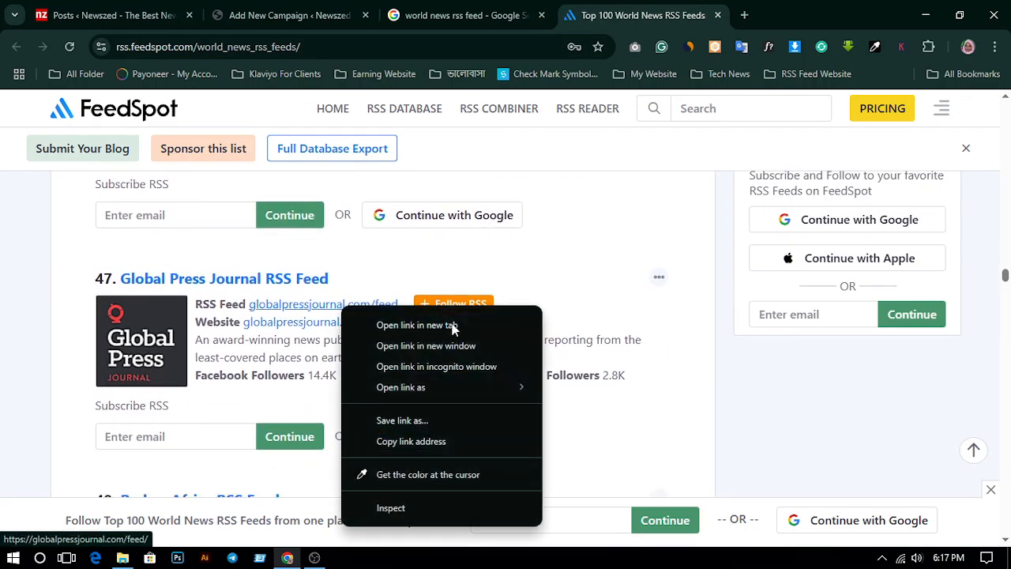
left_click(432, 441)
left_click(289, 15)
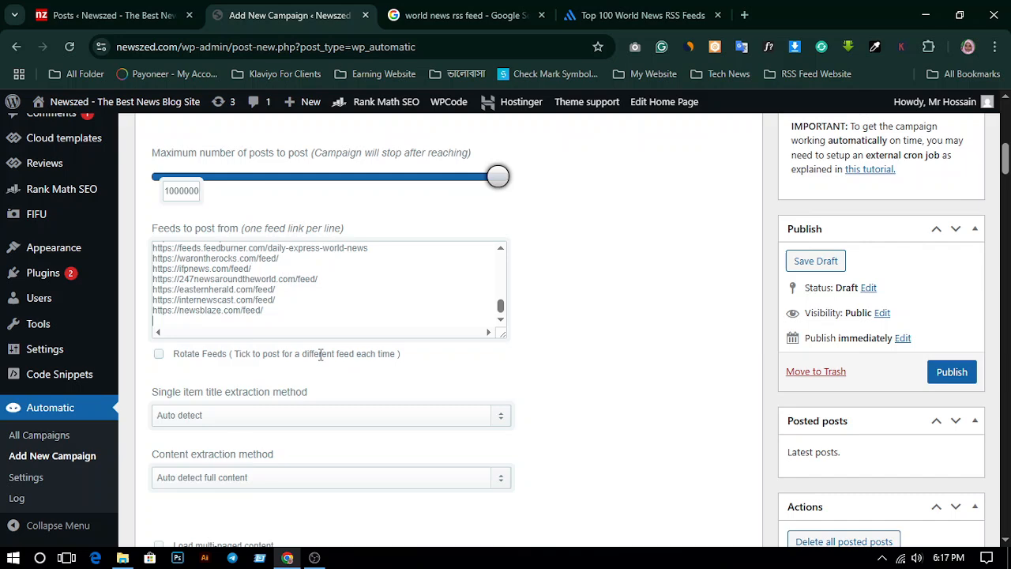
right_click(219, 323)
left_click(313, 125)
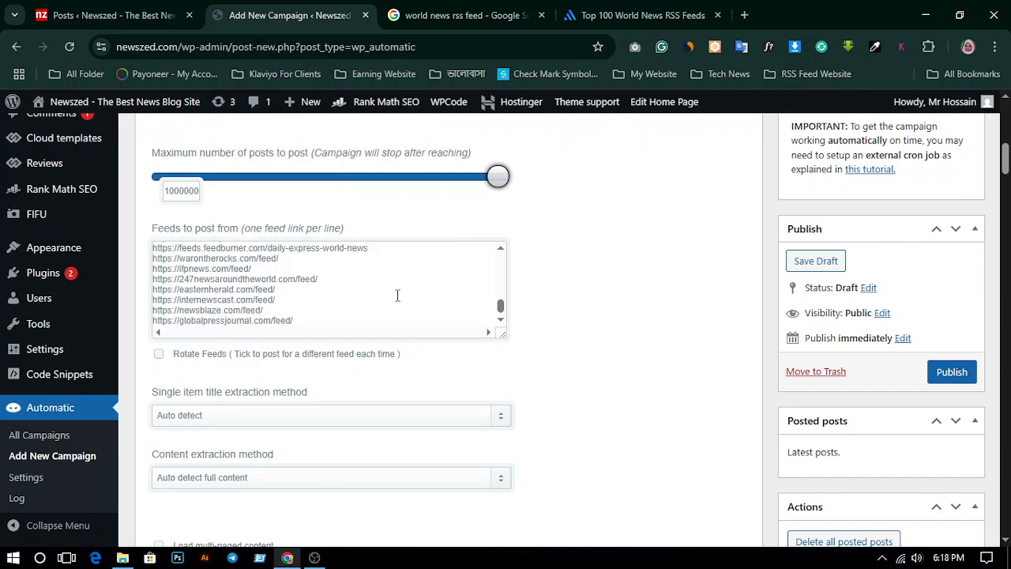
key("Return")
Skip Radarr Africa and The Next Hint and add the Newslanes RSS link from the Feedspot list as the thirty-fifth line of the campaign's feeds
left_click(612, 17)
scroll(460, 300, "down", 4)
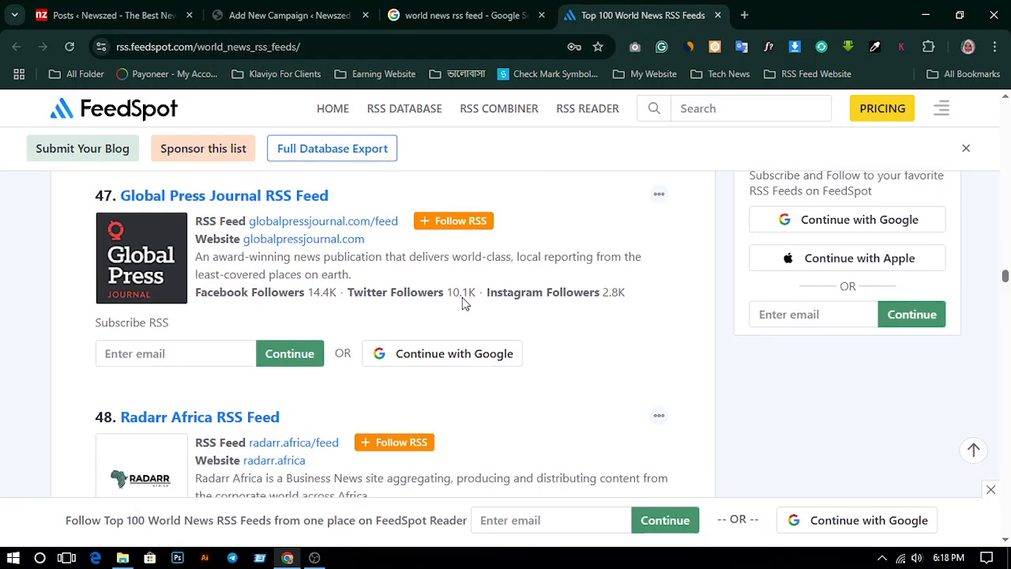
scroll(460, 300, "down", 2)
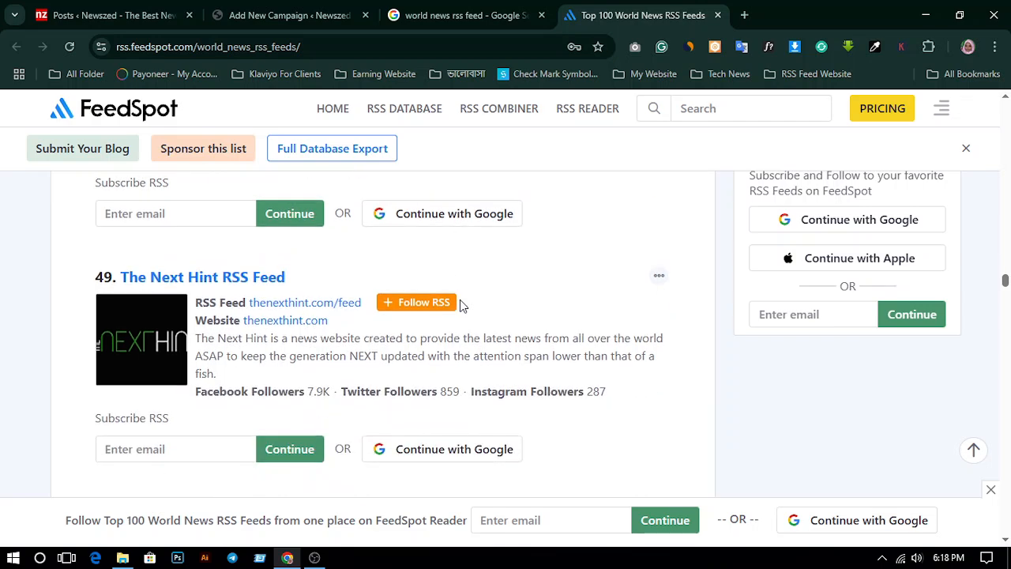
scroll(462, 305, "down", 3)
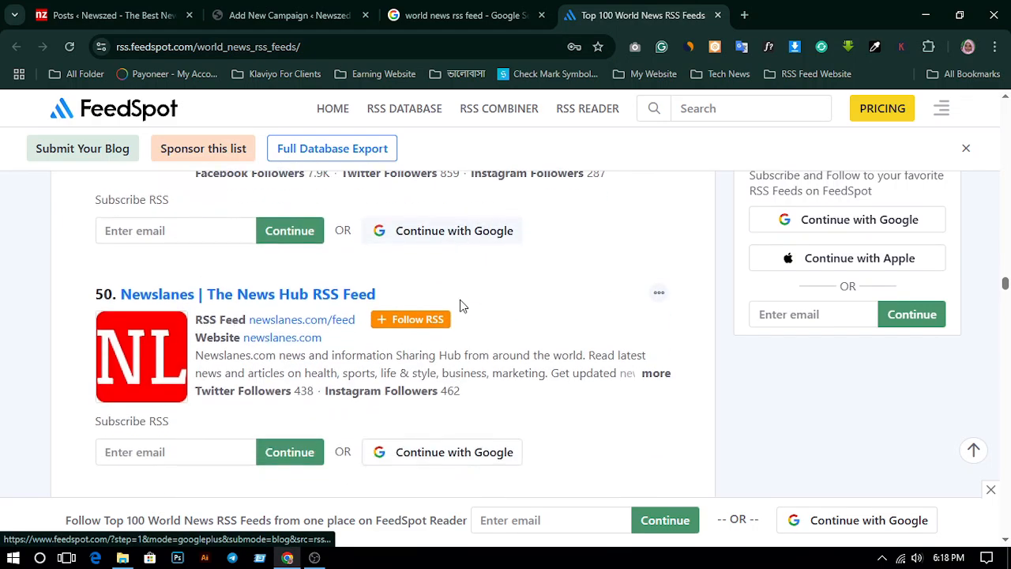
right_click(308, 319)
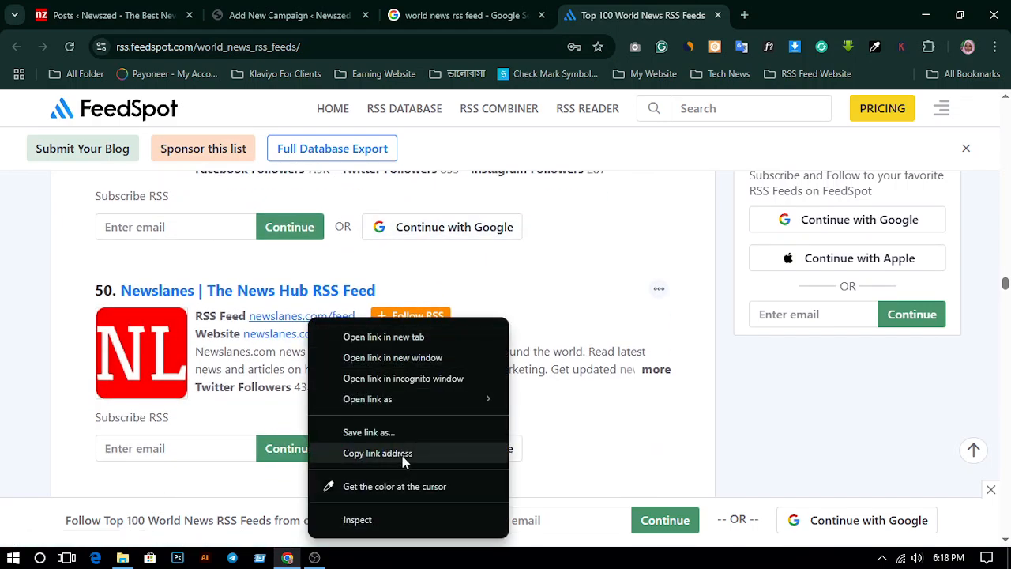
left_click(406, 452)
left_click(314, 9)
right_click(261, 332)
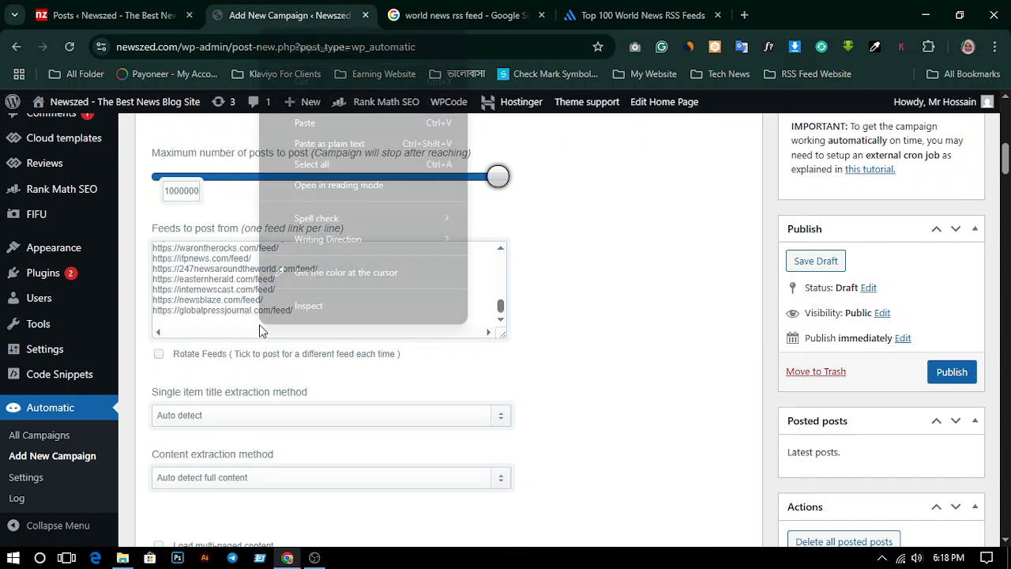
left_click(359, 125)
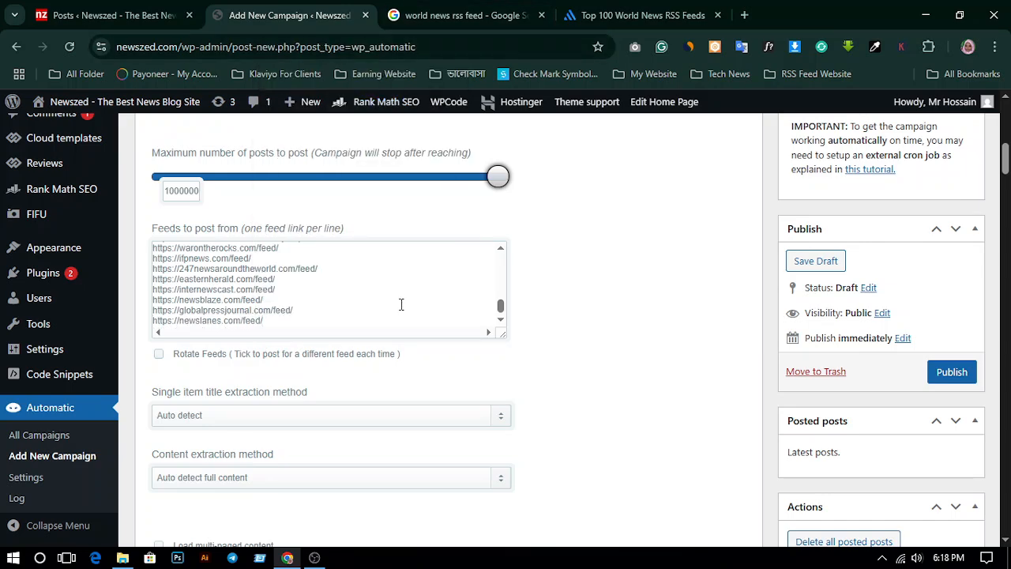
key("Return")
Skip AkinBlog and add the Public News Update RSS link from the Feedspot list as the thirty-sixth line of the campaign's feeds
left_click(729, 9)
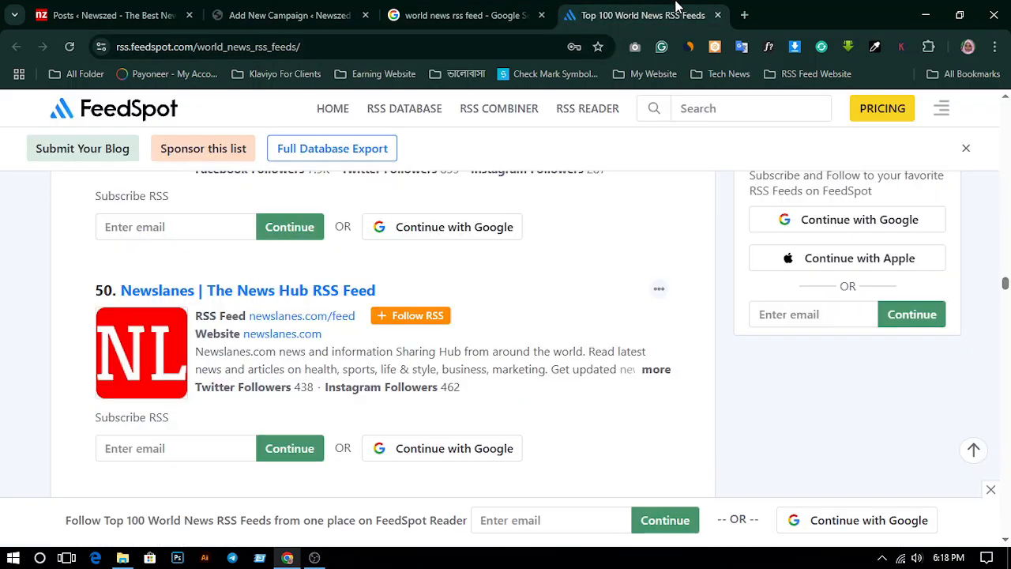
scroll(348, 359, "down", 4)
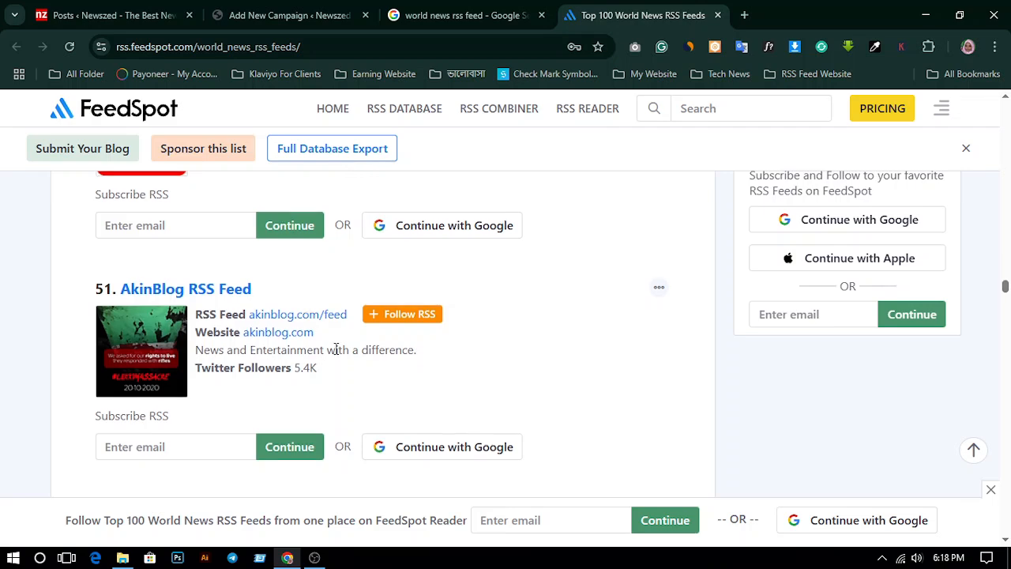
scroll(336, 348, "down", 2)
scroll(335, 353, "down", 1)
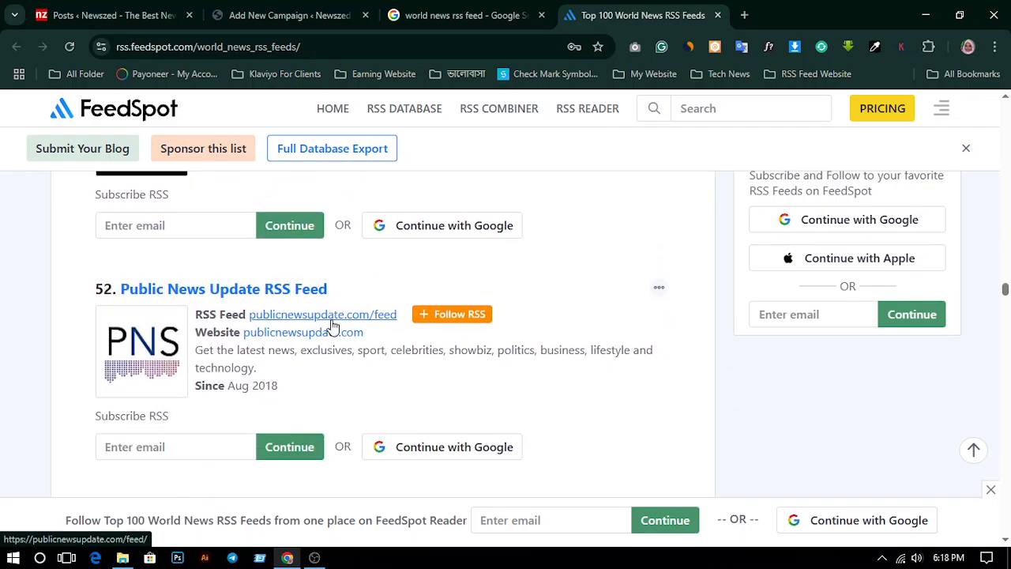
right_click(332, 317)
left_click(433, 464)
left_click(269, 15)
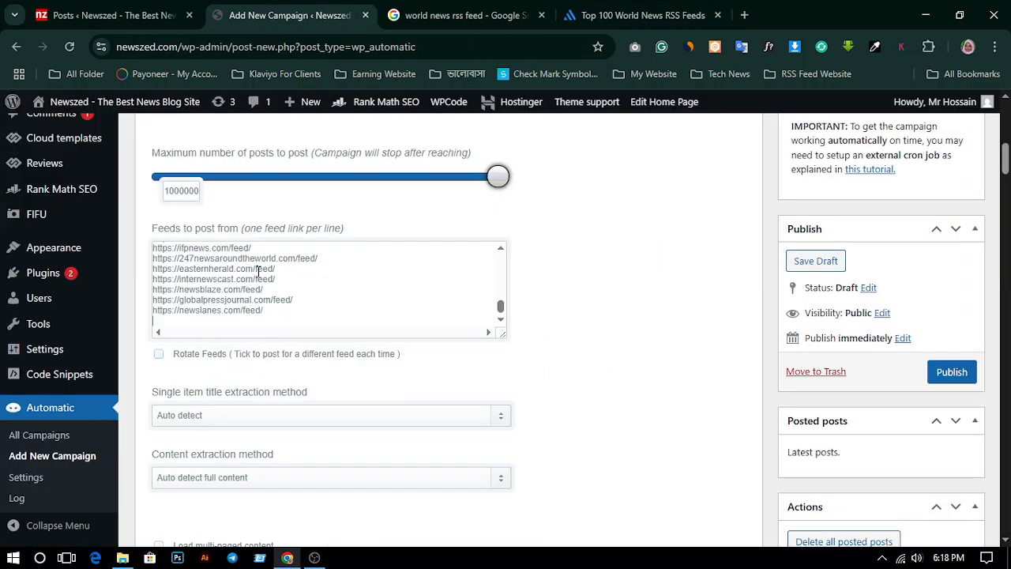
right_click(252, 320)
left_click(327, 123)
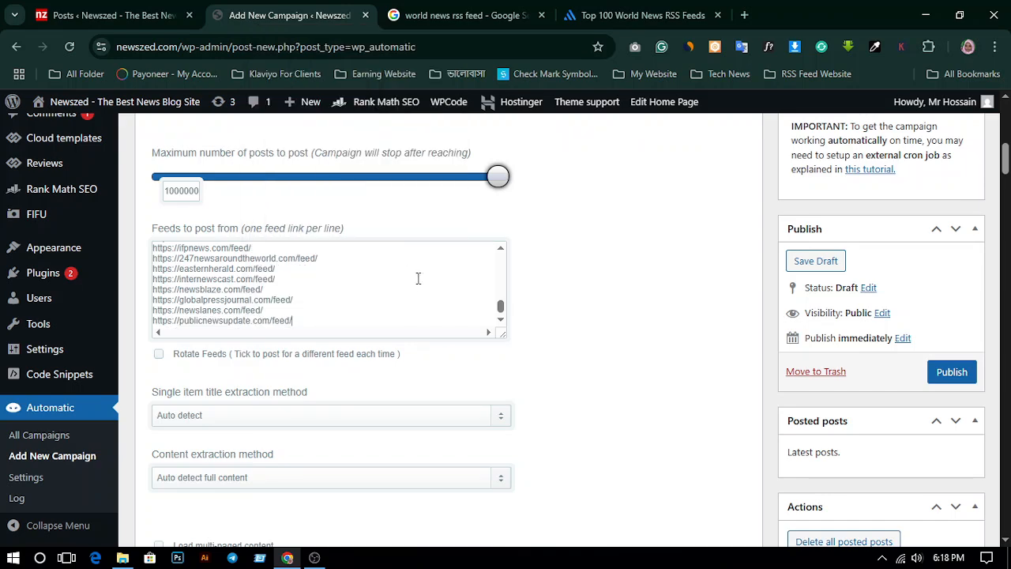
Add the USNN World News RSS link from the Feedspot list as the thirty-seventh line of the campaign's feeds
key("Return")
left_click(684, 15)
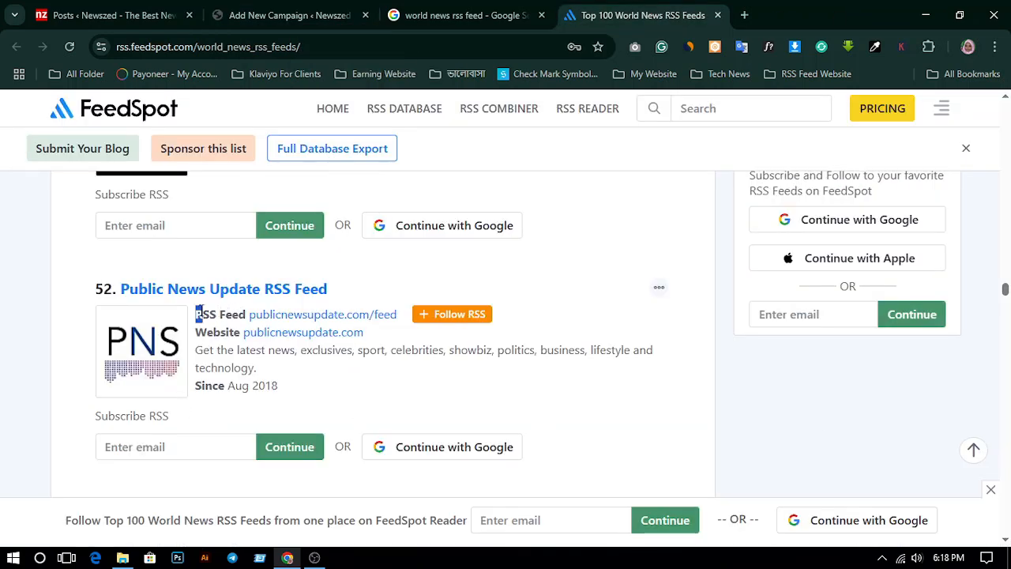
left_click_drag(199, 314, 247, 311)
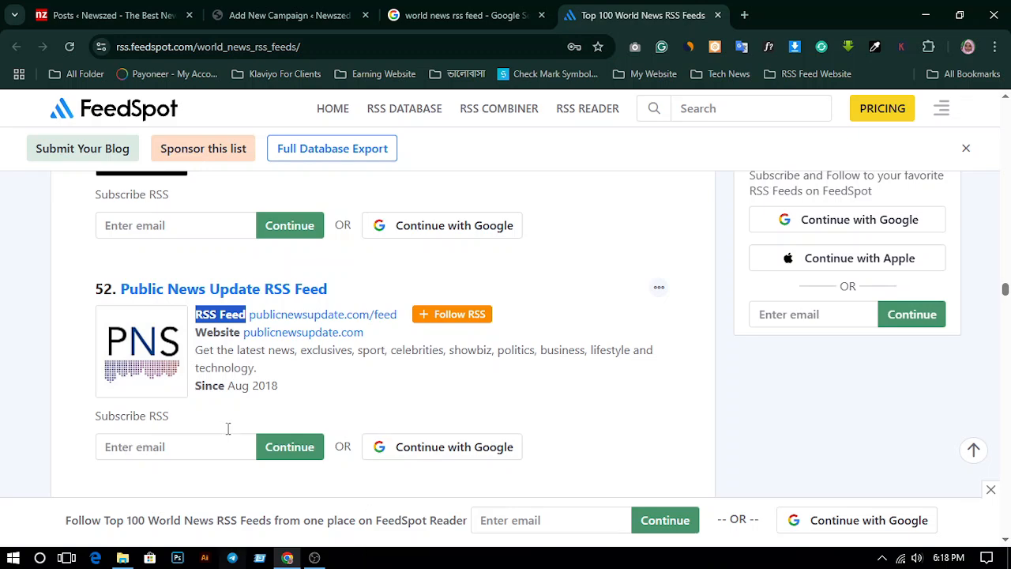
scroll(422, 443, "down", 1)
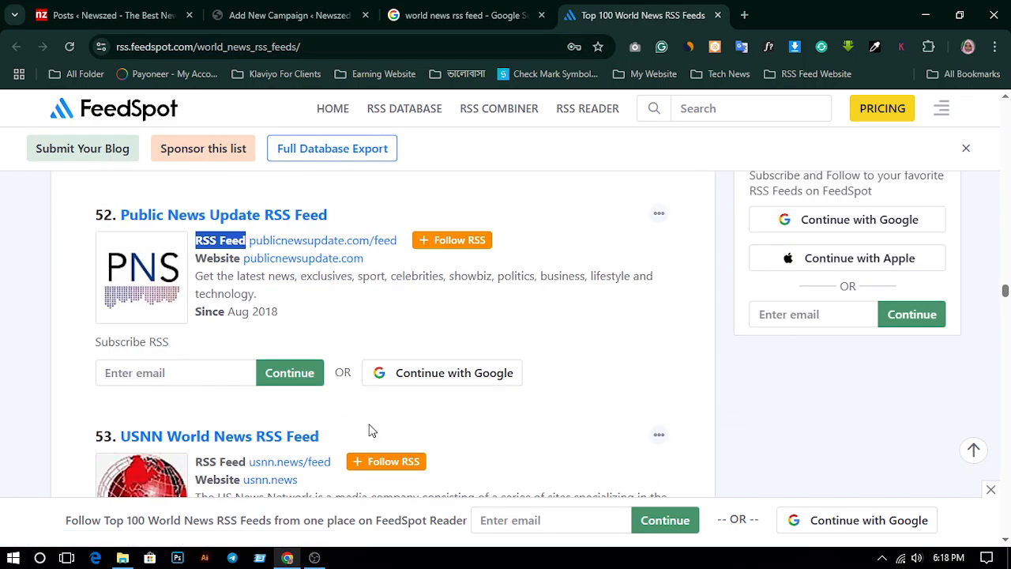
scroll(371, 430, "down", 2)
right_click(304, 315)
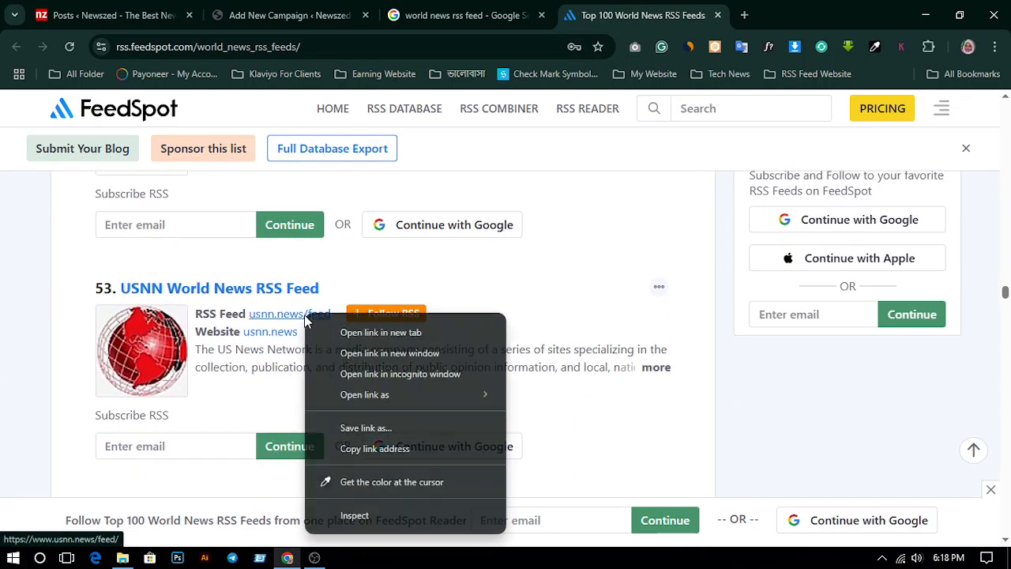
left_click(418, 448)
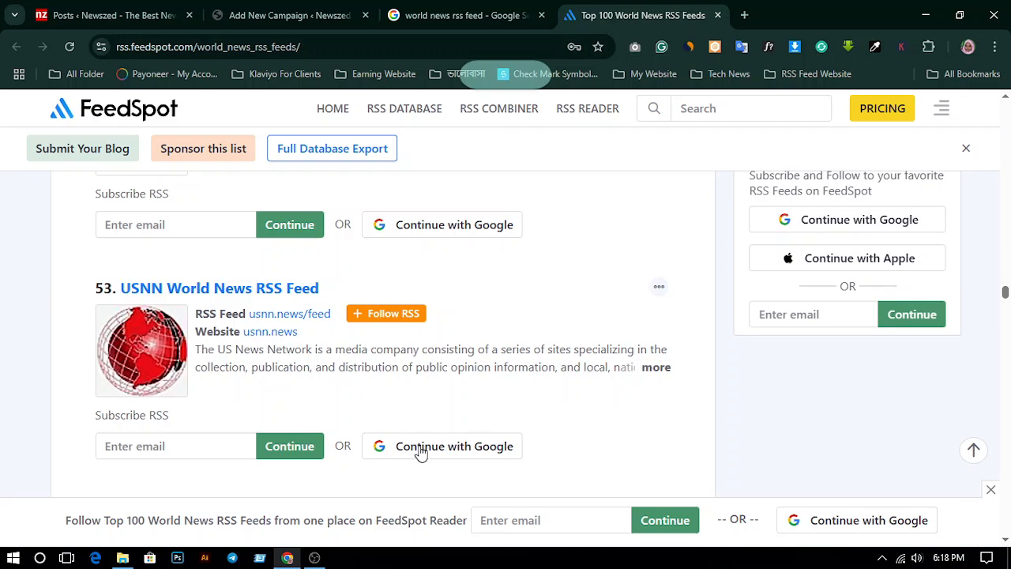
left_click(324, 24)
right_click(232, 333)
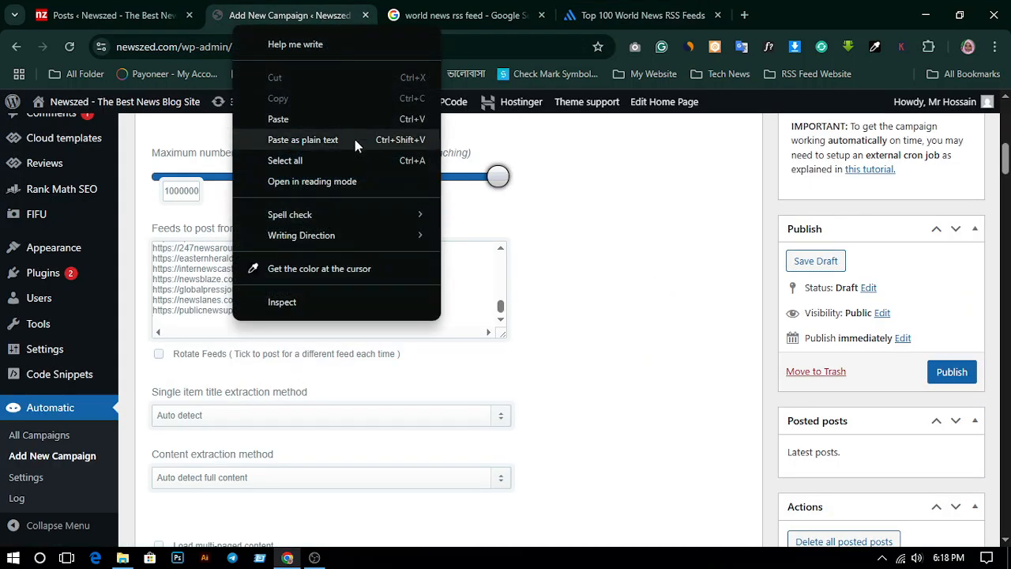
left_click(343, 122)
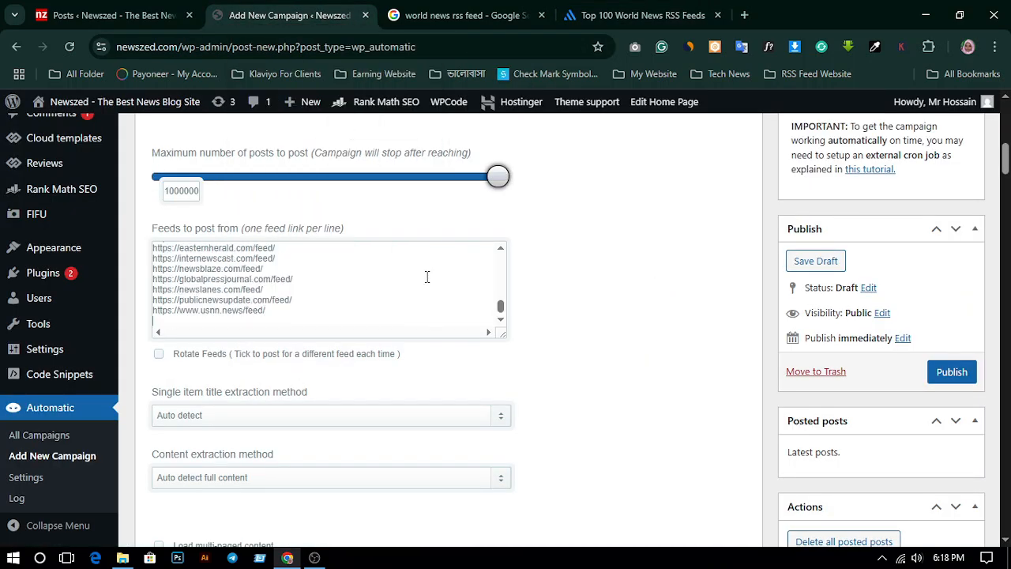
Skip feeds 54 to 56 and add the ABC Australia - World RSS link from the Feedspot list as the thirty-eighth line of the campaign's feeds
left_click(640, 15)
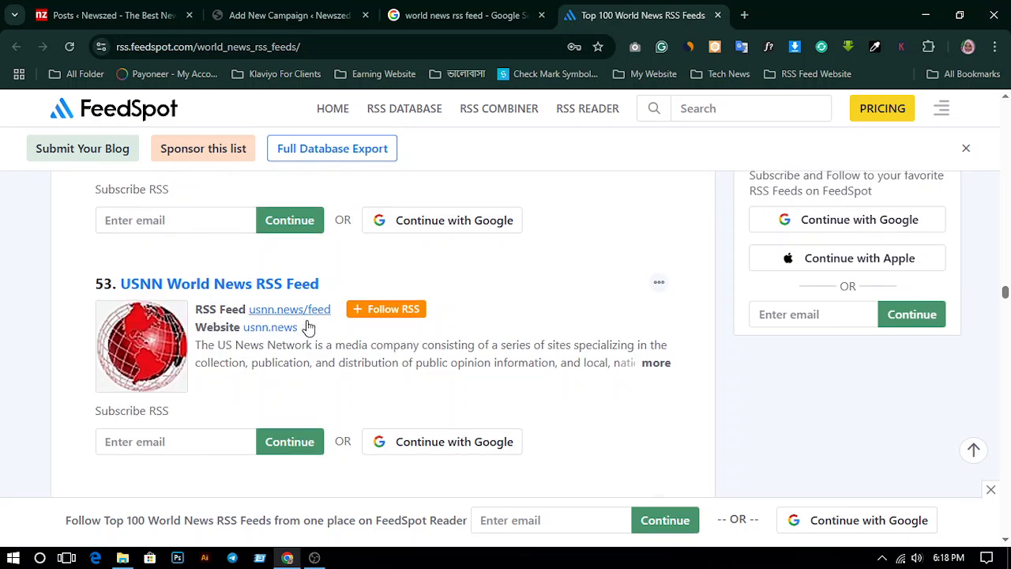
scroll(402, 321, "down", 3)
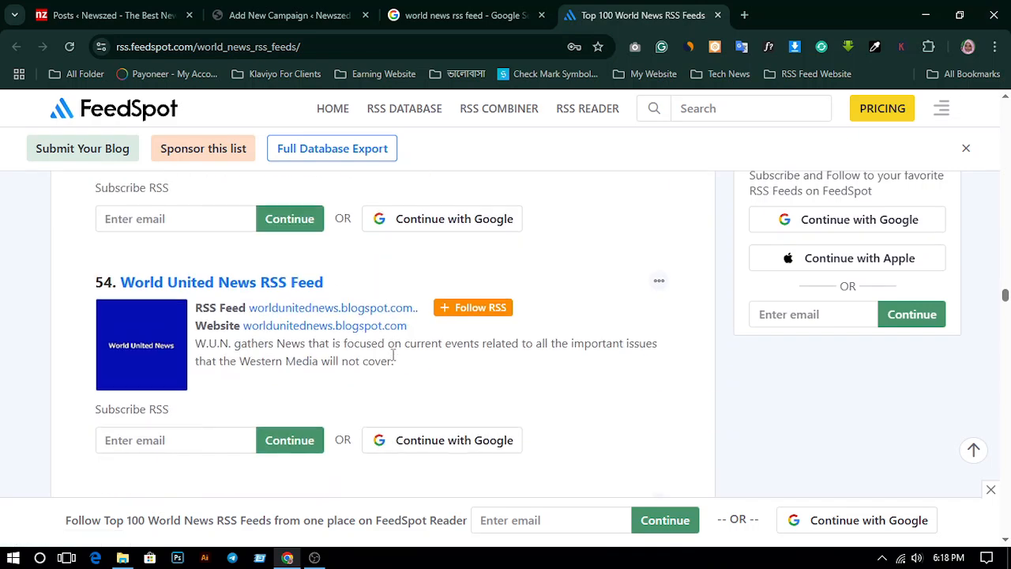
scroll(395, 355, "down", 1)
right_click(321, 243)
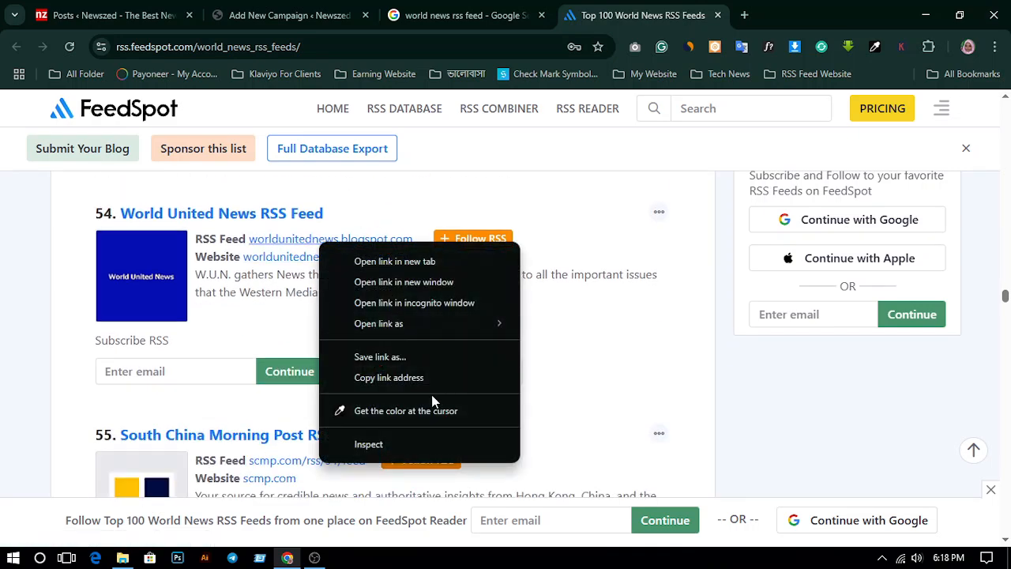
left_click(11, 388)
scroll(379, 339, "down", 3)
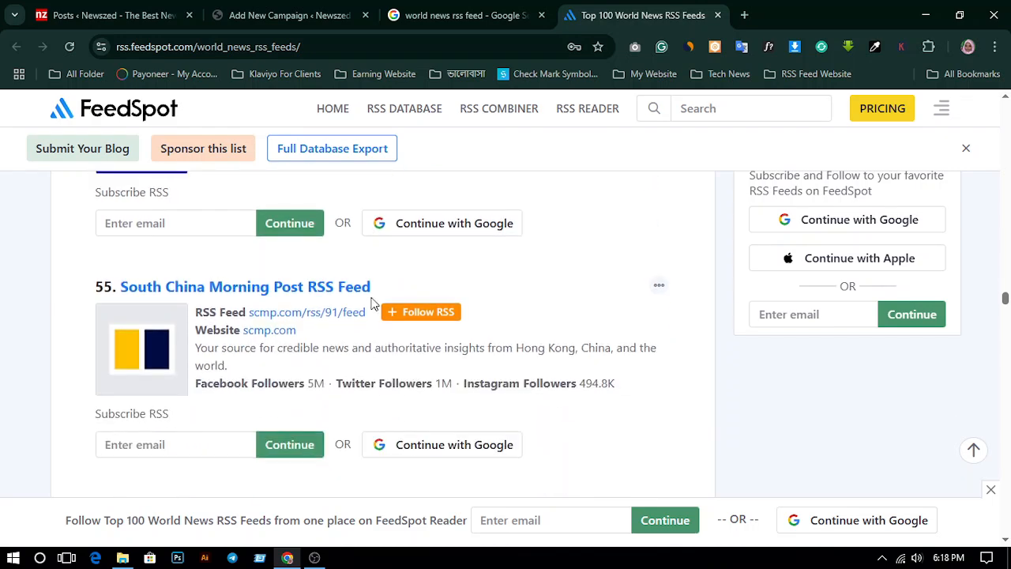
scroll(373, 304, "down", 5)
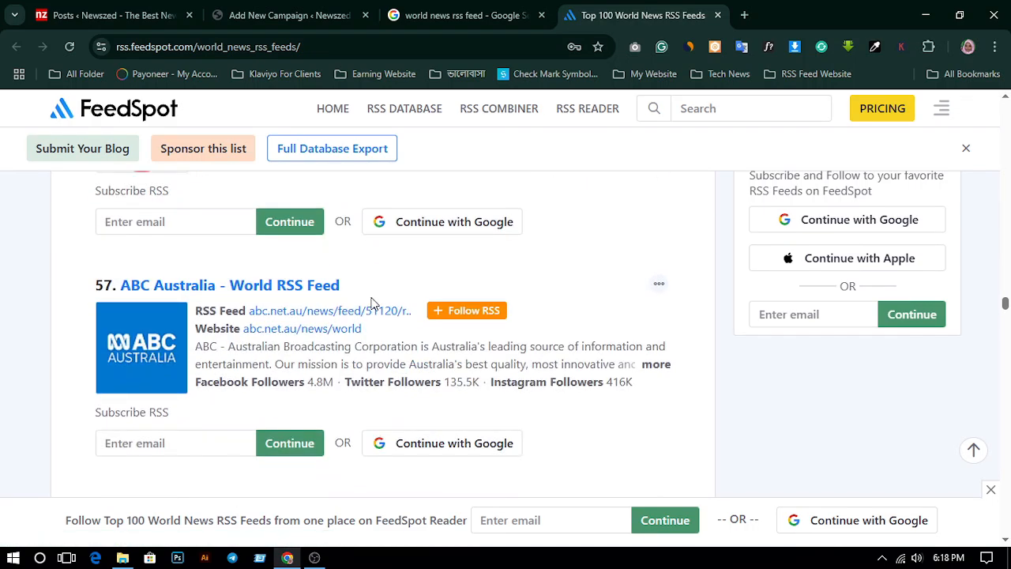
right_click(332, 312)
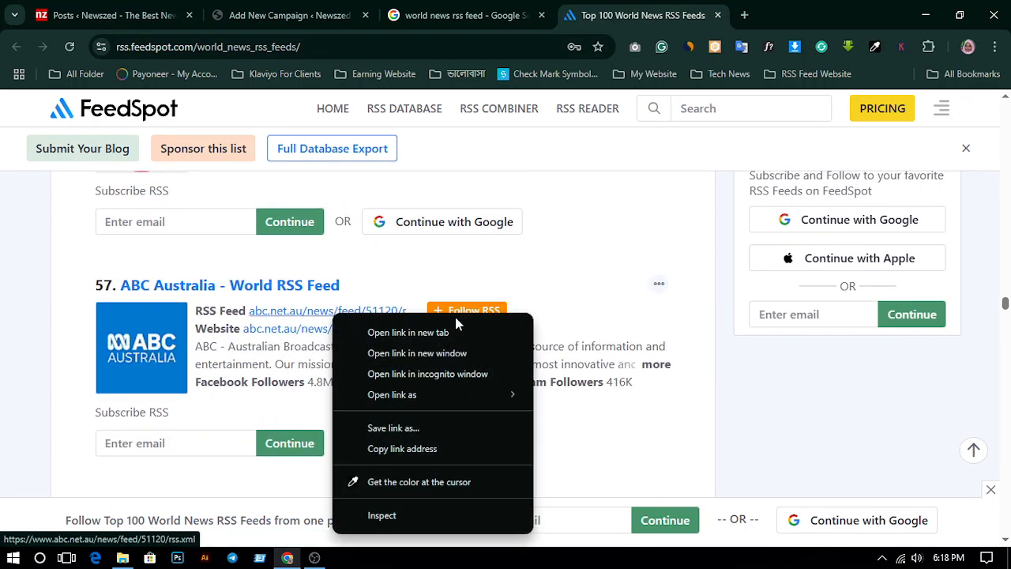
left_click(483, 447)
left_click(299, 6)
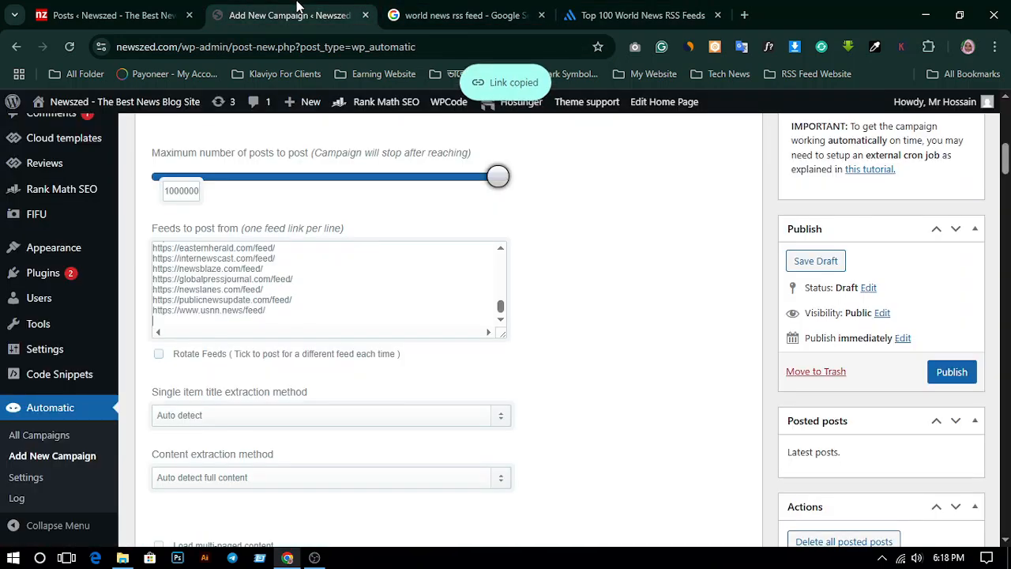
right_click(250, 319)
left_click(335, 118)
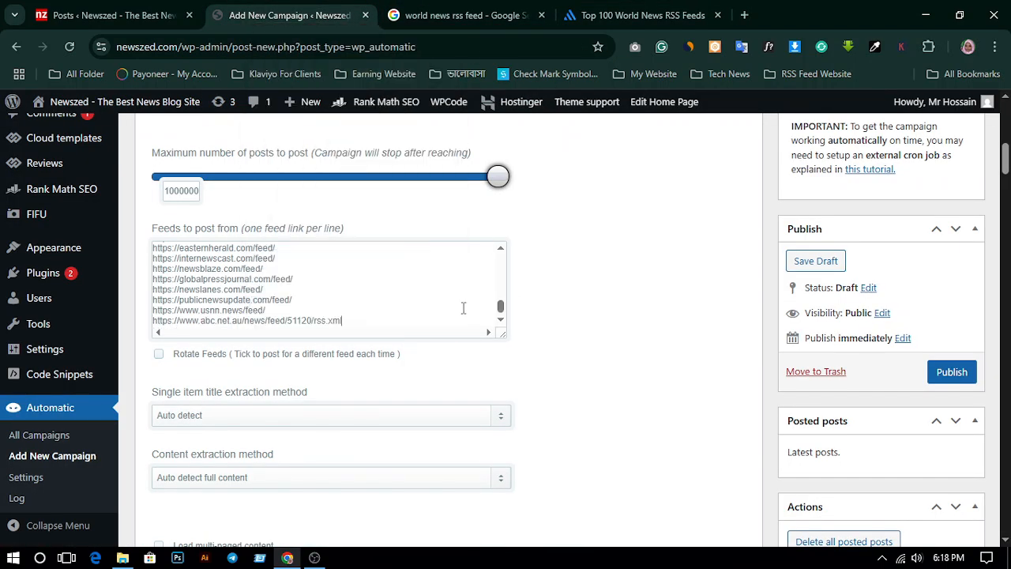
key("Return")
Add The Internet Protocol RSS link from the Feedspot list as the thirty-ninth line of the campaign's feeds
left_click(642, 15)
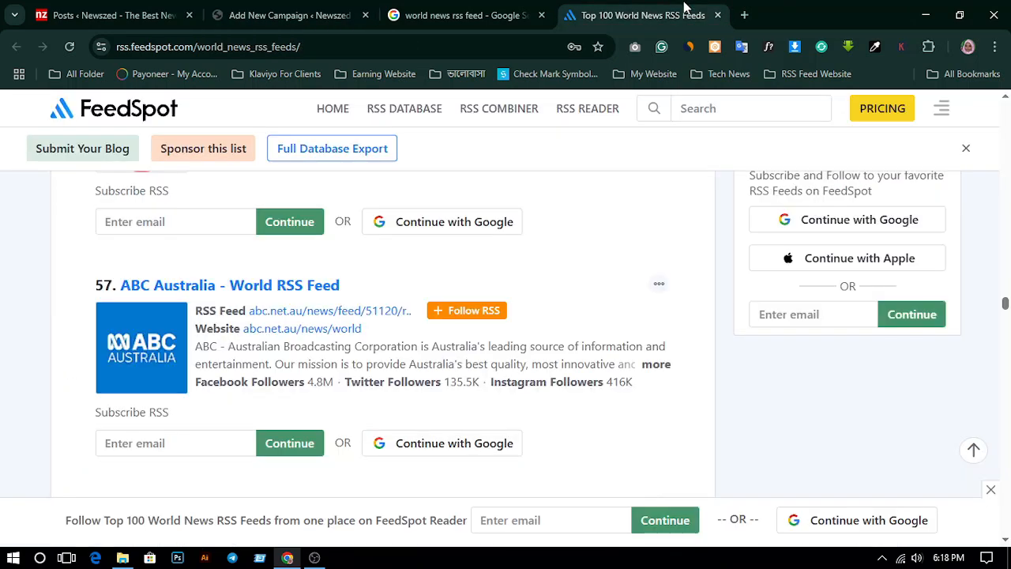
scroll(466, 394, "down", 3)
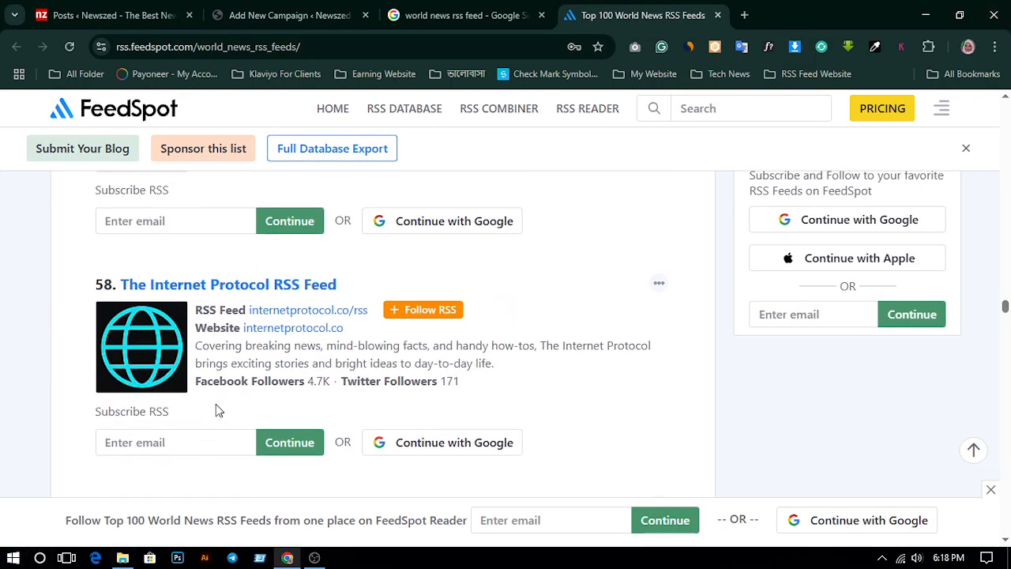
right_click(320, 316)
left_click(388, 448)
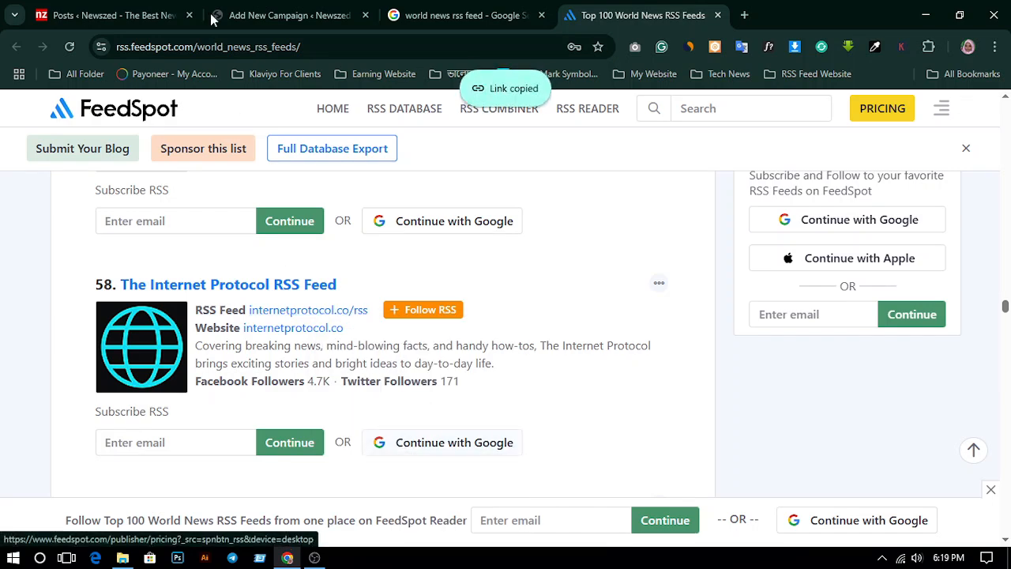
left_click(237, 15)
right_click(219, 326)
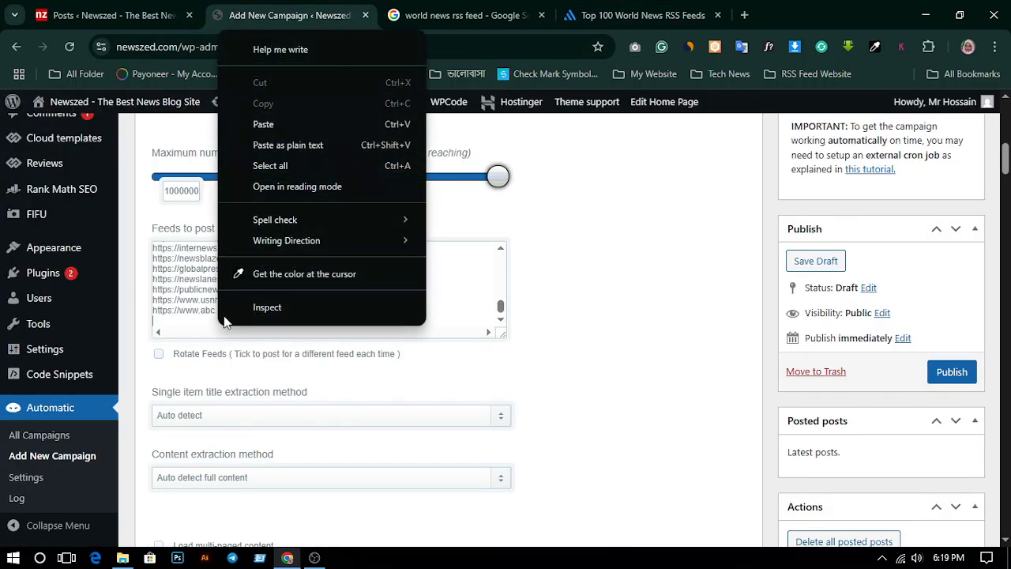
left_click(300, 127)
key("Return")
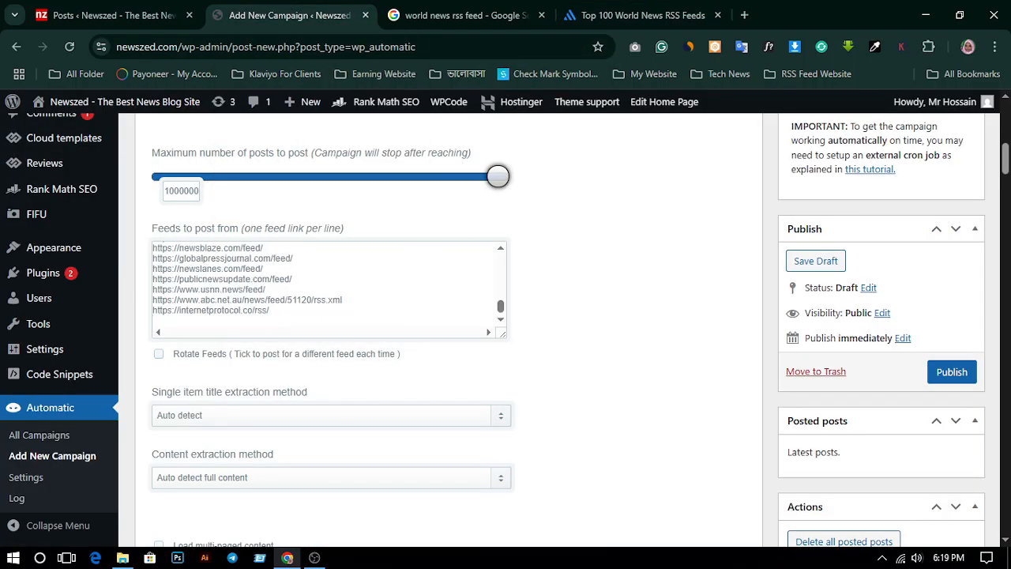
Skip feeds 59 to 63 and add the BreakingNews - World RSS link from the Feedspot list as the fortieth line of the campaign's feeds
left_click(624, 15)
scroll(526, 198, "down", 2)
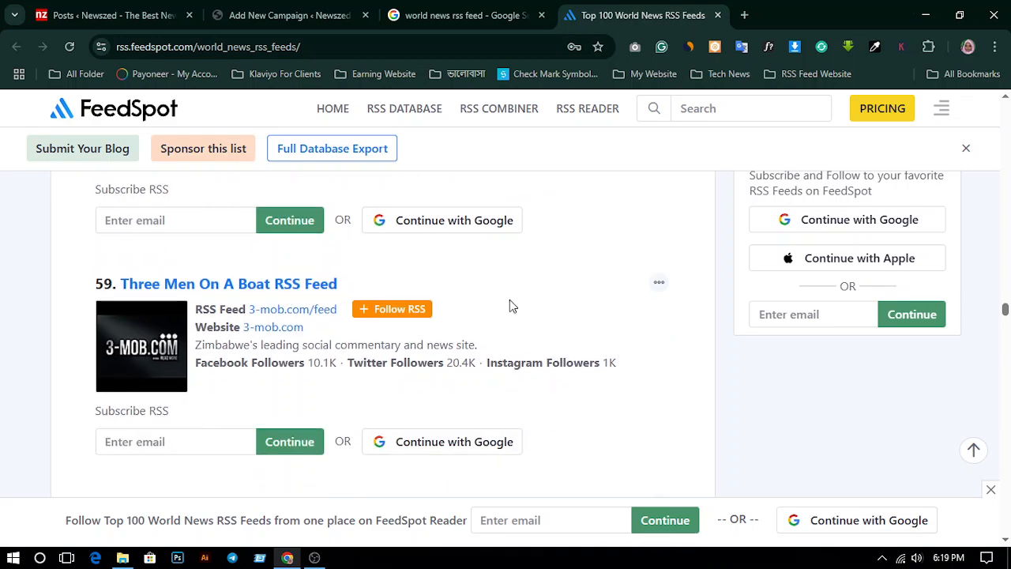
scroll(474, 316, "down", 3)
scroll(451, 320, "down", 2)
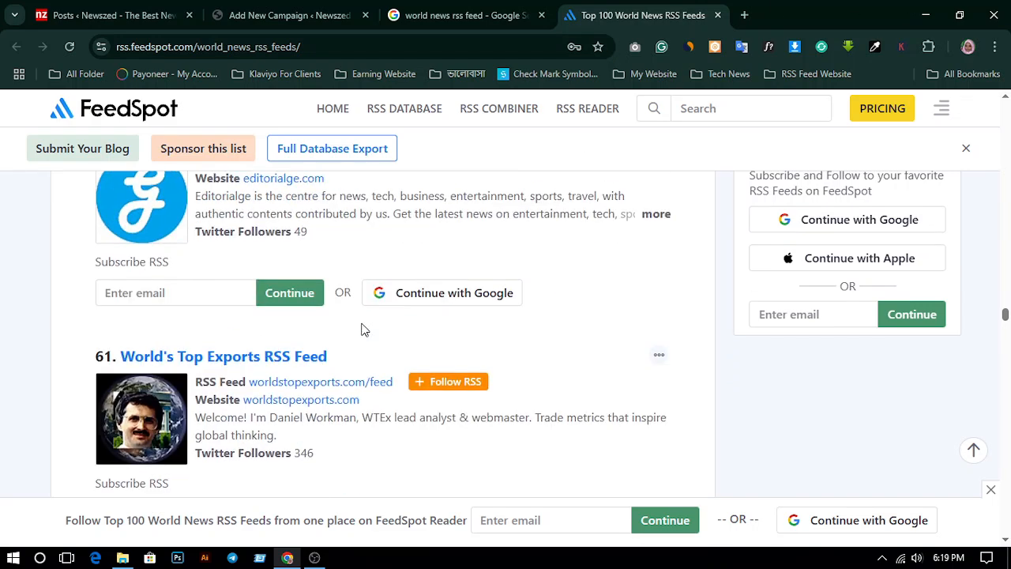
scroll(361, 330, "down", 2)
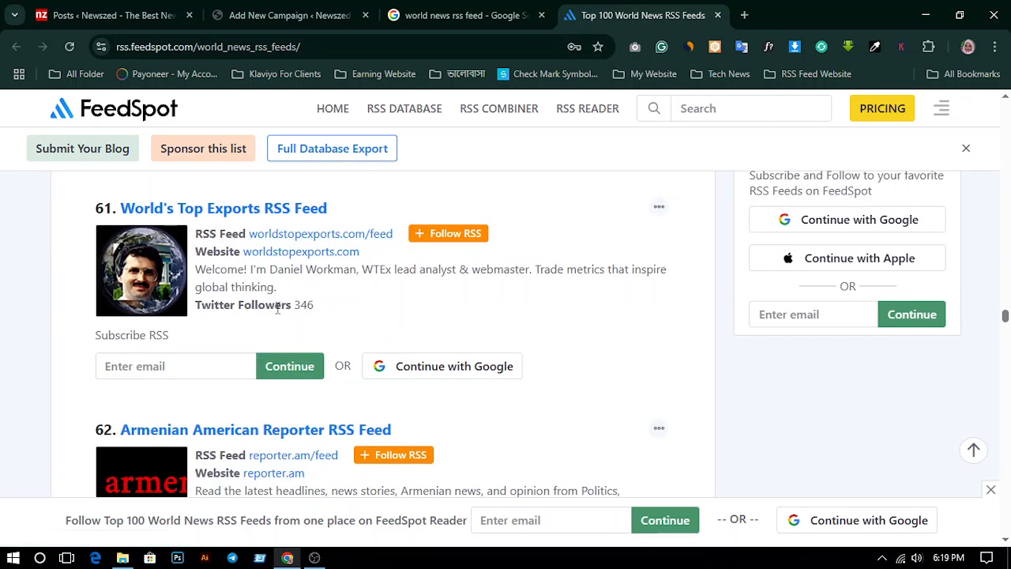
scroll(277, 308, "down", 2)
scroll(230, 299, "down", 2)
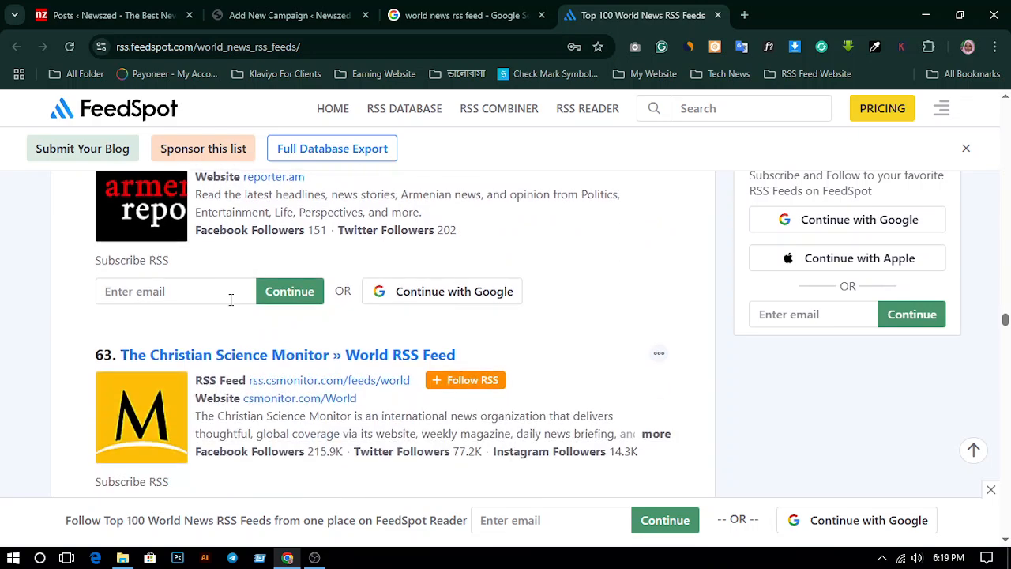
scroll(231, 299, "down", 7)
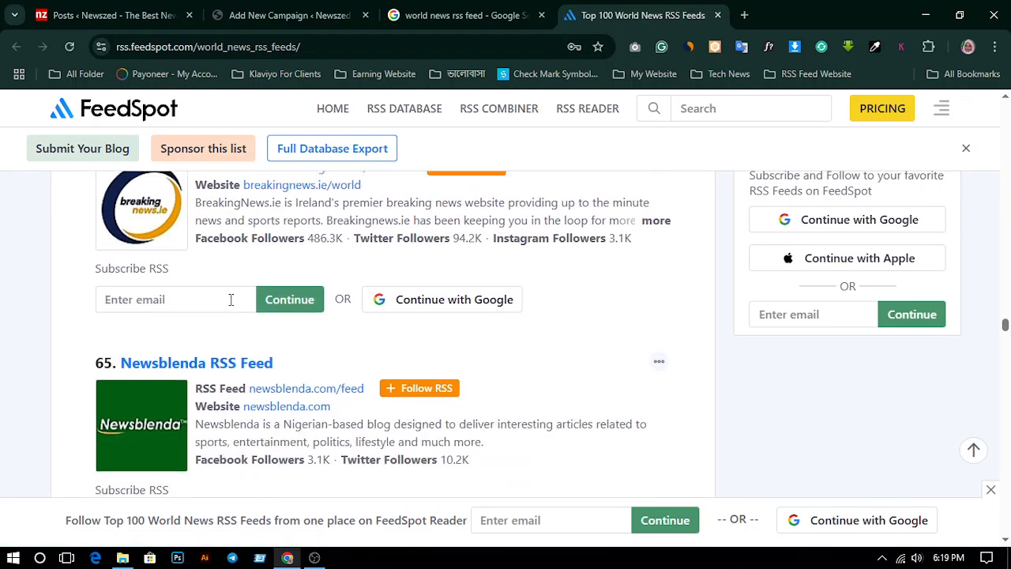
scroll(230, 299, "up", 1)
right_click(347, 235)
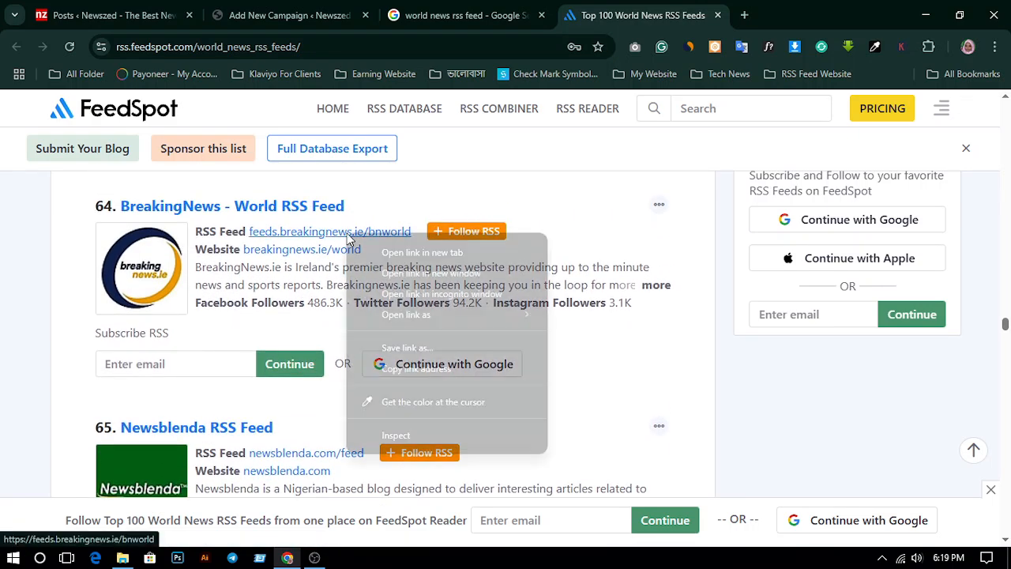
left_click(412, 368)
left_click(266, 8)
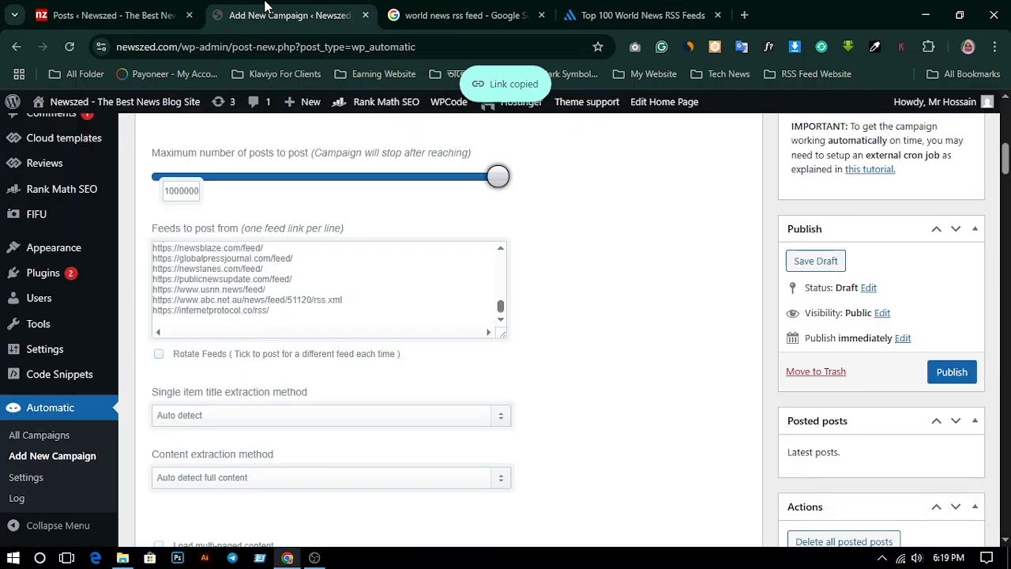
right_click(207, 330)
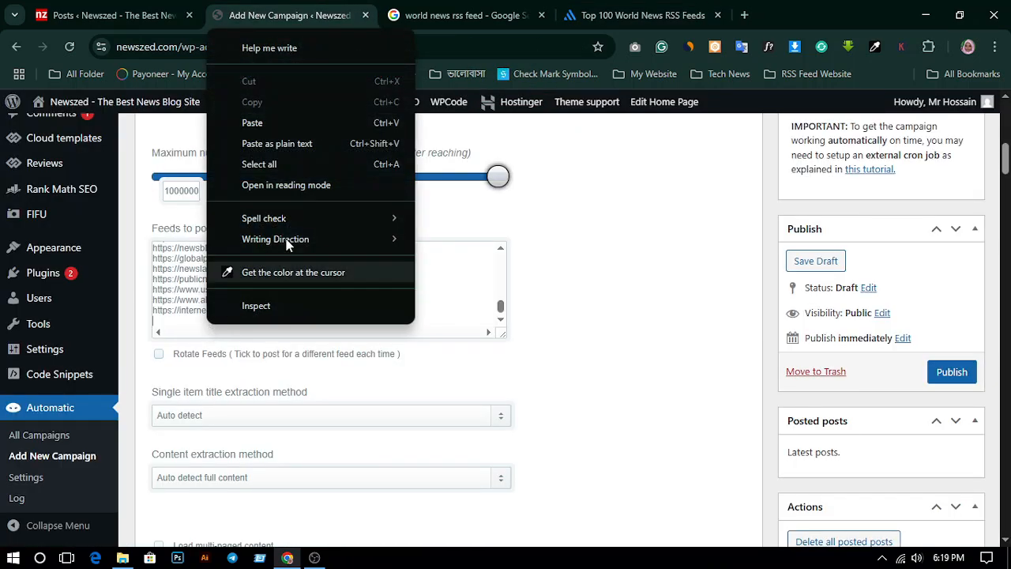
left_click(308, 126)
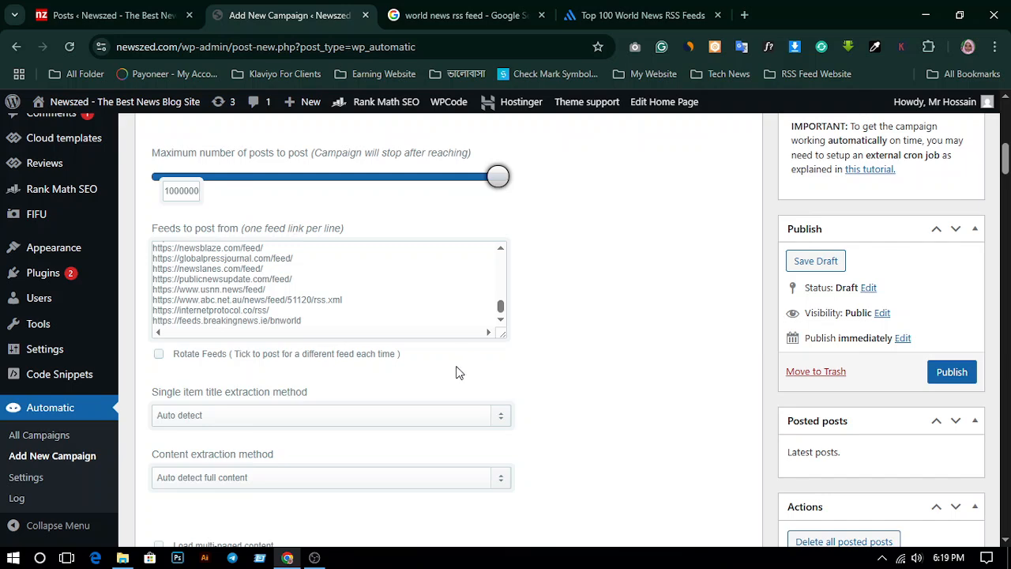
Enable extracting the original meta description as the Yoast/Rank Math meta description, and skip posts with no content or without images
scroll(455, 372, "down", 2)
scroll(470, 391, "down", 5)
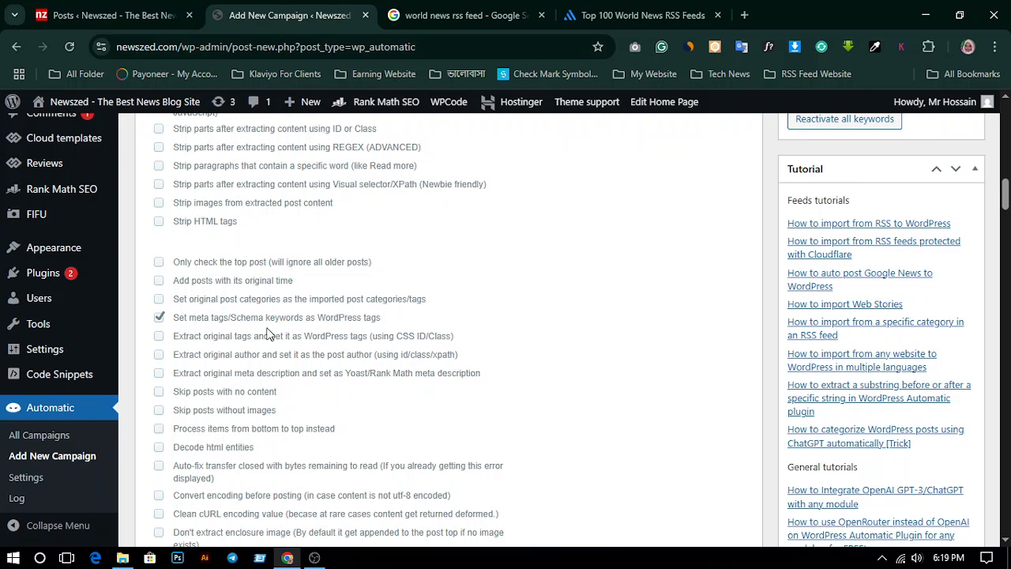
left_click(160, 336)
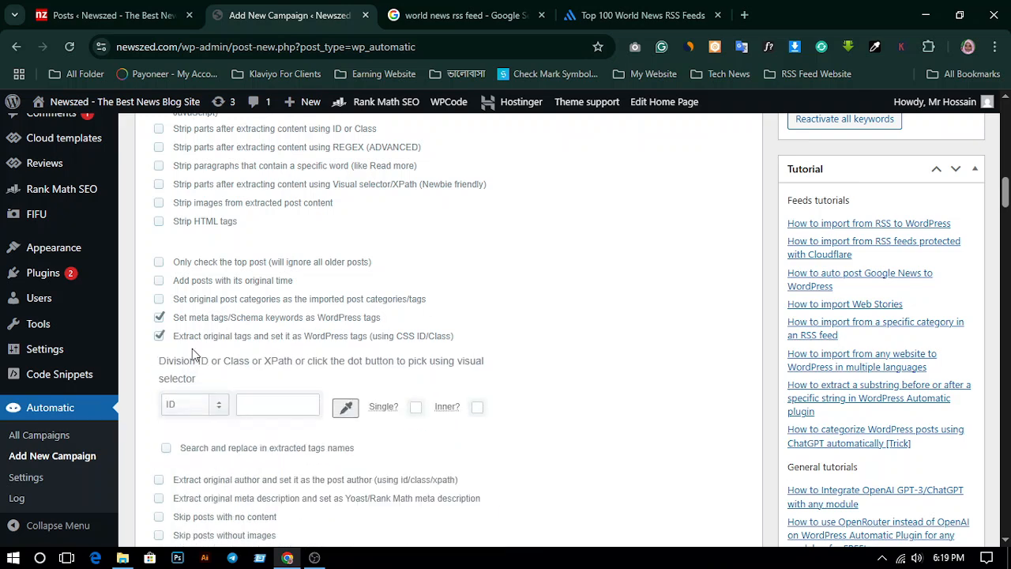
left_click(160, 336)
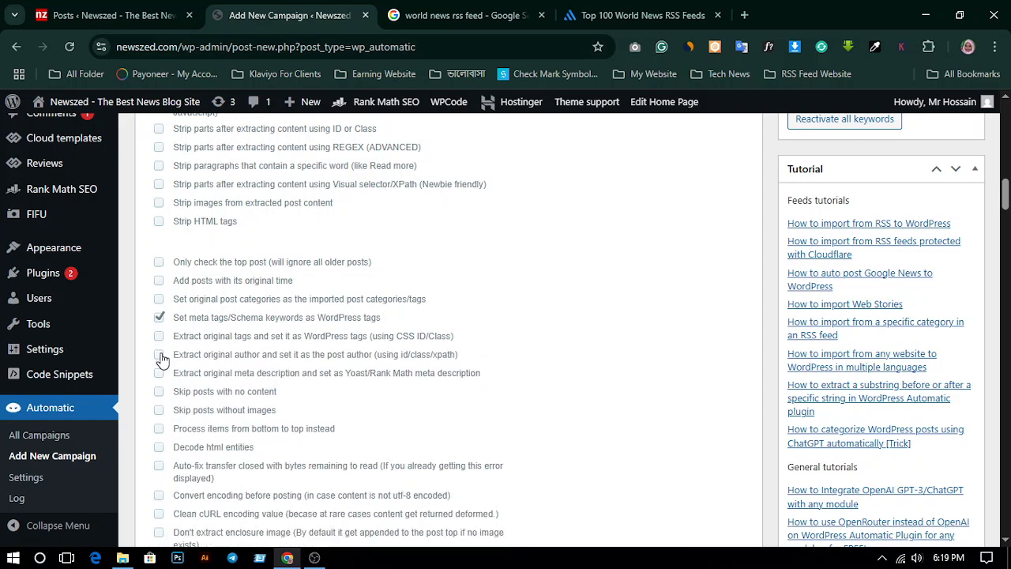
scroll(235, 336, "down", 2)
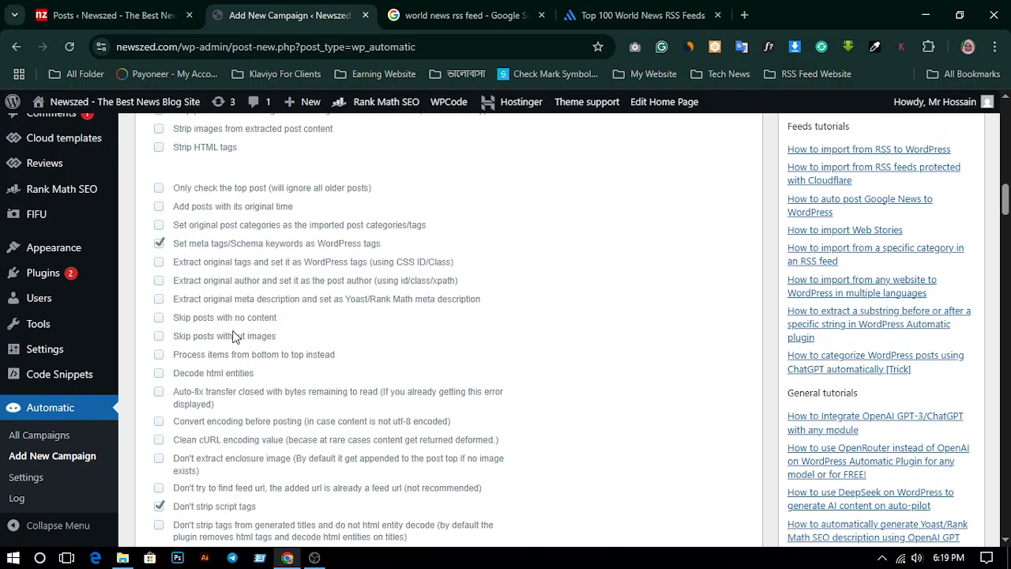
left_click(160, 299)
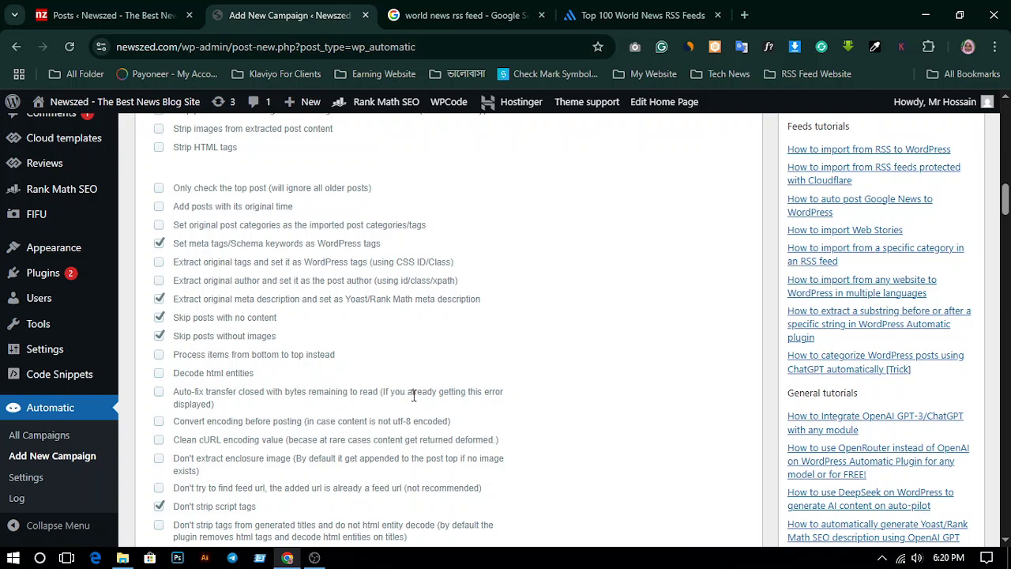
scroll(404, 392, "down", 1)
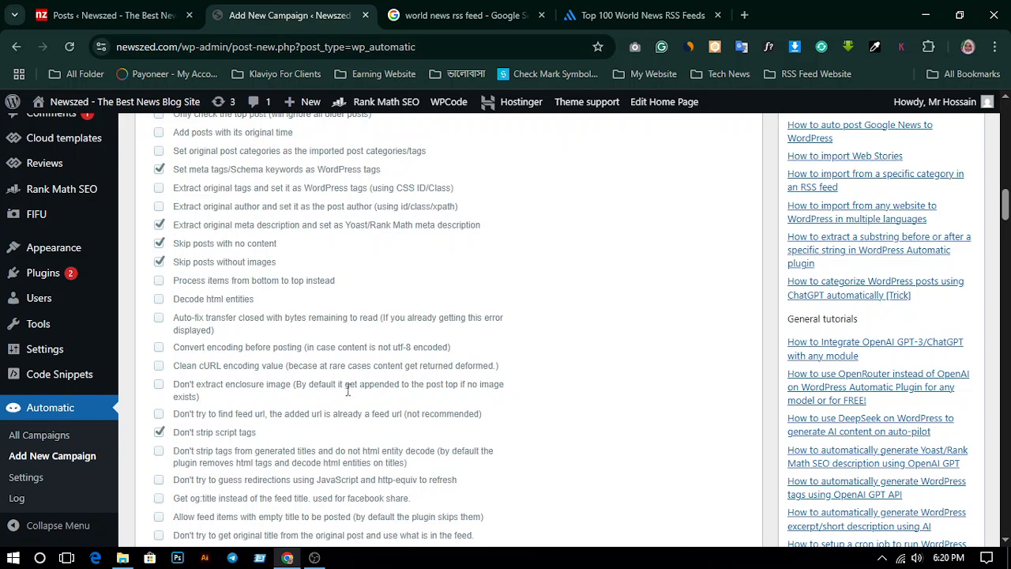
Disable the noscript lazy loading fix in the new campaign's feed options
scroll(347, 389, "up", 1)
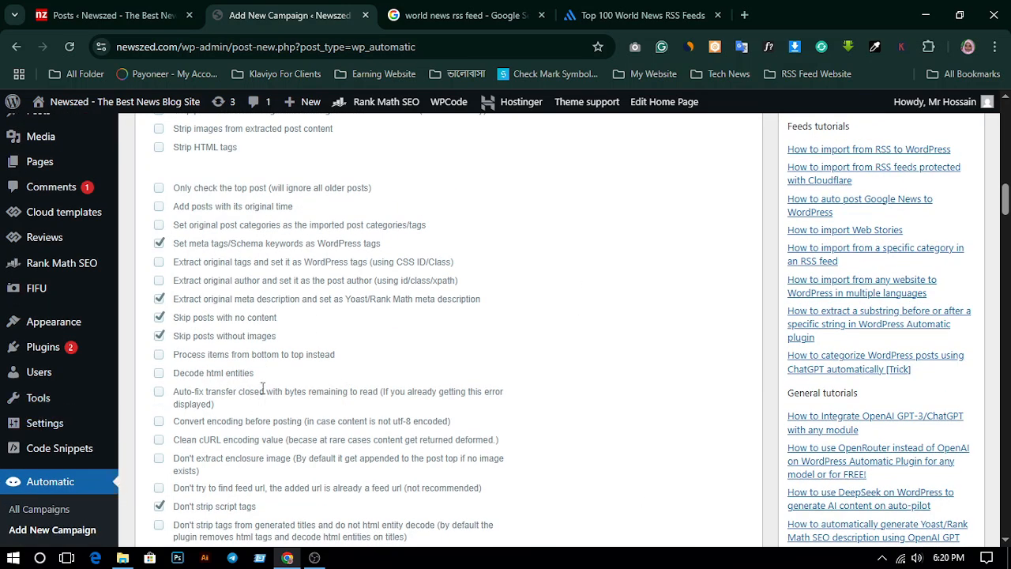
scroll(274, 421, "down", 1)
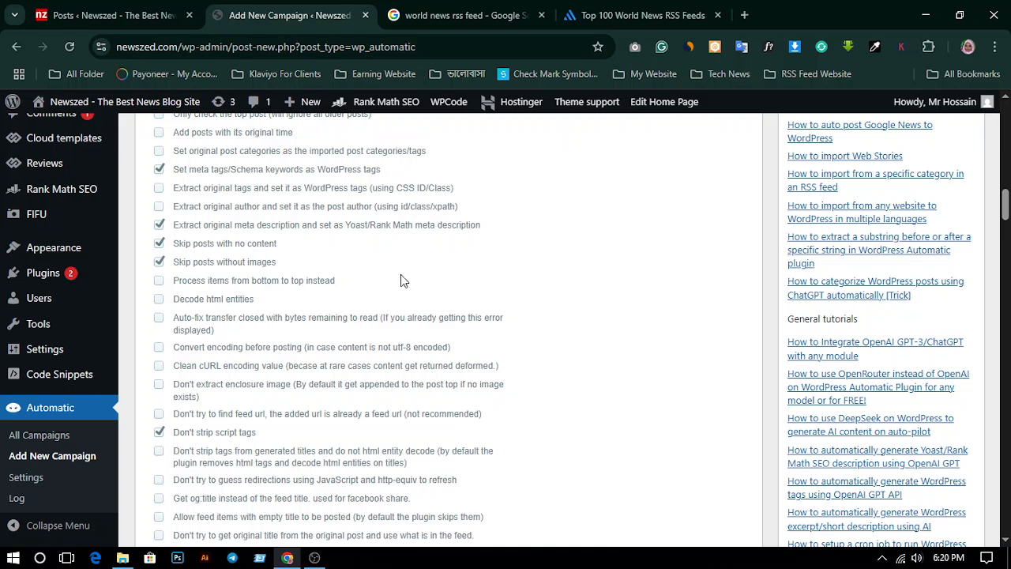
scroll(298, 380, "down", 1)
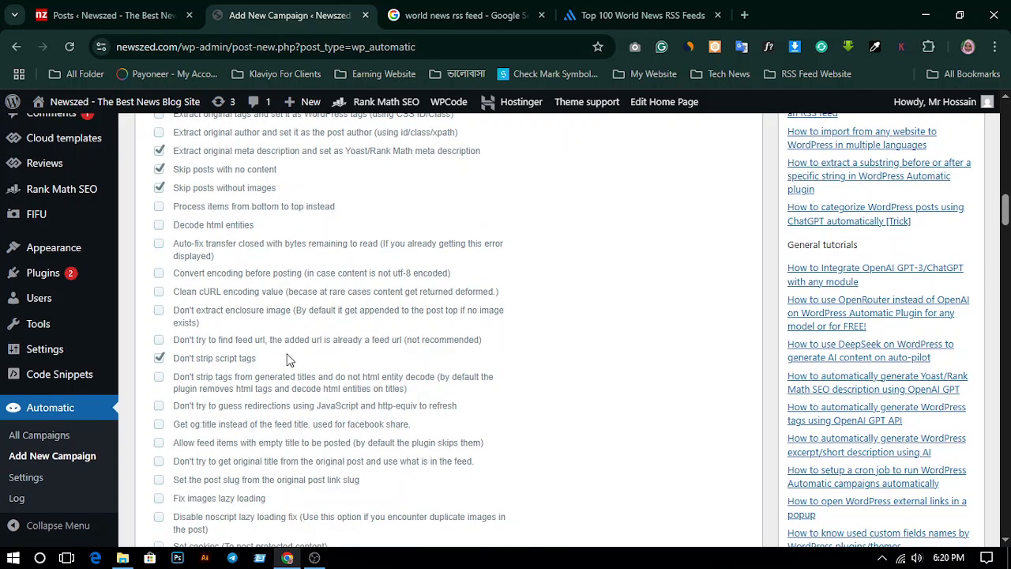
scroll(289, 359, "down", 1)
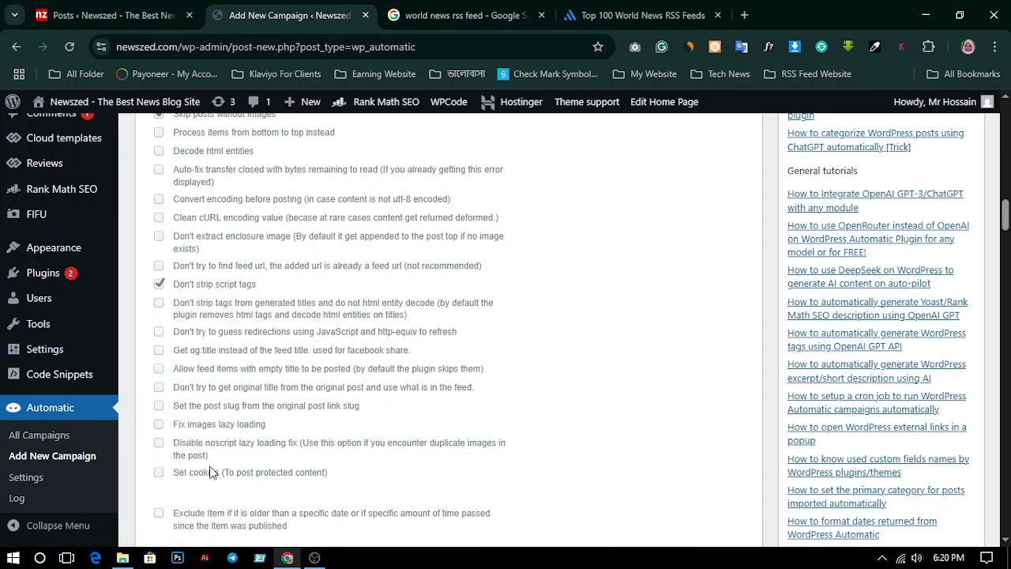
left_click(159, 444)
Open the list of all campaigns in a new browser tab placed before the new campaign's tab
right_click(43, 439)
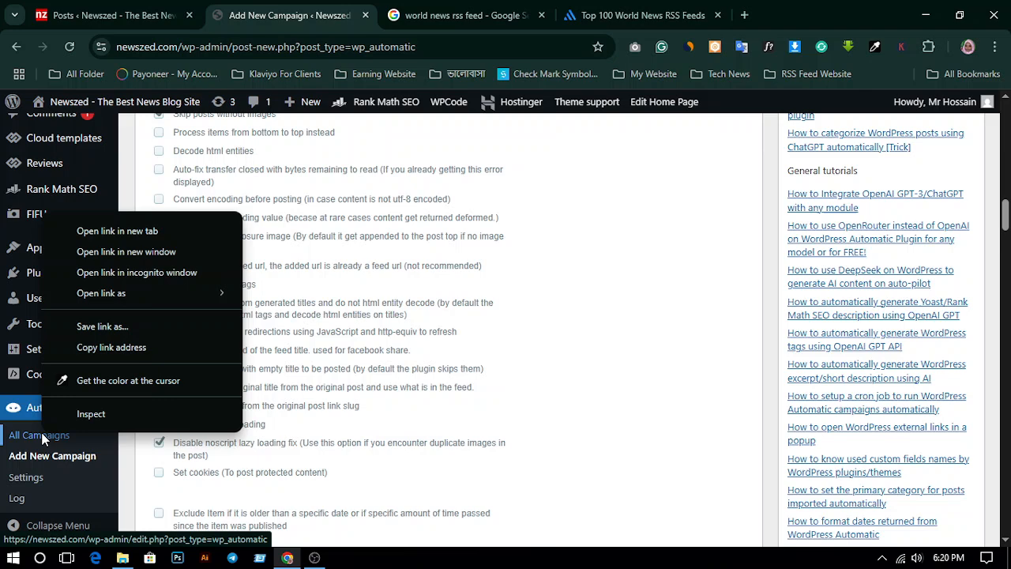
left_click(125, 230)
left_click_drag(397, 15, 309, 9)
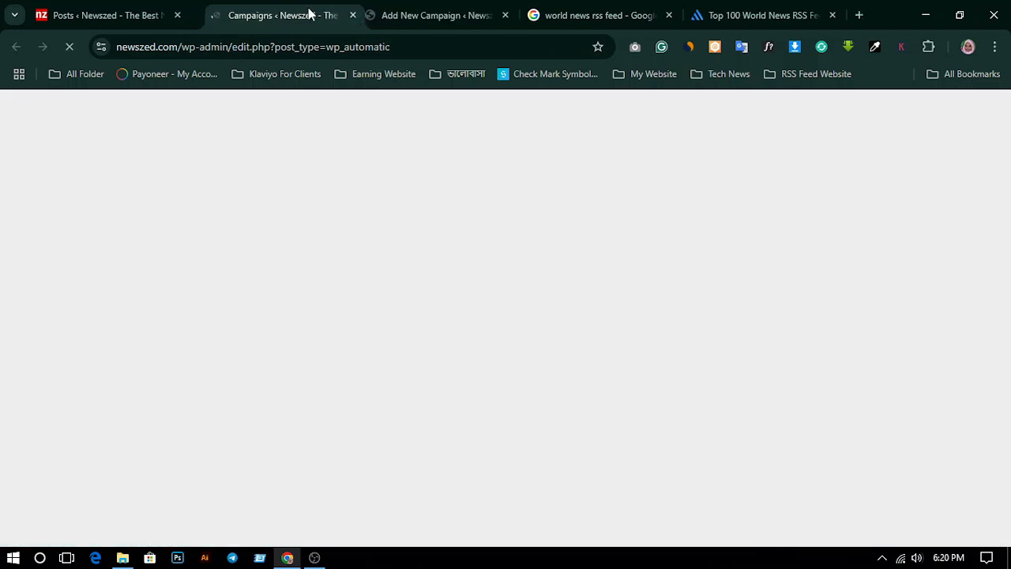
scroll(328, 356, "down", 3)
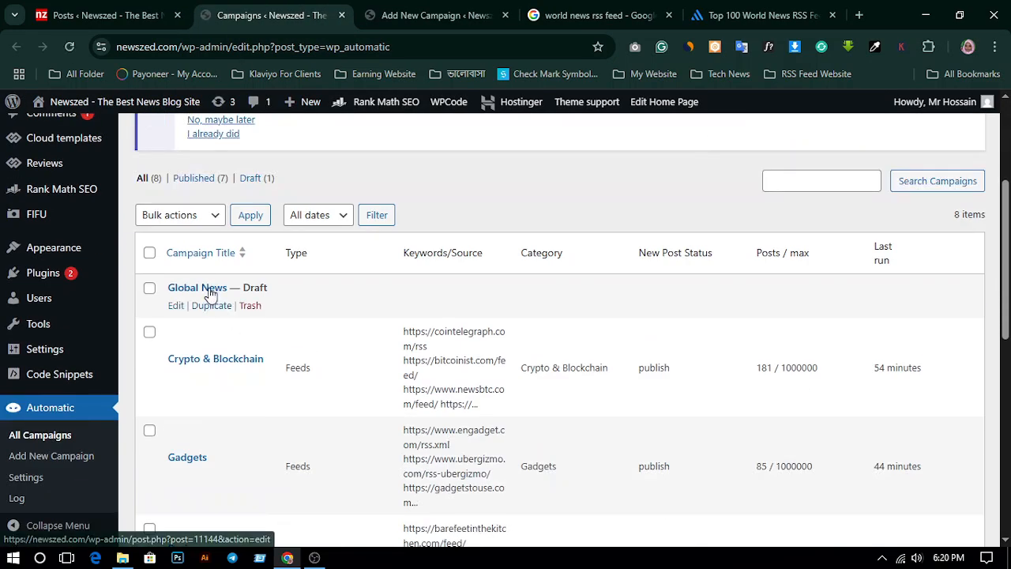
Open the existing Crypto & Blockchain campaign for editing and examine its tag extraction and post filtering options
left_click(176, 307)
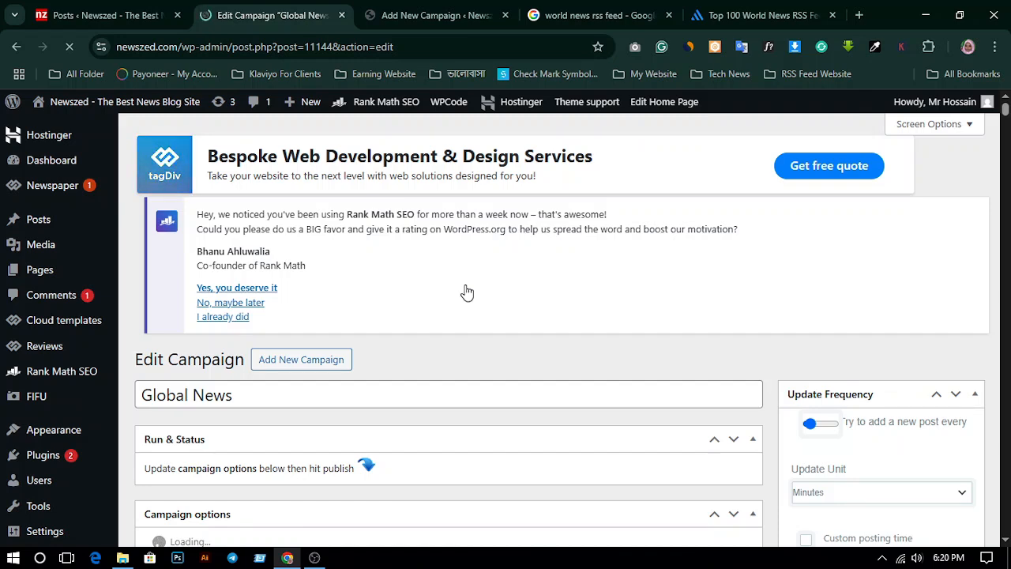
key("alt+Left")
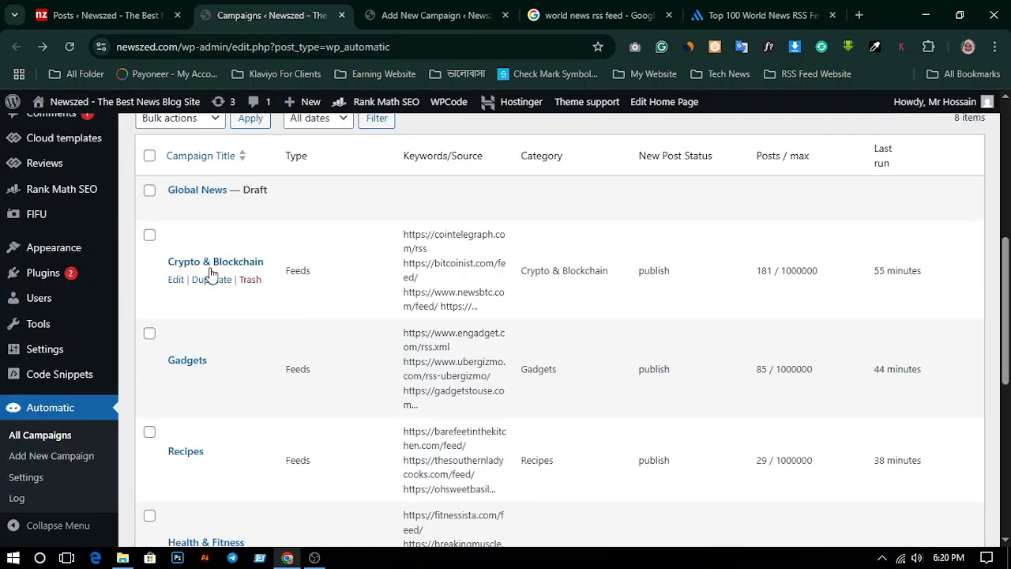
left_click(175, 281)
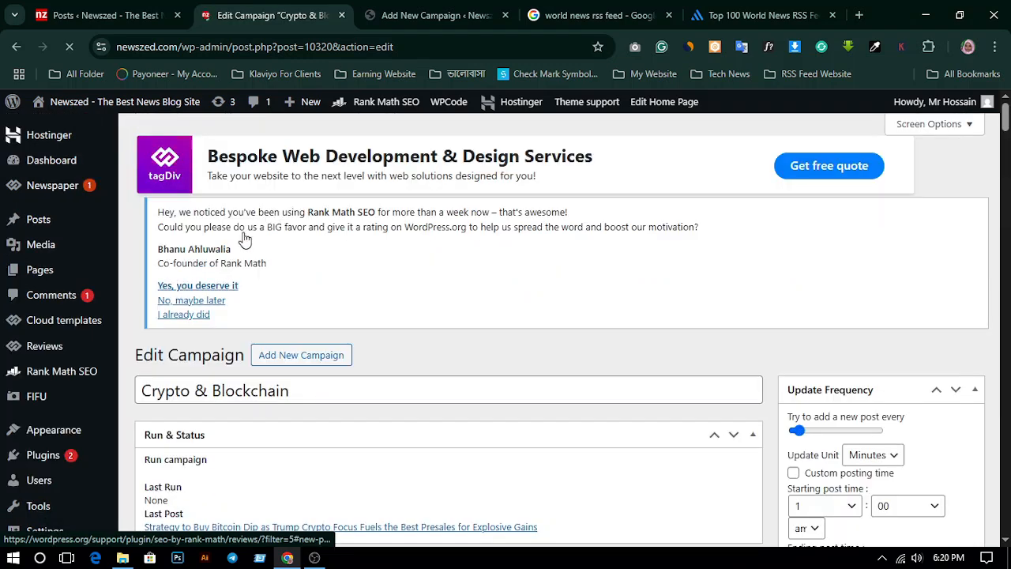
scroll(419, 307, "down", 2)
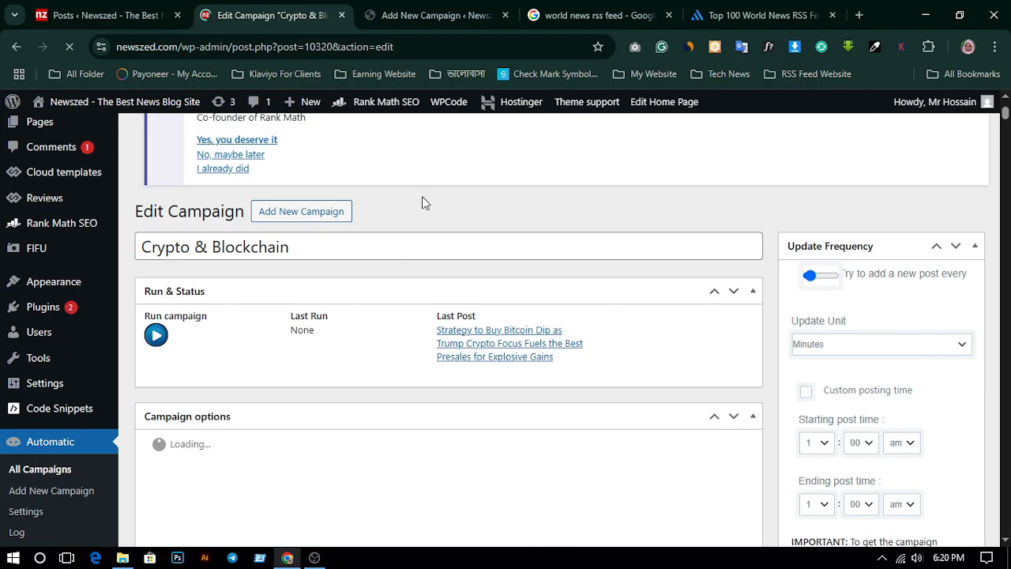
scroll(495, 263, "down", 4)
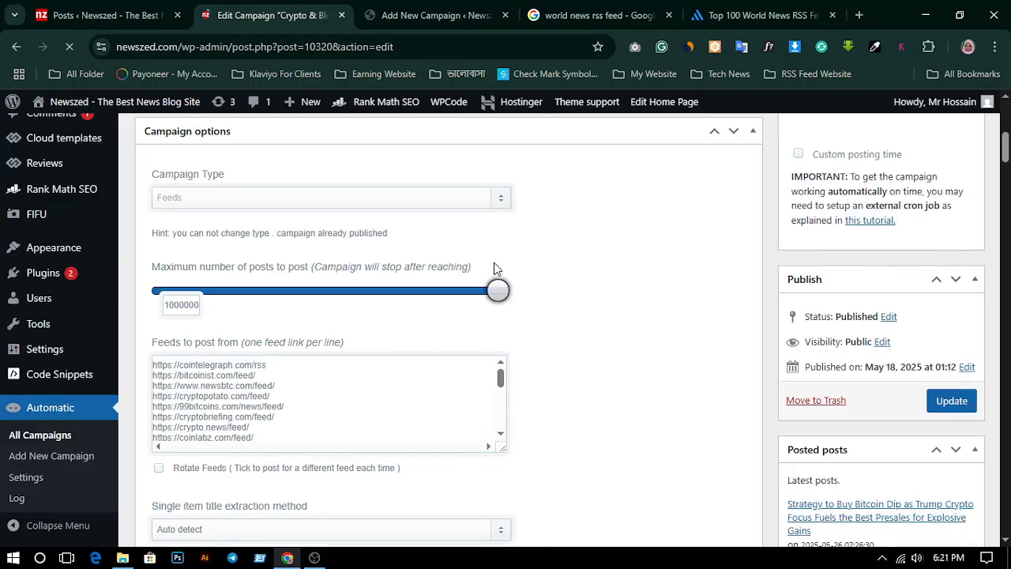
scroll(580, 237, "down", 10)
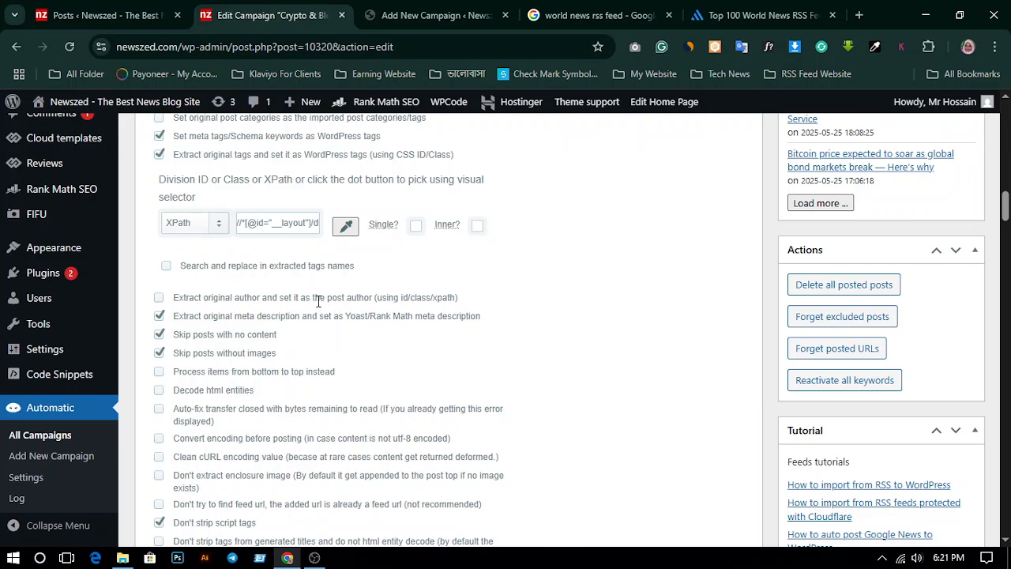
scroll(496, 278, "up", 1)
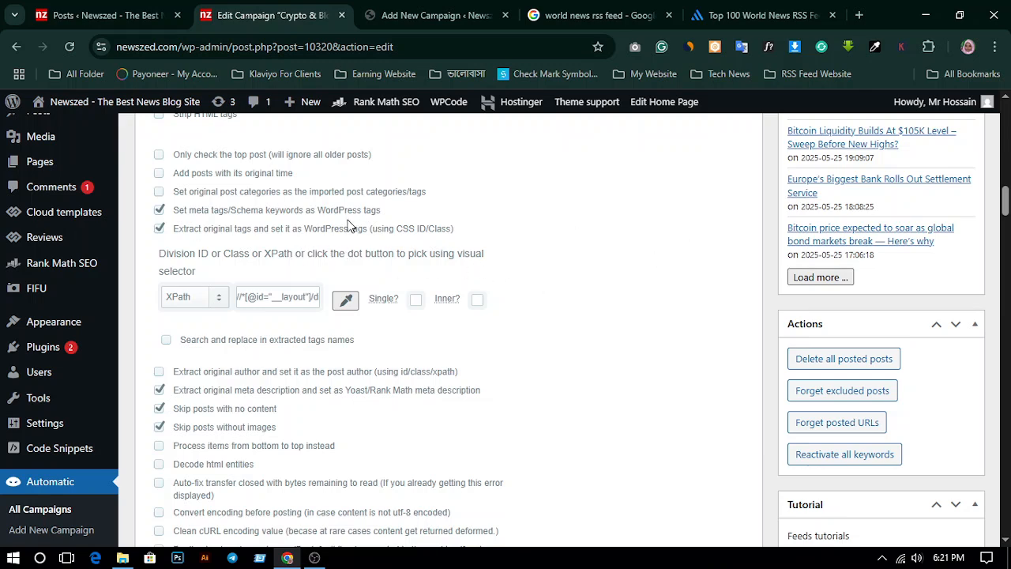
In the new campaign, enable extracting original tags as WordPress tags and pick the BBC article's main content block as the XPath with the visual selector
left_click(387, 15)
scroll(253, 261, "up", 2)
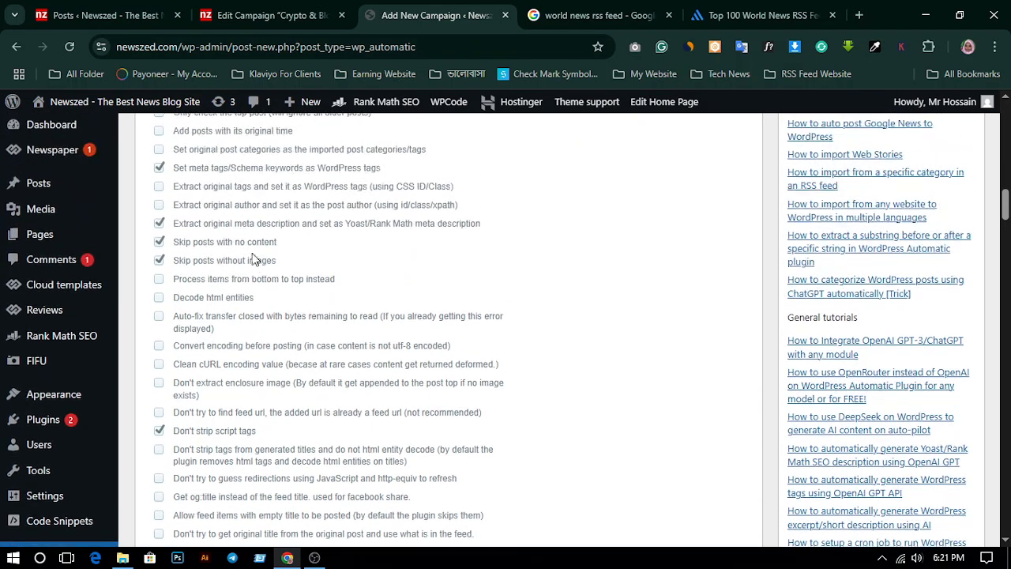
left_click(159, 189)
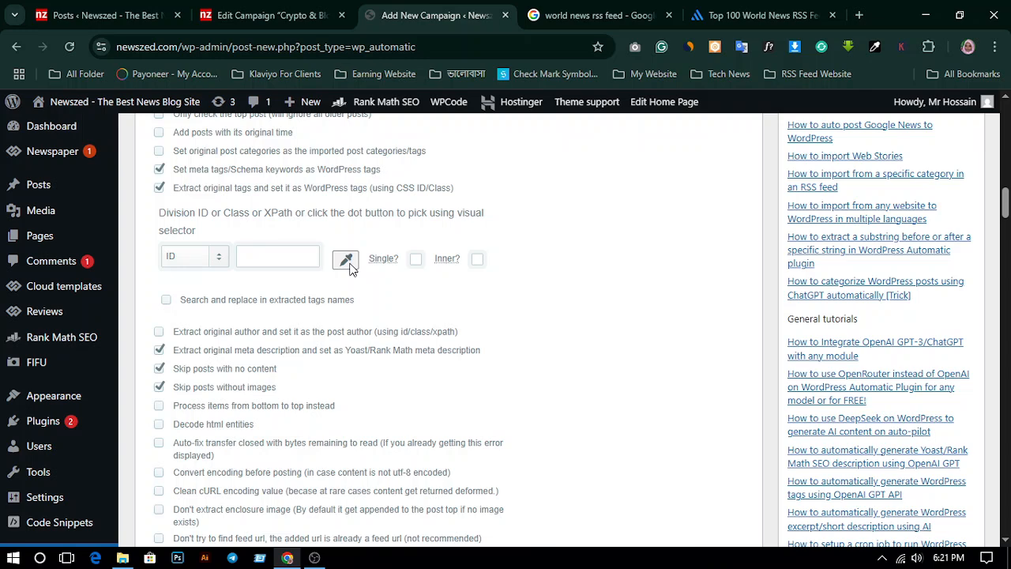
left_click(348, 265)
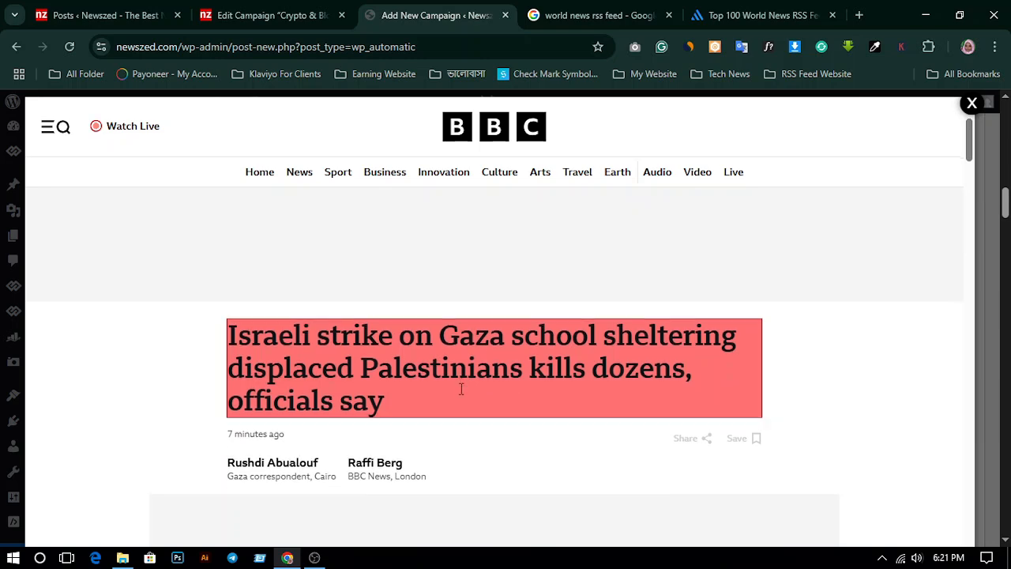
scroll(461, 388, "down", 5)
scroll(466, 321, "down", 5)
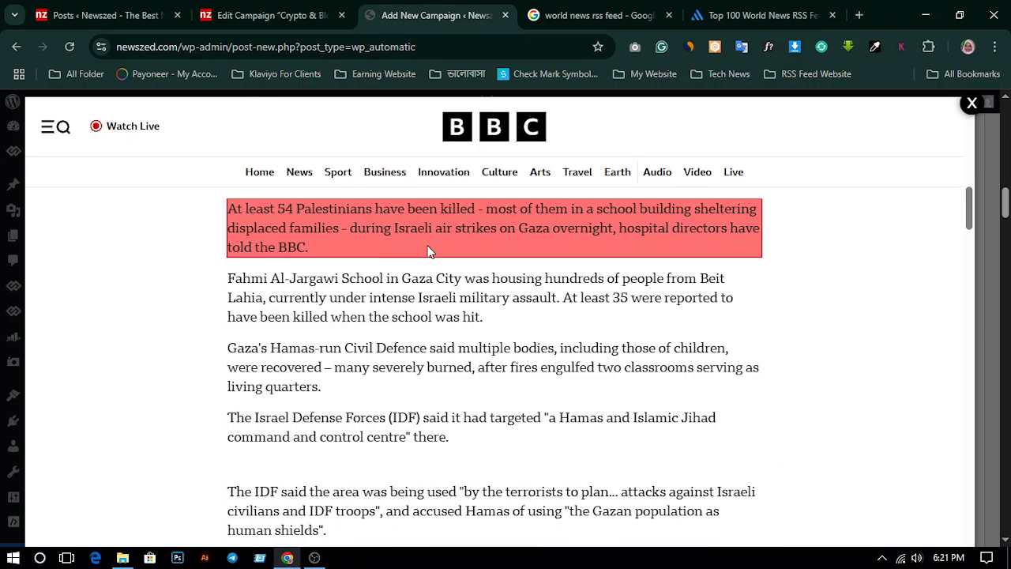
scroll(420, 268, "up", 2)
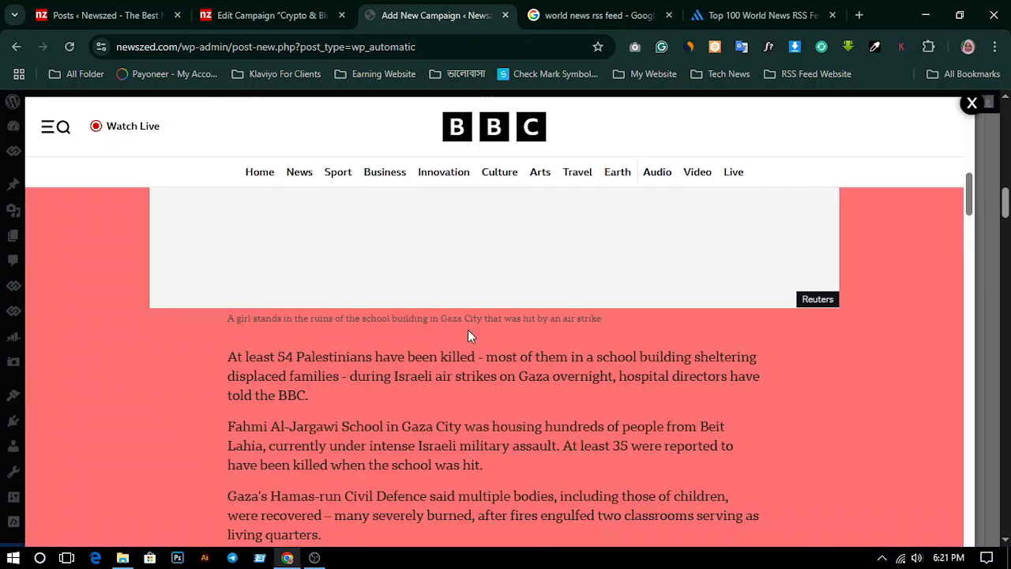
left_click(467, 335)
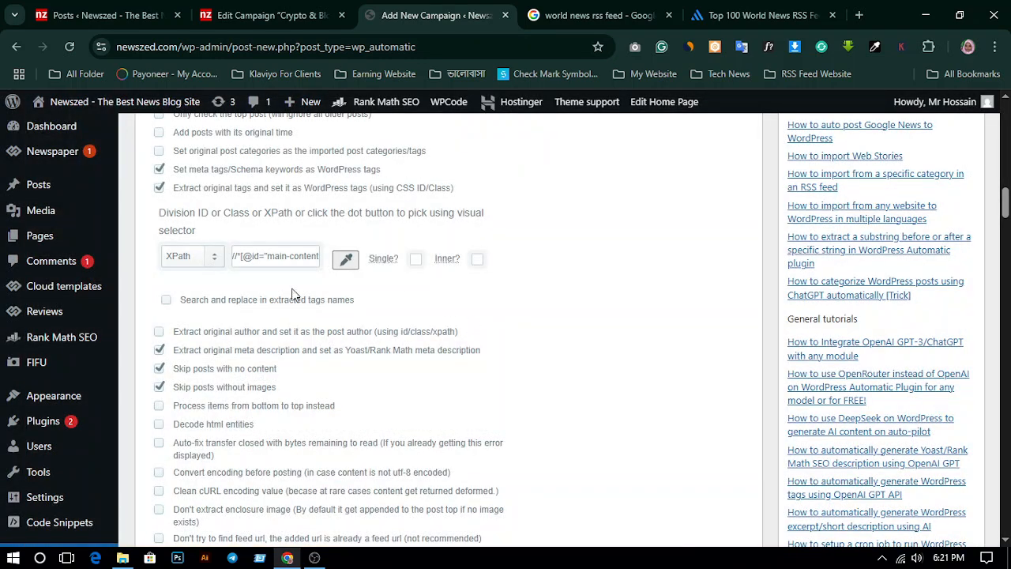
Compare the feed options with the Crypto & Blockchain campaign and enable setting the post slug from the original post link slug in the new campaign
left_click(268, 15)
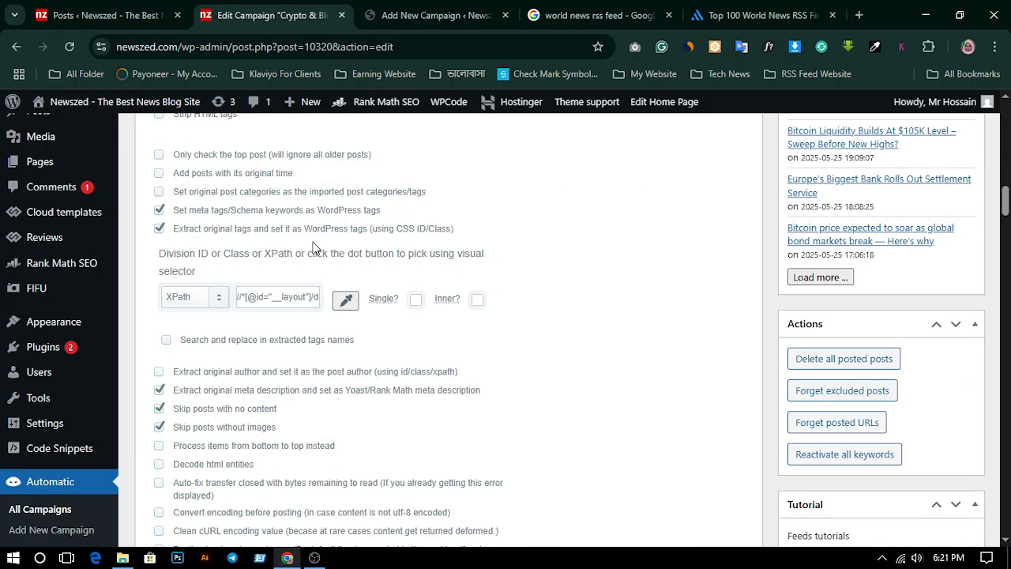
scroll(364, 371, "down", 2)
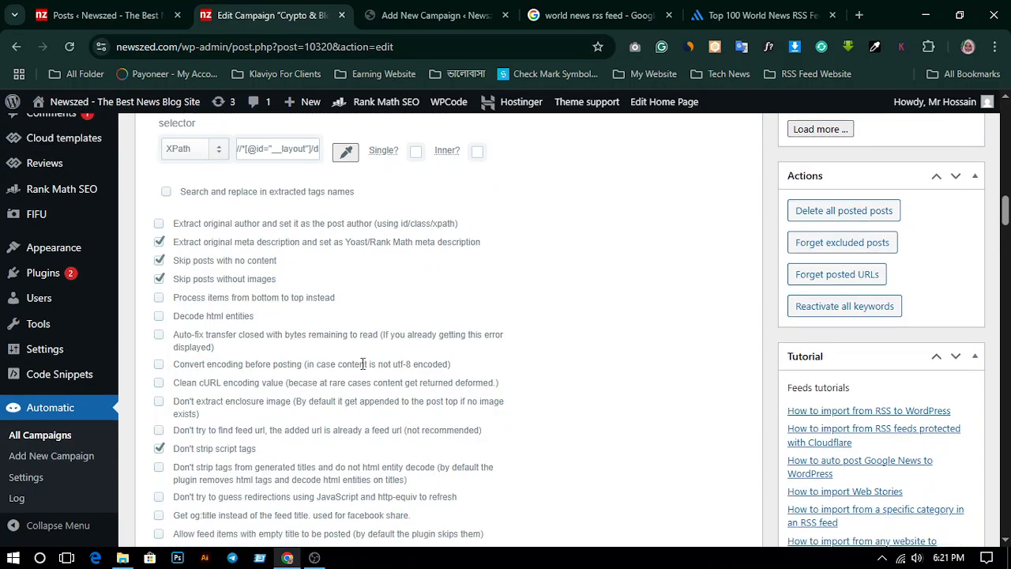
left_click(427, 13)
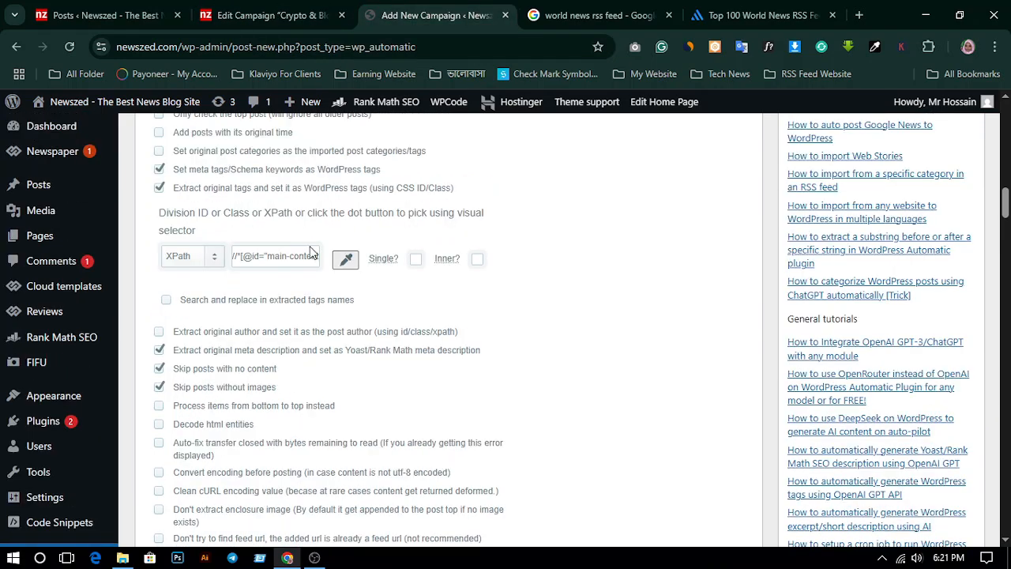
scroll(340, 233, "down", 4)
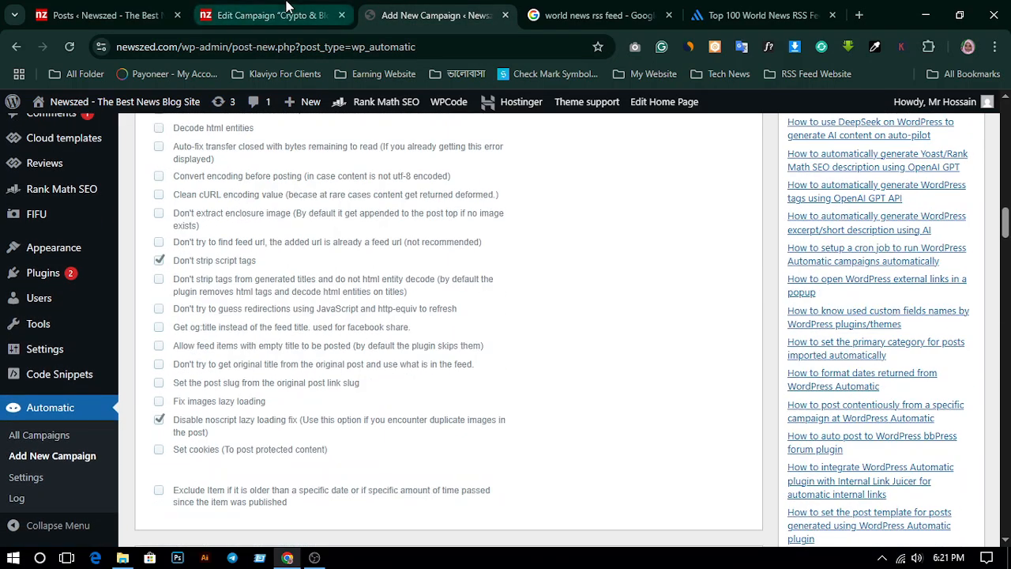
left_click(286, 7)
scroll(469, 356, "down", 4)
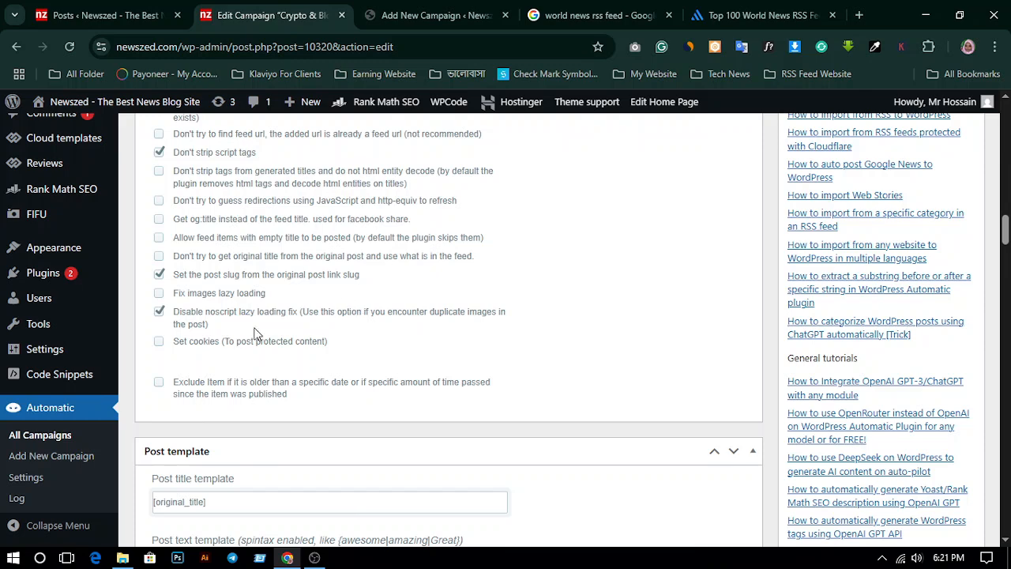
left_click(431, 16)
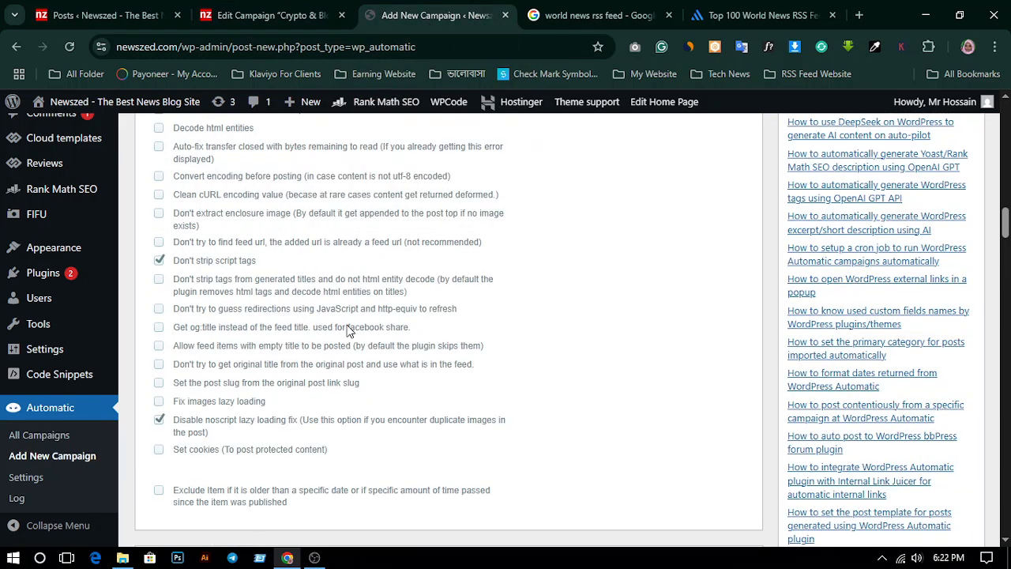
left_click(158, 385)
Remove the [ad_1] and <br>[ad_2] lines from the post text template, keeping the matched content and source link lines
scroll(387, 418, "down", 3)
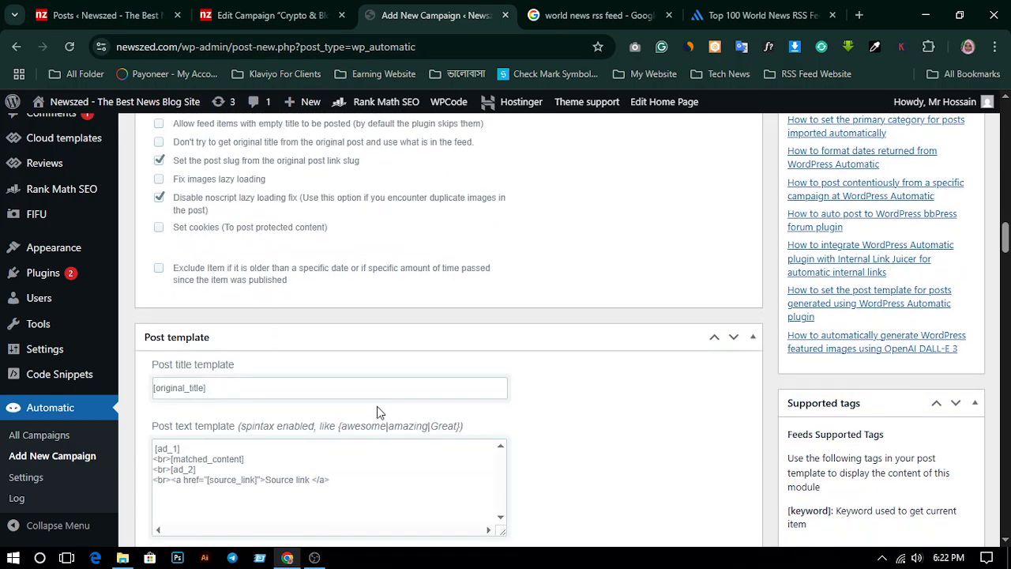
scroll(411, 246, "down", 3)
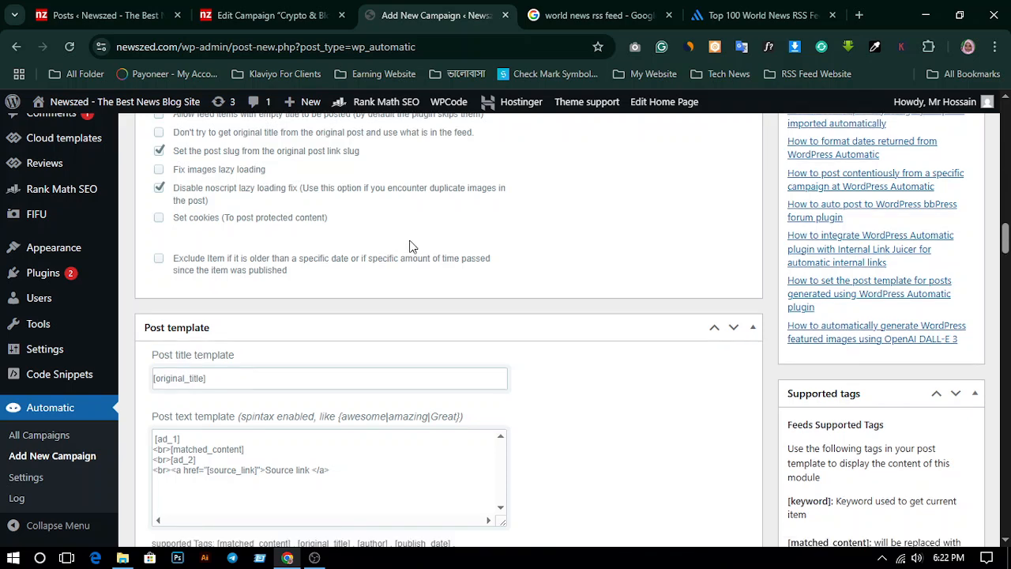
scroll(371, 277, "up", 1)
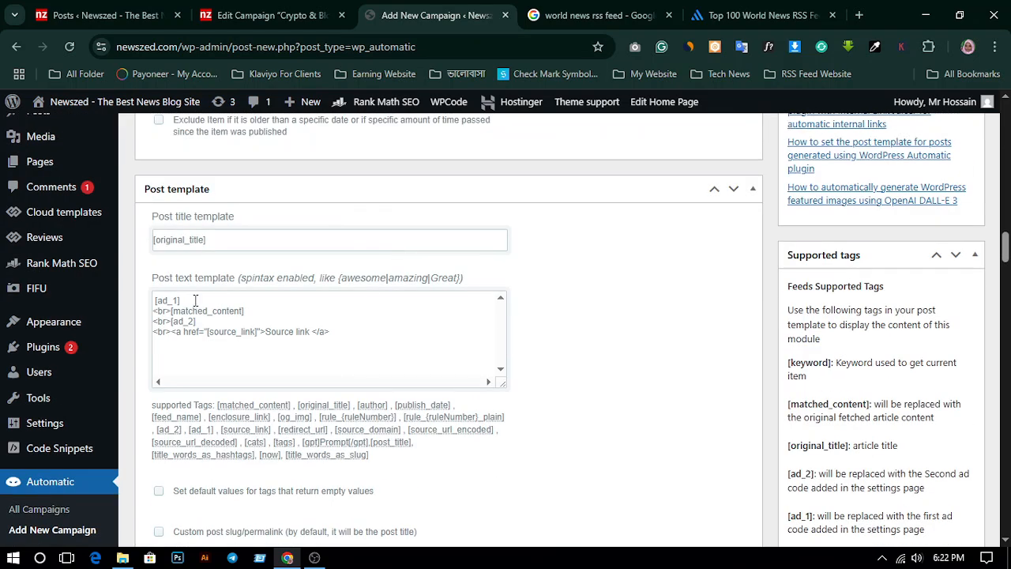
left_click_drag(195, 300, 139, 307)
key("BackSpace")
key("Delete")
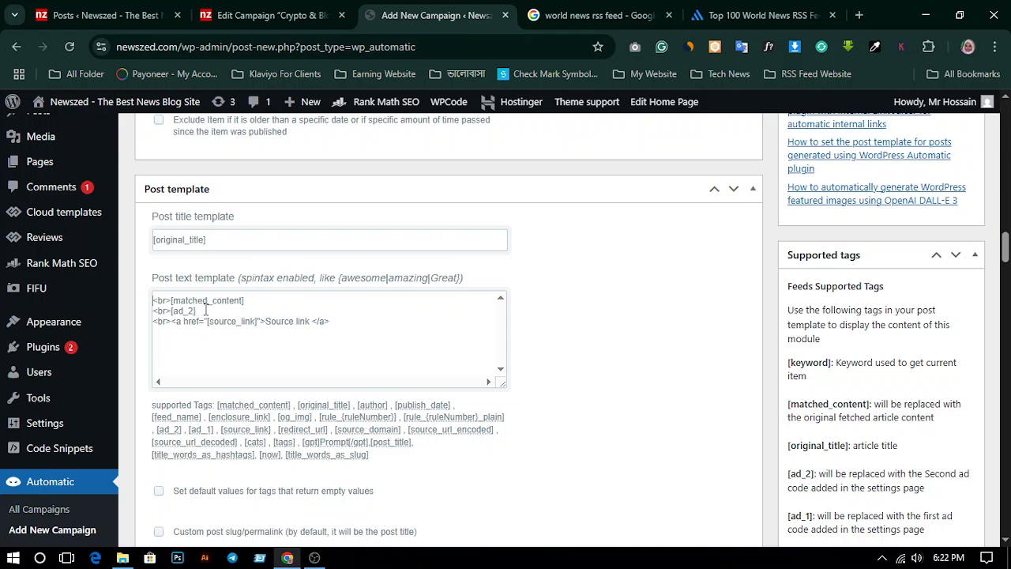
left_click_drag(197, 310, 148, 313)
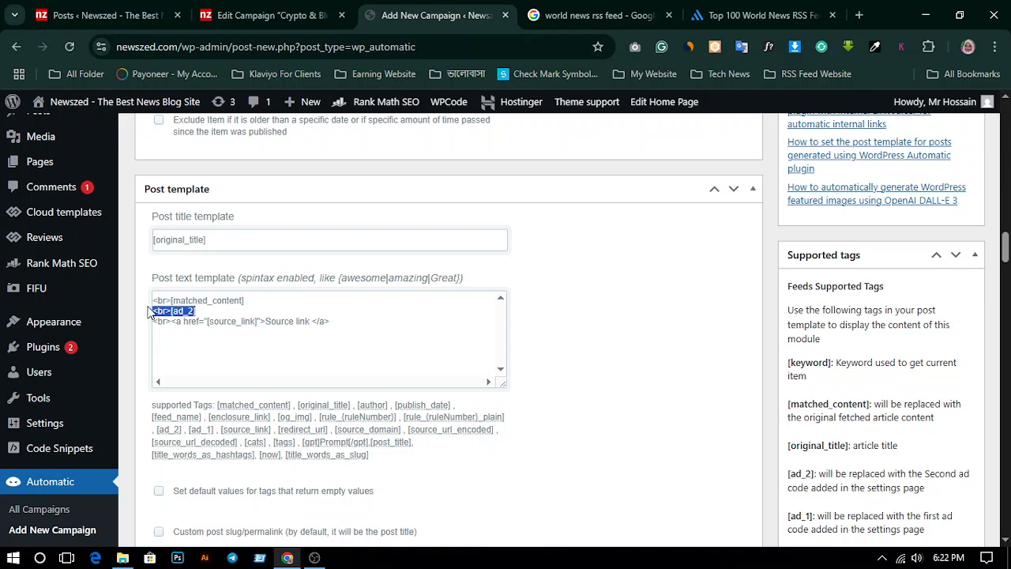
key("BackSpace")
key("BackSpace")
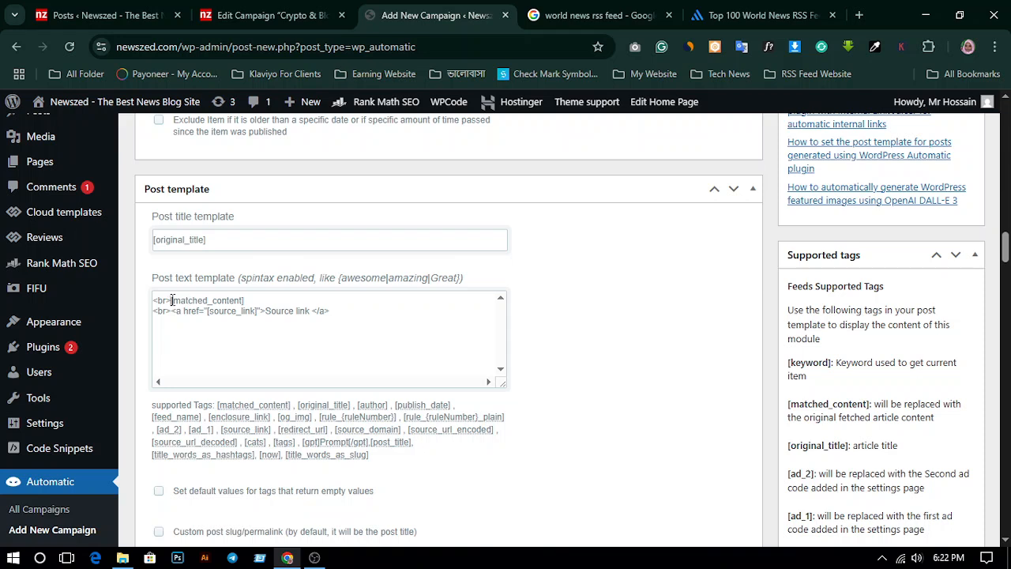
left_click_drag(171, 300, 317, 312)
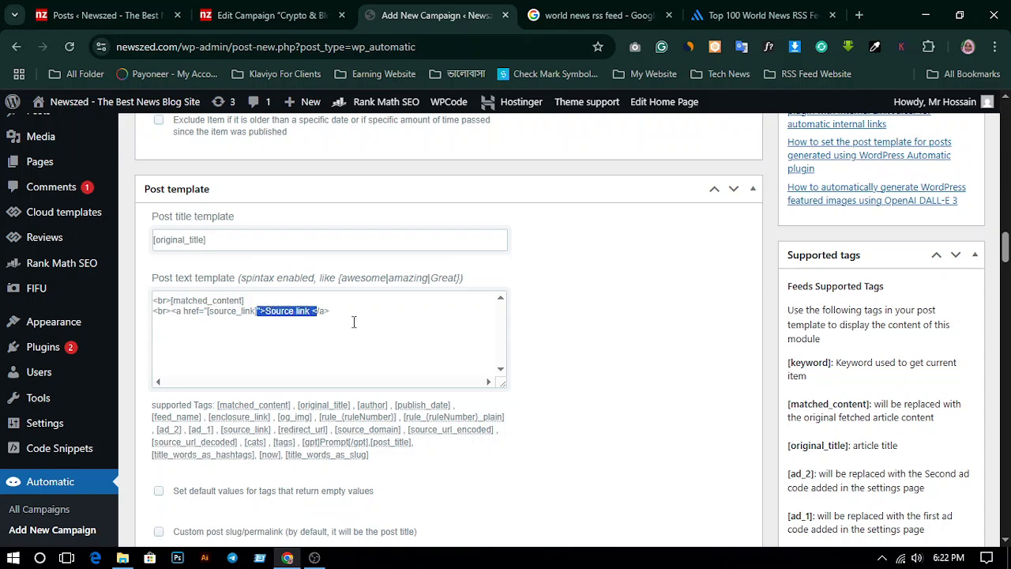
left_click(347, 315)
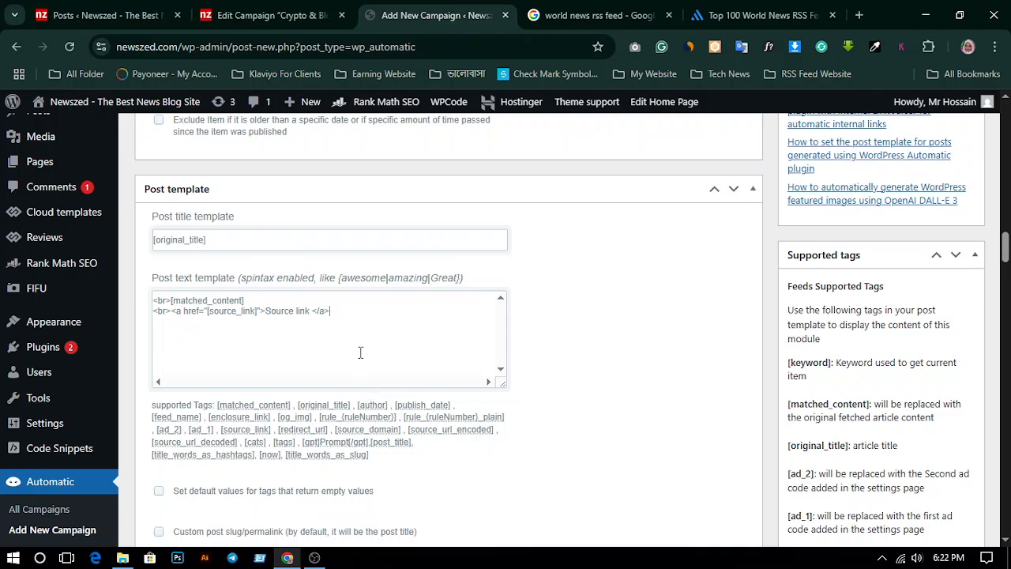
Compare the post template, OpenAI and post type settings of the Crypto & Blockchain campaign with those of the new campaign
scroll(357, 340, "down", 2)
scroll(357, 340, "down", 1)
left_click(303, 6)
scroll(447, 305, "down", 5)
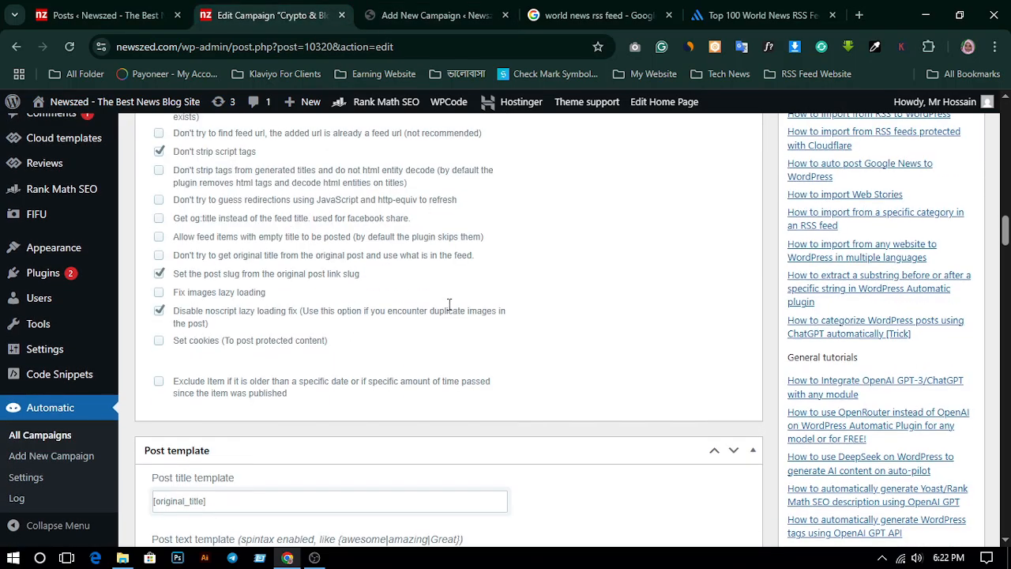
scroll(413, 312, "down", 9)
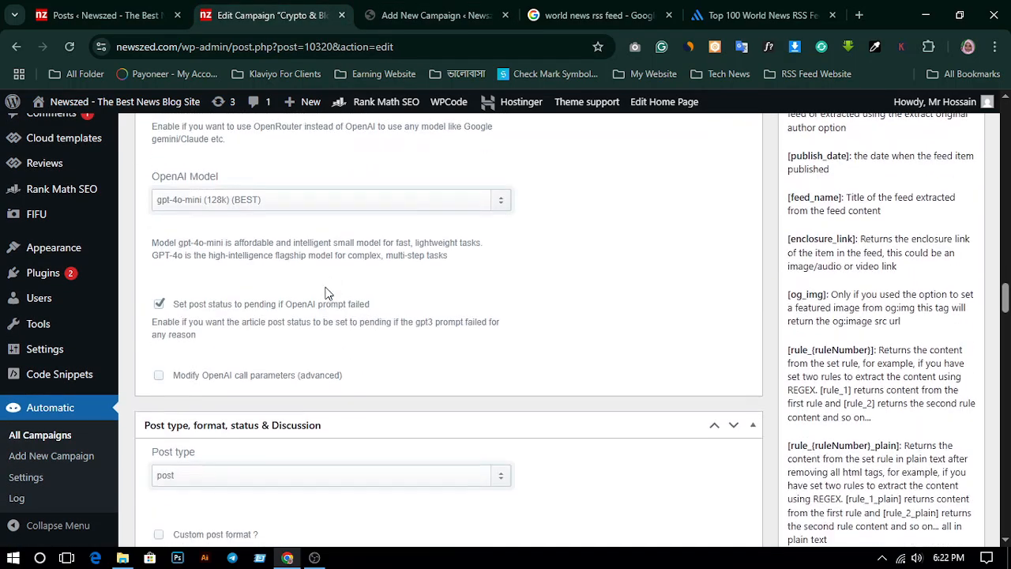
scroll(327, 293, "up", 2)
left_click(434, 15)
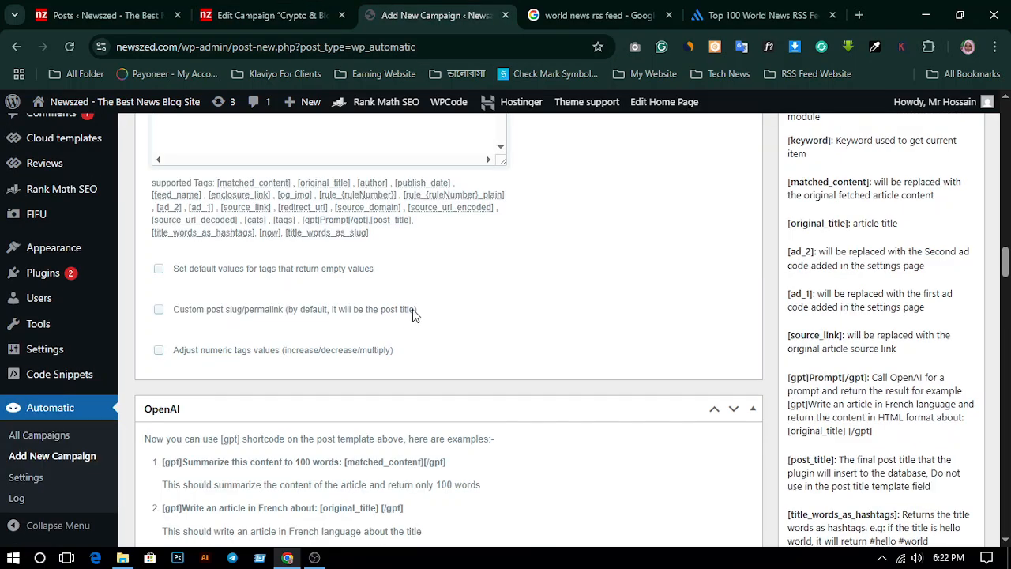
scroll(411, 319, "down", 10)
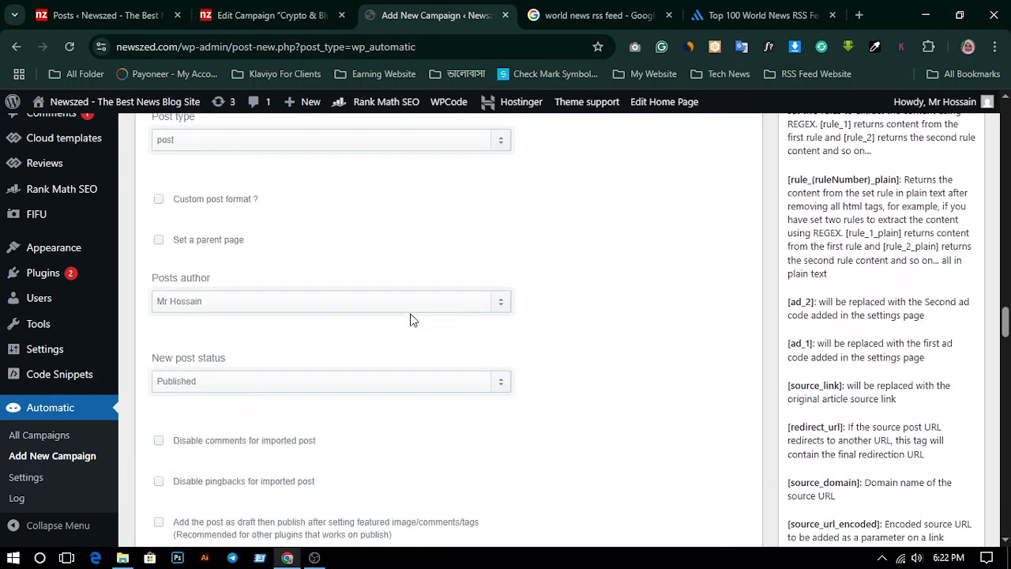
scroll(411, 319, "down", 3)
In the new campaign, enable setting image alt text from the original alt text, falling back to the post title if none exists
key("ctrl+shift+Tab")
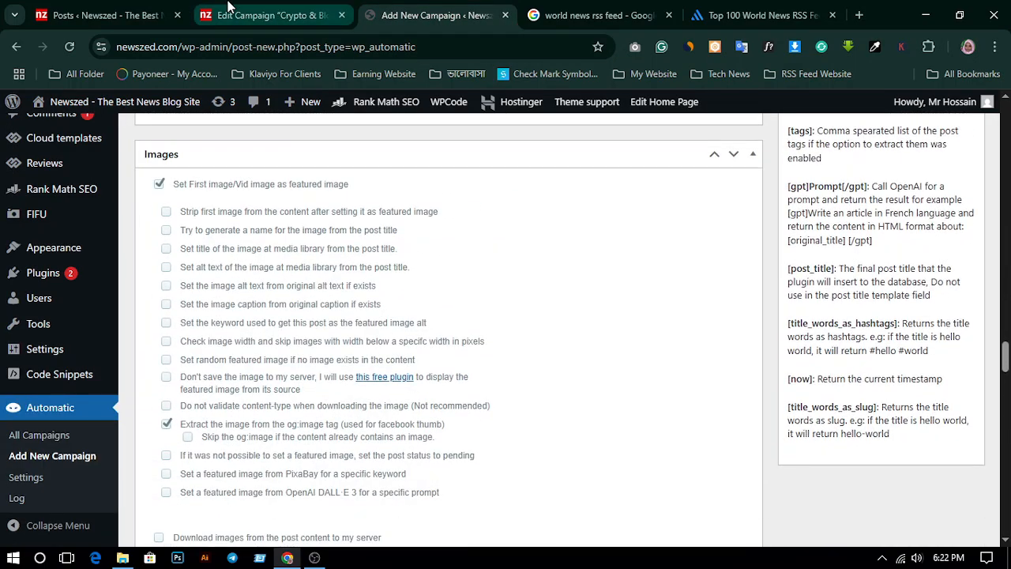
scroll(518, 371, "down", 10)
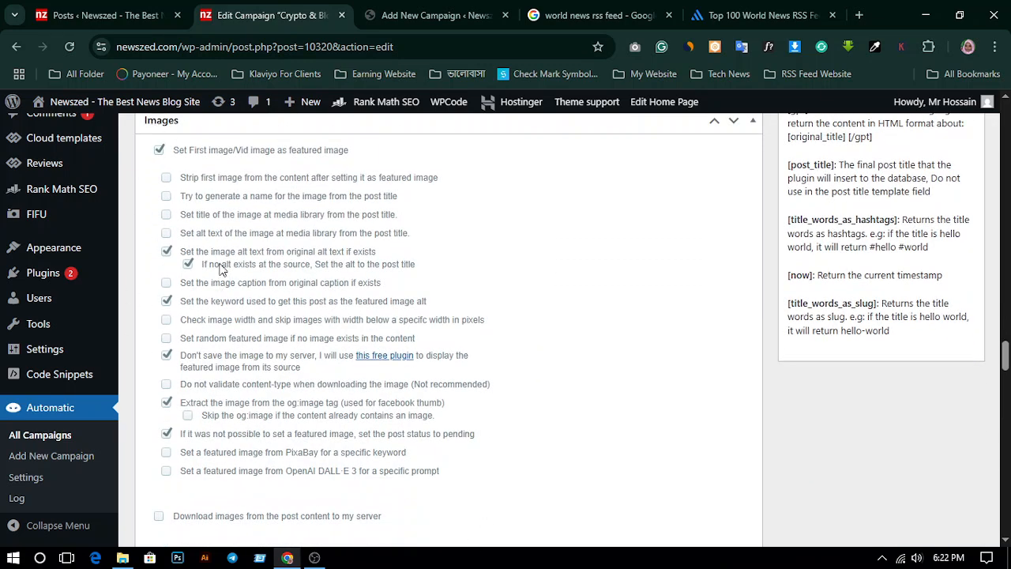
key("ctrl+Tab")
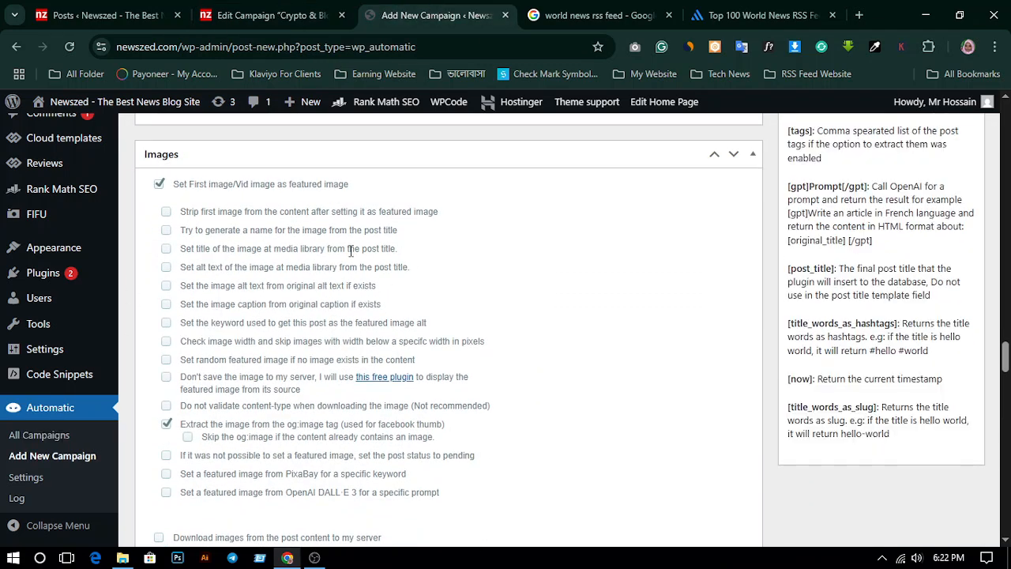
left_click(167, 285)
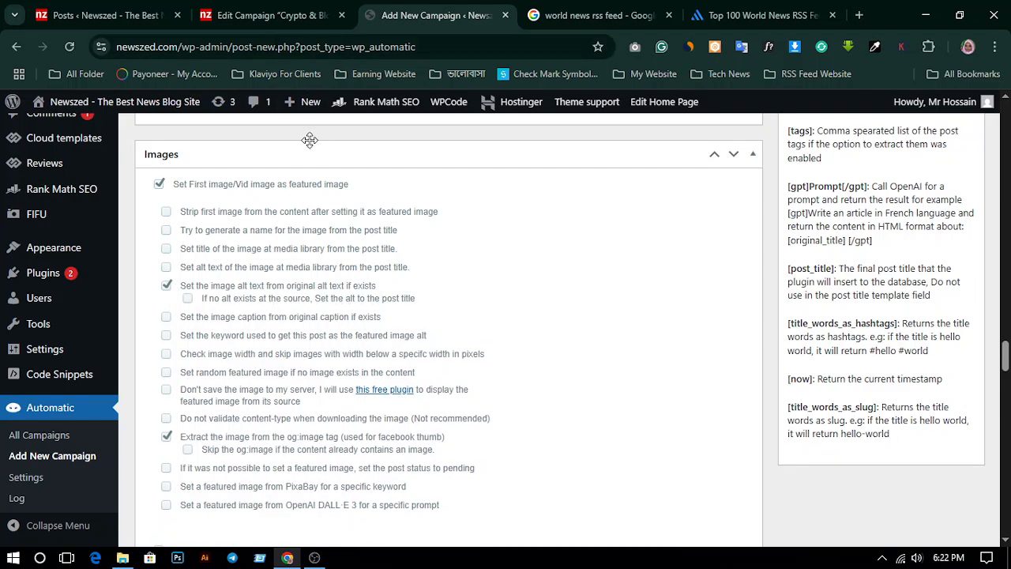
left_click(272, 8)
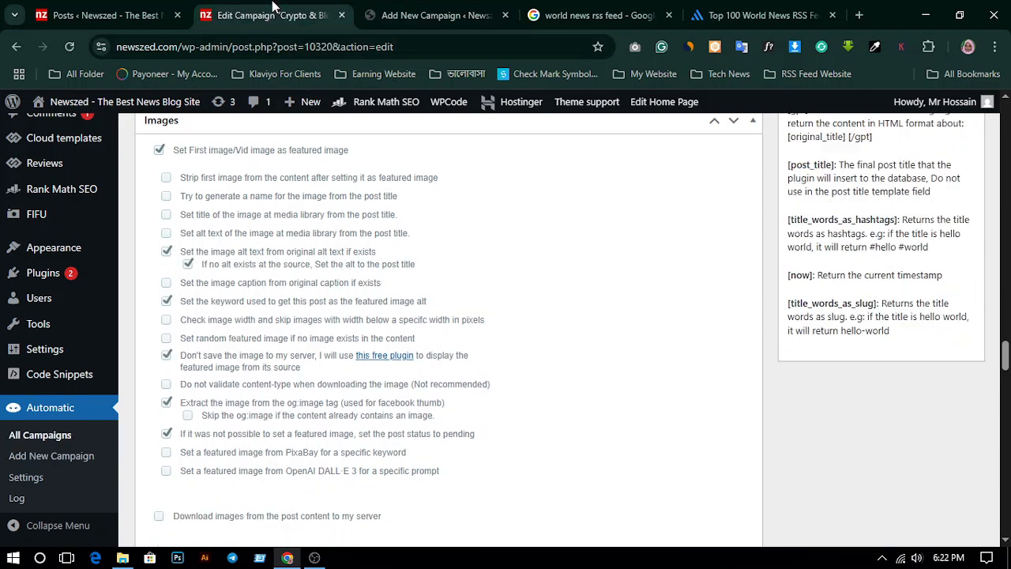
left_click(432, 10)
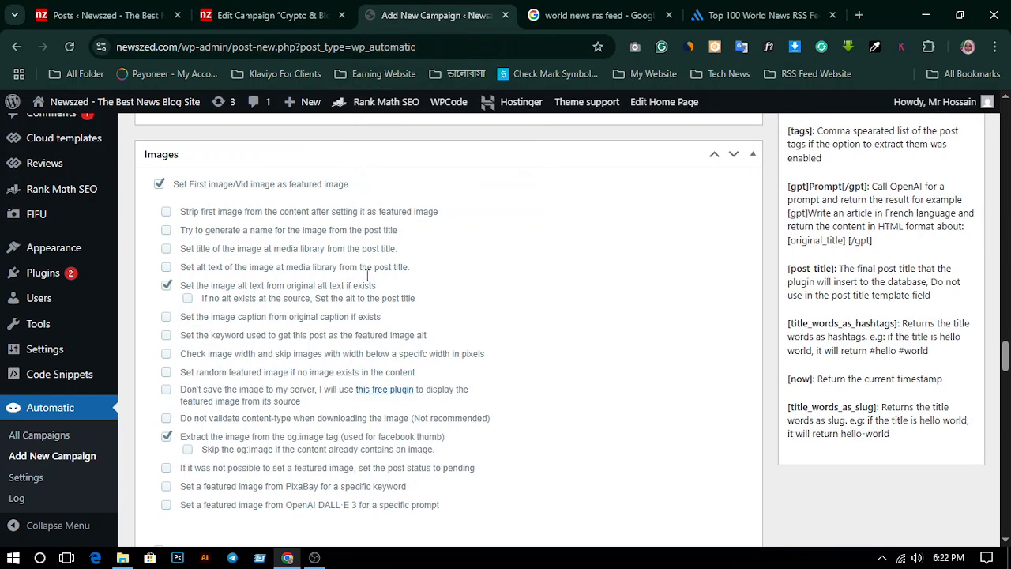
left_click(186, 298)
Match the Crypto & Blockchain campaign by enabling the keyword as featured image alt and the option not to save the image to the server
left_click(285, 10)
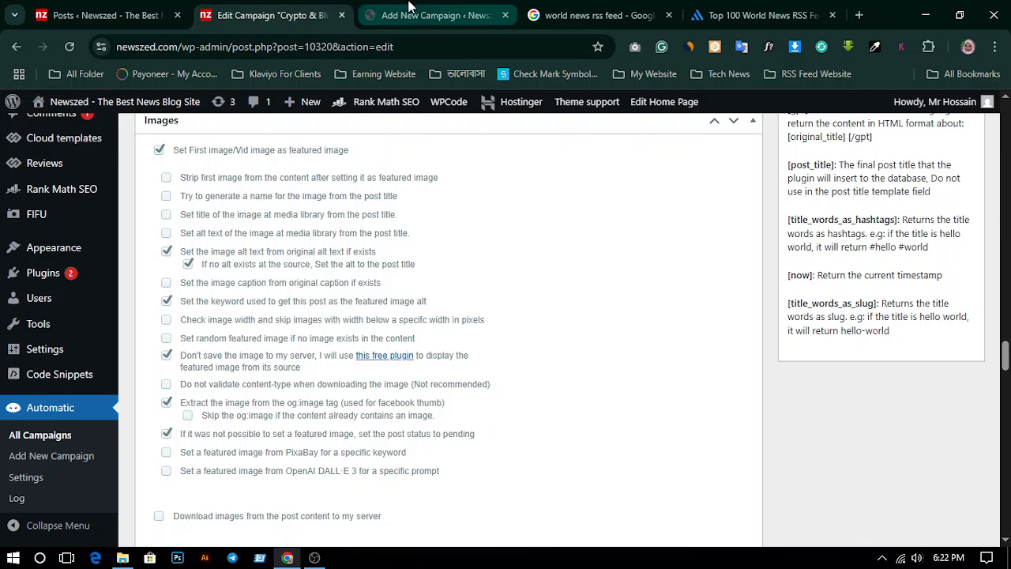
key("ctrl+Tab")
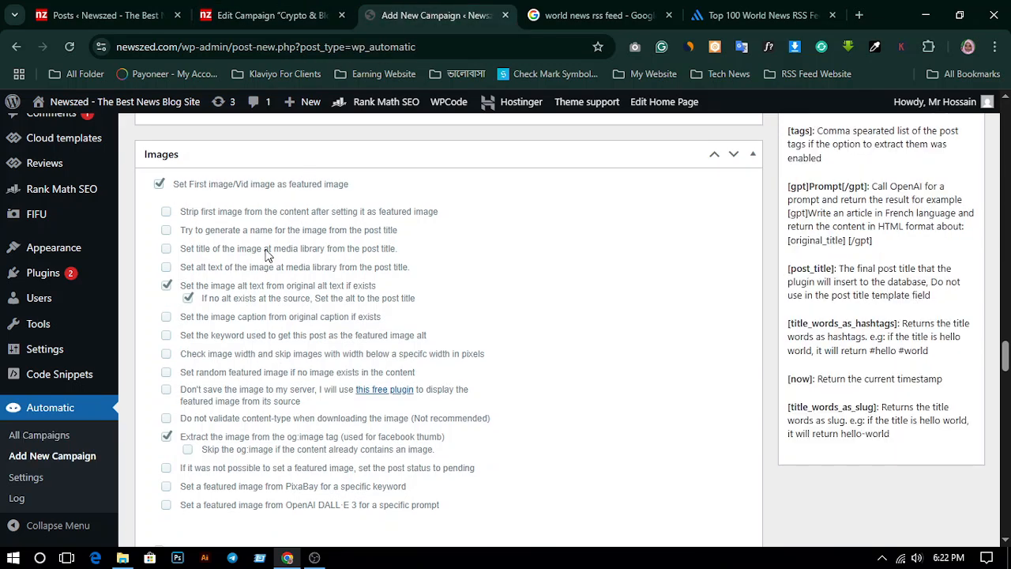
left_click(166, 336)
scroll(327, 306, "down", 2)
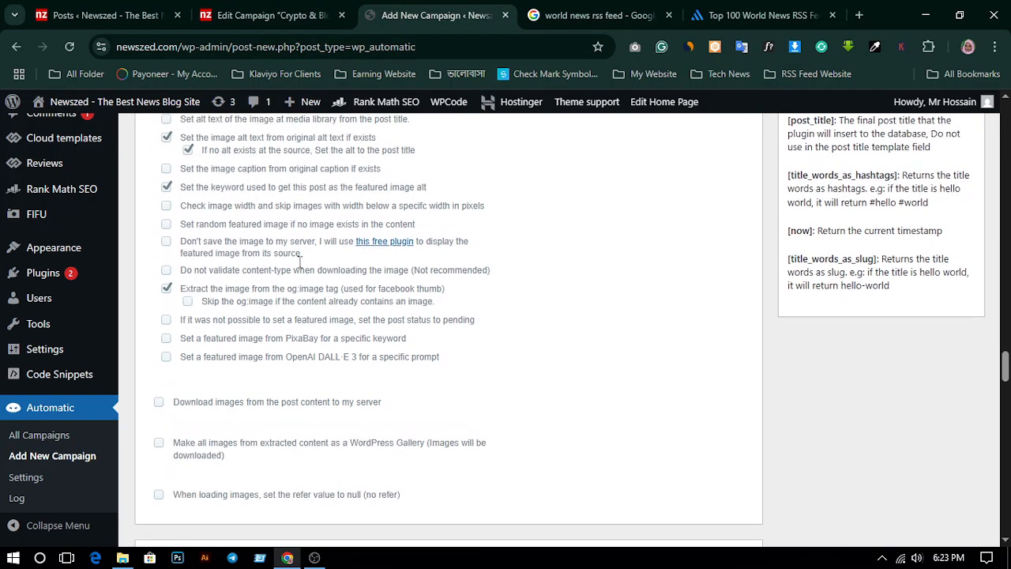
key("ctrl+shift+Tab")
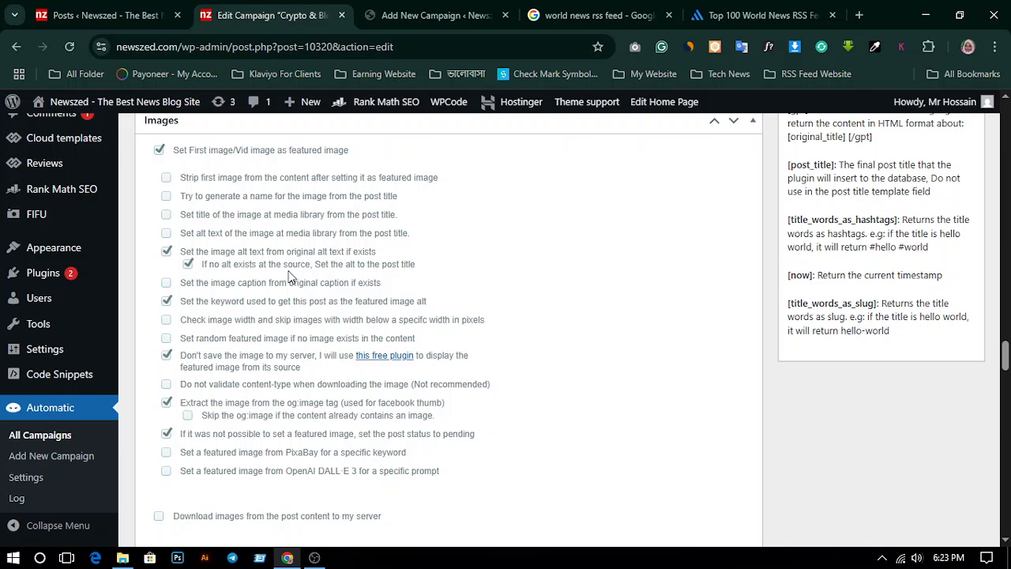
scroll(290, 276, "down", 1)
key("ctrl+Tab")
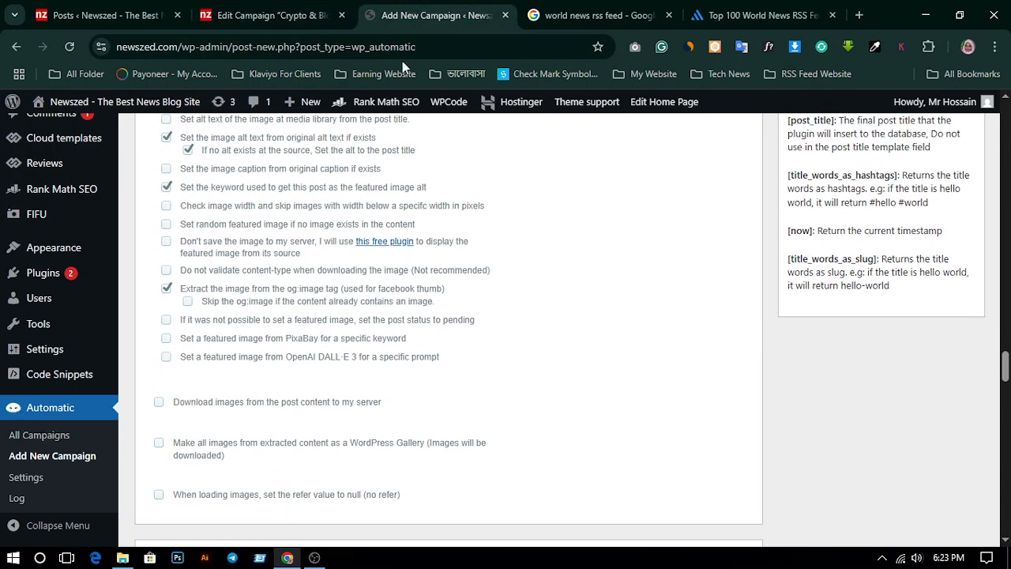
left_click(165, 242)
In the new campaign, enable setting the post status to pending when a featured image cannot be set
left_click(303, 10)
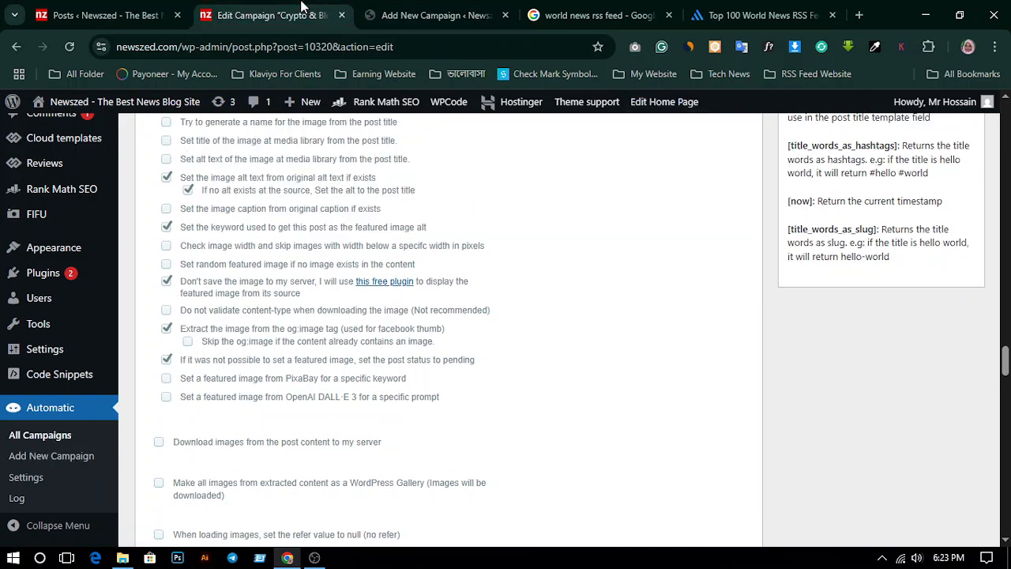
scroll(265, 328, "down", 2)
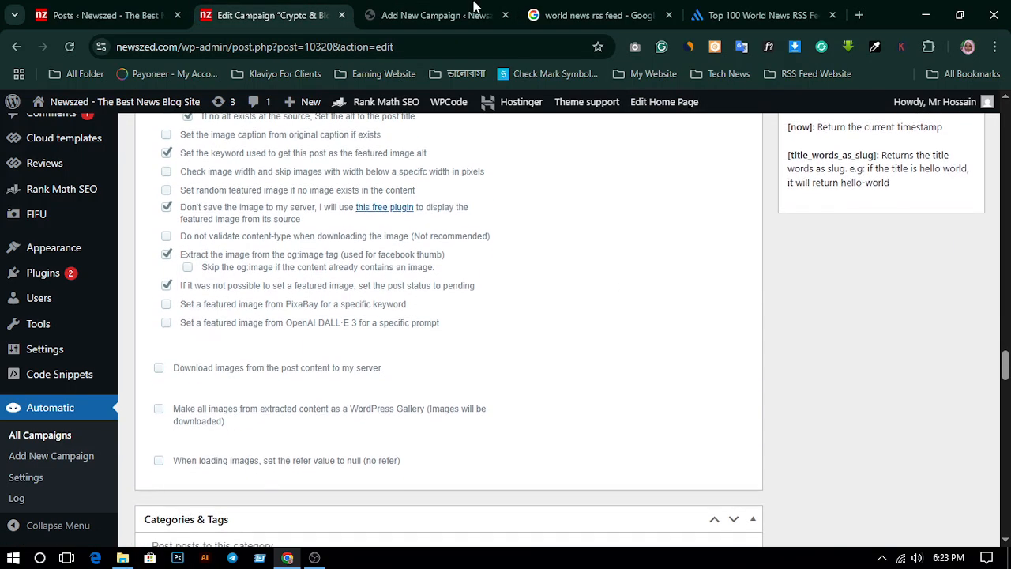
left_click(474, 14)
left_click(166, 320)
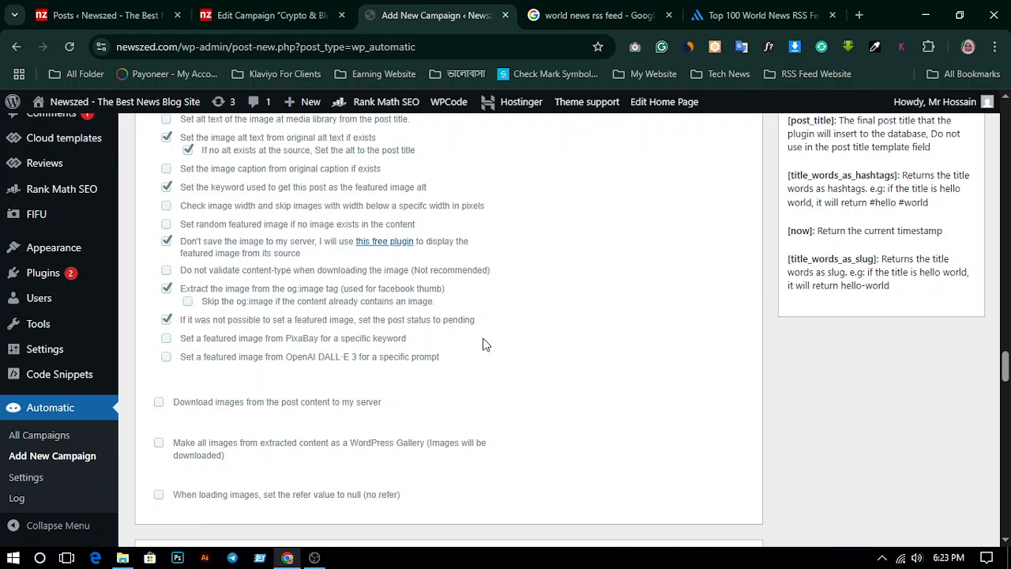
Check the Crypto & Blockchain campaign's category setting and assign the new campaign's posts to the Global News category
left_click(282, 17)
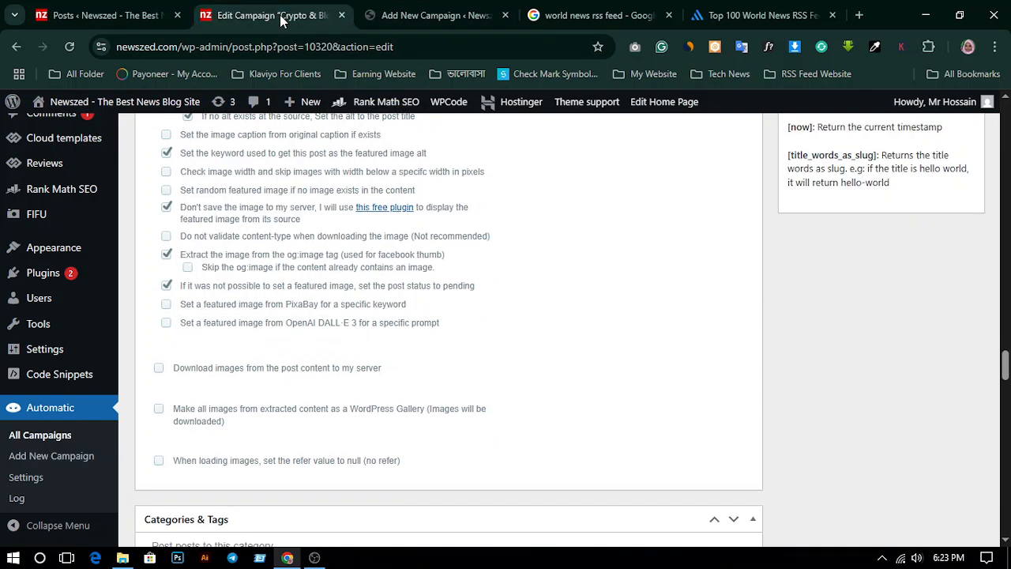
scroll(489, 356, "down", 4)
scroll(482, 354, "down", 2)
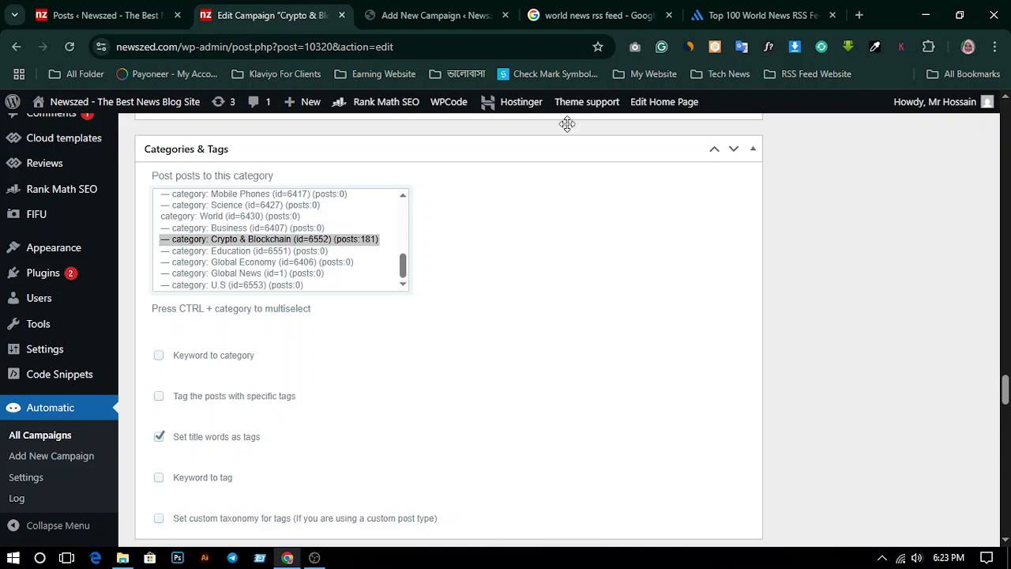
left_click(435, 15)
scroll(372, 377, "down", 5)
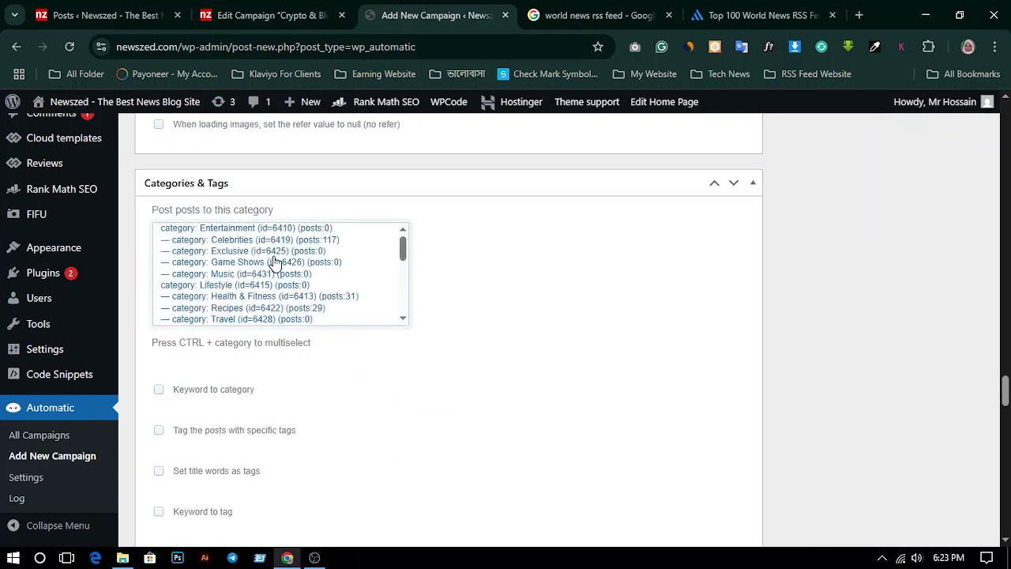
scroll(311, 273, "down", 2)
scroll(311, 269, "down", 2)
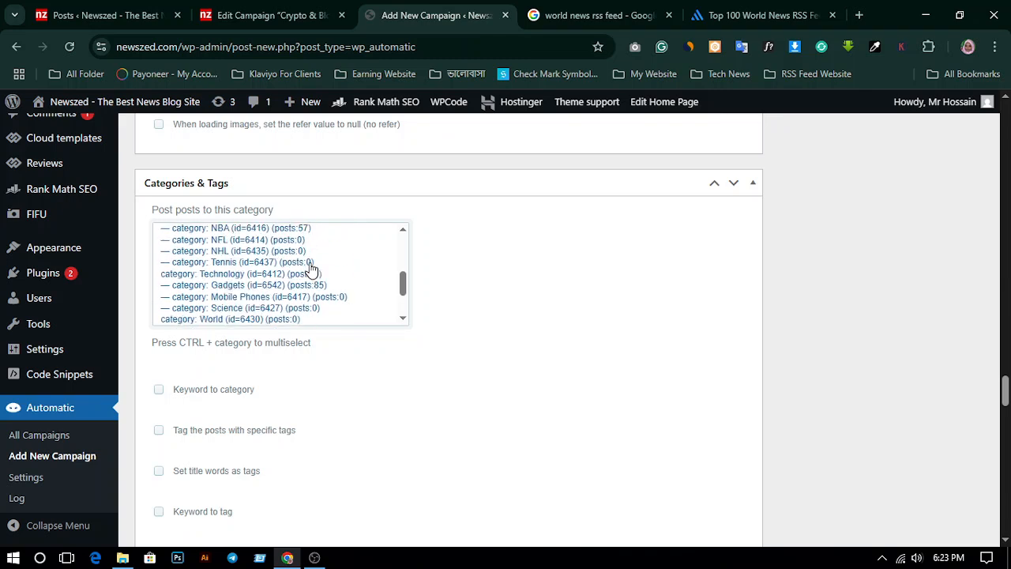
scroll(283, 293, "down", 2)
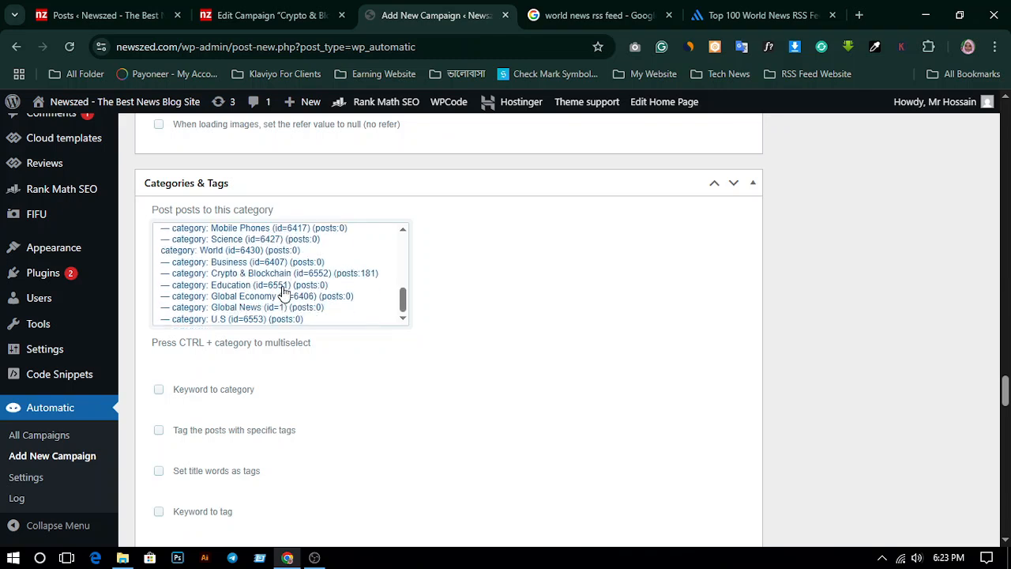
left_click(260, 308)
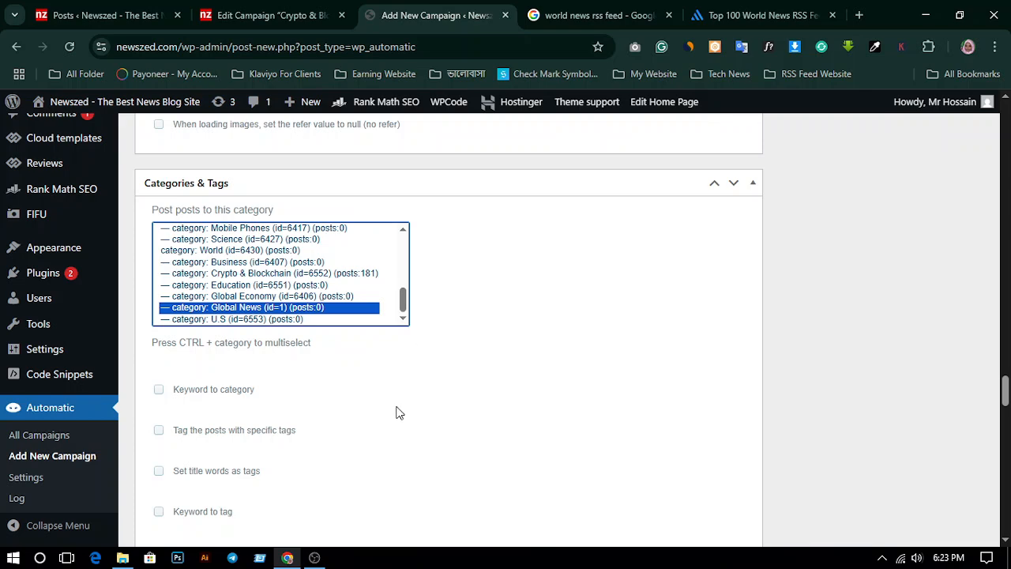
Enable setting title words as tags in the new campaign, as in the Crypto & Blockchain campaign
scroll(397, 411, "down", 3)
left_click(233, 6)
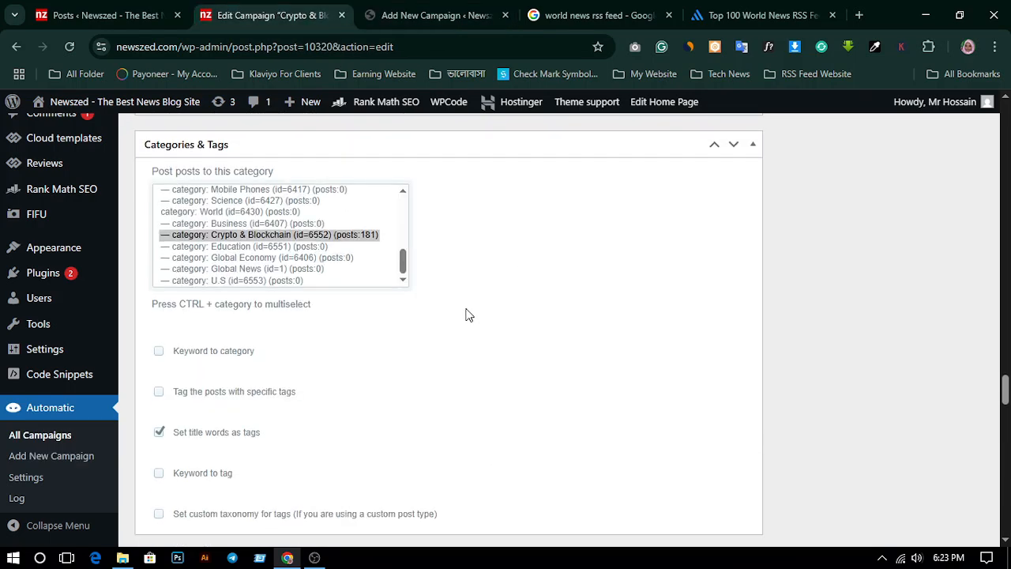
scroll(467, 314, "down", 4)
left_click(409, 11)
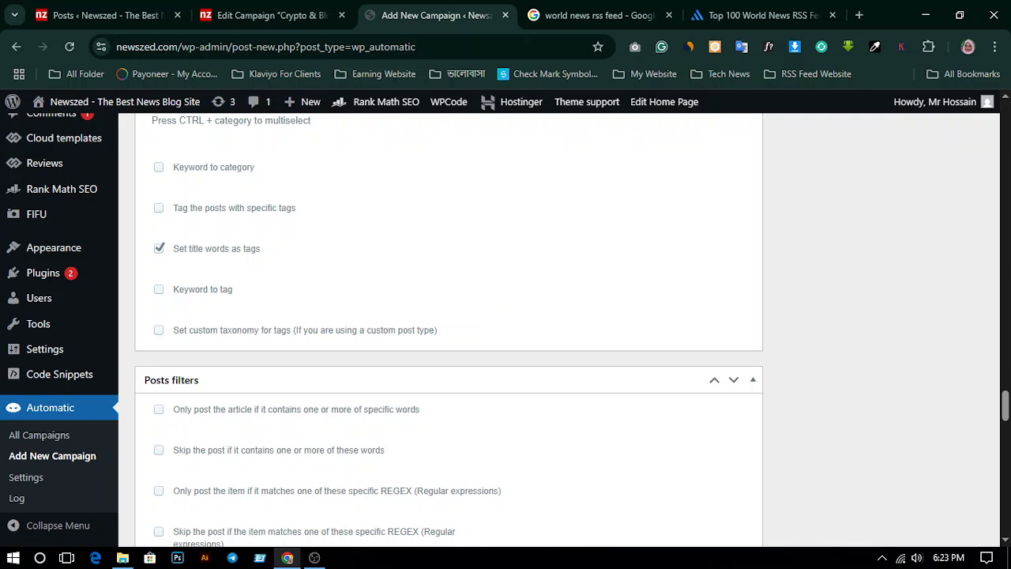
Compare the posts filters and make the new campaign skip posts whose title already exists as a published post in the database
left_click(306, 10)
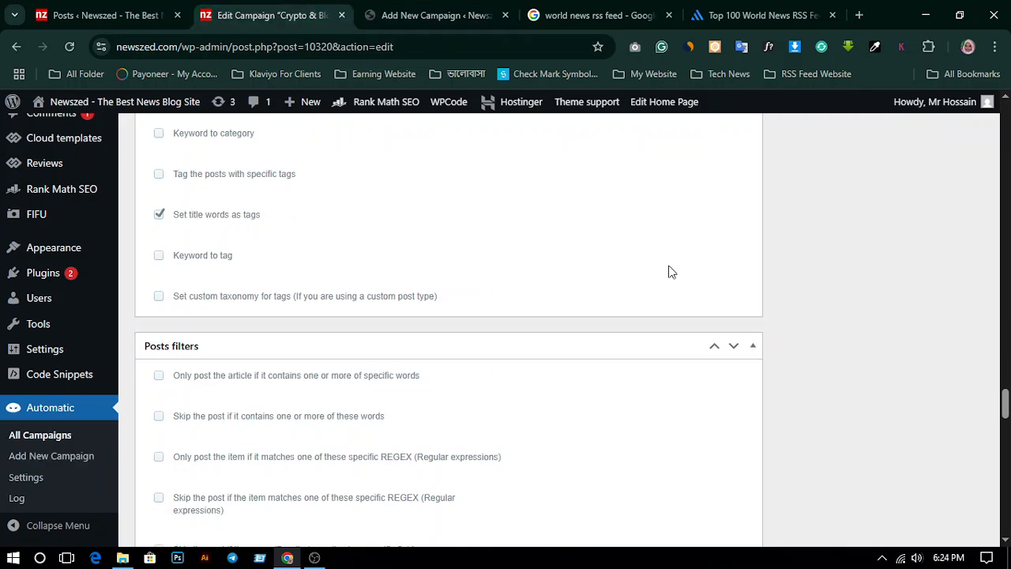
scroll(375, 332, "down", 3)
scroll(427, 297, "down", 1)
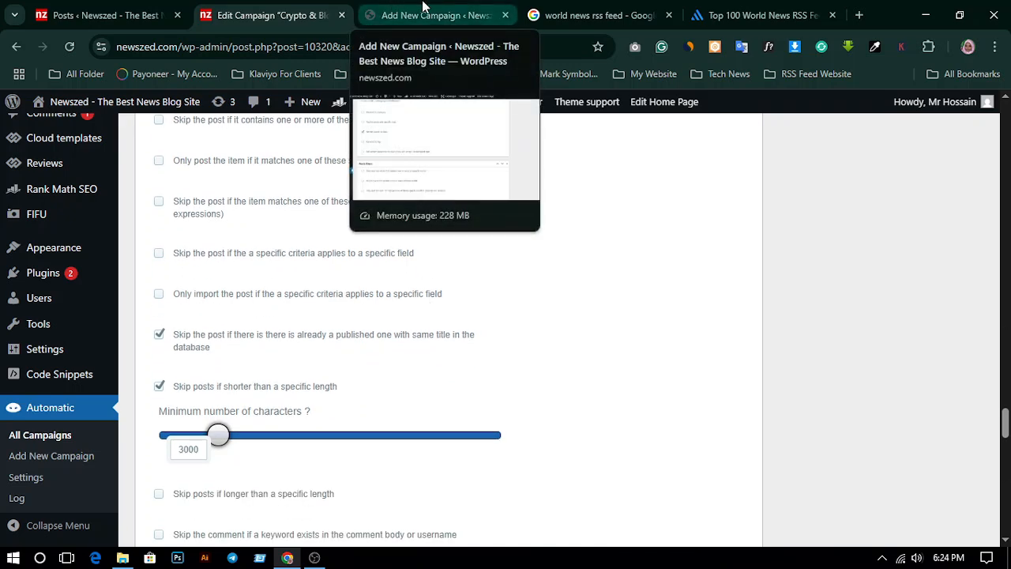
left_click(422, 9)
scroll(490, 229, "down", 5)
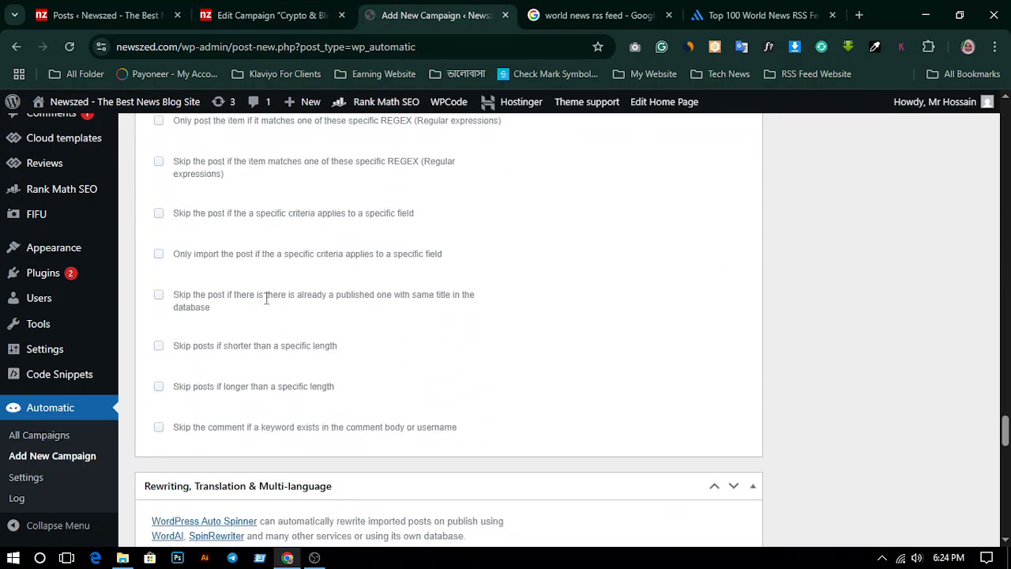
left_click(159, 294)
Make the new campaign skip posts shorter than a minimum of 3000 characters, matching the existing campaign
left_click(270, 8)
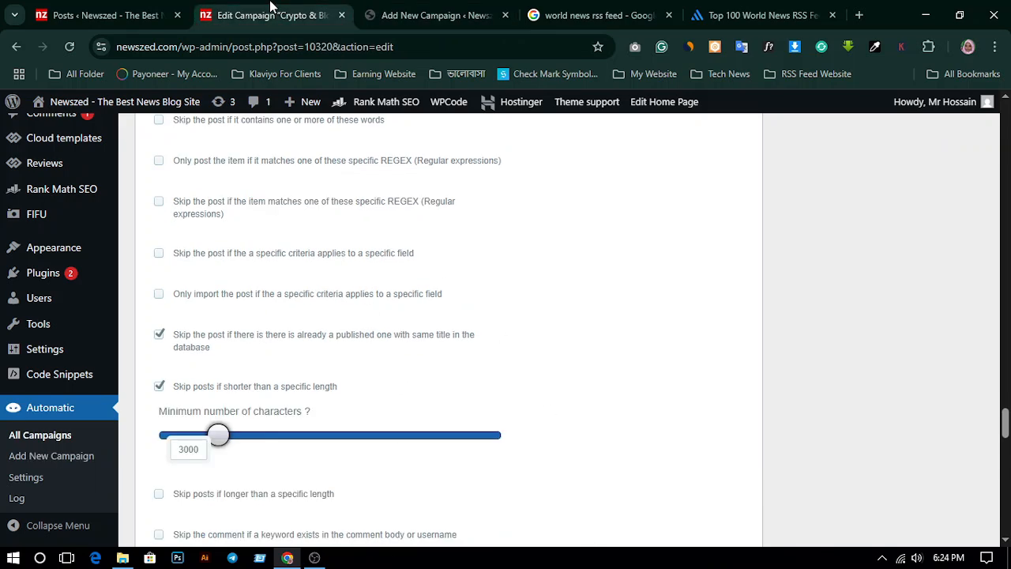
left_click(427, 12)
scroll(176, 289, "down", 1)
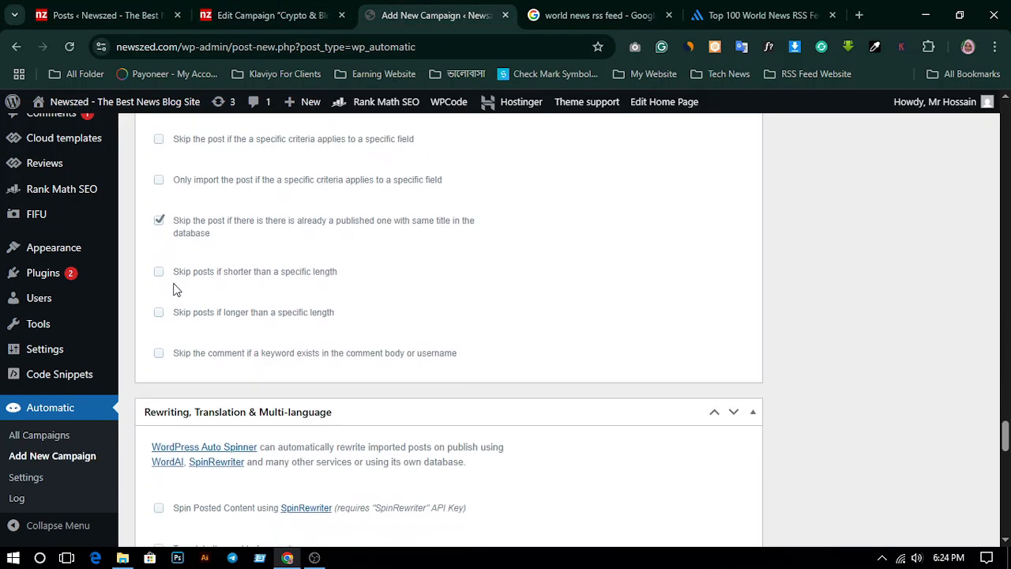
left_click(160, 272)
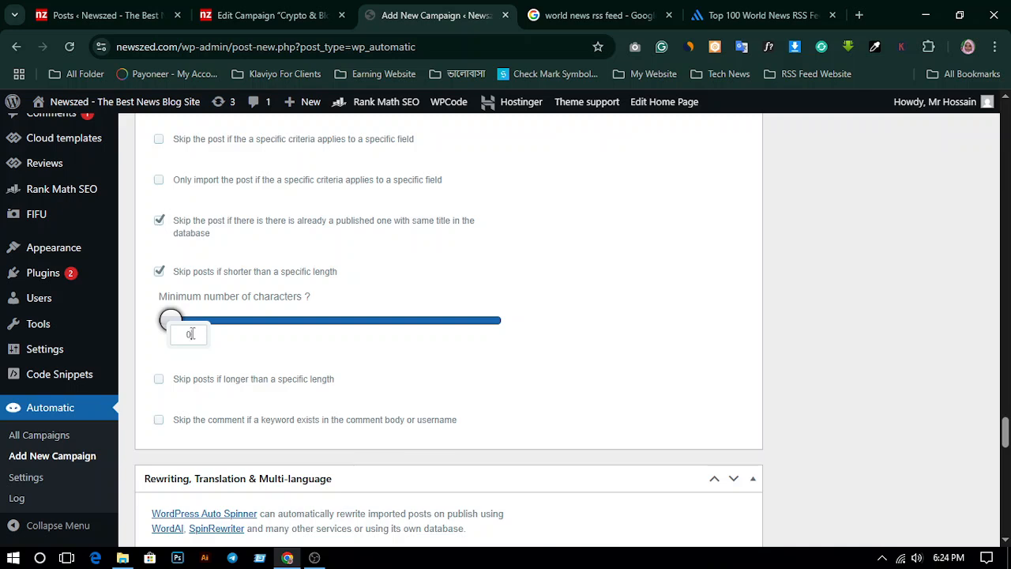
left_click(191, 334)
key("BackSpace")
type("3000")
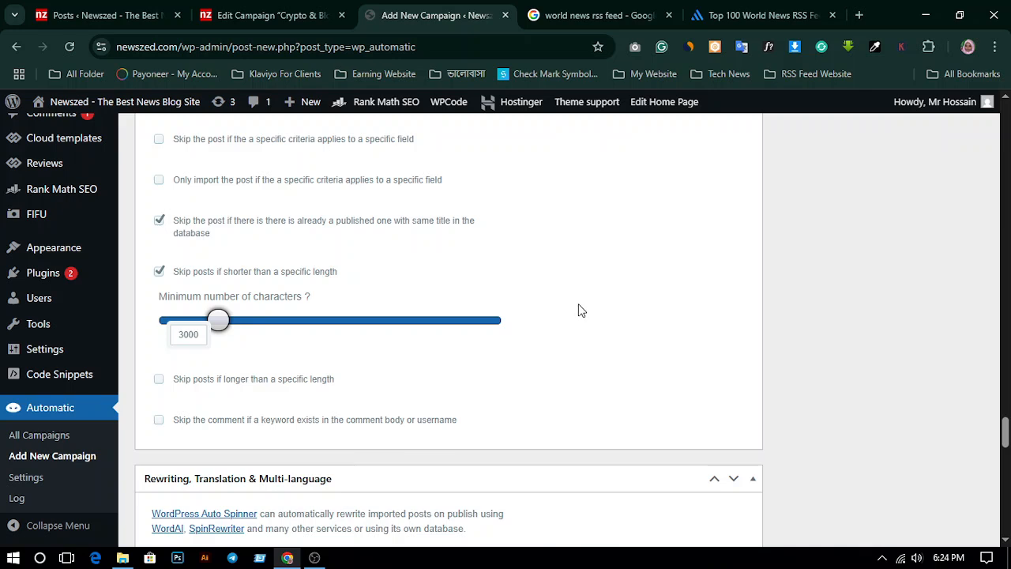
Compare the content modification options with the Crypto & Blockchain campaign and enable deleting emojis from the new campaign's post content
scroll(579, 309, "down", 1)
key("ctrl+shift+Tab")
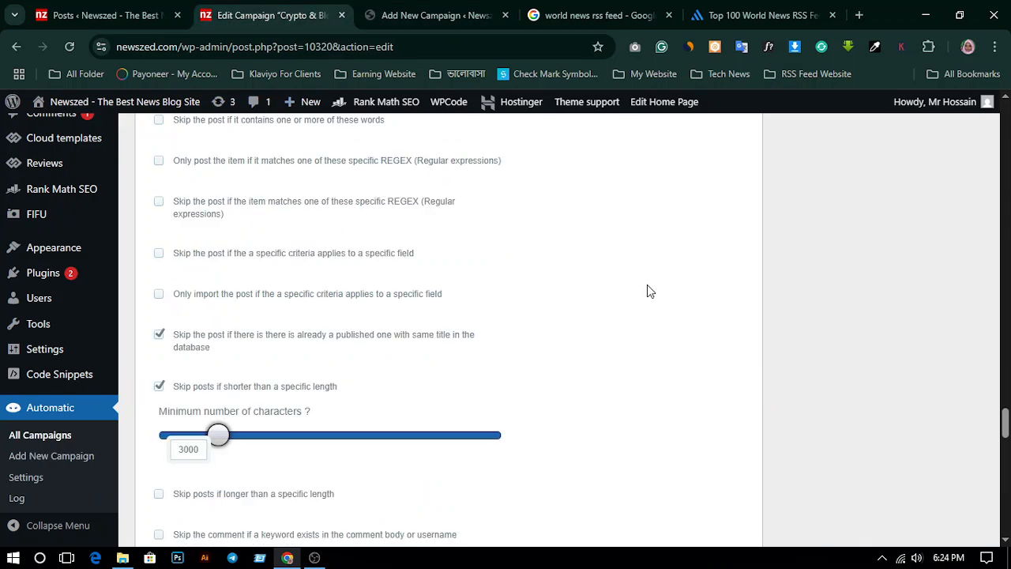
scroll(509, 361, "down", 8)
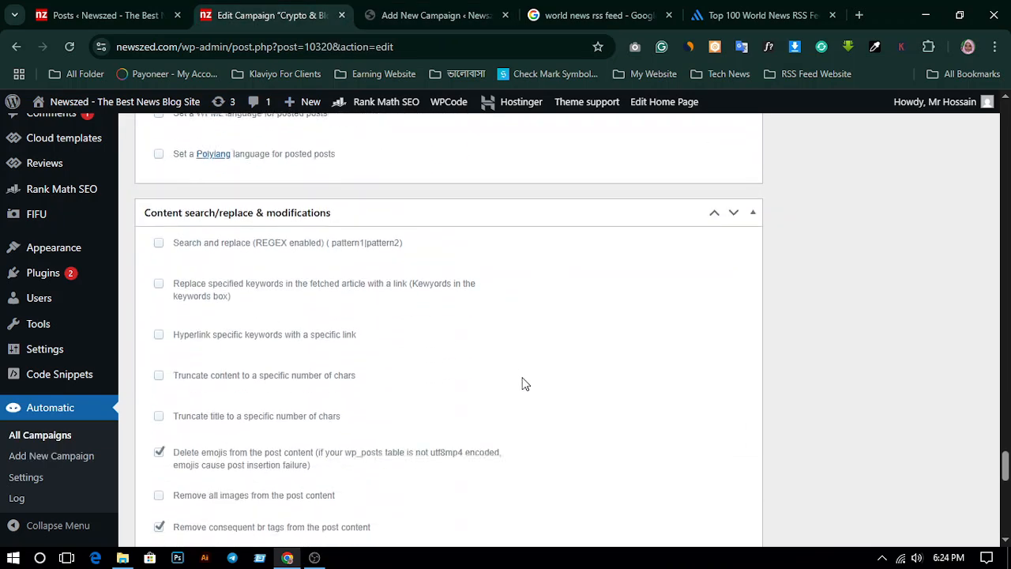
scroll(523, 384, "down", 2)
key("ctrl+Tab")
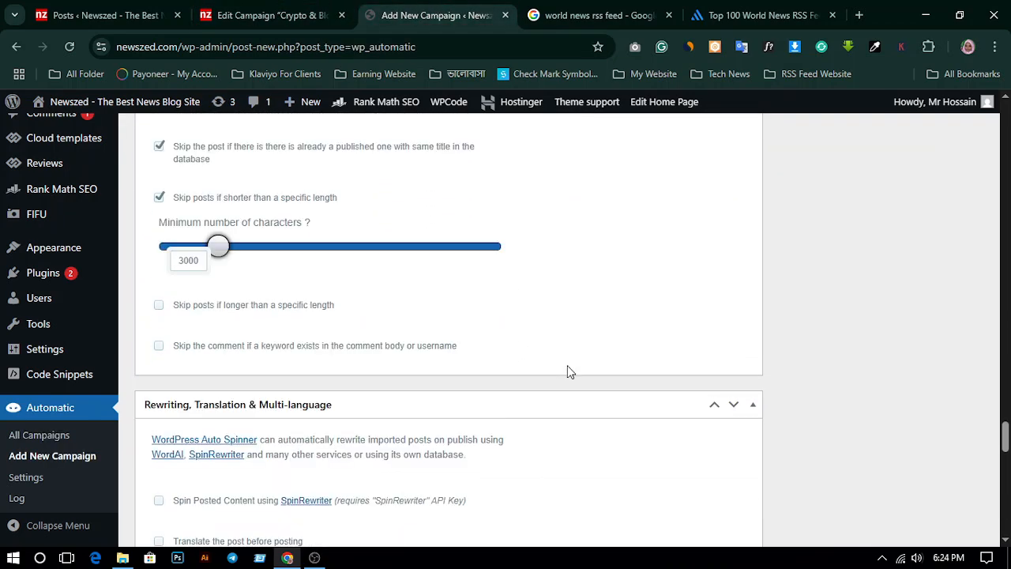
scroll(569, 372, "down", 9)
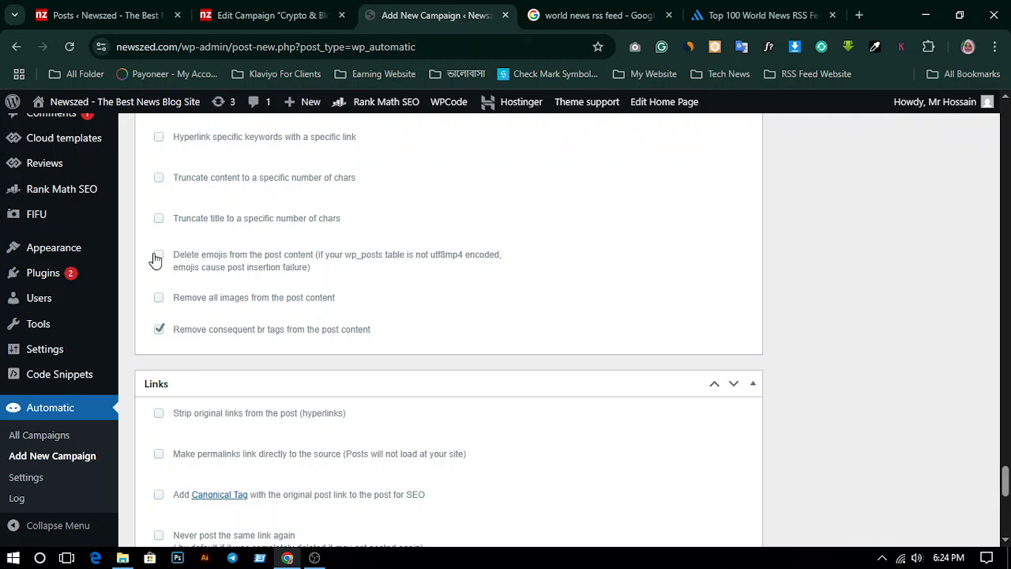
left_click(158, 257)
Compare the link options and make the new campaign strip original links from posts, removing only internal links and leaving external ones
key("ctrl+shift+Tab")
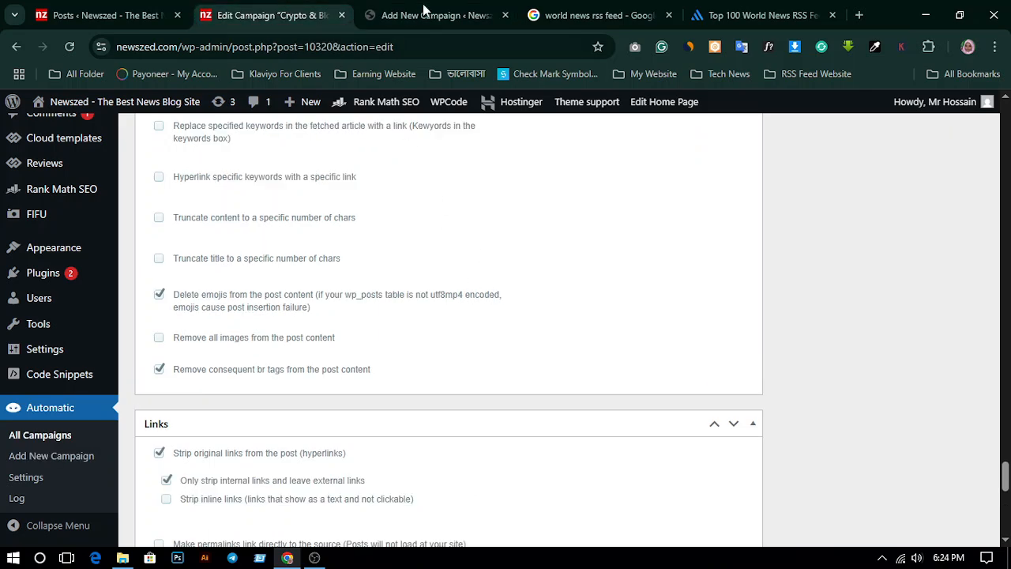
left_click(423, 12)
scroll(490, 328, "down", 4)
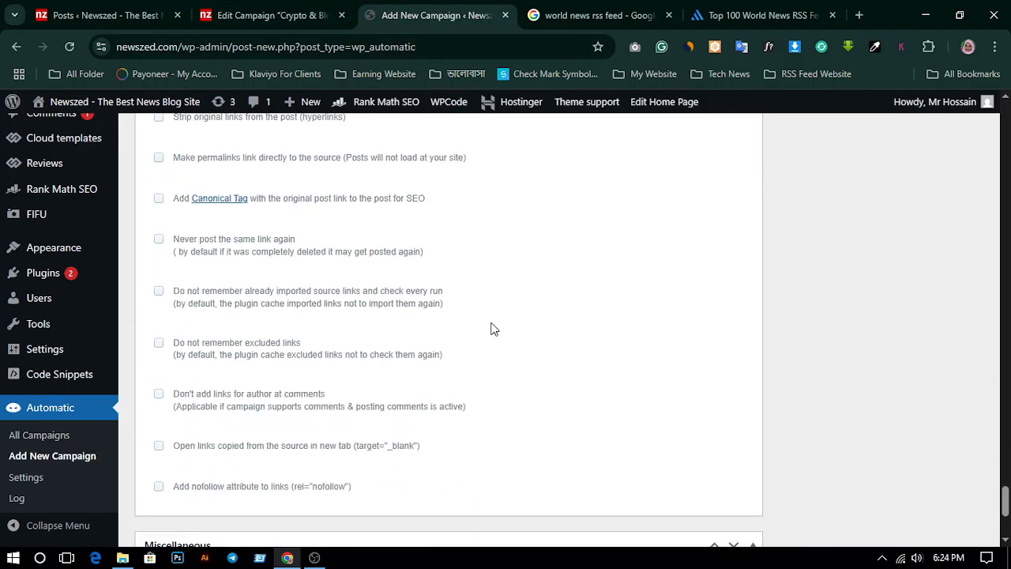
key("ctrl+shift+Tab")
scroll(488, 325, "down", 4)
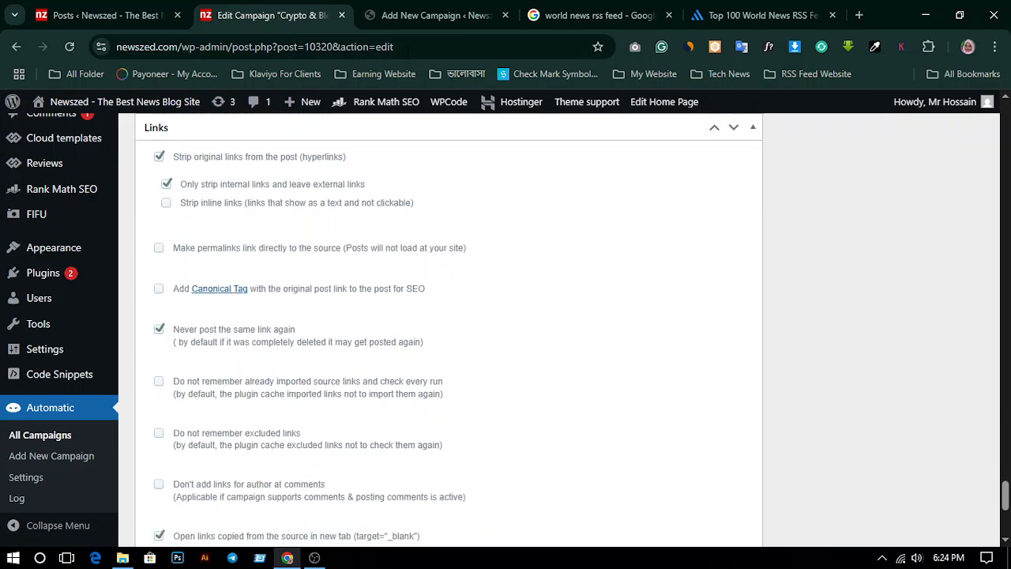
key("ctrl+Tab")
scroll(418, 313, "up", 3)
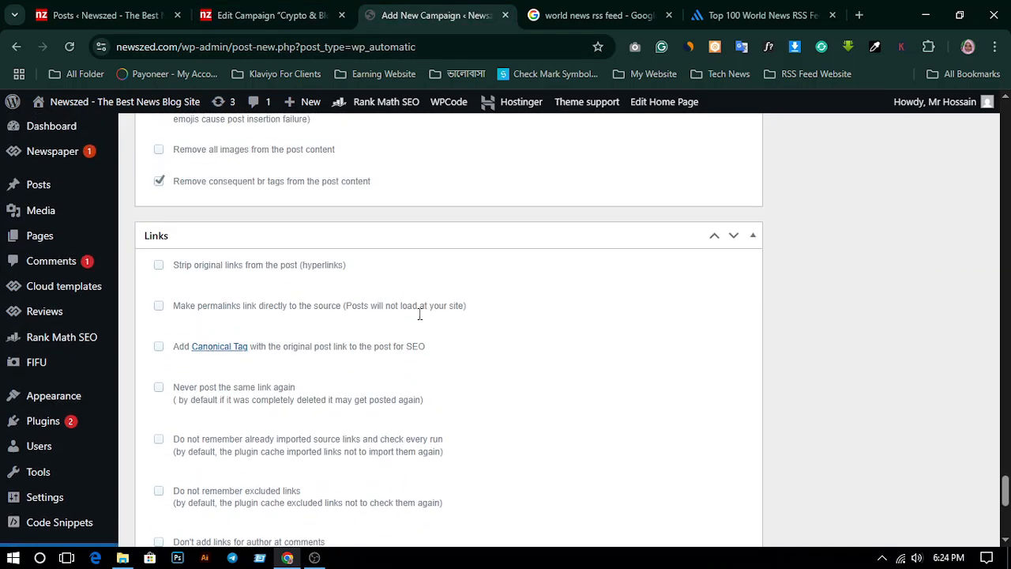
left_click(158, 269)
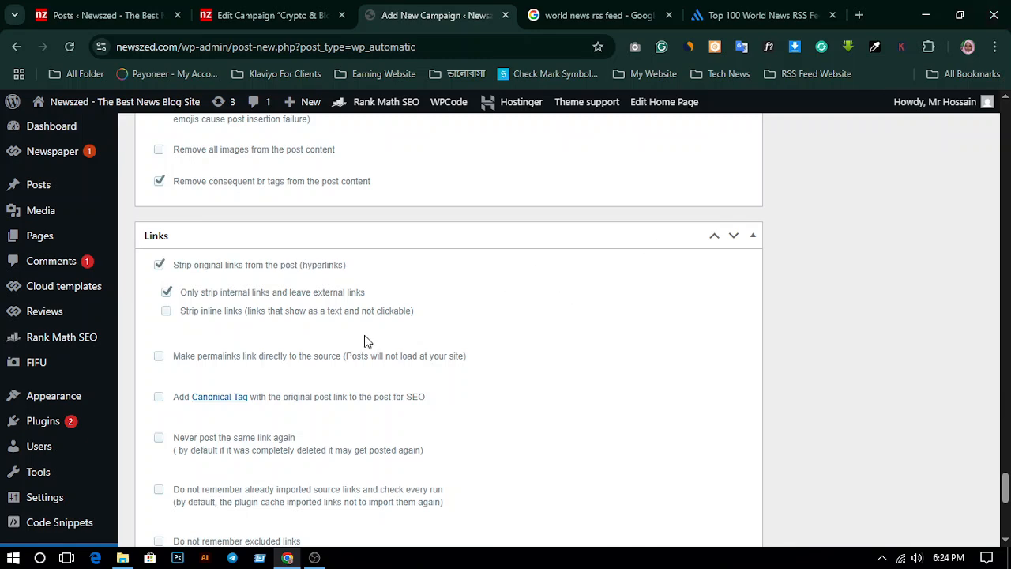
Set the new campaign to never post the same link again, matching the Crypto & Blockchain campaign
scroll(365, 335, "down", 2)
left_click(276, 9)
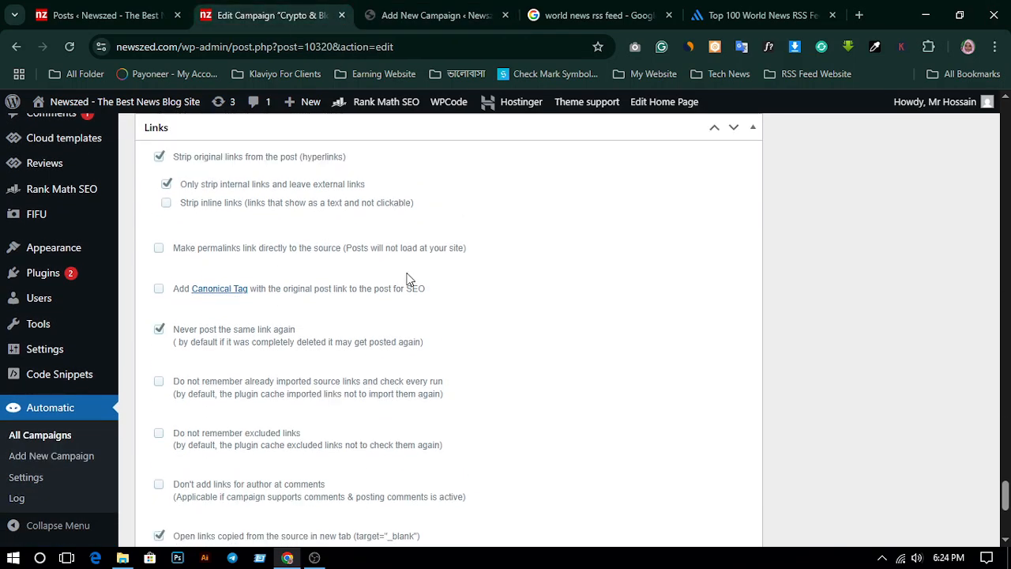
scroll(262, 276, "down", 2)
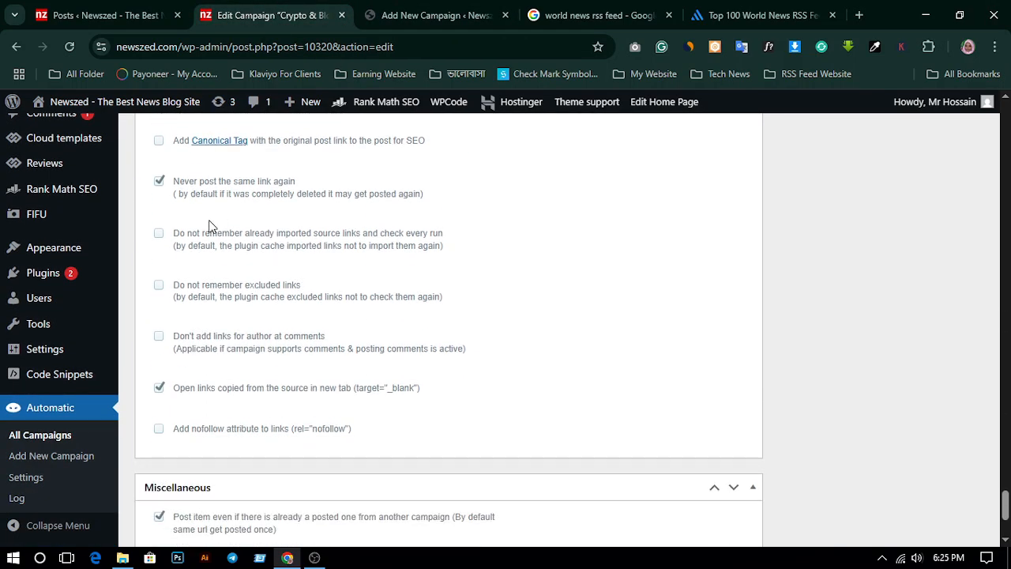
left_click(408, 10)
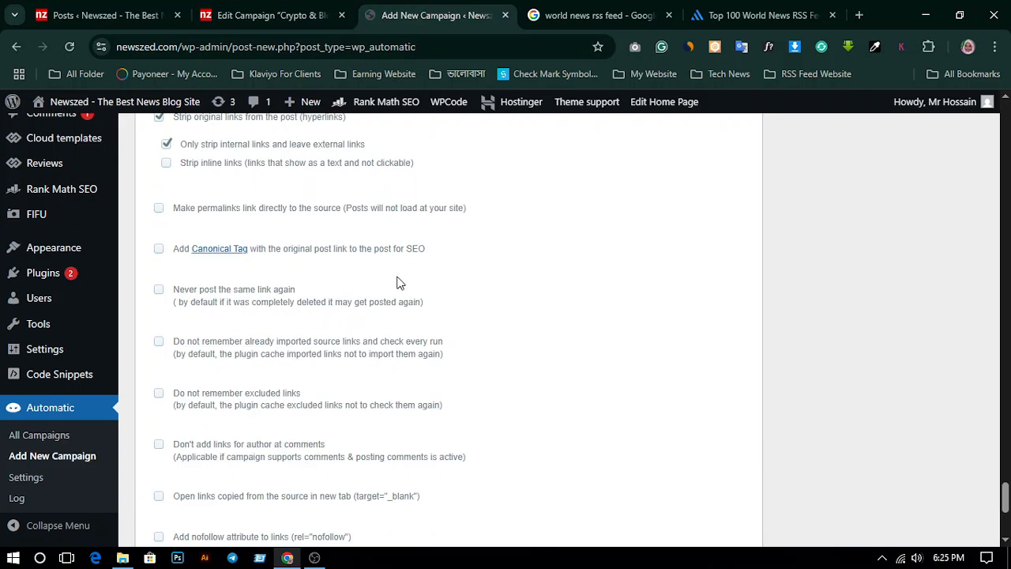
left_click(158, 290)
Make links copied from the source open in a new tab in the new campaign, as in the Crypto & Blockchain campaign
scroll(326, 284, "down", 1)
scroll(325, 280, "down", 1)
left_click(282, 21)
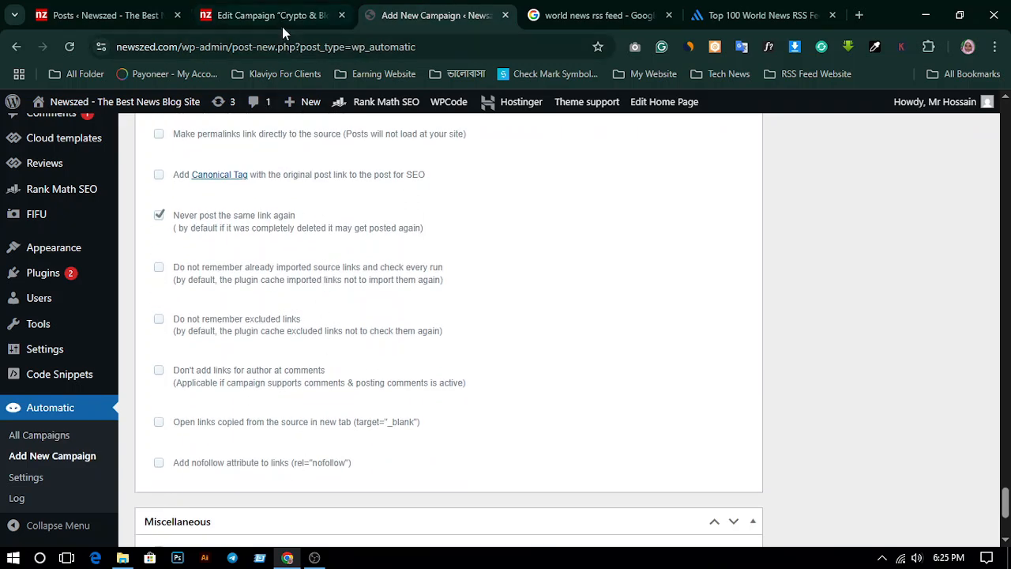
scroll(342, 321, "down", 1)
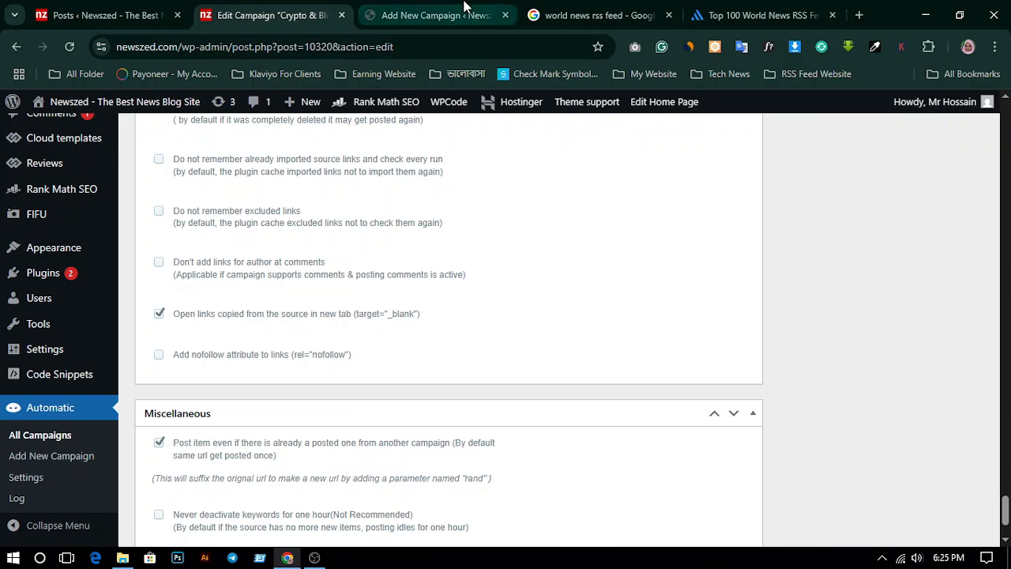
left_click(431, 15)
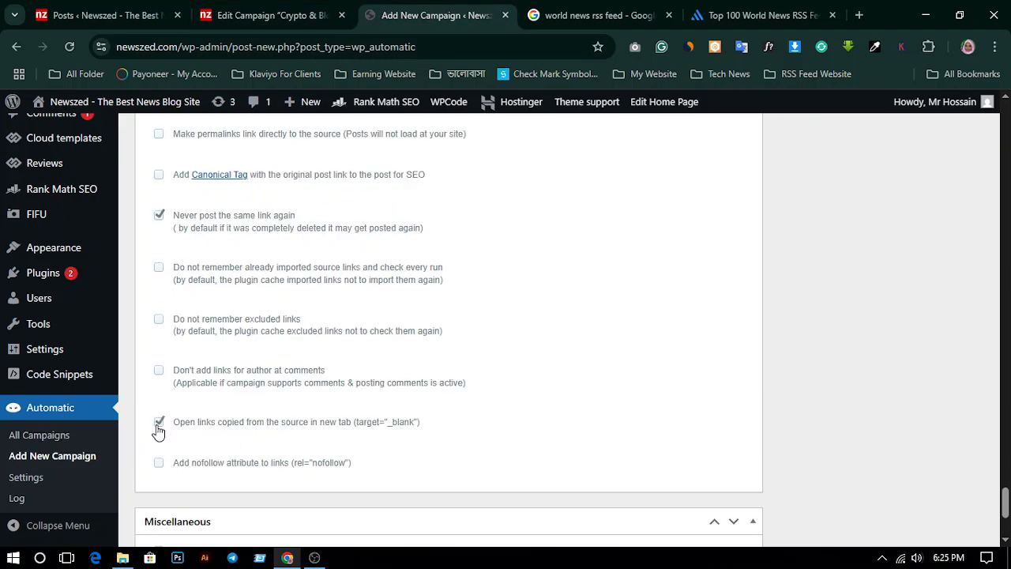
Compare the miscellaneous options and allow the new campaign to post items already posted by another campaign
scroll(356, 355, "down", 2)
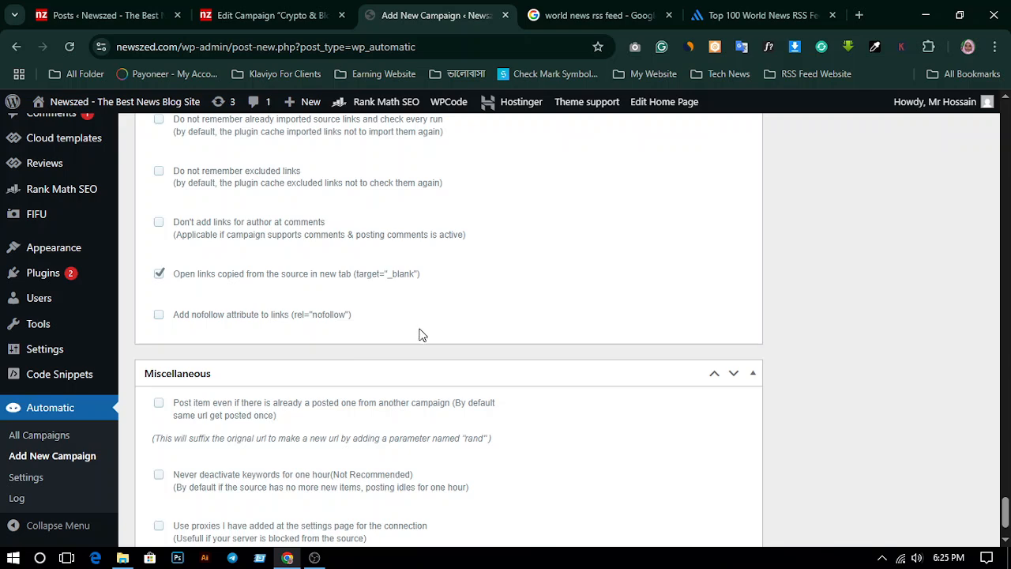
left_click(278, 7)
scroll(477, 263, "down", 1)
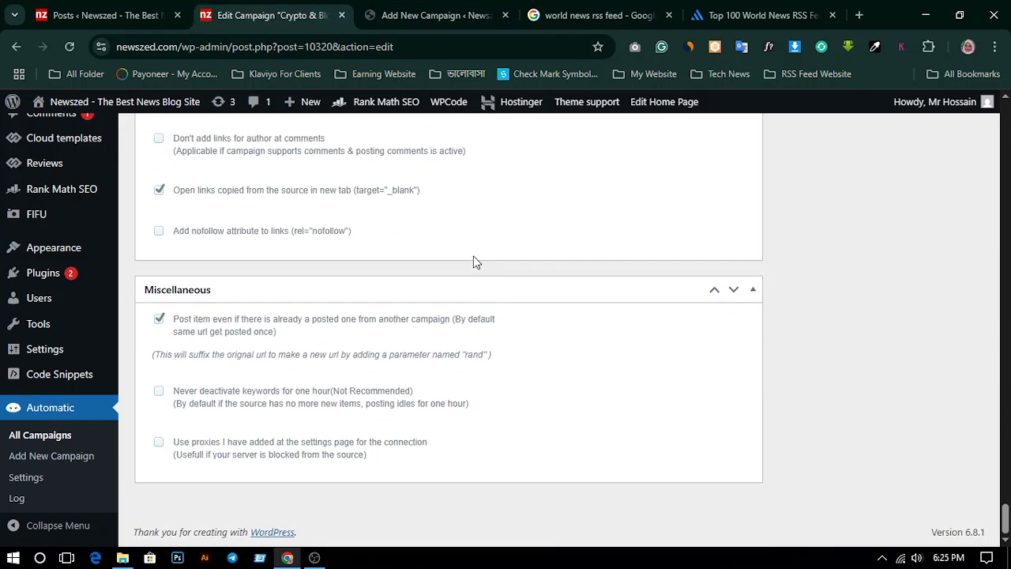
left_click(417, 16)
scroll(388, 313, "down", 1)
left_click(158, 320)
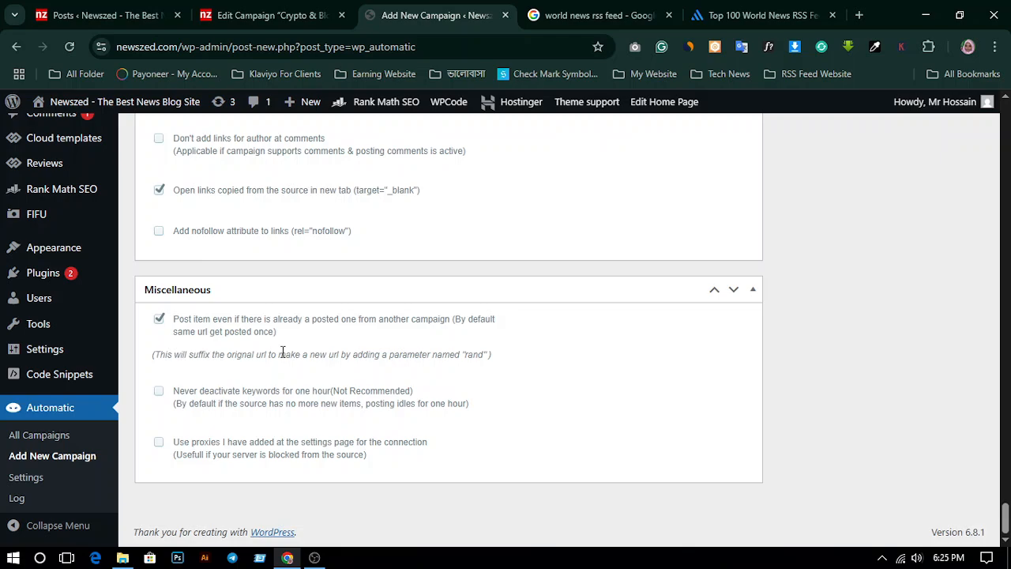
Review the new campaign's update frequency and the available update units
scroll(698, 383, "up", 10)
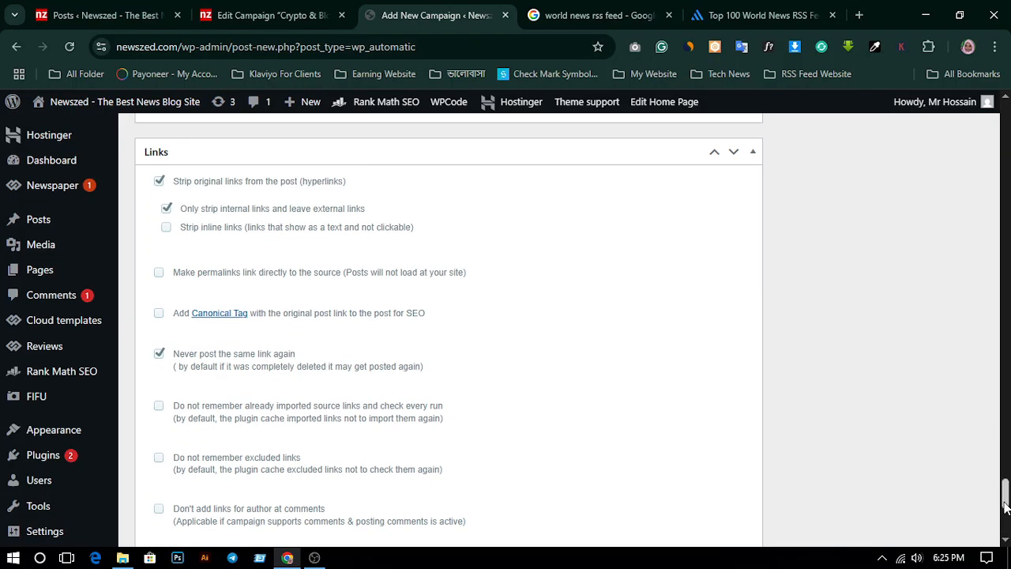
scroll(693, 458, "up", 10)
scroll(666, 442, "down", 5)
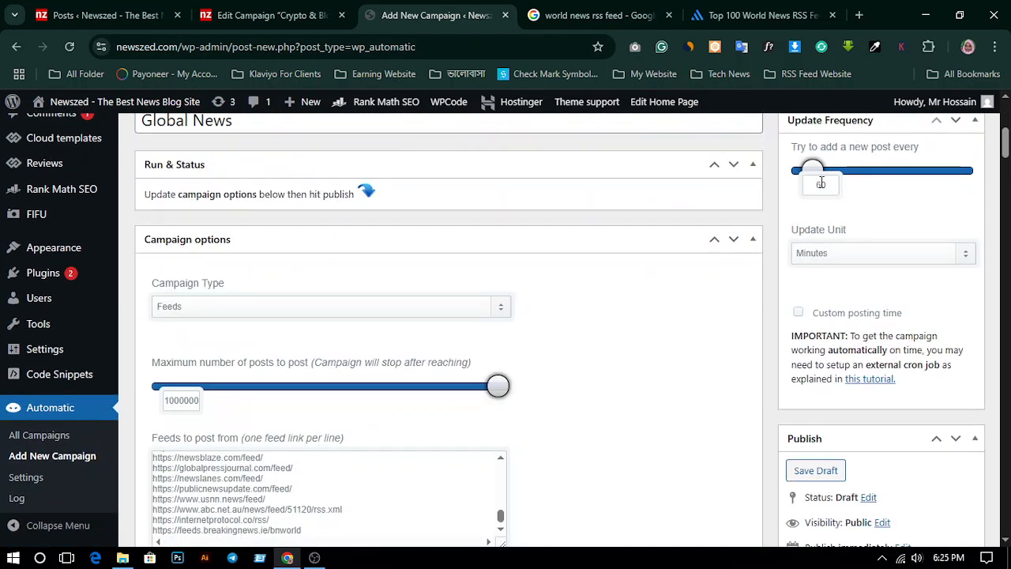
double_click(804, 188)
scroll(908, 215, "up", 1)
left_click(894, 293)
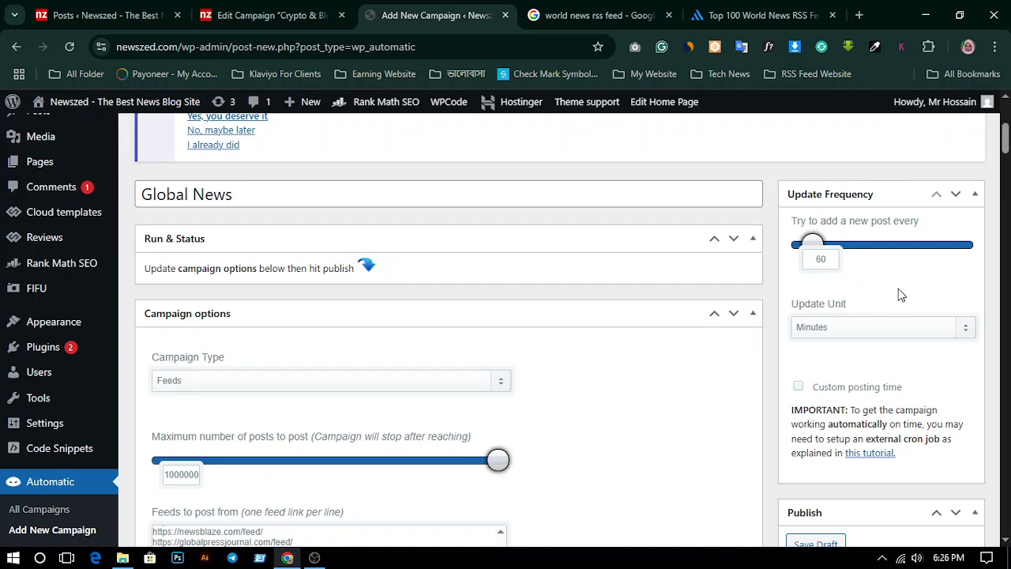
left_click(885, 332)
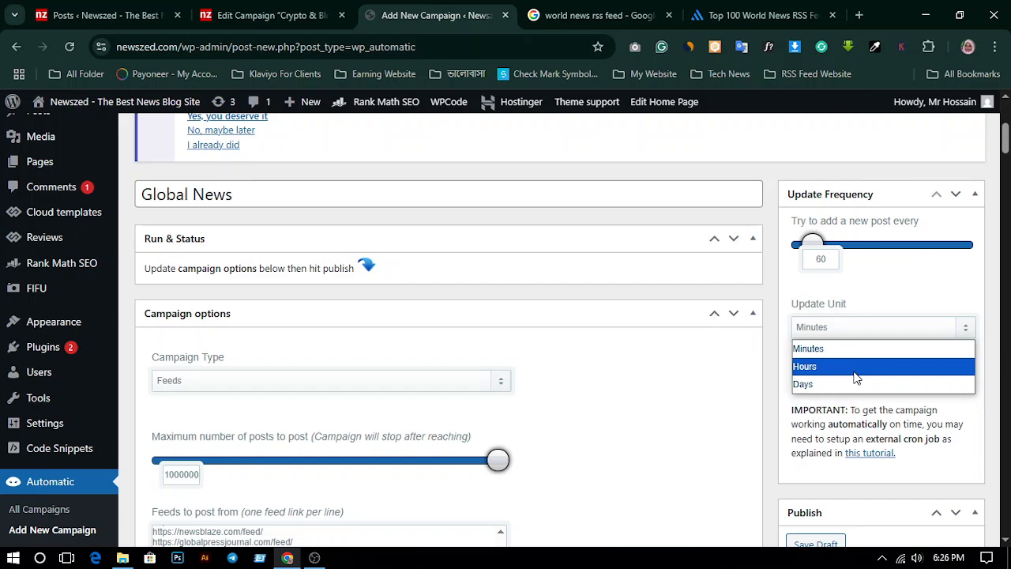
left_click(885, 286)
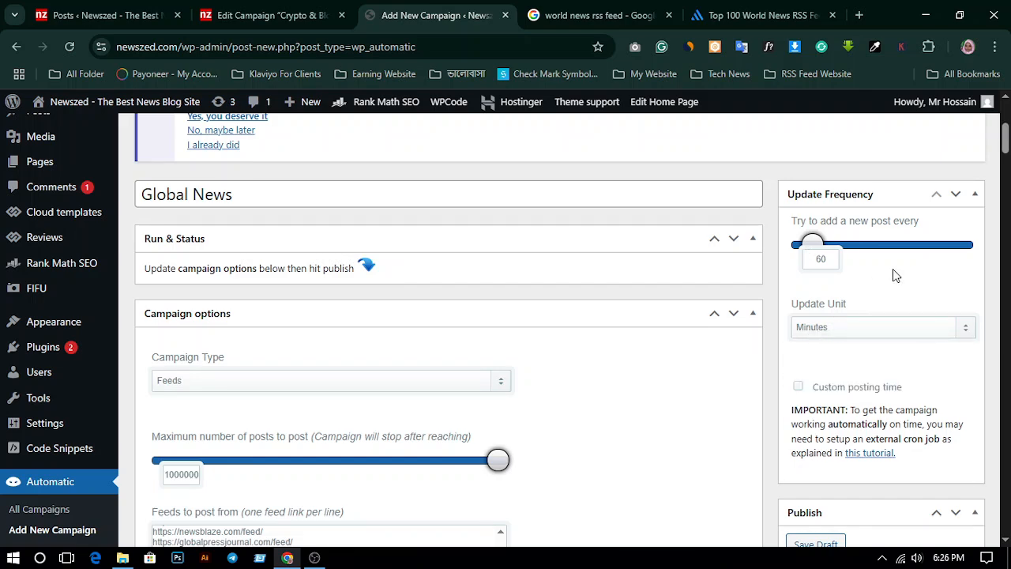
Publish the Global News campaign
scroll(895, 274, "down", 3)
scroll(742, 311, "up", 2)
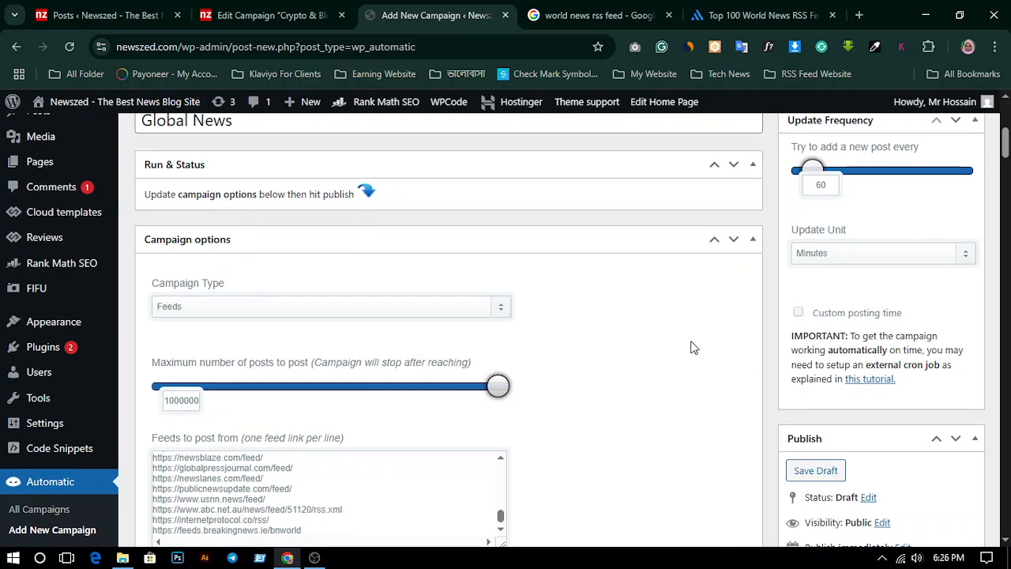
scroll(718, 392, "down", 1)
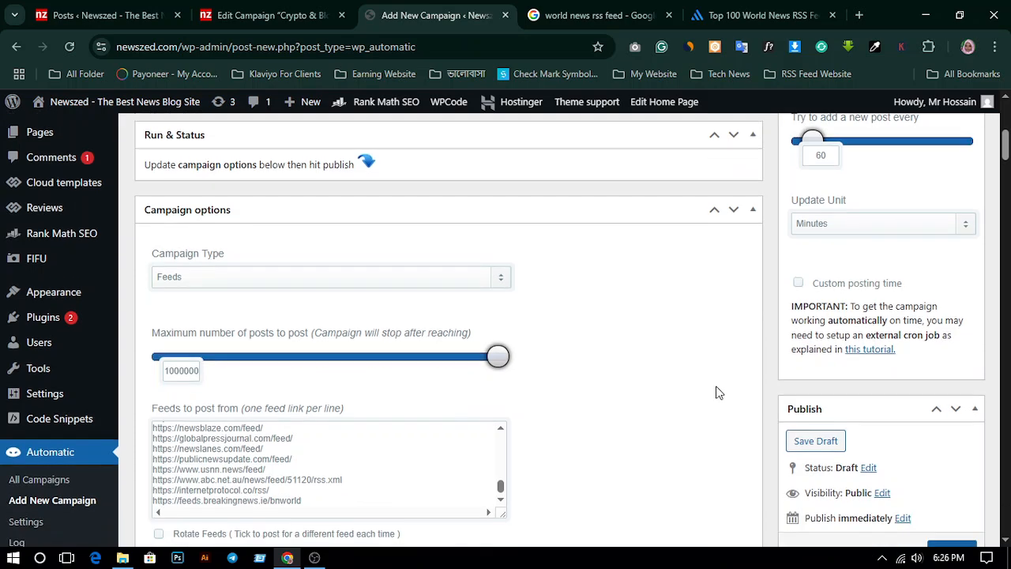
scroll(718, 392, "down", 2)
left_click(941, 365)
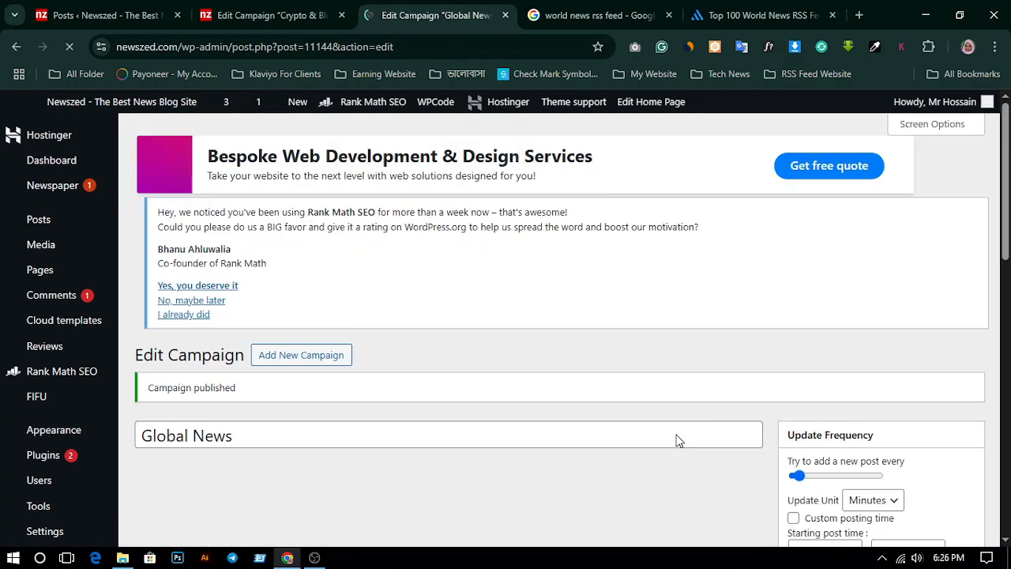
Run the published Global News campaign and open the resulting last post in a new browser tab
scroll(657, 329, "down", 2)
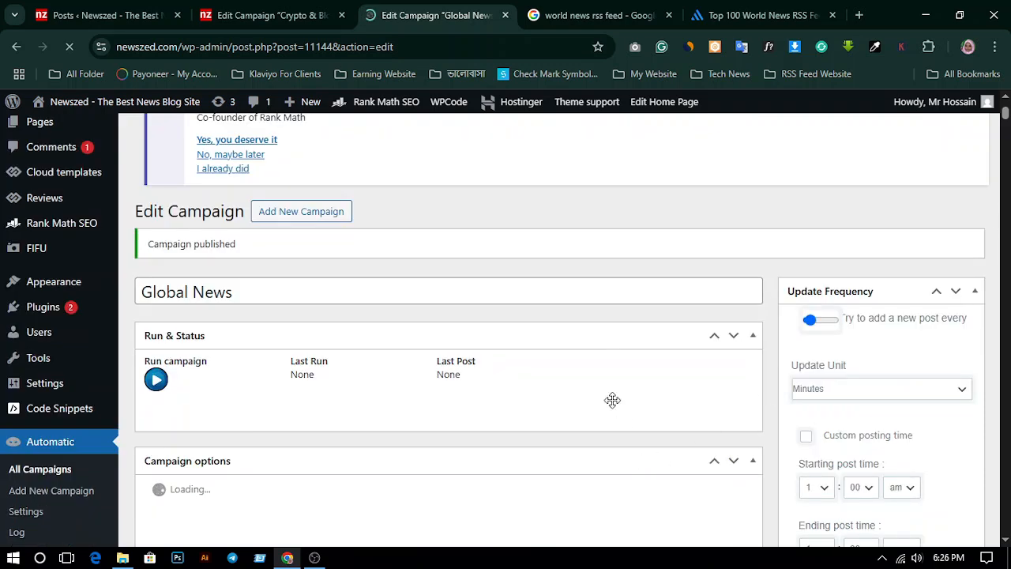
scroll(535, 499, "down", 2)
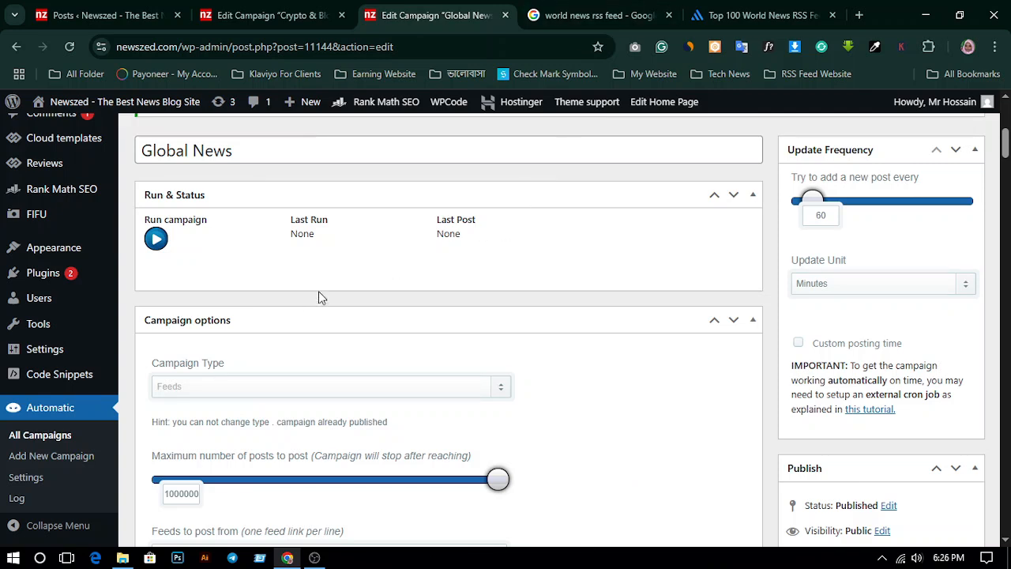
left_click(156, 238)
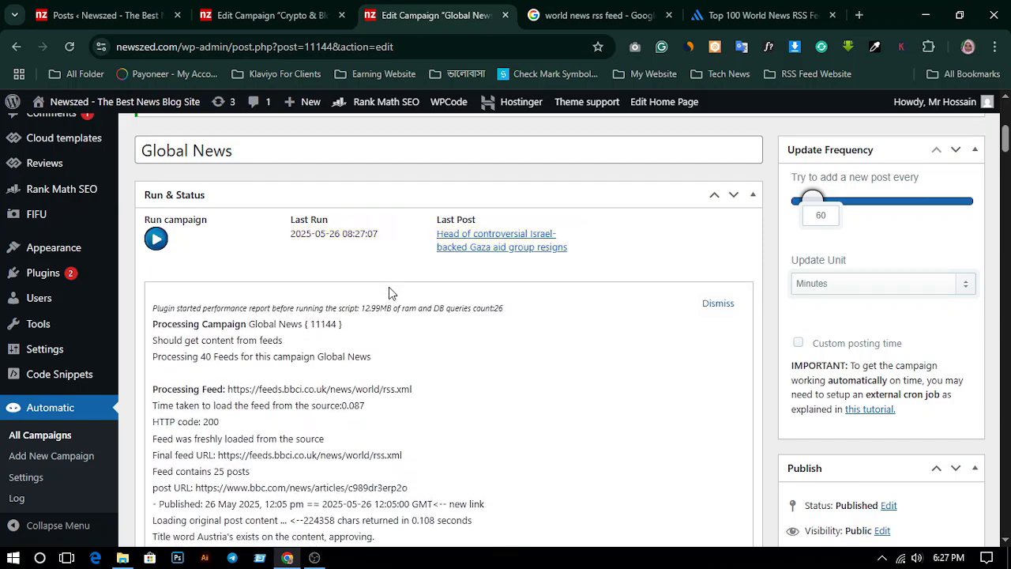
right_click(451, 259)
left_click(542, 264)
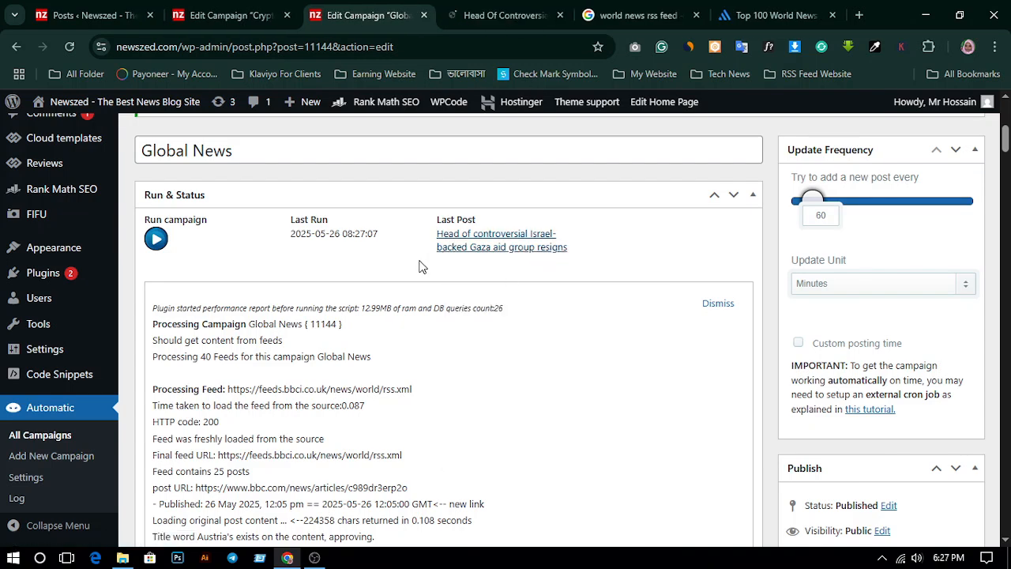
Run the Global News campaign a second time and open its newest post in another browser tab
left_click(155, 241)
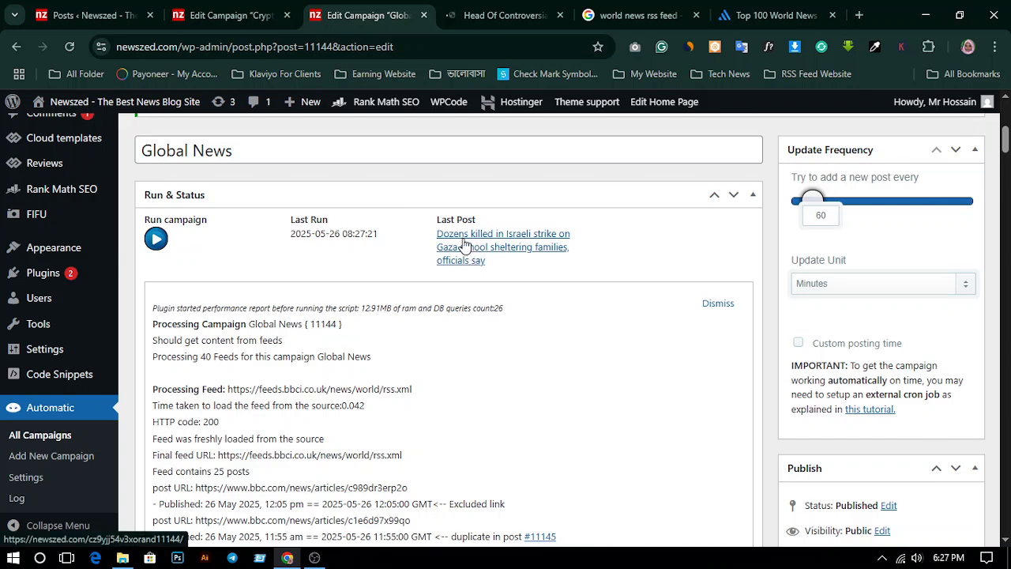
right_click(464, 247)
left_click(516, 257)
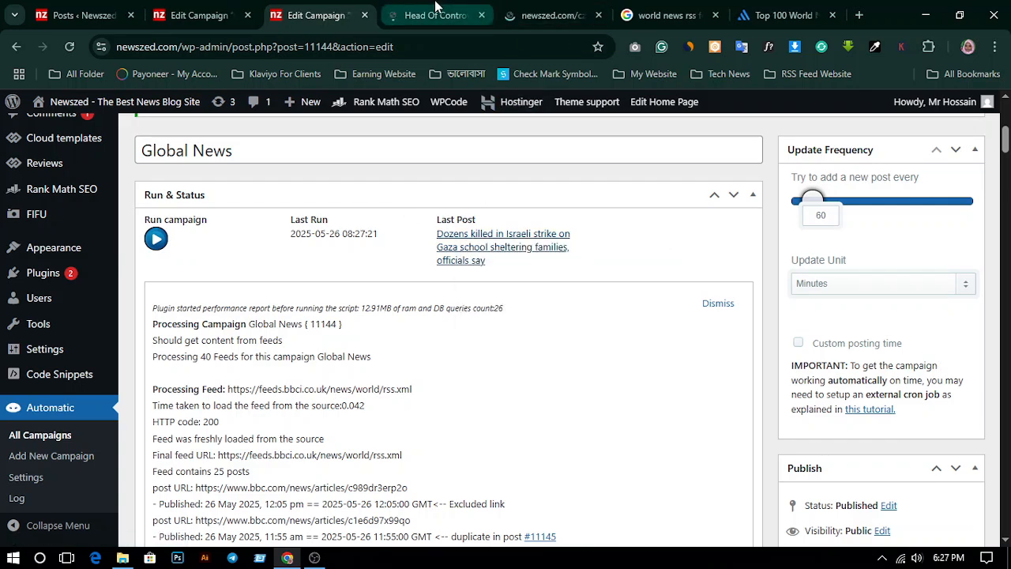
Examine the first imported post on the site, checking its category, title and featured image
left_click(436, 10)
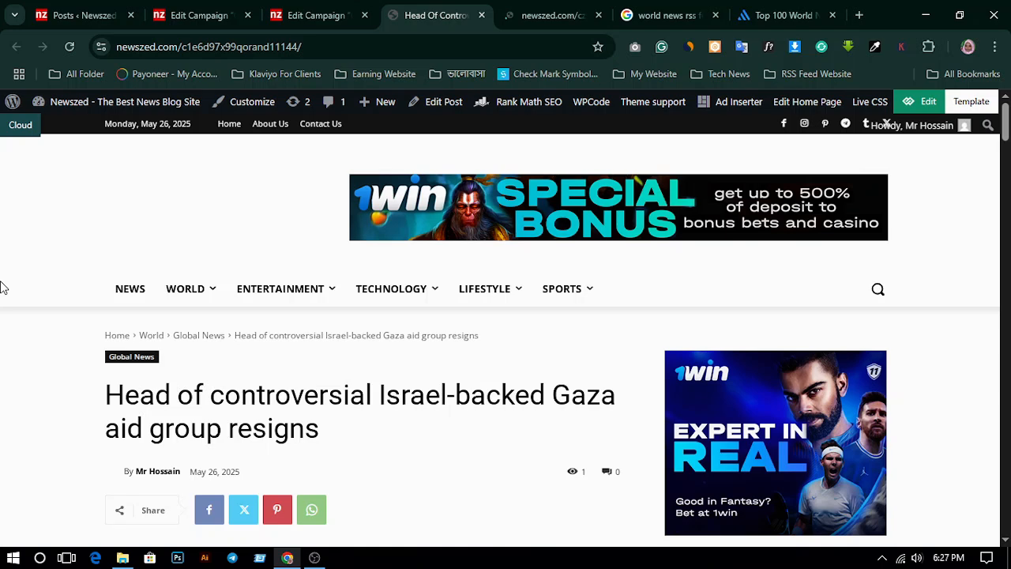
scroll(432, 244, "down", 3)
scroll(467, 316, "up", 2)
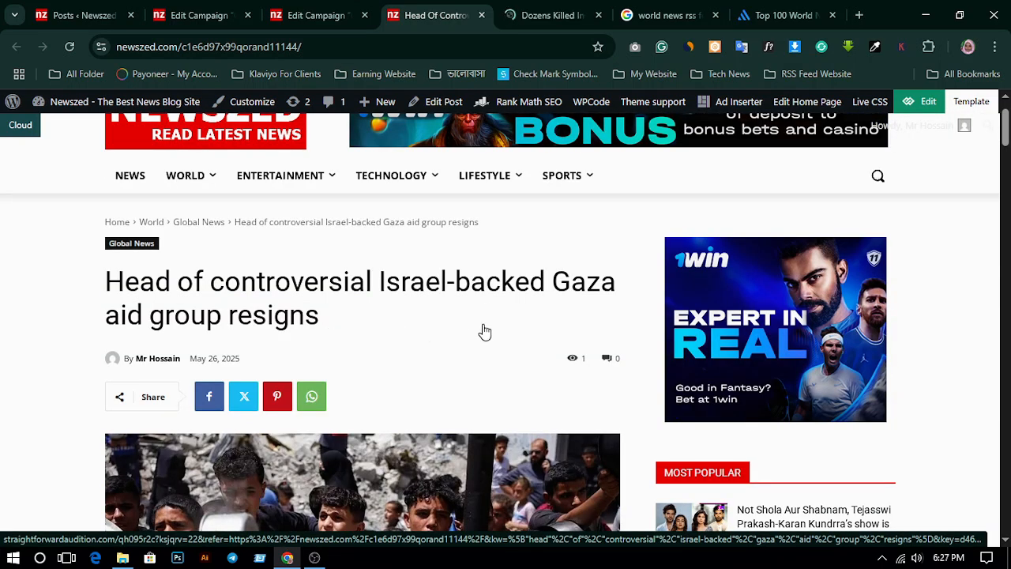
scroll(431, 317, "down", 1)
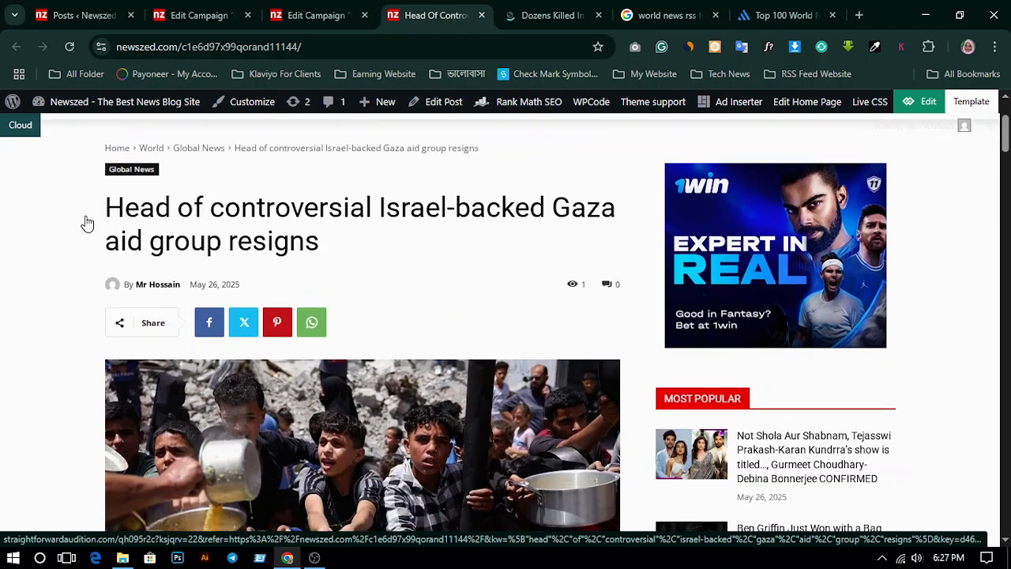
Read through the first imported post's body text, inline images, source link and tags, down to the site's footer categories
left_click(101, 206)
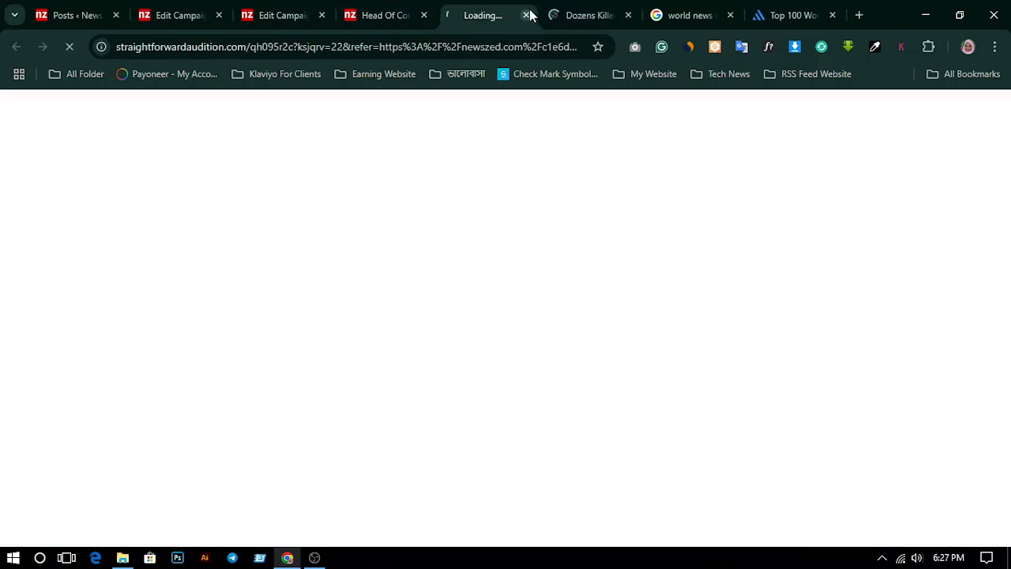
left_click(526, 15)
scroll(451, 271, "down", 5)
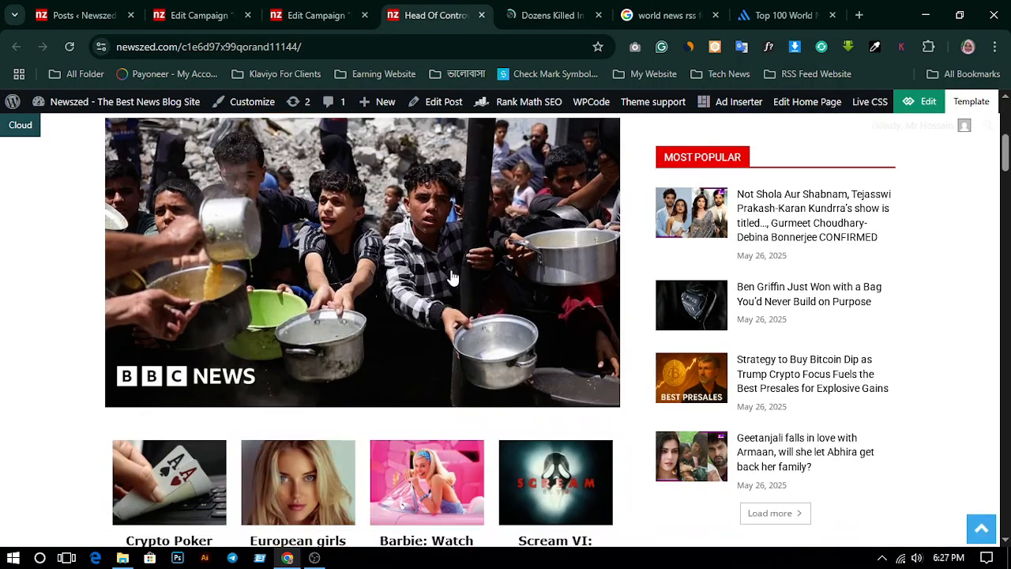
scroll(450, 276, "up", 3)
scroll(451, 277, "down", 5)
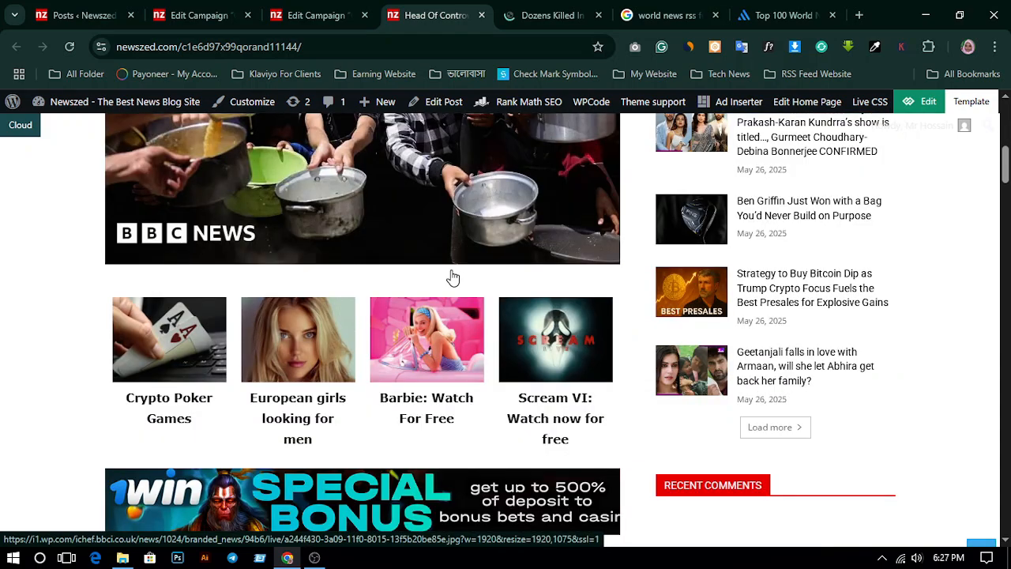
scroll(452, 276, "up", 4)
scroll(452, 278, "up", 2)
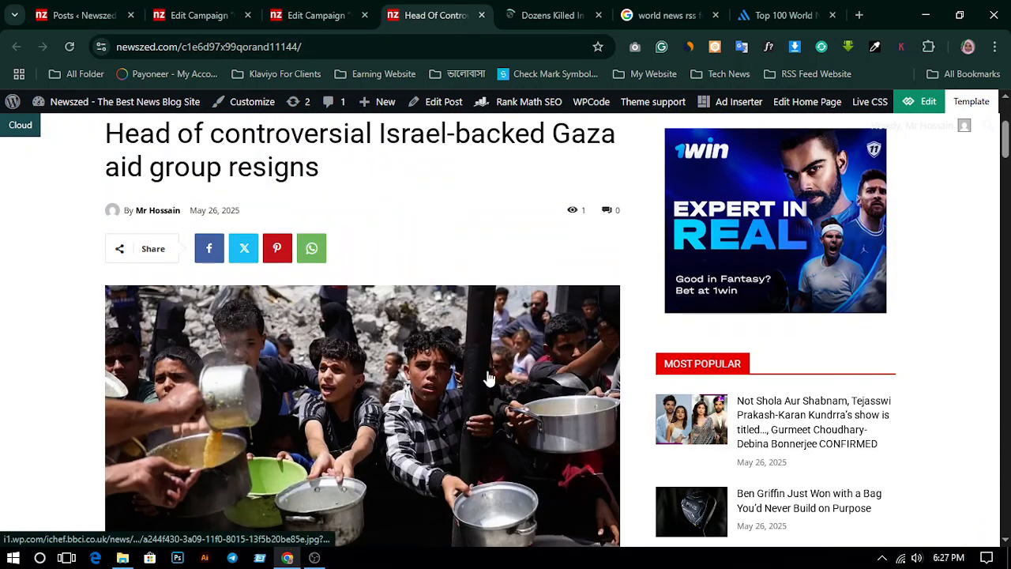
scroll(474, 347, "down", 6)
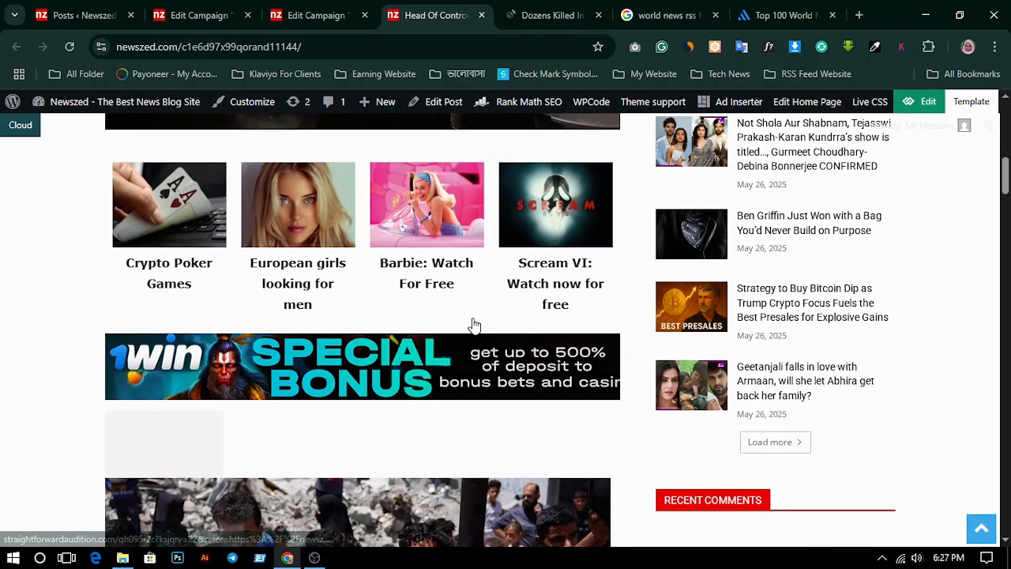
scroll(470, 325, "down", 5)
scroll(474, 325, "down", 10)
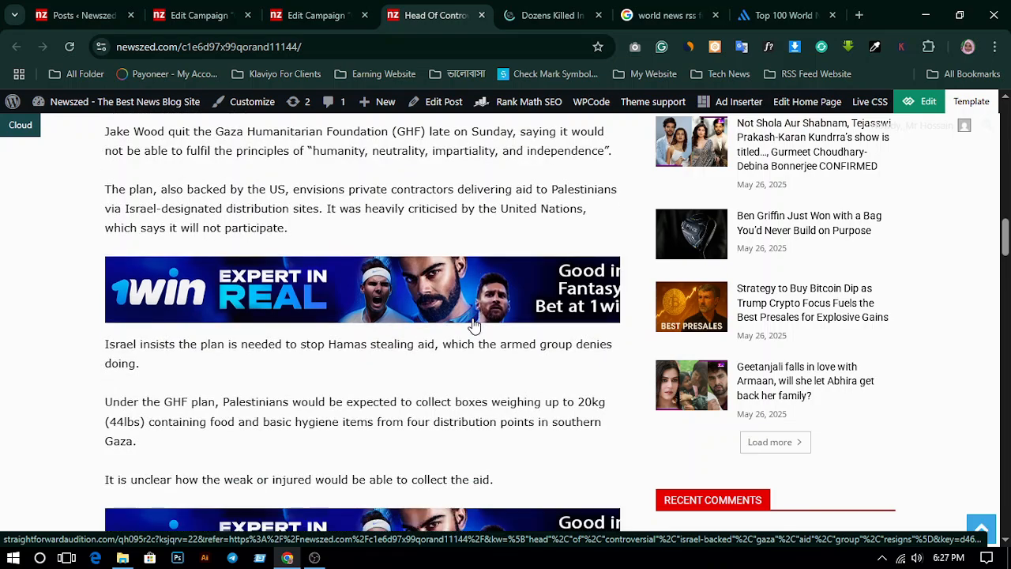
scroll(474, 326, "down", 12)
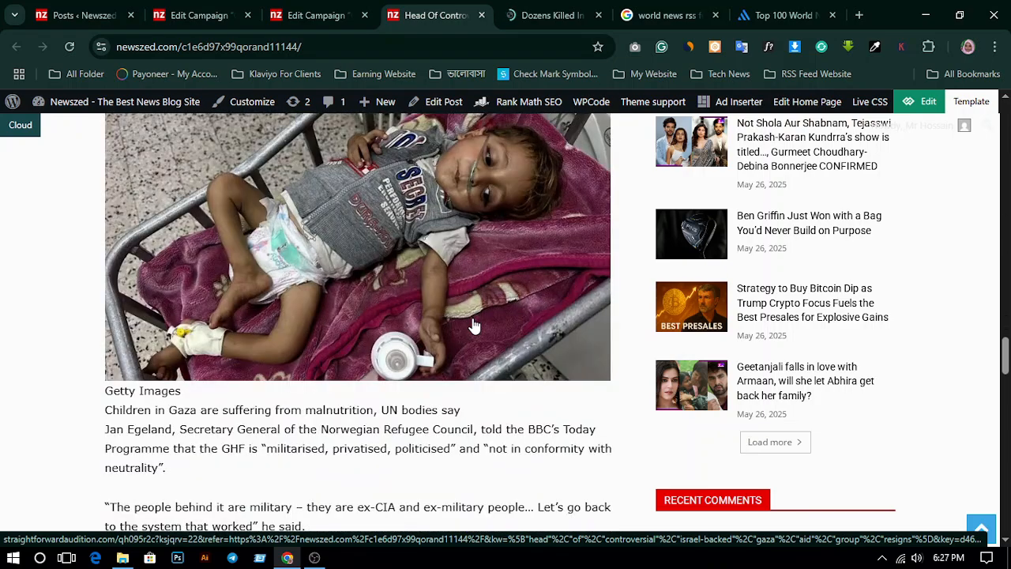
scroll(474, 326, "up", 1)
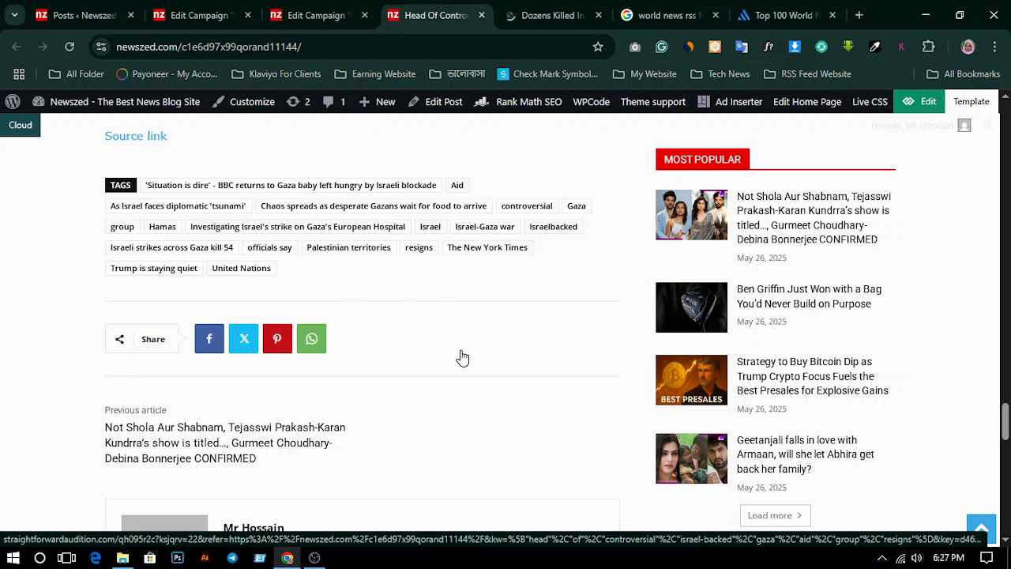
scroll(467, 358, "down", 7)
scroll(470, 360, "down", 4)
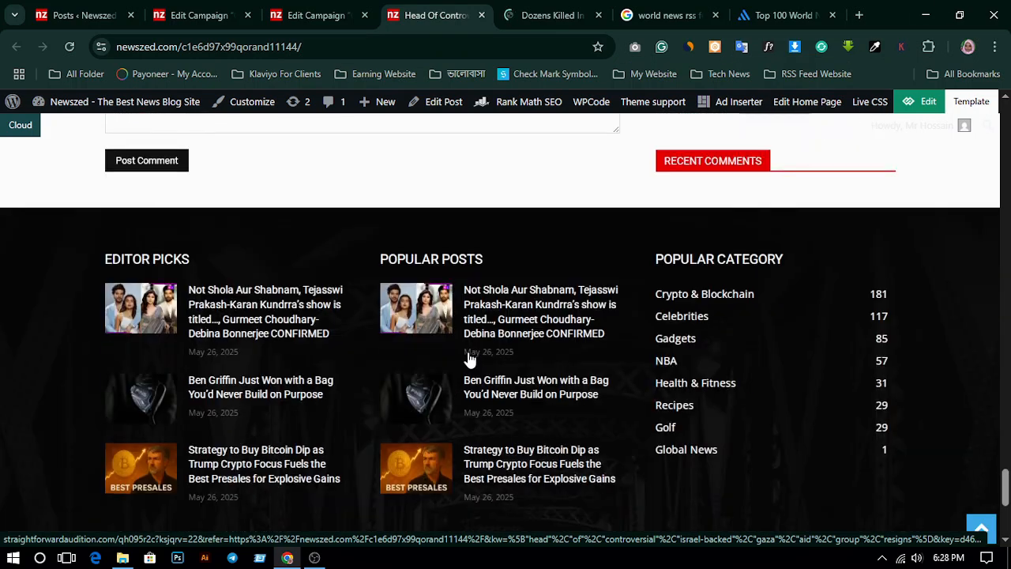
scroll(470, 360, "down", 4)
scroll(470, 360, "up", 10)
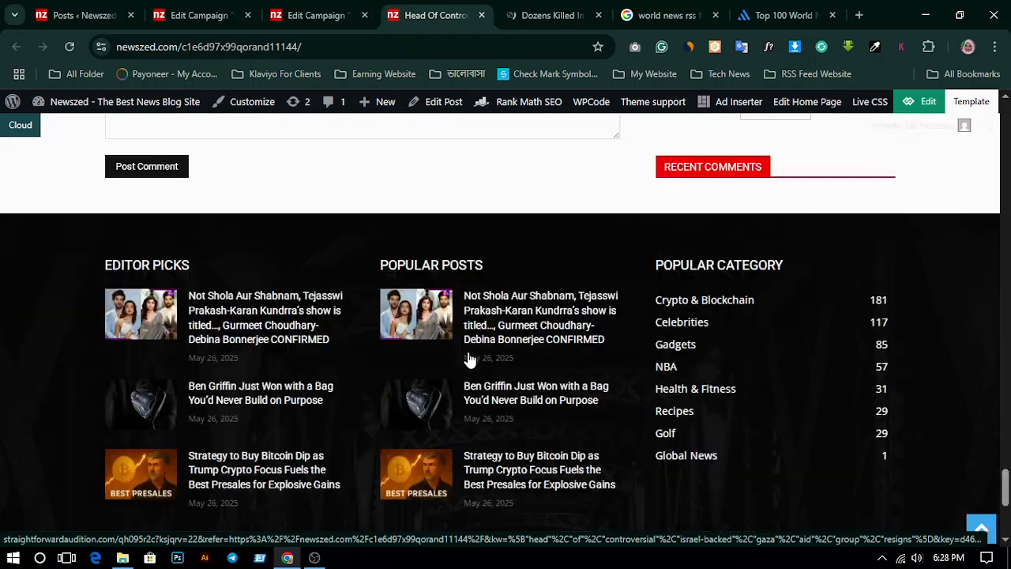
scroll(470, 360, "up", 3)
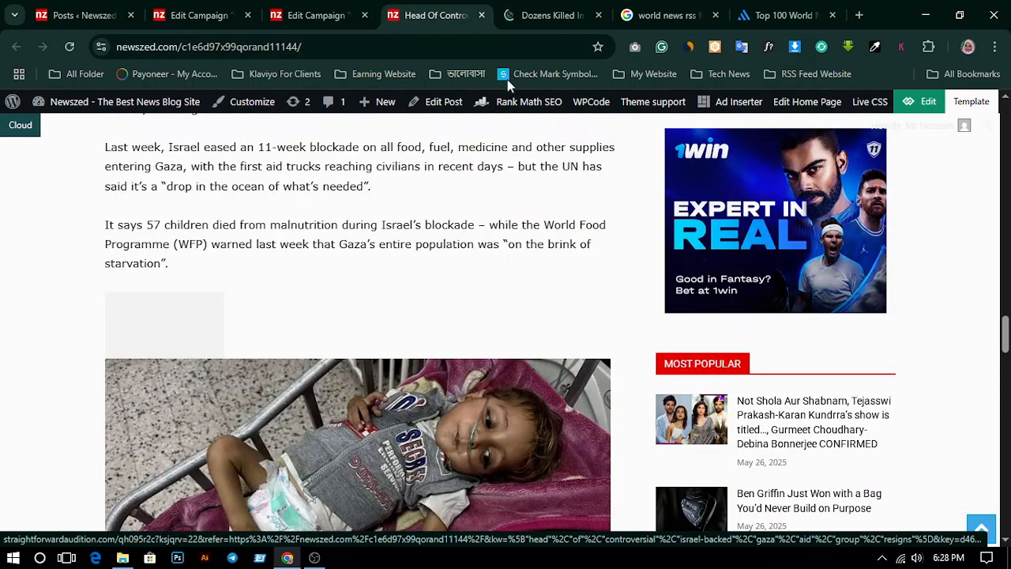
Examine the second imported post, checking its category, title, featured image, article text and the footer's popular categories
left_click(560, 8)
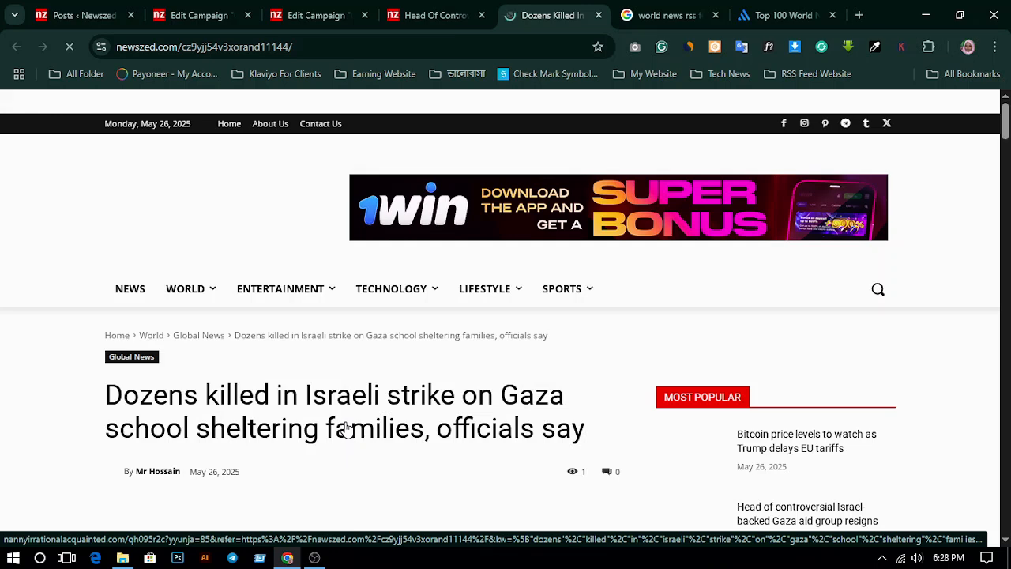
scroll(456, 366, "down", 3)
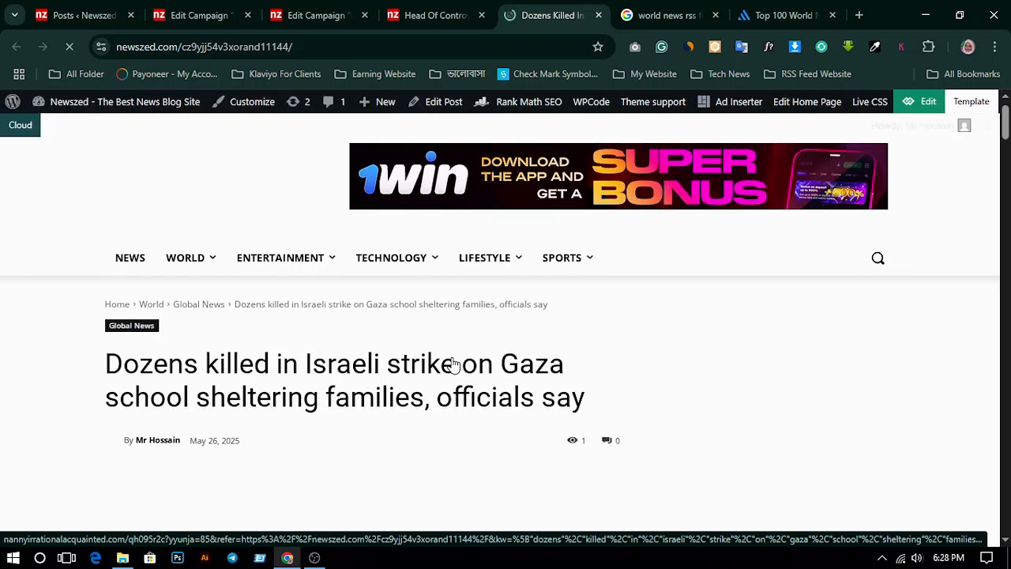
scroll(453, 364, "up", 2)
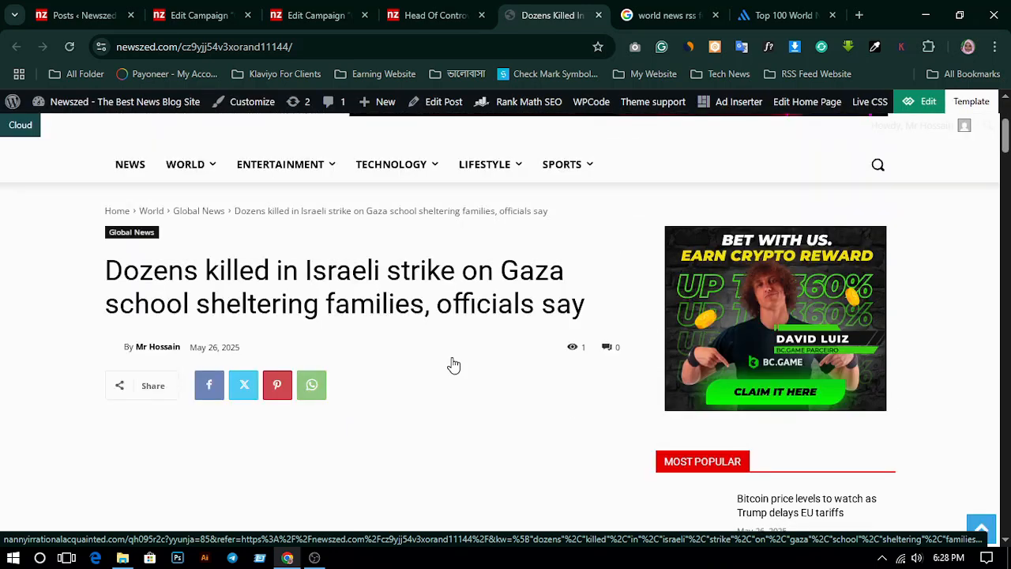
scroll(83, 329, "down", 3)
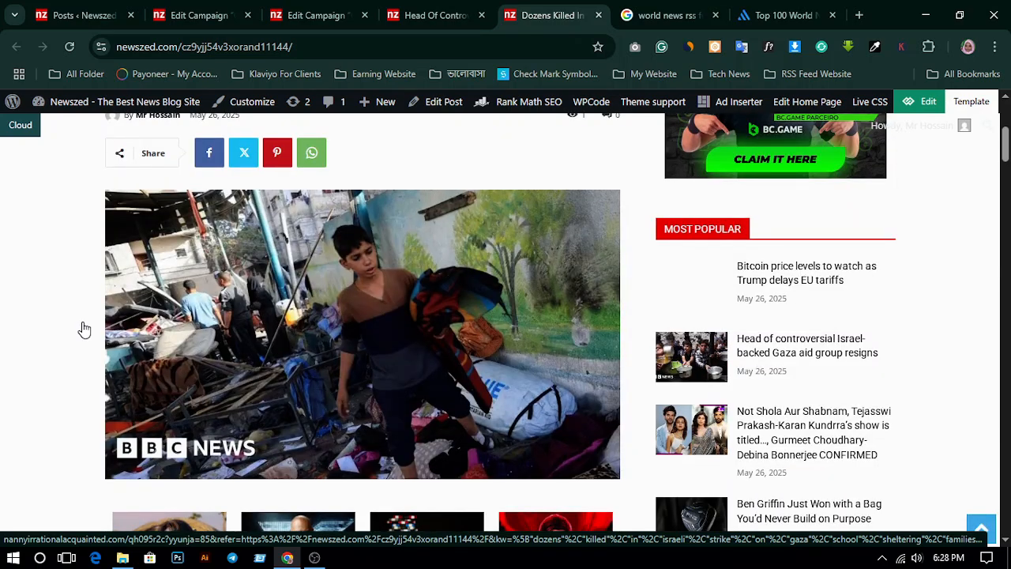
scroll(84, 329, "down", 3)
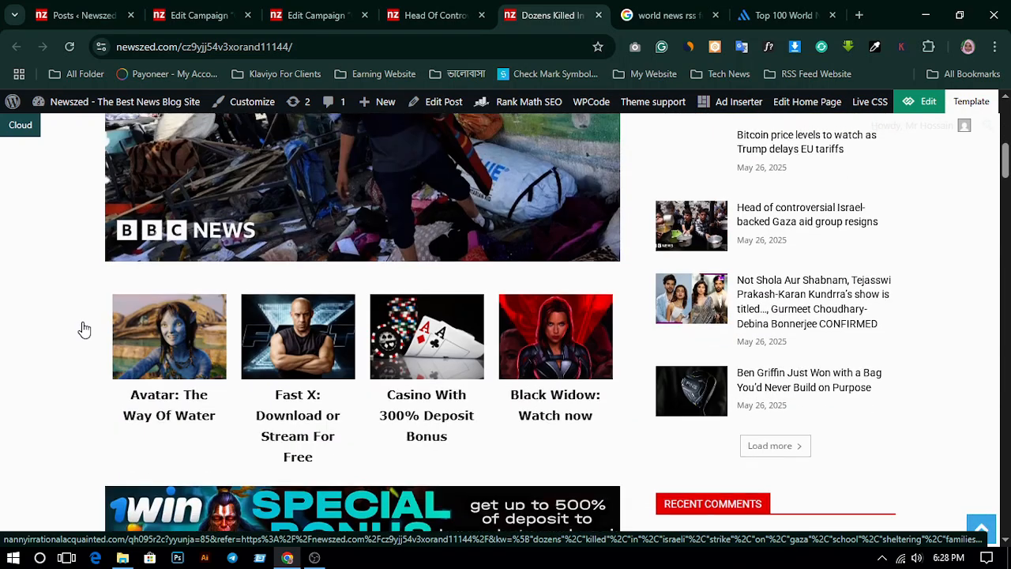
scroll(84, 329, "down", 3)
scroll(84, 329, "down", 15)
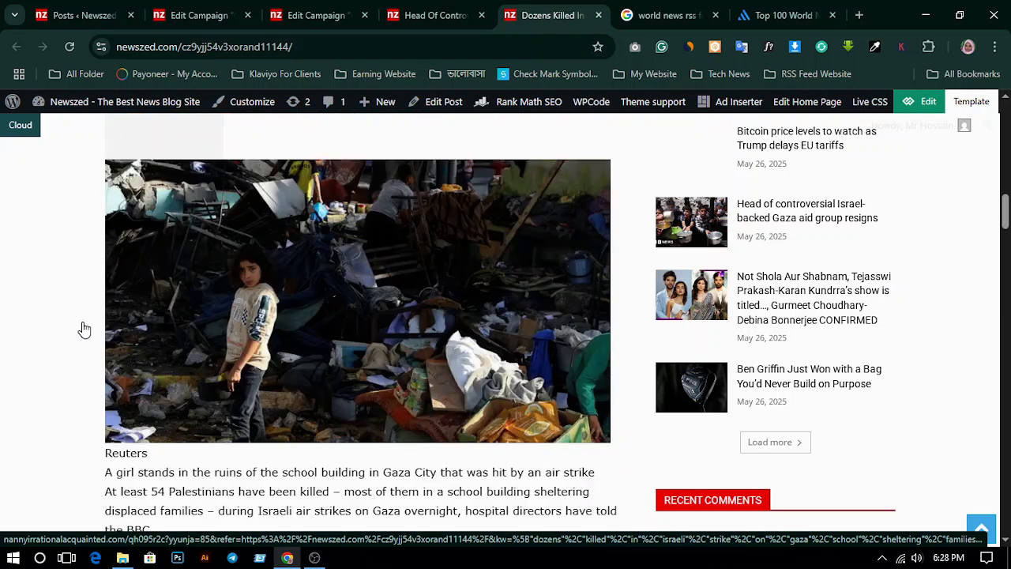
scroll(85, 328, "down", 20)
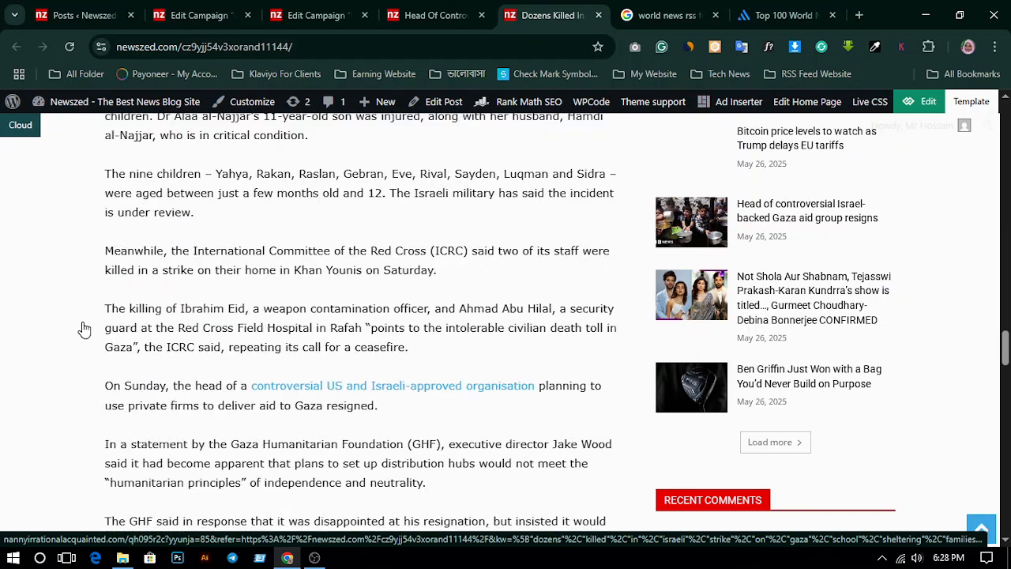
scroll(84, 328, "down", 10)
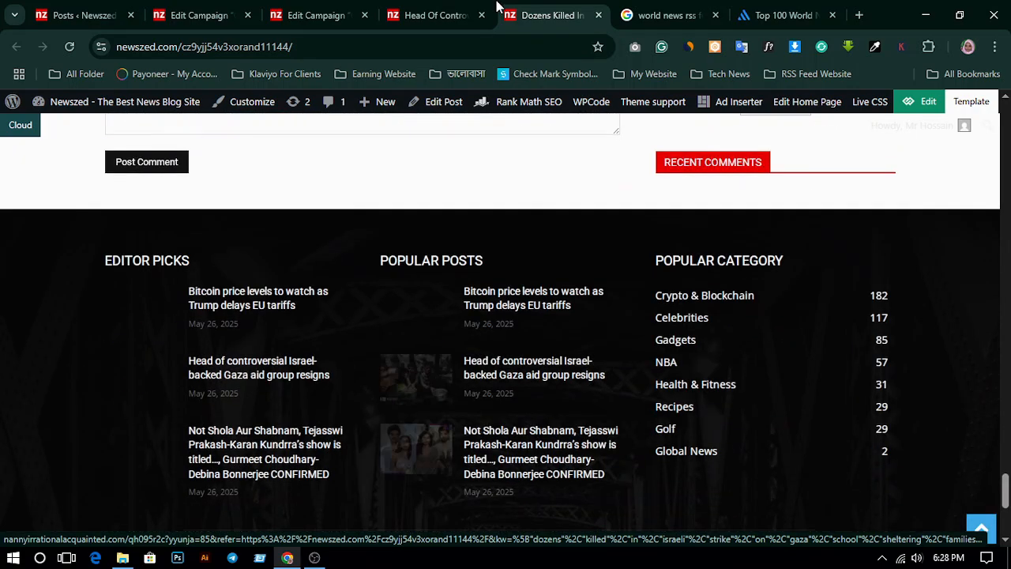
Close both imported post tabs and return to the Global News campaign editor
left_click(471, 14)
left_click(481, 16)
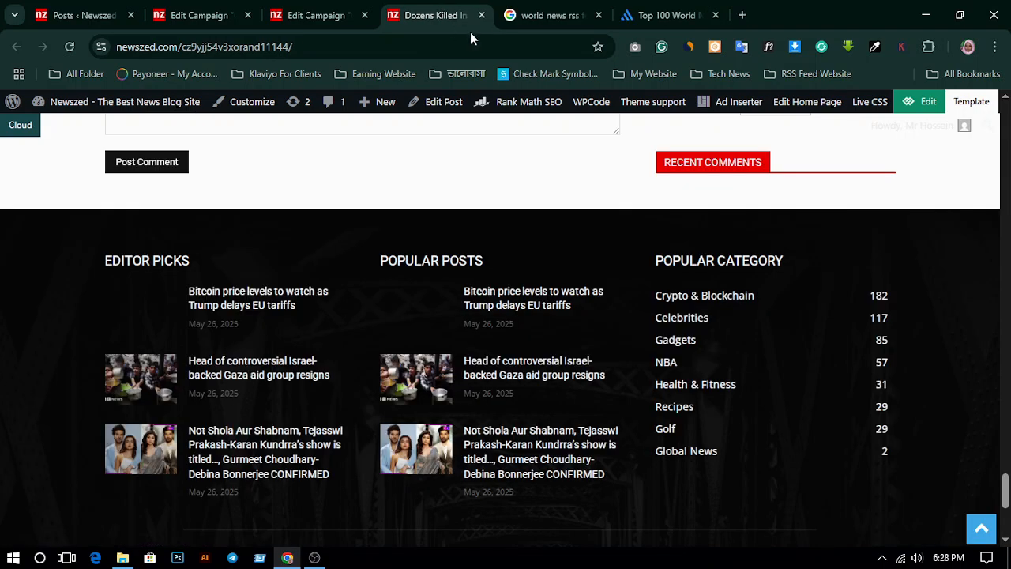
left_click(481, 16)
left_click(350, 10)
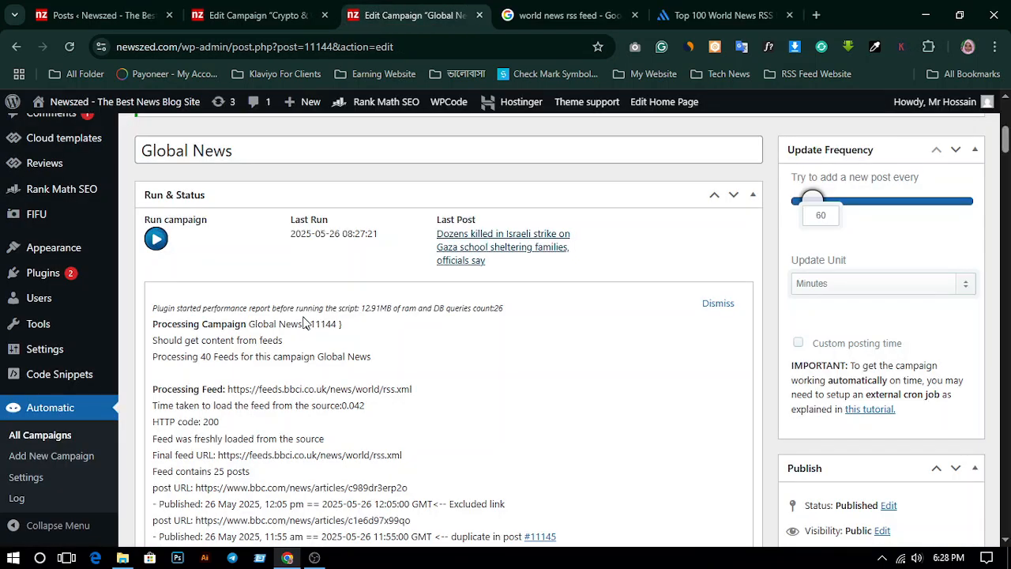
Close the Feedspot world news feeds tab and the Google search results tab
scroll(331, 397, "up", 5)
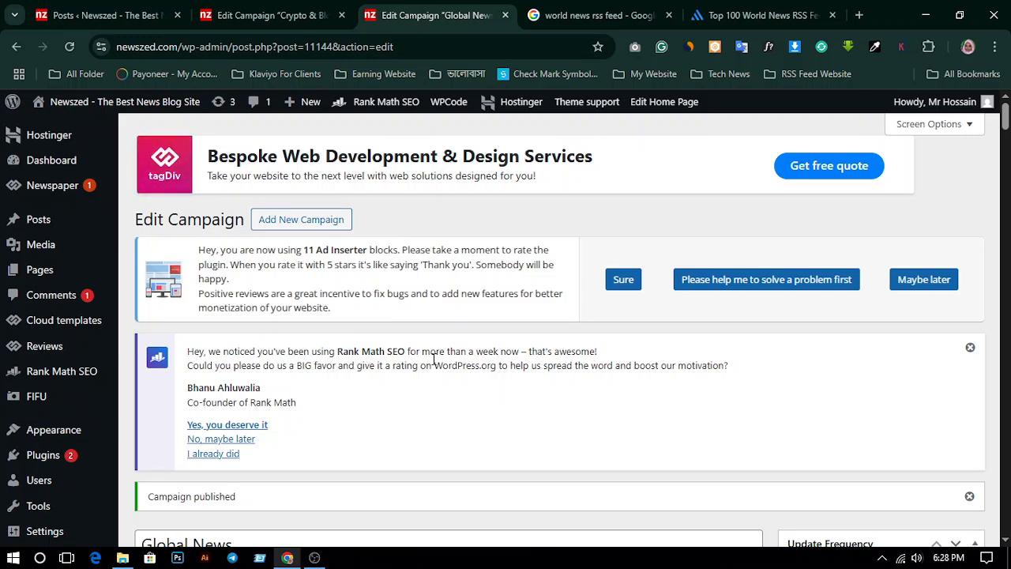
left_click(762, 15)
left_click(833, 15)
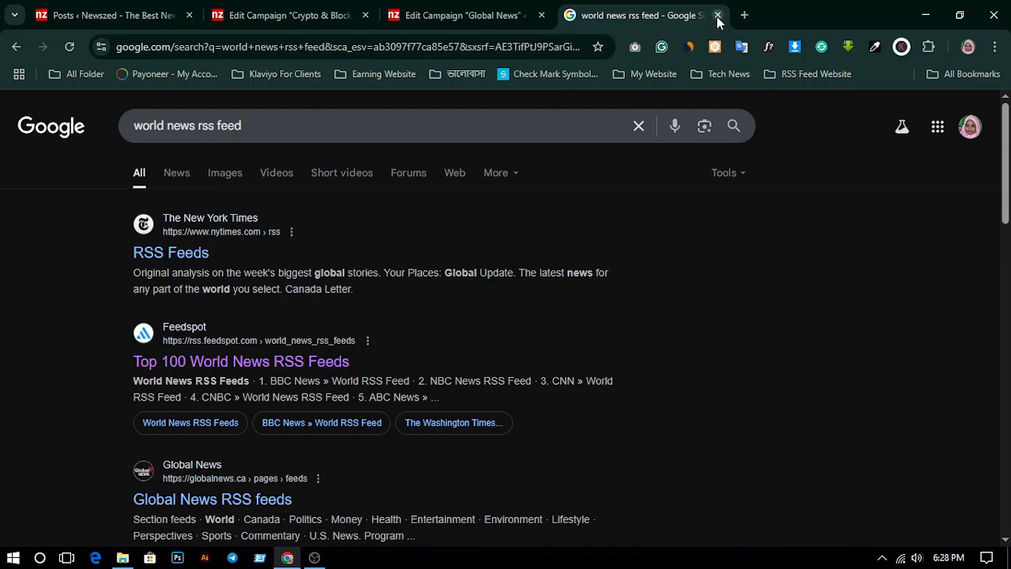
left_click(717, 16)
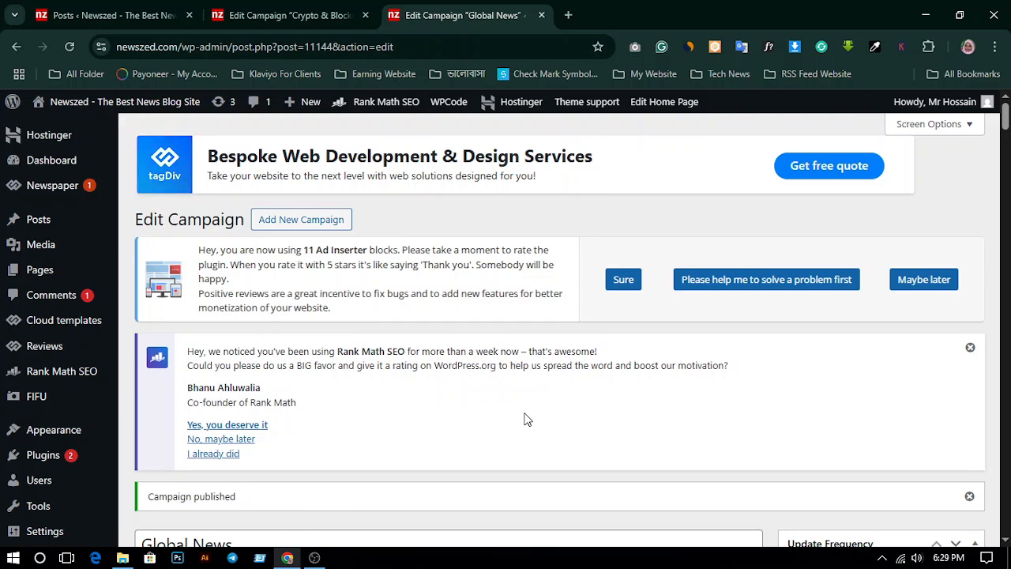
Open the website's home page in a new browser tab from the Global News campaign editor
scroll(48, 403, "down", 3)
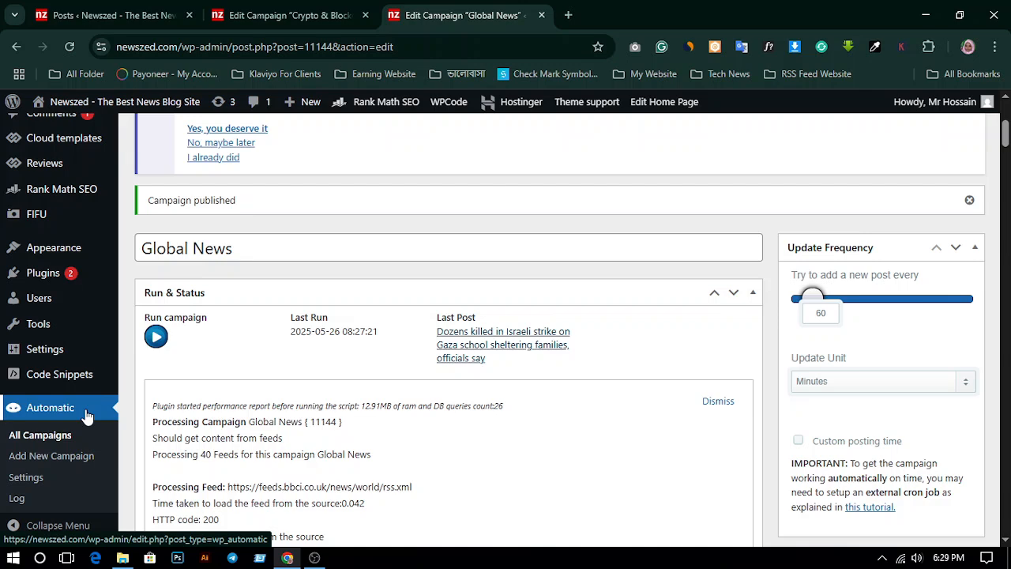
scroll(376, 431, "up", 3)
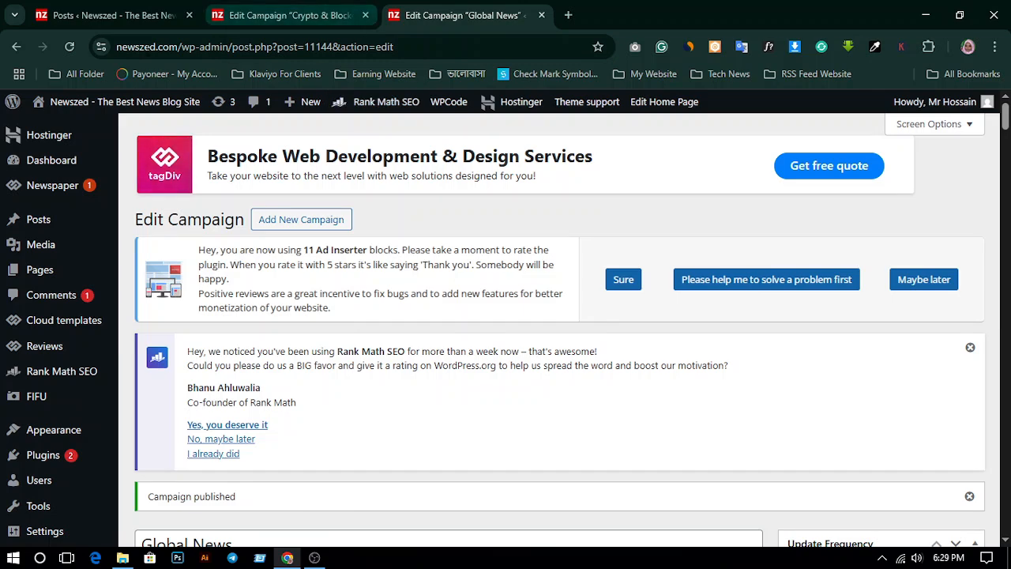
right_click(61, 130)
left_click(113, 147)
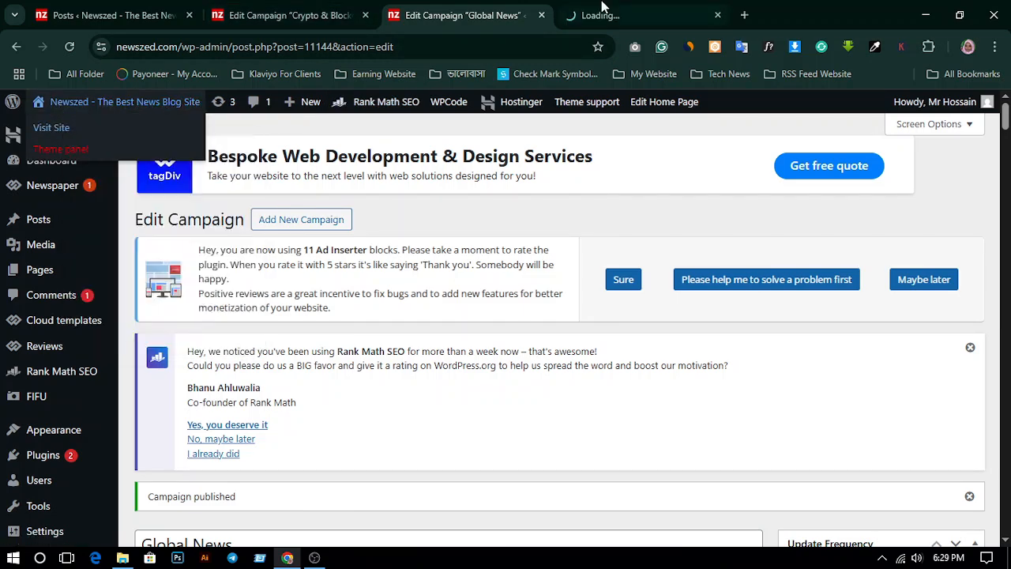
left_click(647, 6)
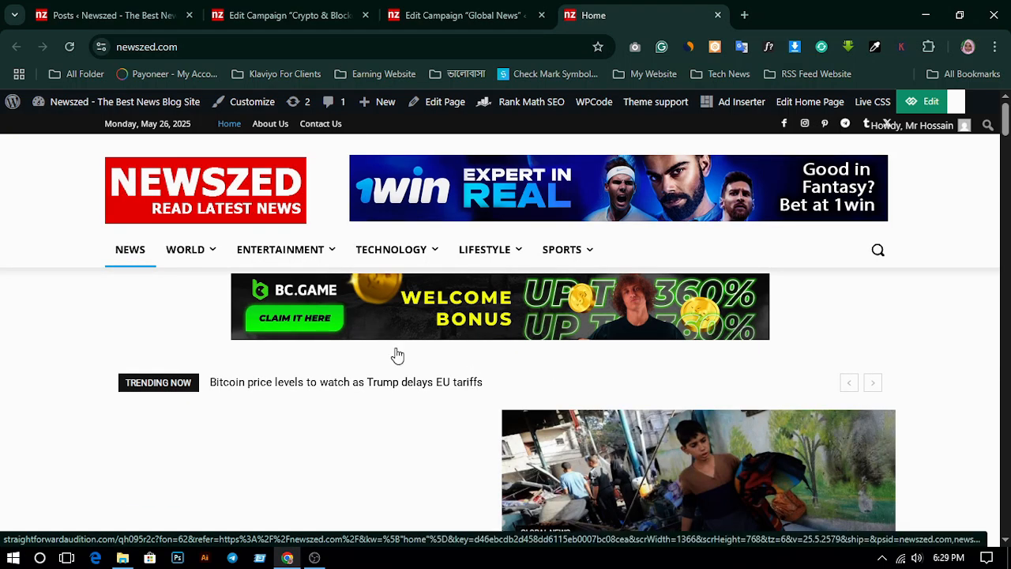
Examine the home page down to its footer, checking where the imported Global News posts appear in its sections
scroll(397, 355, "down", 2)
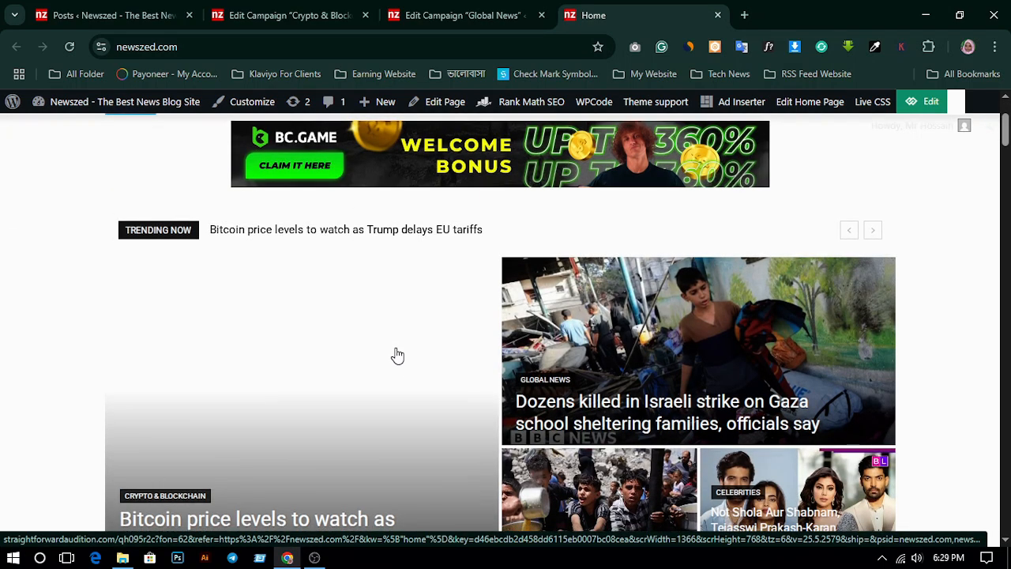
scroll(398, 355, "up", 2)
scroll(398, 356, "down", 7)
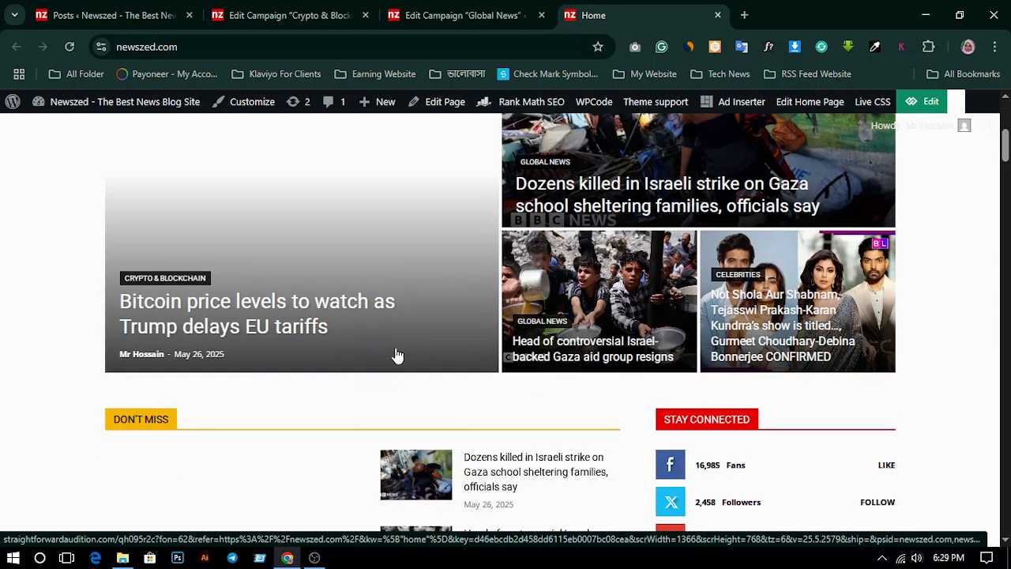
scroll(291, 410, "up", 4)
scroll(291, 411, "up", 3)
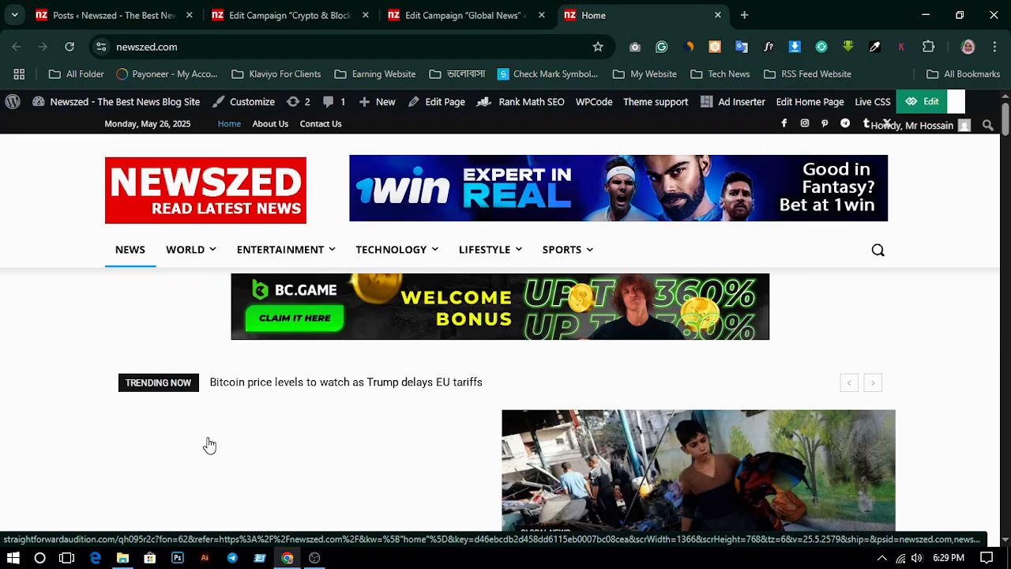
scroll(465, 385, "down", 15)
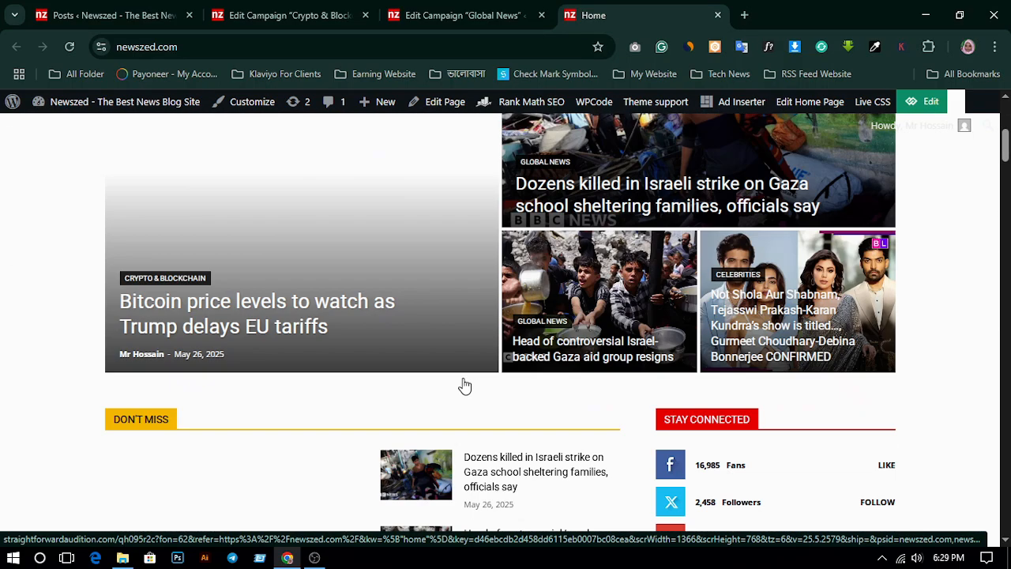
scroll(464, 385, "down", 6)
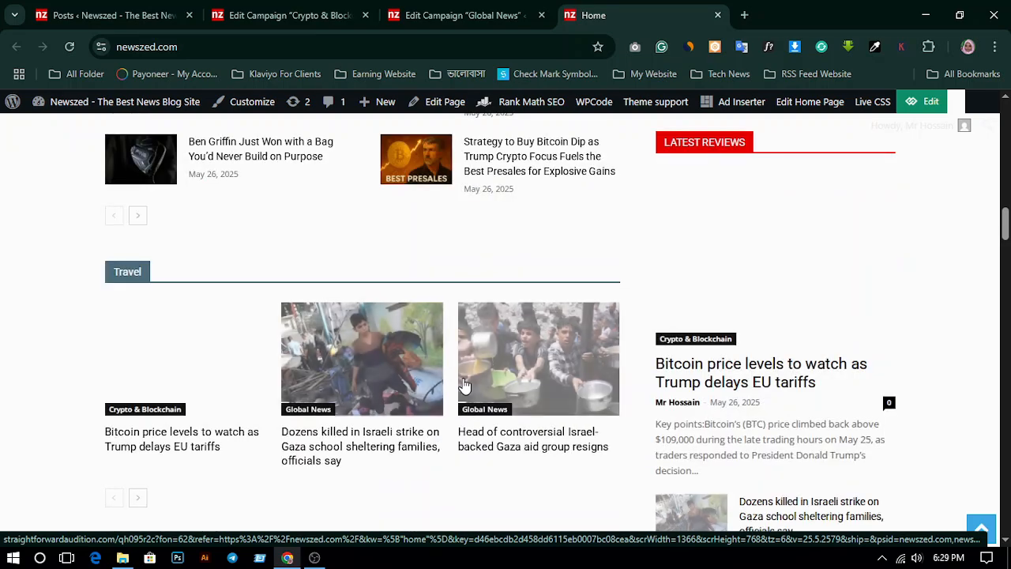
scroll(464, 384, "up", 5)
scroll(464, 384, "down", 6)
scroll(463, 386, "down", 5)
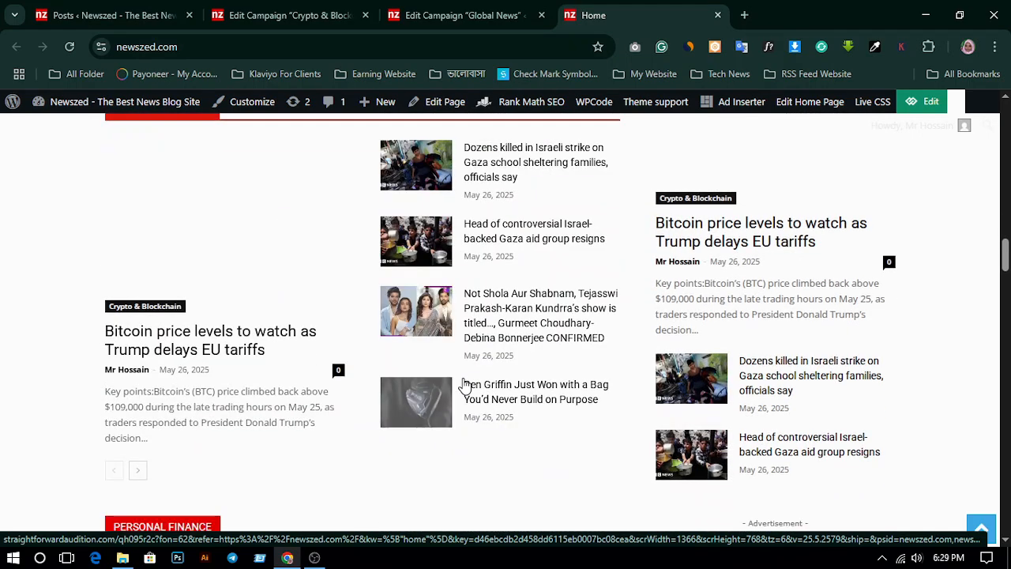
scroll(553, 448, "down", 4)
scroll(589, 446, "down", 10)
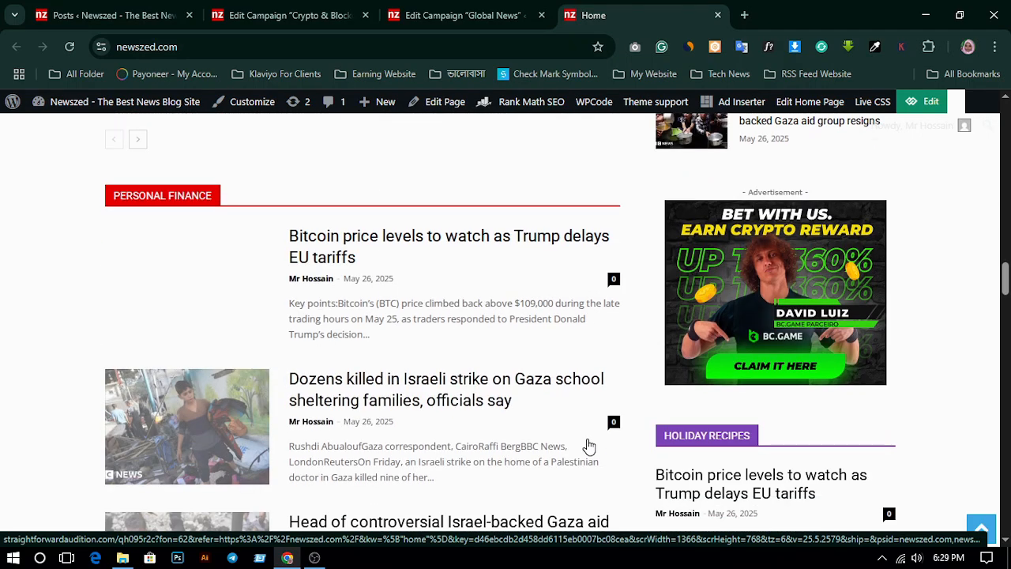
scroll(588, 446, "down", 12)
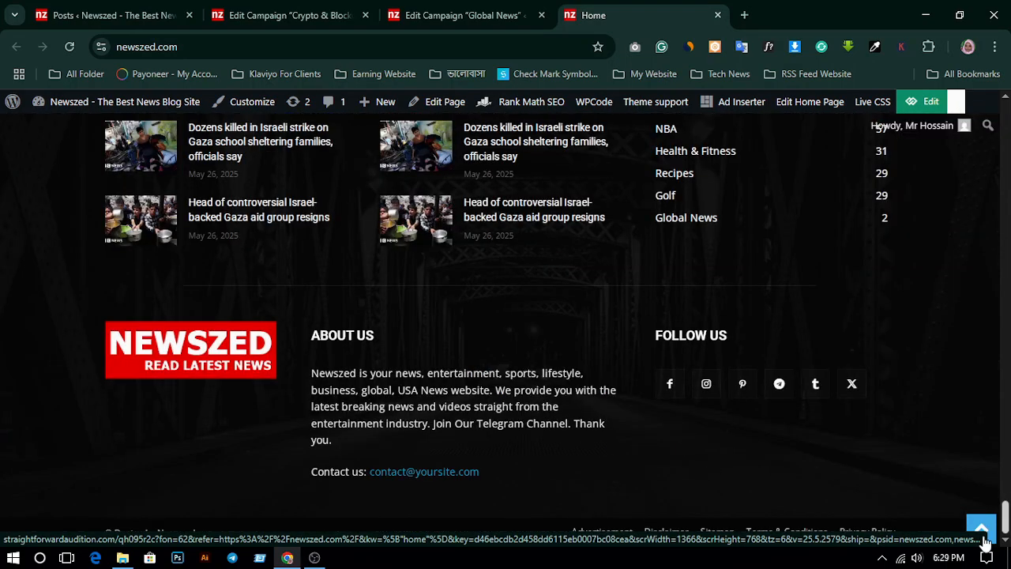
scroll(916, 429, "up", 15)
scroll(916, 429, "up", 15)
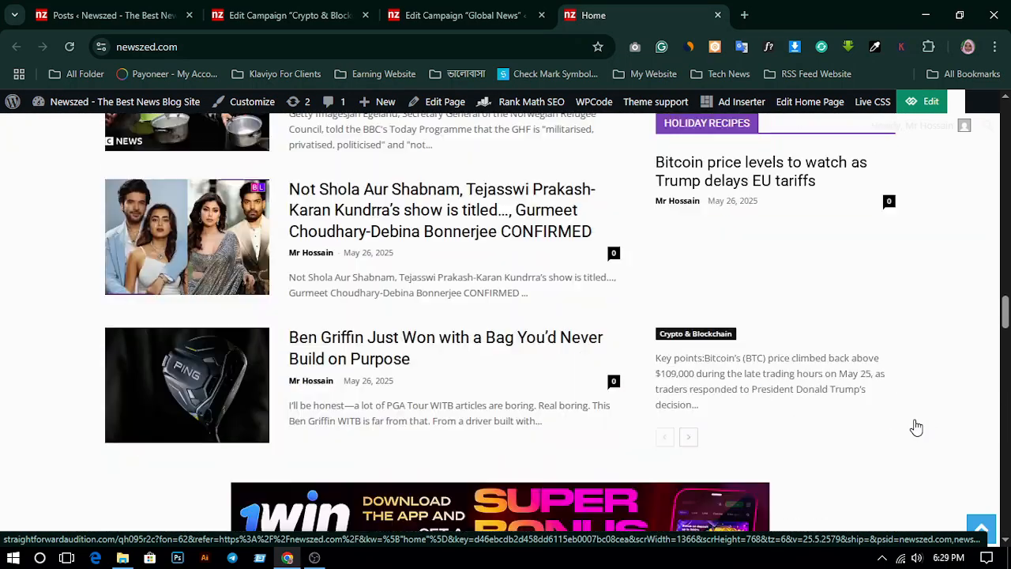
scroll(914, 425, "up", 15)
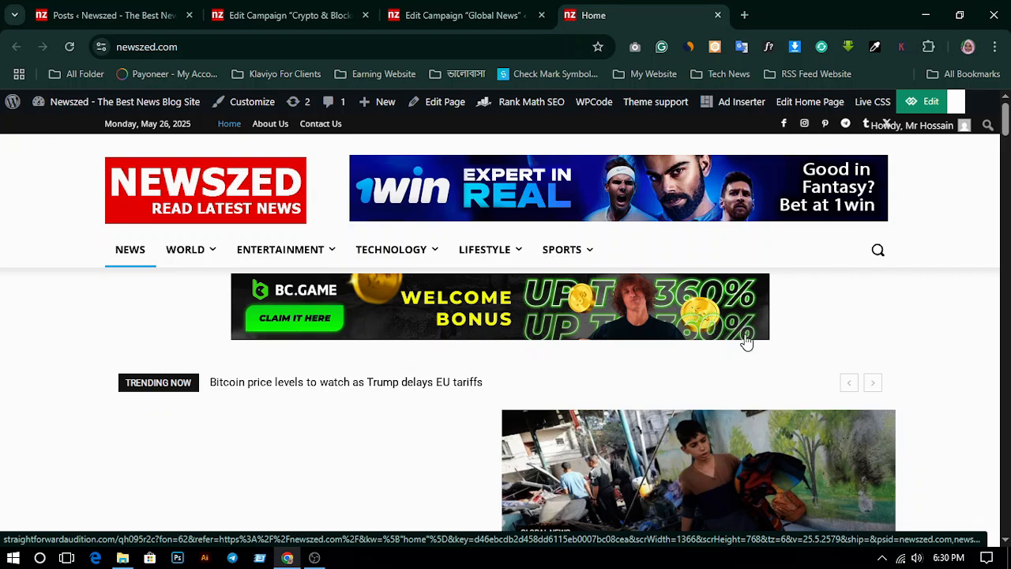
left_click(314, 558)
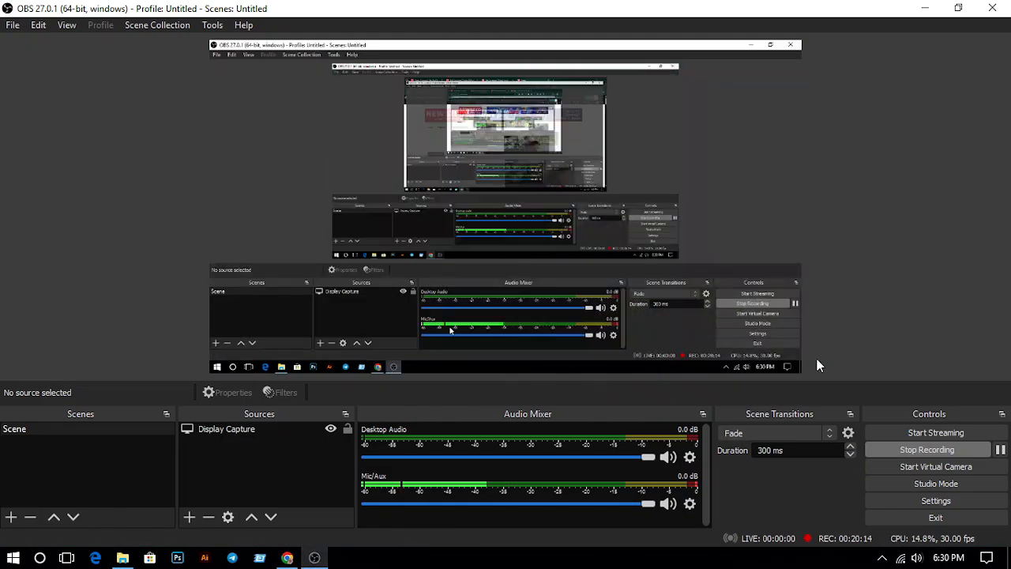